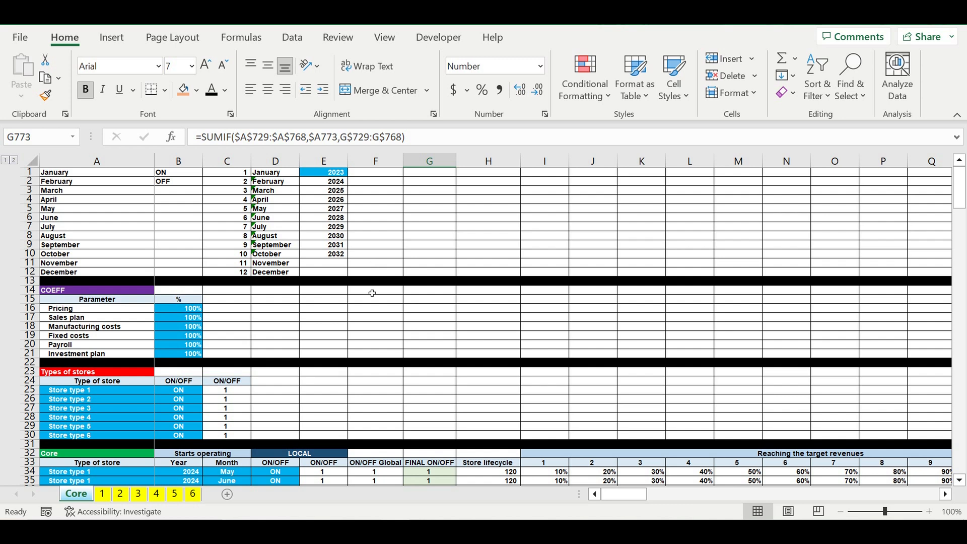
# - Open the sheet for store type 1 and examine its store title and month list
pyautogui.click(372, 293)
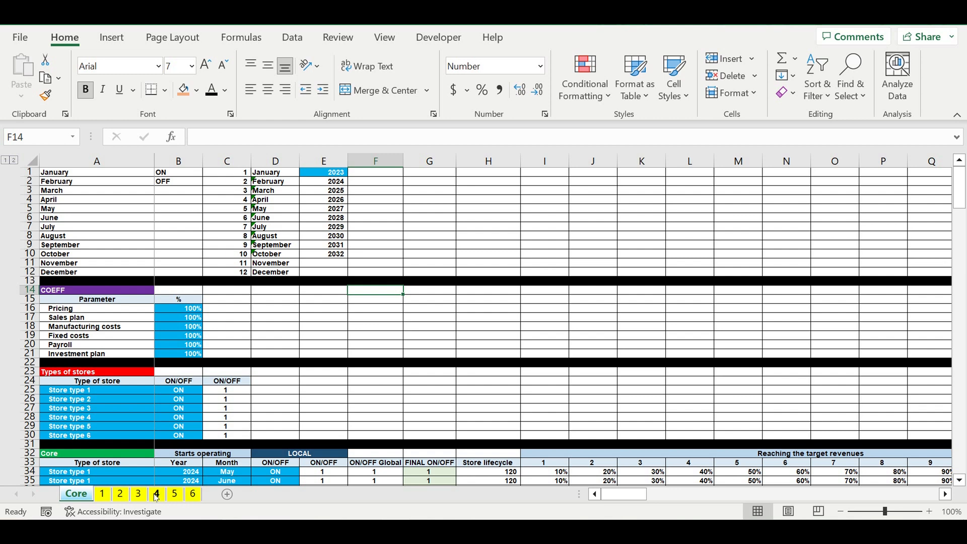
pyautogui.click(103, 494)
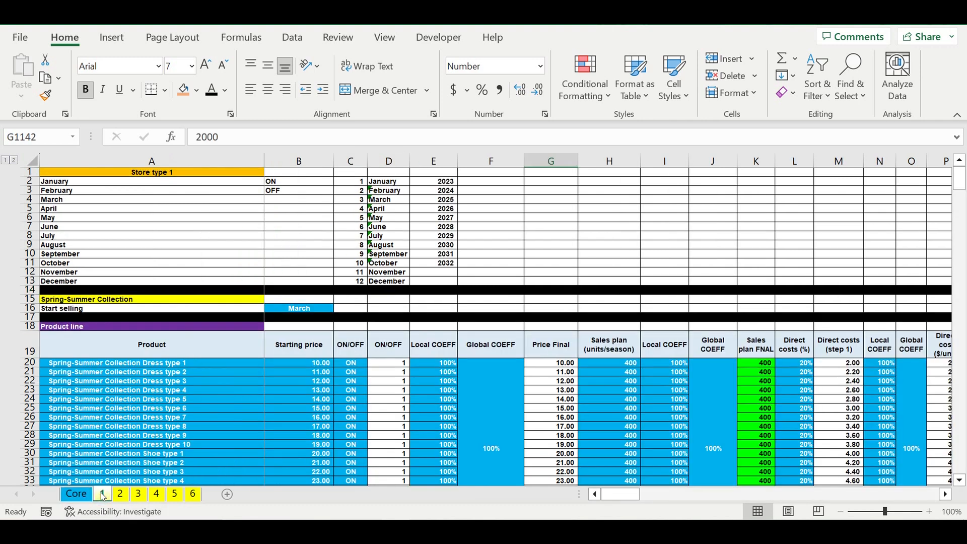
pyautogui.click(295, 236)
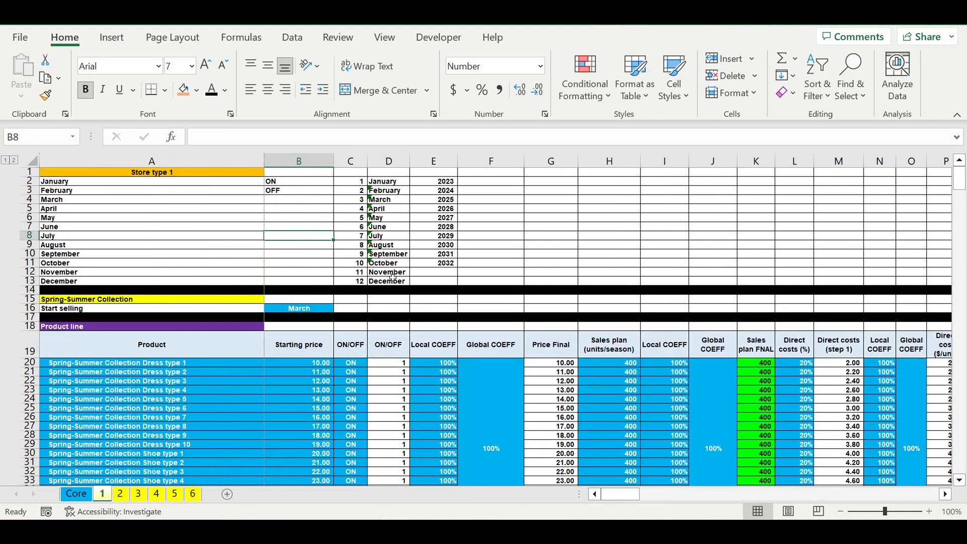
pyautogui.click(400, 217)
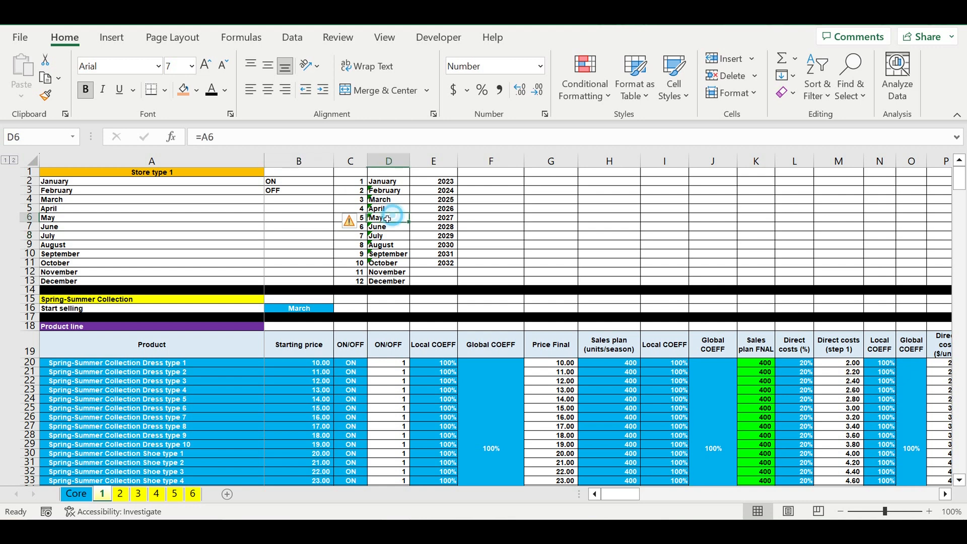
pyautogui.click(146, 173)
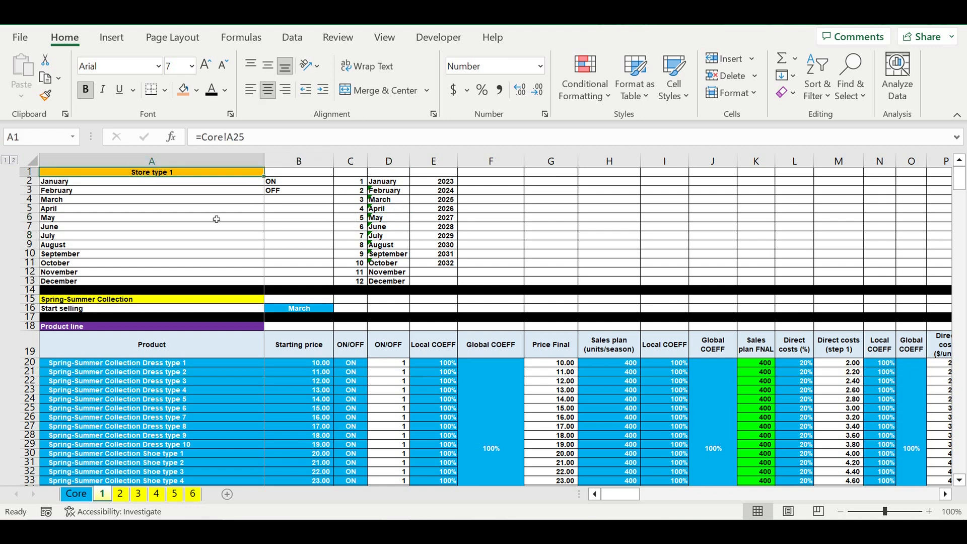
# - Look over the Spring-Summer Collection's start-selling month and its product line entries
pyautogui.click(316, 308)
pyautogui.click(197, 362)
pyautogui.moveTo(247, 388); pyautogui.dragTo(352, 466)
pyautogui.scroll(-2, 302, 426)
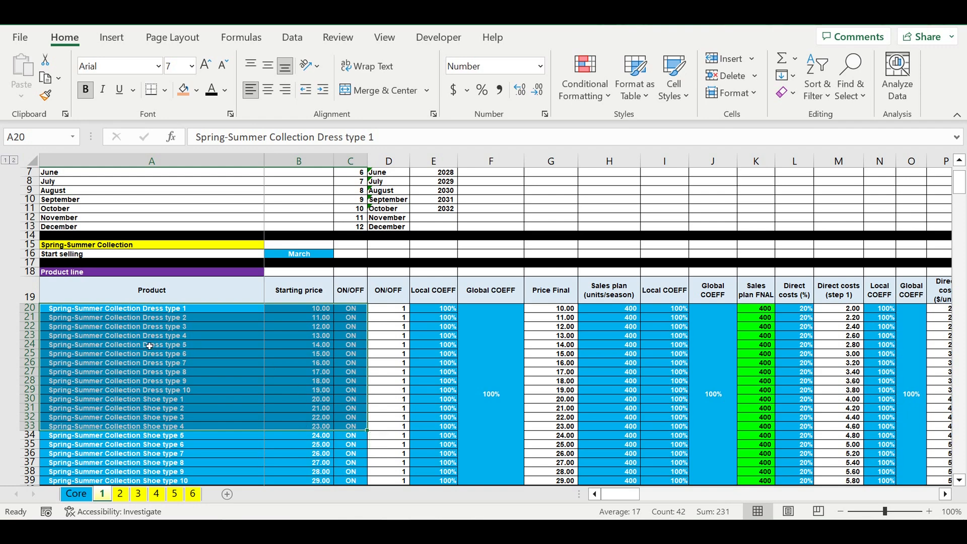
pyautogui.click(171, 346)
pyautogui.click(317, 329)
pyautogui.click(352, 328)
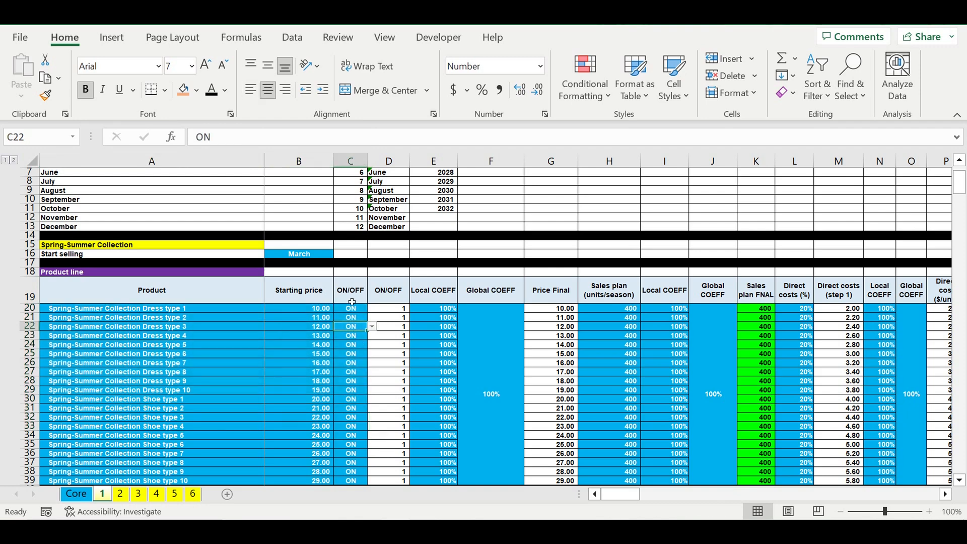
# - View the available start-selling months for the Spring-Summer Collection without changing the selection
pyautogui.click(305, 258)
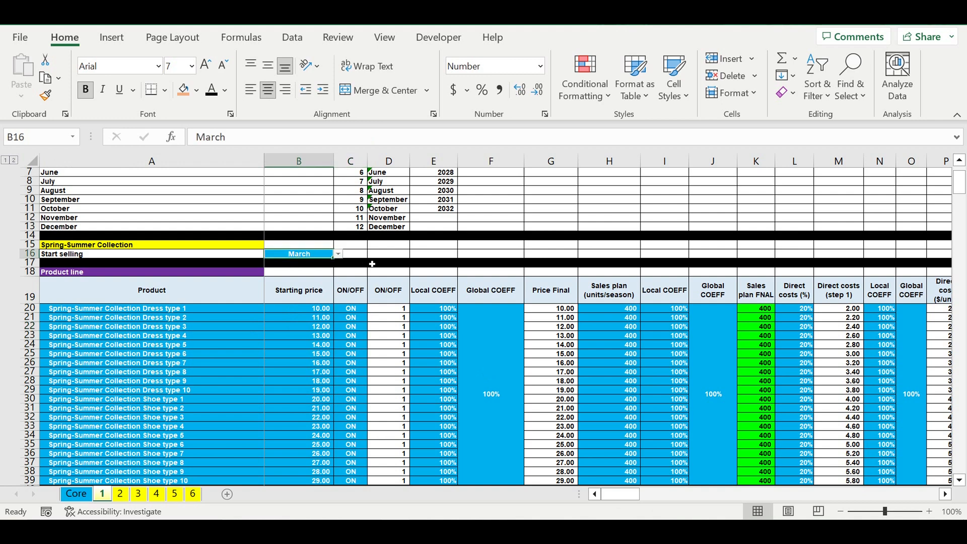
pyautogui.click(339, 255)
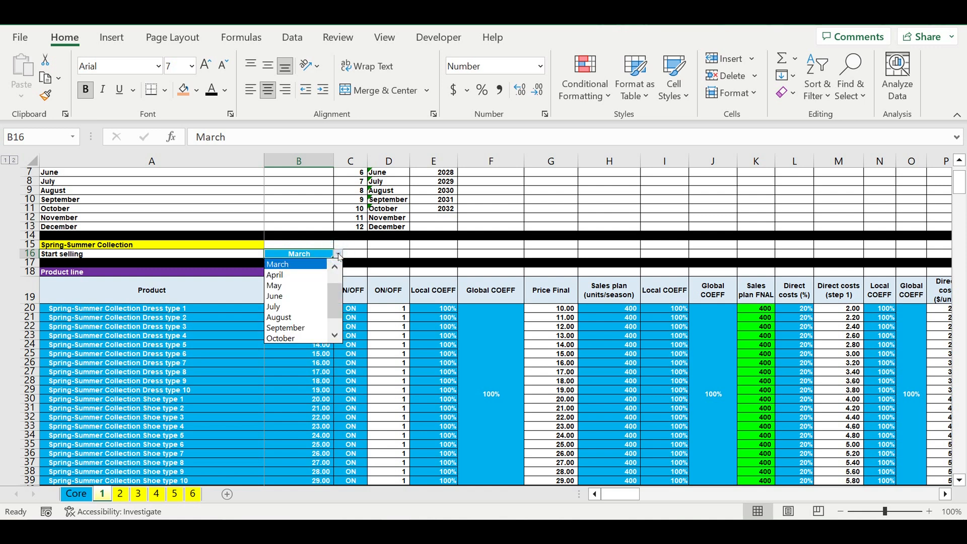
pyautogui.click(417, 327)
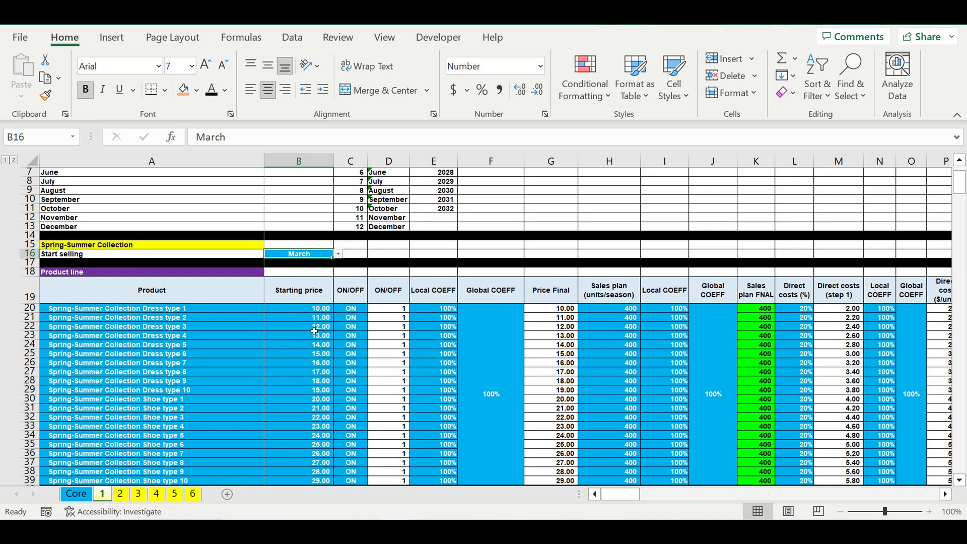
# - Review the product names, starting prices and ON/OFF switches in the Spring-Summer product line
pyautogui.click(239, 311)
pyautogui.moveTo(238, 311); pyautogui.dragTo(213, 475)
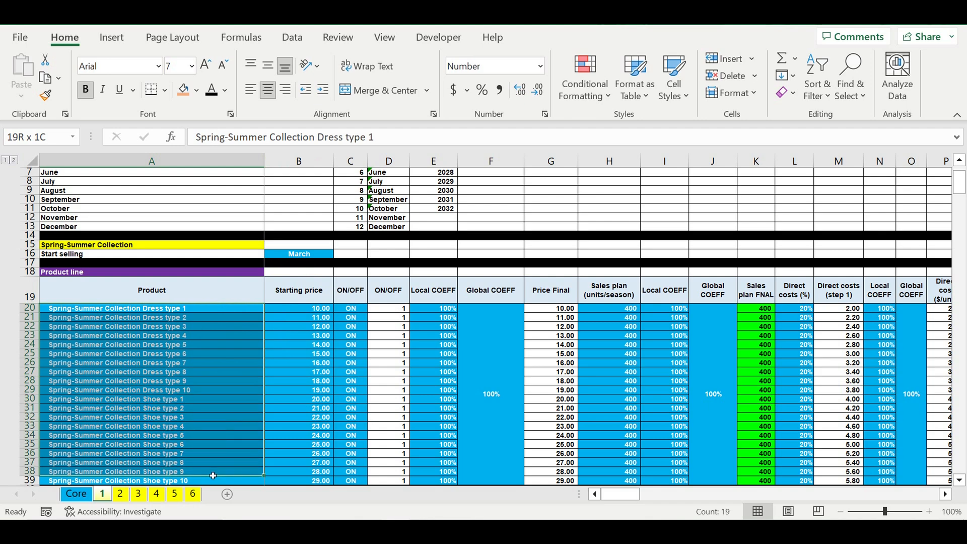
pyautogui.moveTo(308, 308); pyautogui.dragTo(305, 454)
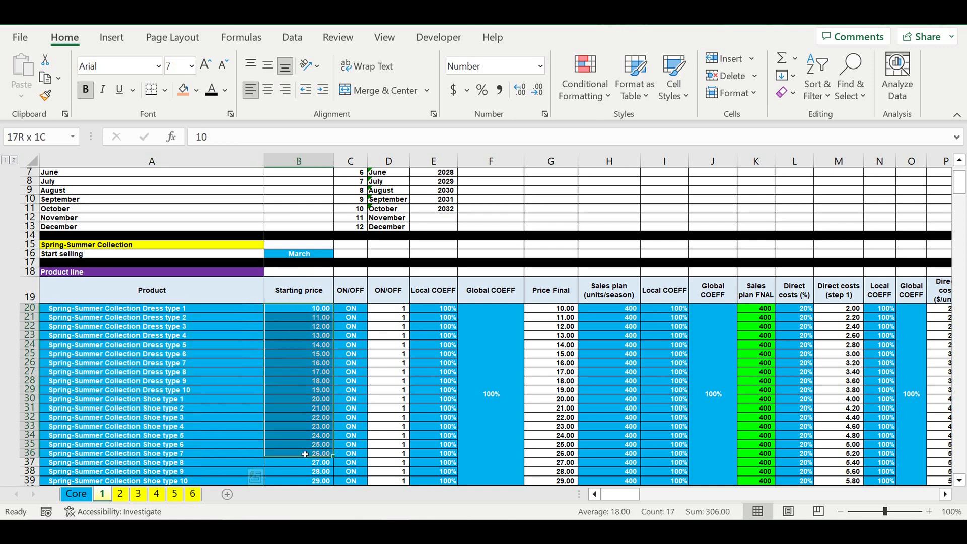
pyautogui.moveTo(351, 308); pyautogui.dragTo(356, 454)
# - Examine the Spring-Summer product line's price coefficients, sales plan, direct costs and cost of collection
pyautogui.moveTo(498, 361); pyautogui.dragTo(448, 363)
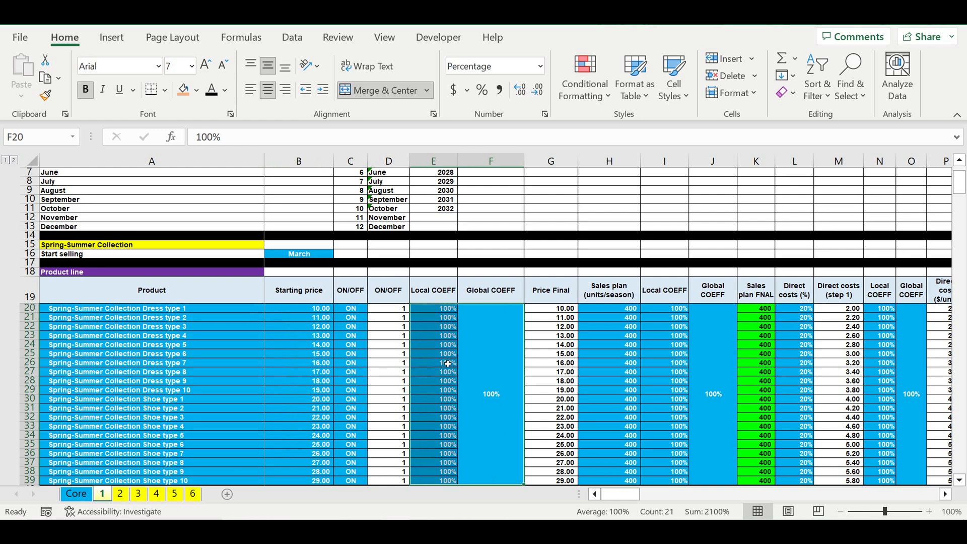
pyautogui.moveTo(622, 310); pyautogui.dragTo(624, 462)
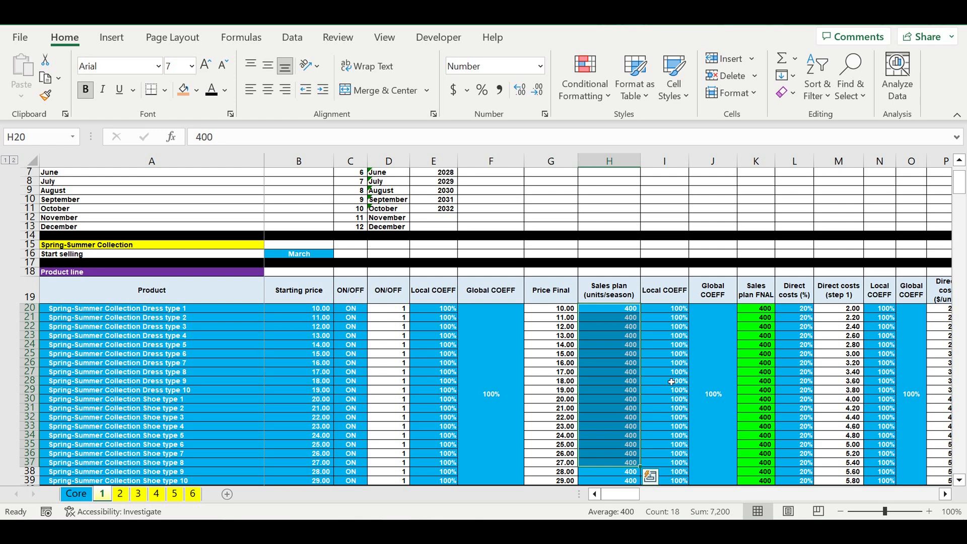
pyautogui.moveTo(721, 369); pyautogui.dragTo(683, 369)
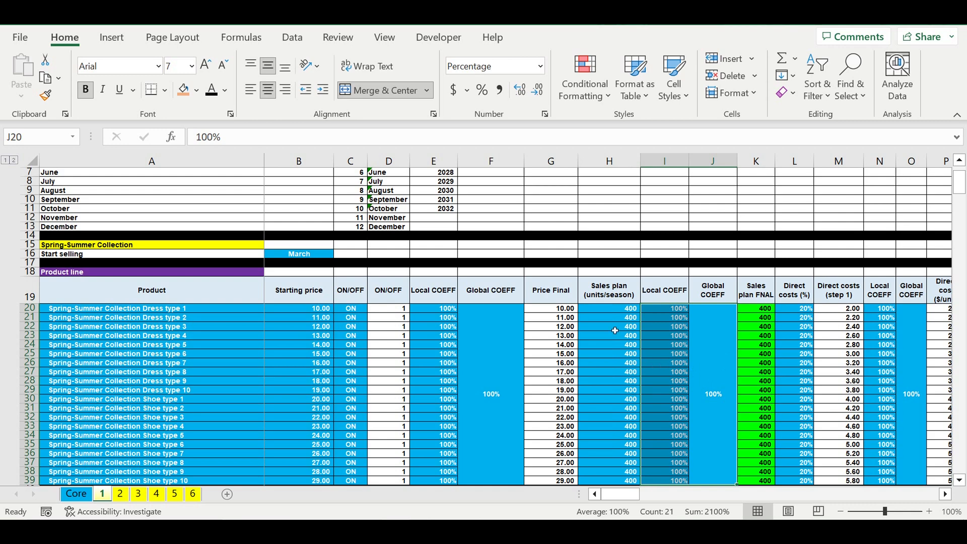
pyautogui.moveTo(610, 327); pyautogui.dragTo(610, 417)
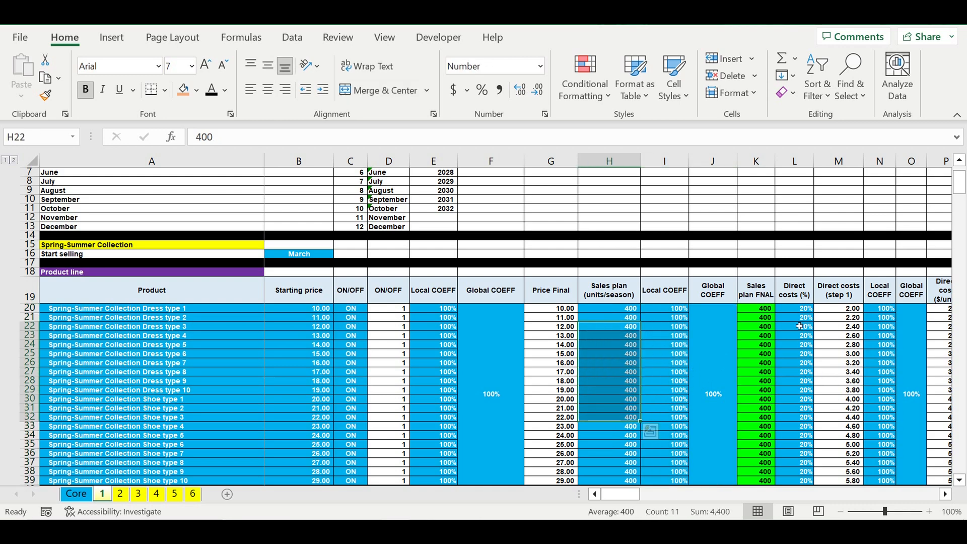
pyautogui.moveTo(798, 309); pyautogui.dragTo(803, 480)
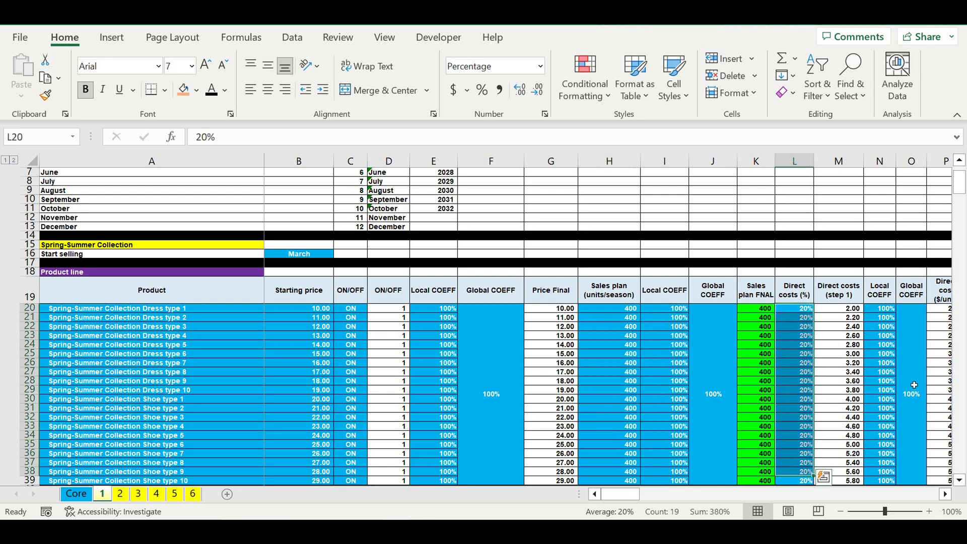
pyautogui.moveTo(914, 380); pyautogui.dragTo(893, 376)
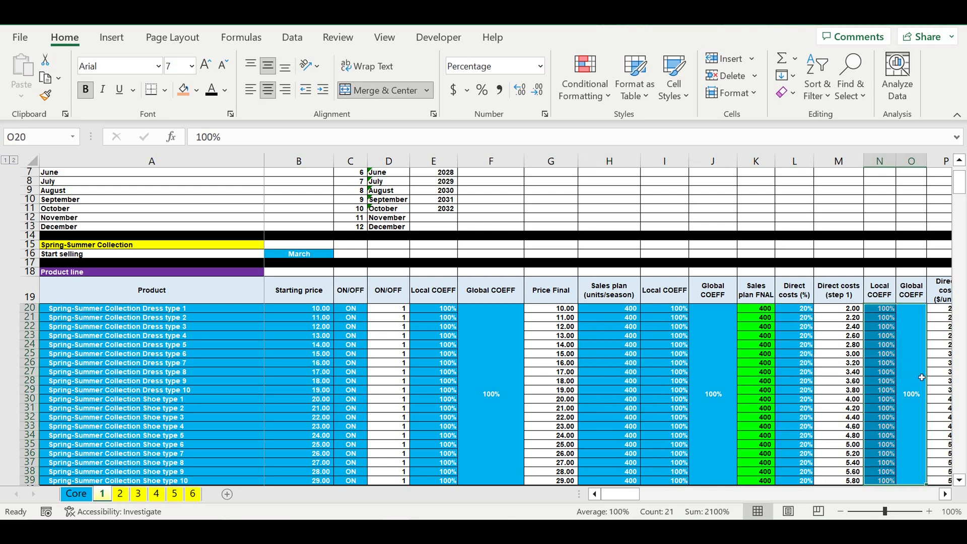
pyautogui.click(945, 494)
pyautogui.click(946, 494)
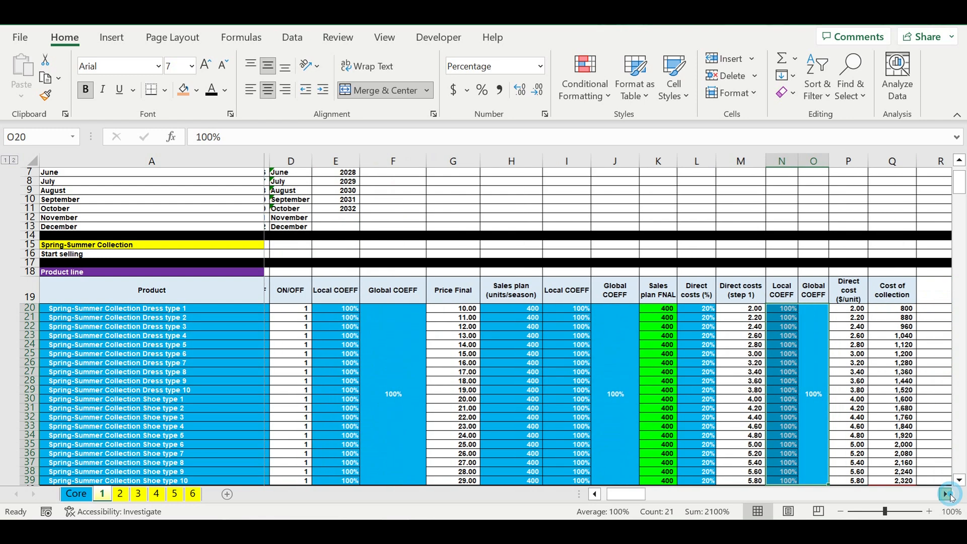
pyautogui.click(945, 494)
pyautogui.click(945, 494)
pyautogui.moveTo(639, 500); pyautogui.dragTo(627, 501)
# - Examine the monthly Price discounting percentages for all Spring-Summer products
pyautogui.scroll(-4, 535, 431)
pyautogui.scroll(-7, 535, 431)
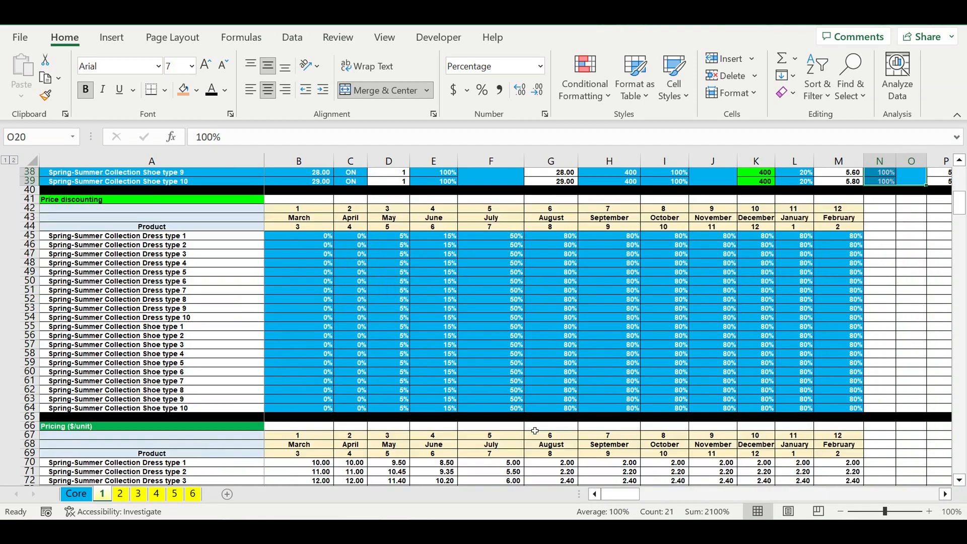
pyautogui.moveTo(304, 240); pyautogui.dragTo(803, 409)
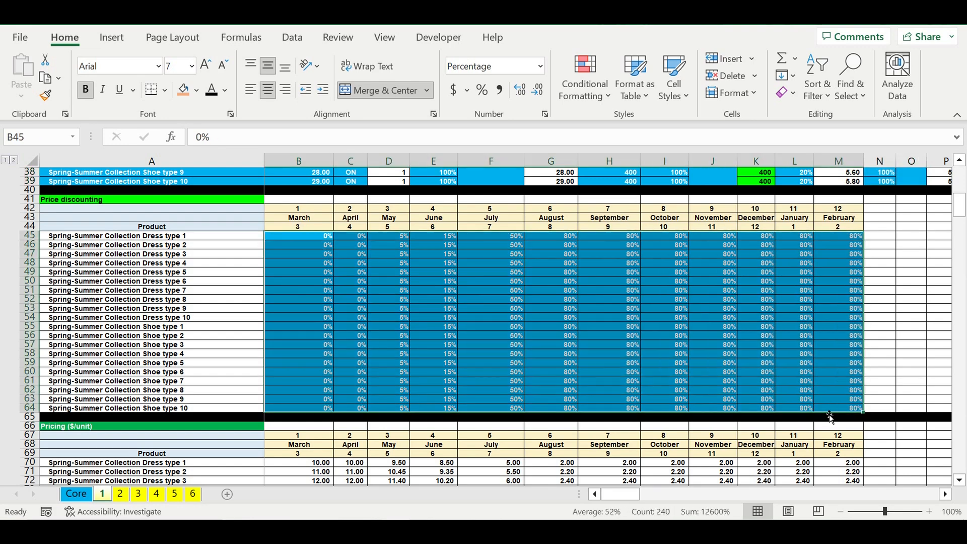
pyautogui.click(466, 282)
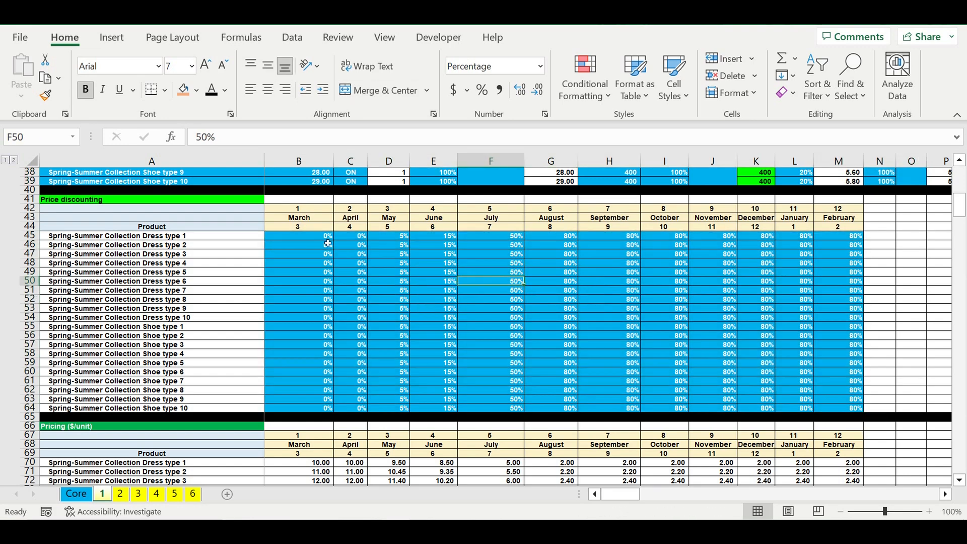
pyautogui.click(304, 238)
pyautogui.moveTo(209, 240); pyautogui.dragTo(206, 409)
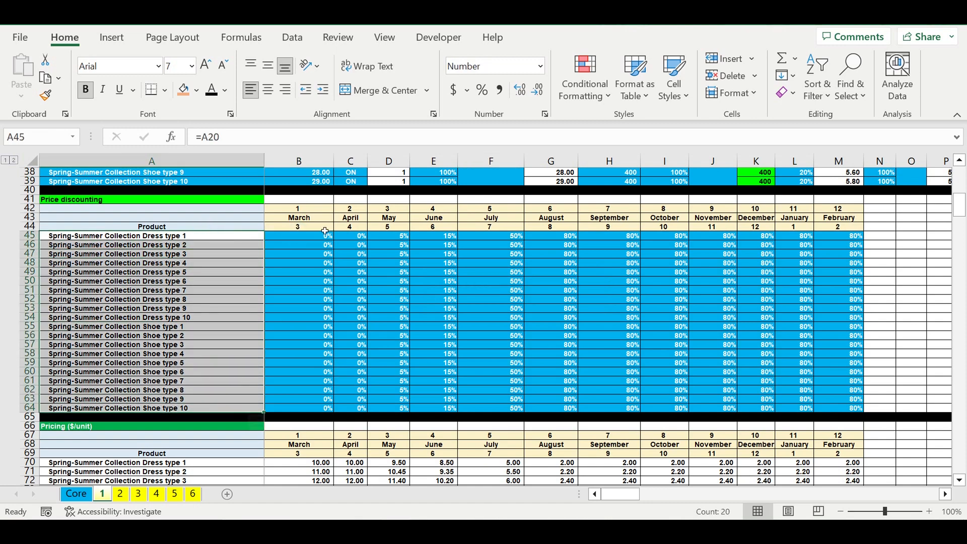
pyautogui.click(328, 236)
pyautogui.click(352, 236)
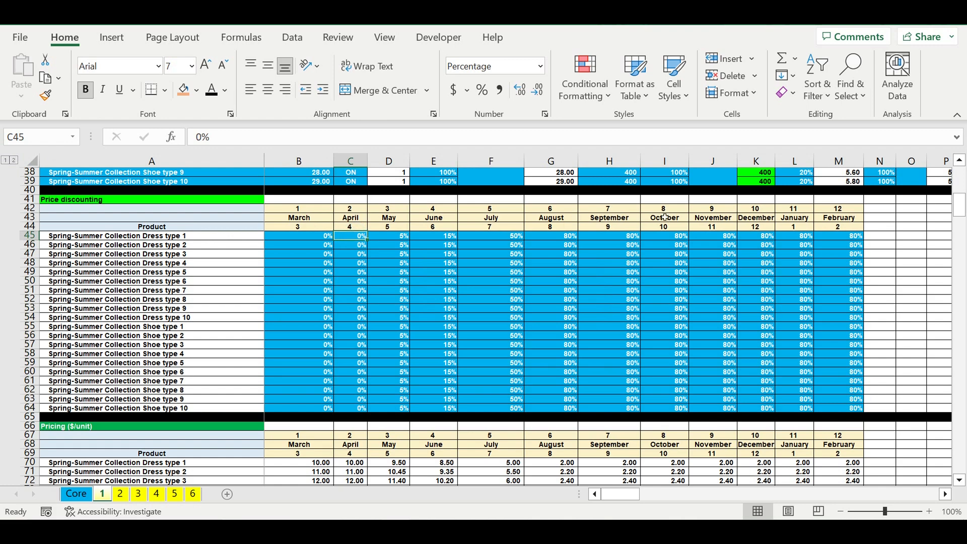
pyautogui.click(770, 236)
pyautogui.moveTo(302, 238); pyautogui.dragTo(849, 410)
# - Review the Spring-Summer unit pricing and the monthly Sales plan allocation percentages for every product
pyautogui.scroll(-5, 664, 410)
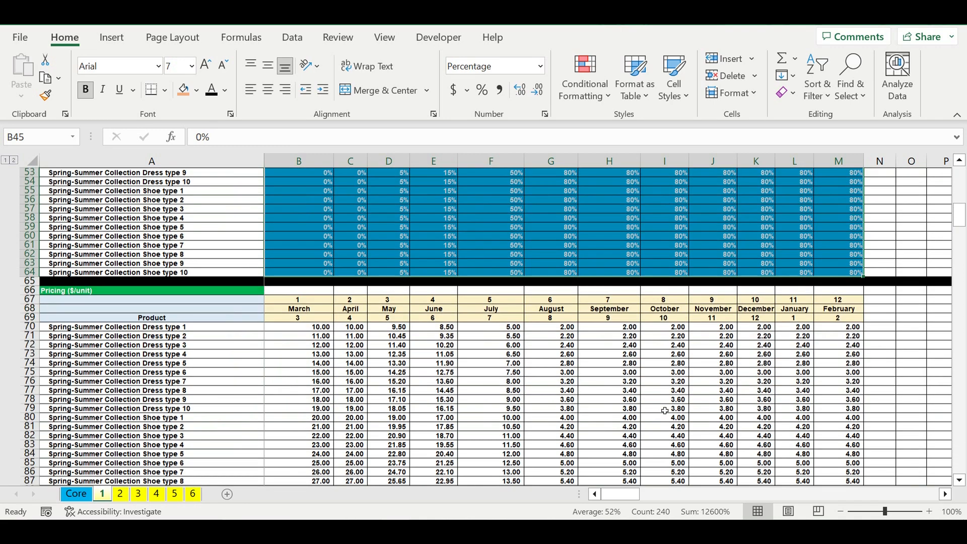
pyautogui.scroll(-8, 665, 410)
pyautogui.scroll(-2, 663, 409)
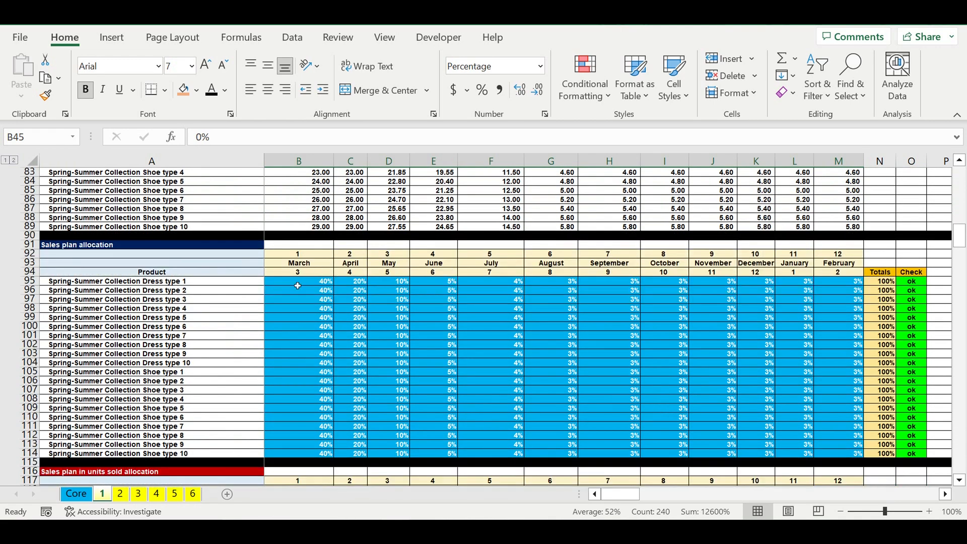
pyautogui.moveTo(295, 284); pyautogui.dragTo(842, 463)
pyautogui.moveTo(305, 285); pyautogui.dragTo(840, 458)
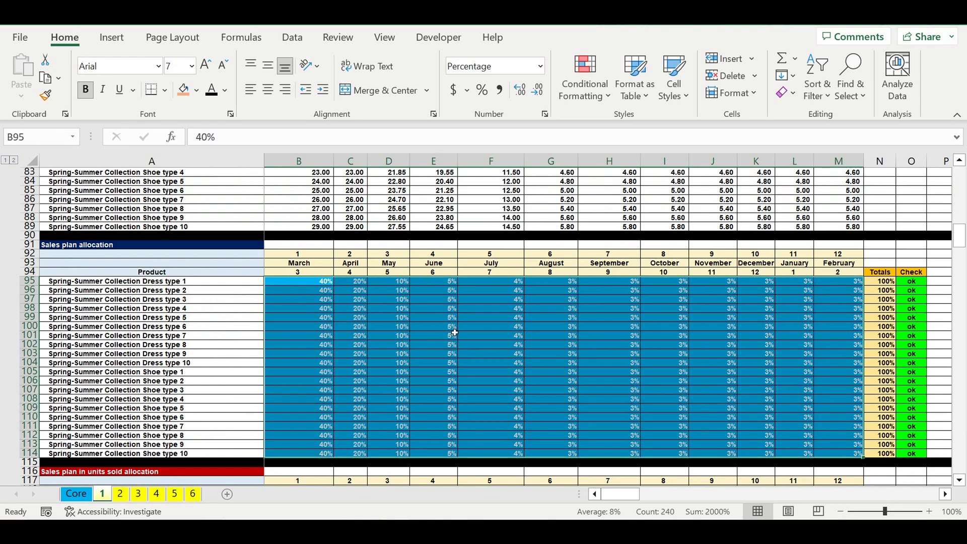
# - Review the Autumn-Winter Collection's start-selling month, product names and starting prices
pyautogui.scroll(-14, 455, 332)
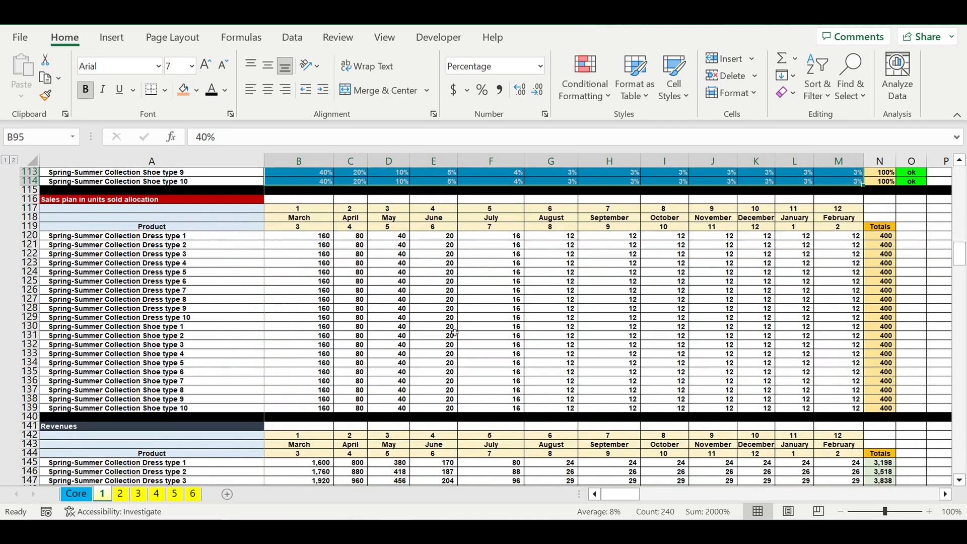
pyautogui.scroll(-8, 455, 332)
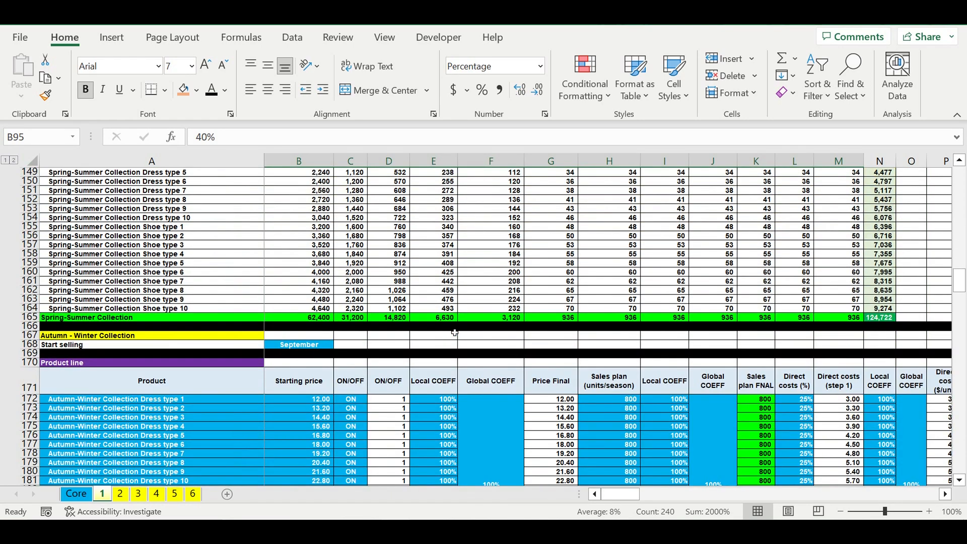
pyautogui.scroll(-1, 454, 332)
pyautogui.click(298, 321)
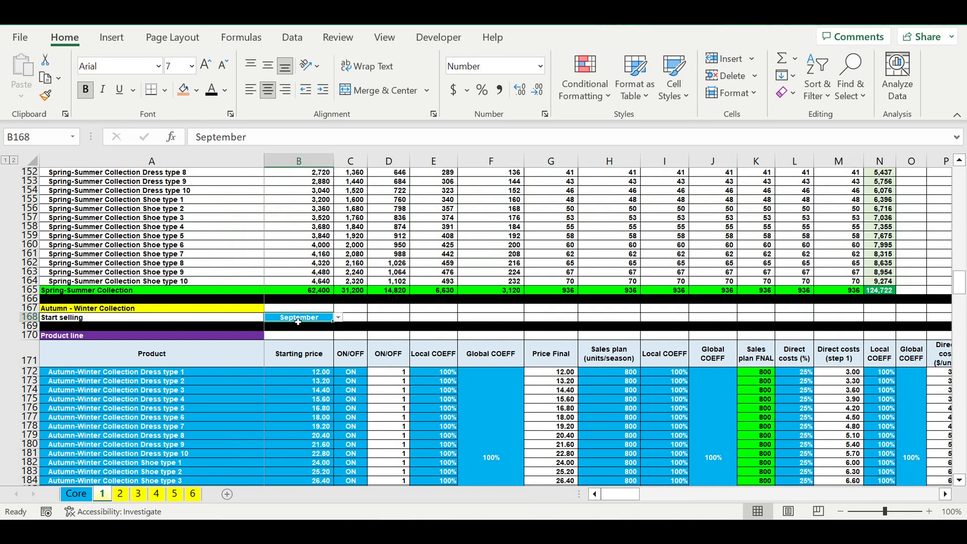
pyautogui.moveTo(205, 372); pyautogui.dragTo(207, 481)
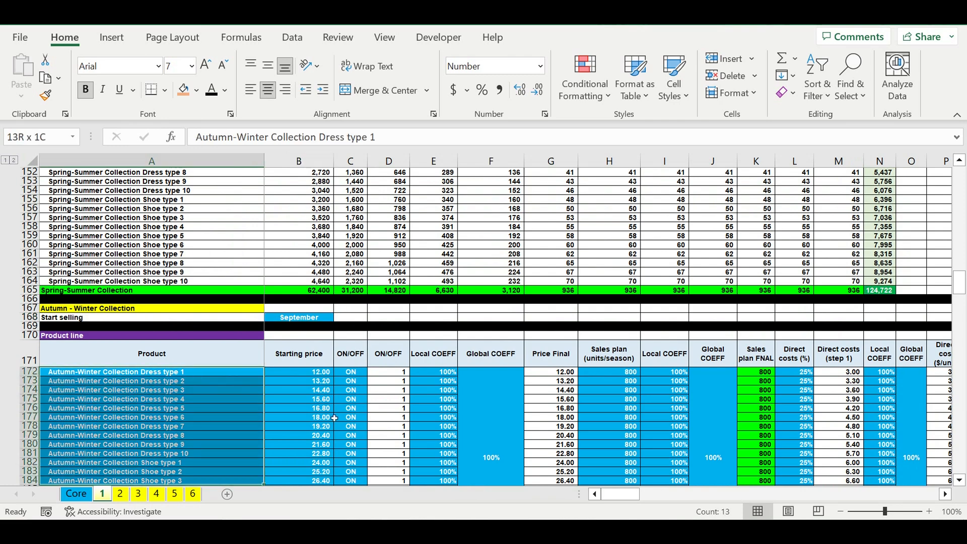
pyautogui.moveTo(329, 382); pyautogui.dragTo(317, 399)
pyautogui.moveTo(313, 438); pyautogui.dragTo(313, 444)
pyautogui.scroll(-10, 281, 379)
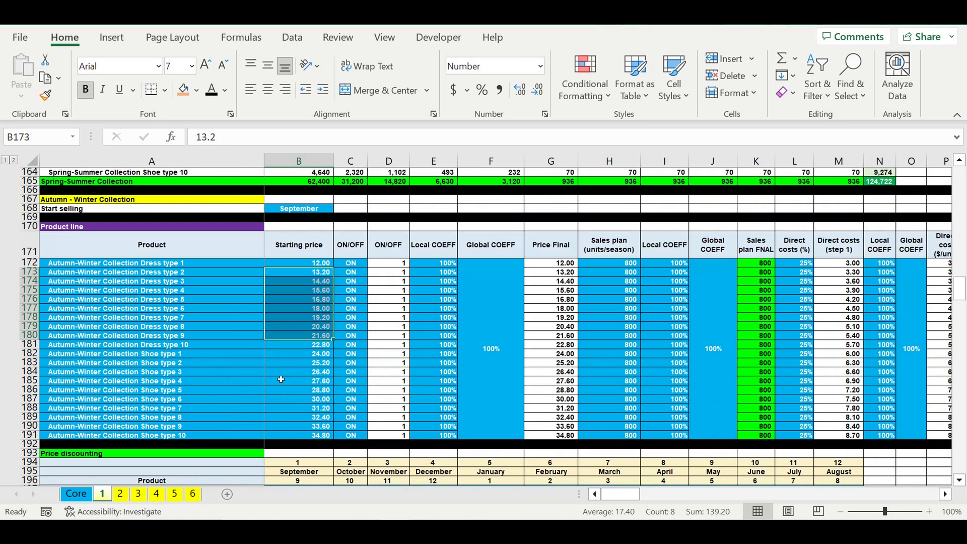
# - Look through the Autumn-Winter discounting, pricing and sales allocation tables down to the revenues consolidation and manufacturing cycle sections
pyautogui.scroll(-5, 281, 379)
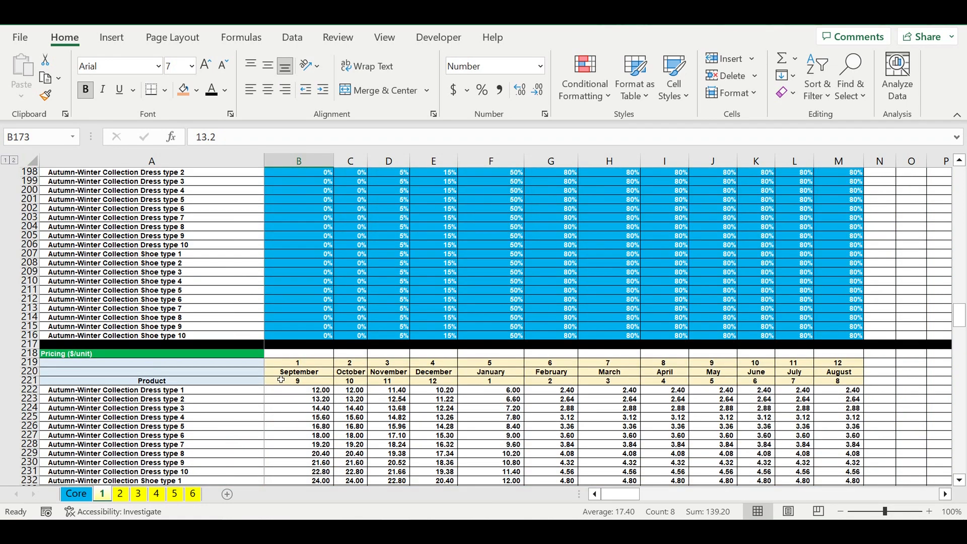
pyautogui.scroll(-10, 281, 379)
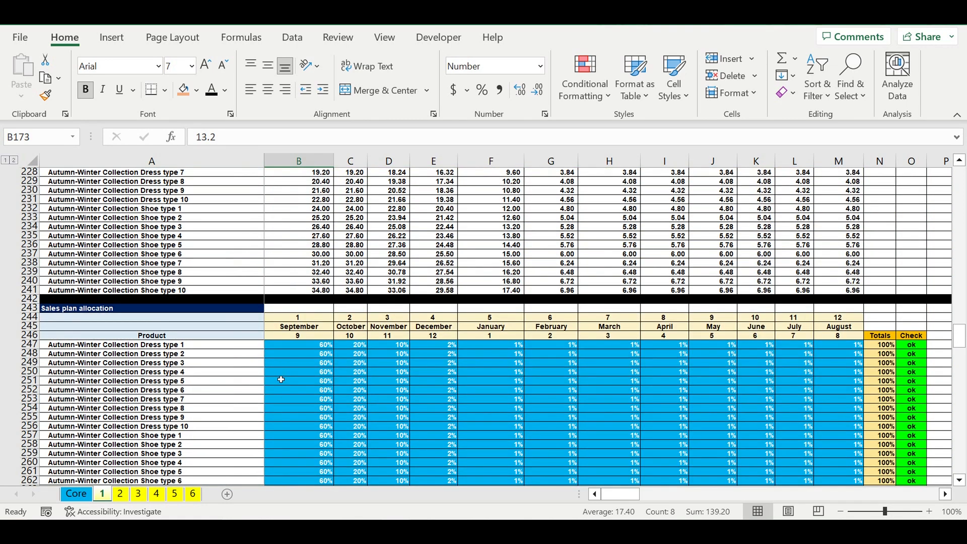
pyautogui.scroll(-14, 281, 380)
pyautogui.scroll(-17, 281, 379)
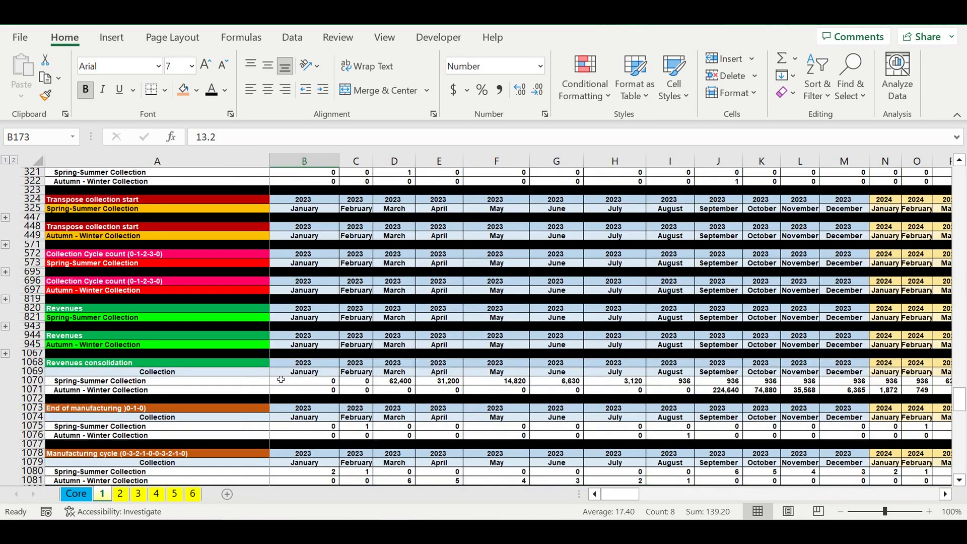
# - Review the Manufacturing costs allocation percentages by month for the Spring-Summer and Autumn-Winter collections, including the Spring-Summer total
pyautogui.scroll(-9, 281, 379)
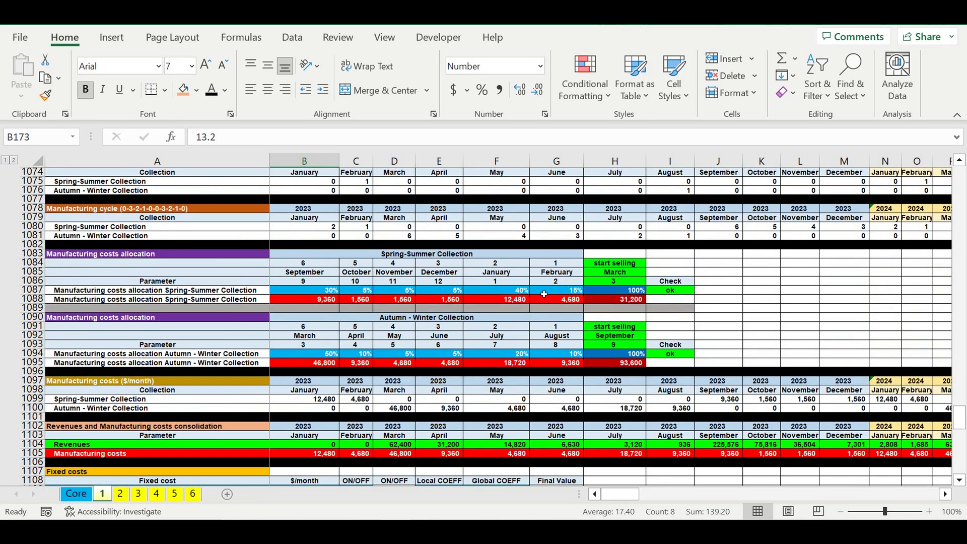
pyautogui.click(622, 294)
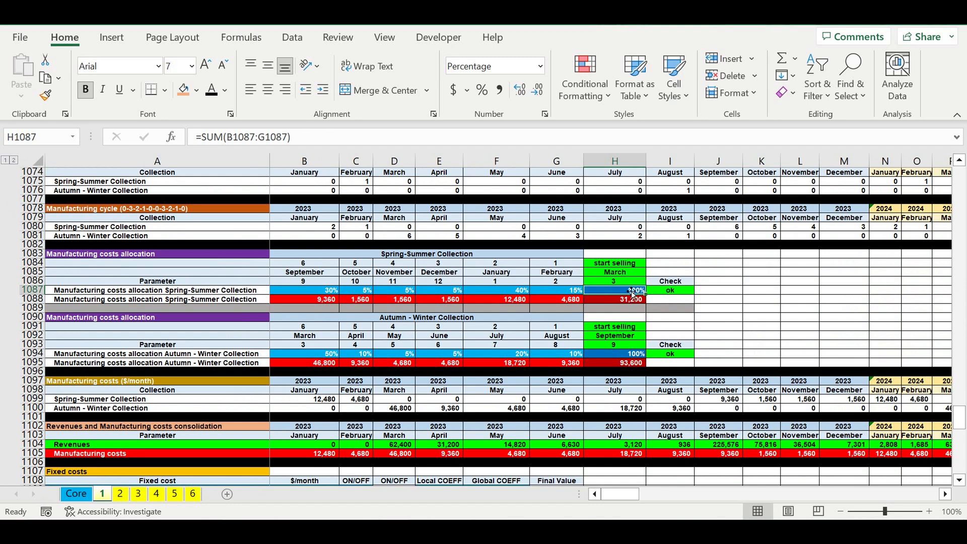
pyautogui.moveTo(570, 294); pyautogui.dragTo(297, 292)
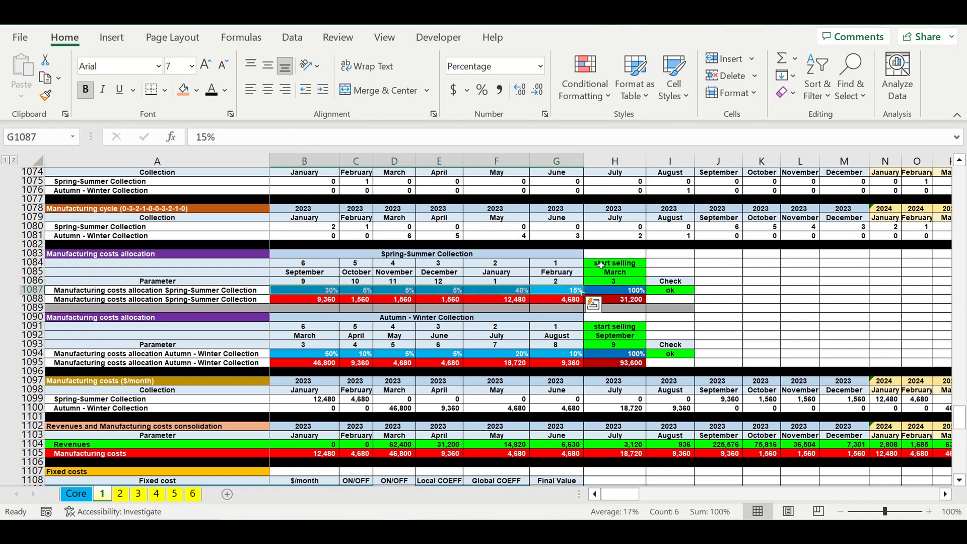
pyautogui.click(420, 256)
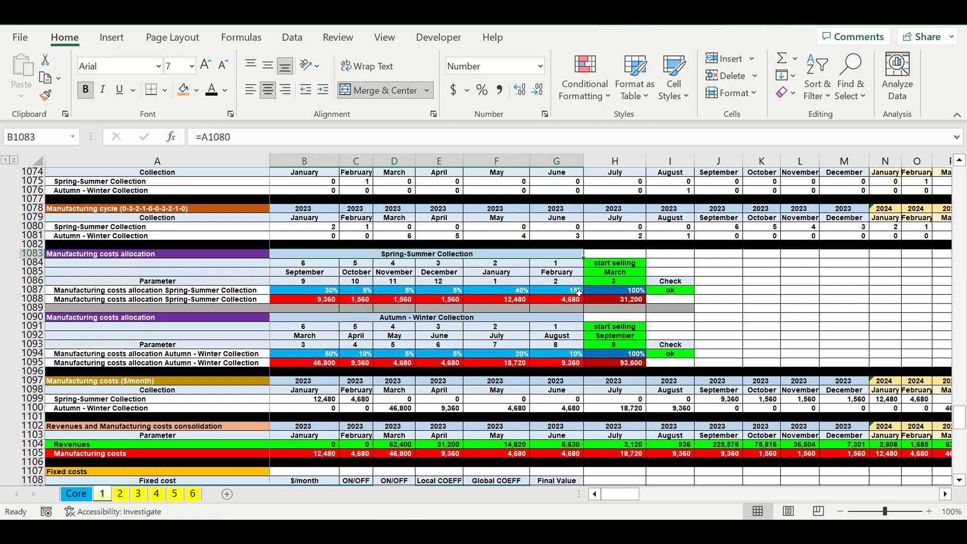
pyautogui.moveTo(579, 292); pyautogui.dragTo(310, 292)
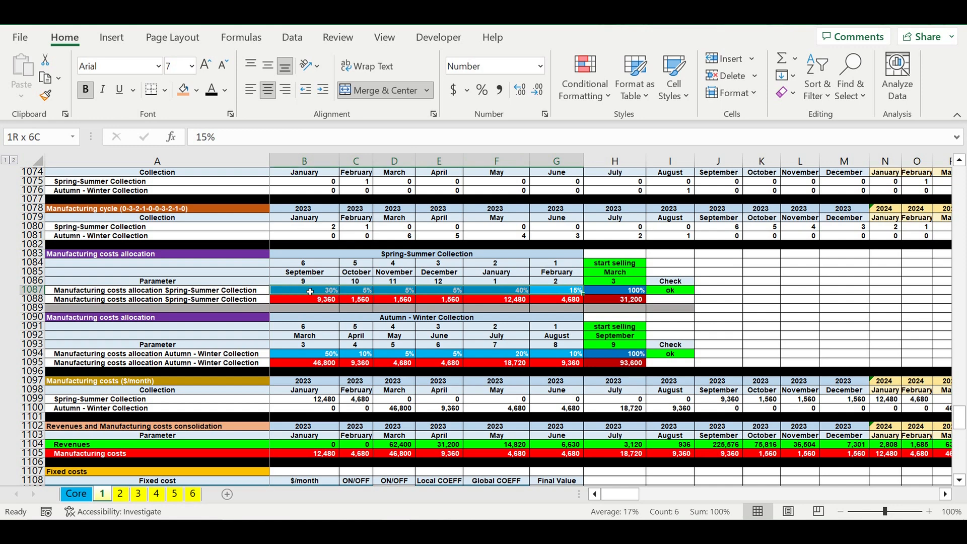
pyautogui.moveTo(366, 295); pyautogui.dragTo(366, 294)
pyautogui.moveTo(625, 263); pyautogui.dragTo(304, 296)
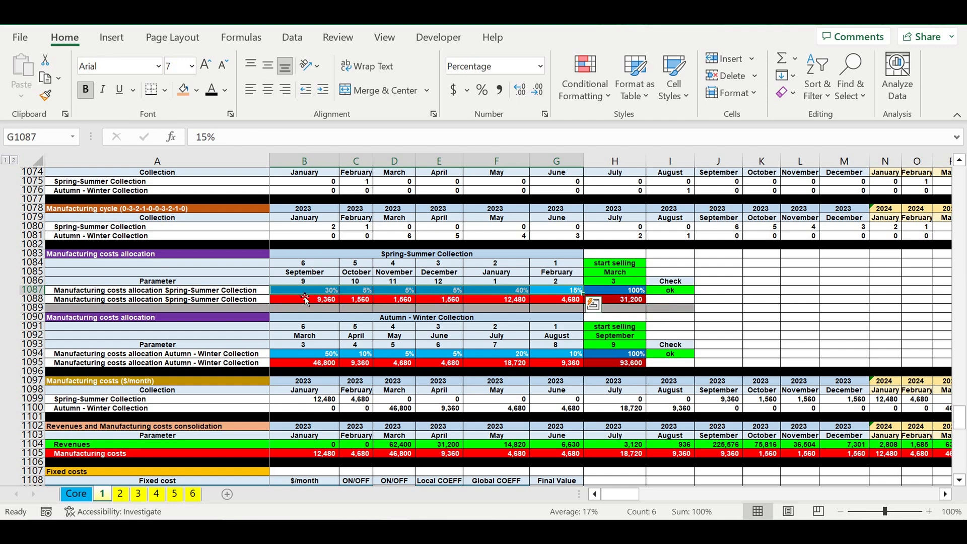
pyautogui.click(627, 294)
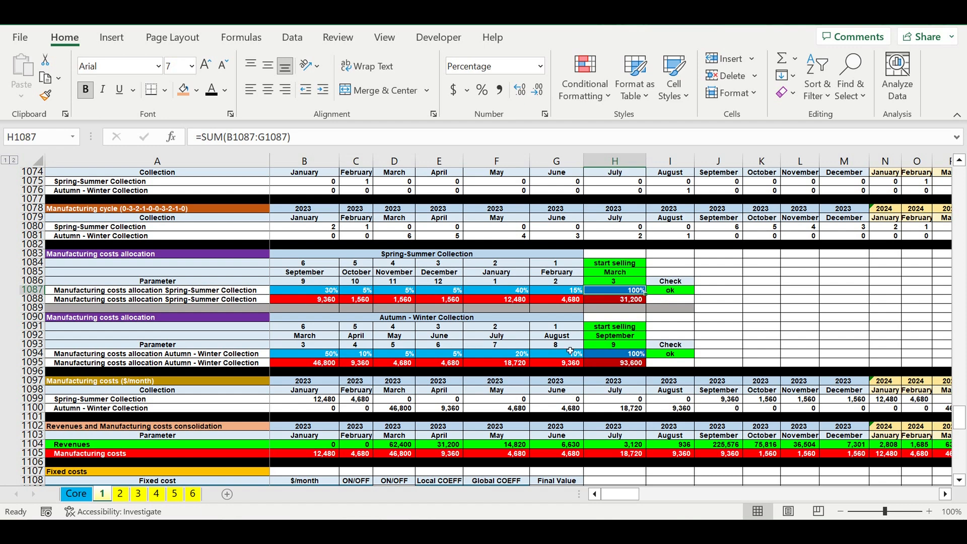
pyautogui.moveTo(579, 354); pyautogui.dragTo(298, 354)
# - Review the Fixed costs table's item names, monthly amounts, ON/OFF switches, and local and global coefficients
pyautogui.scroll(-10, 671, 301)
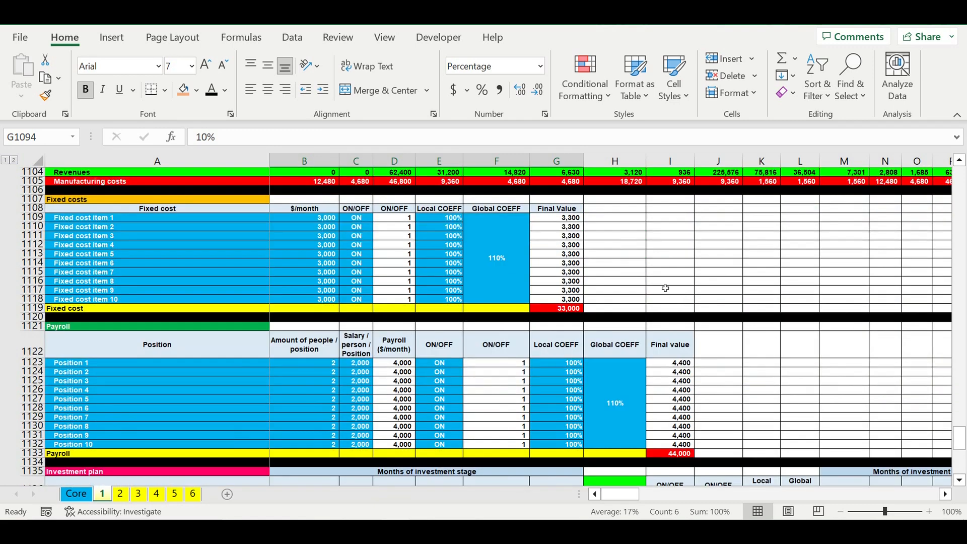
pyautogui.moveTo(157, 217); pyautogui.dragTo(187, 298)
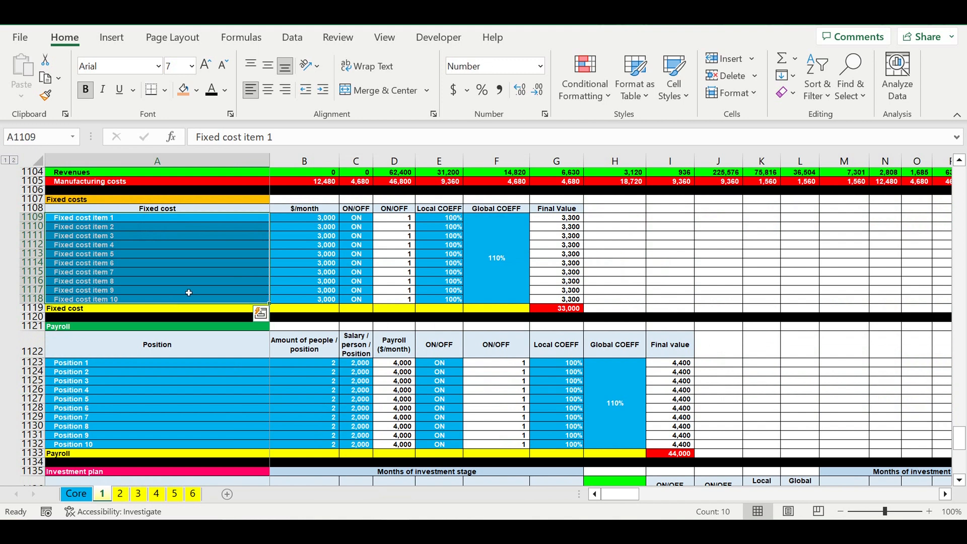
pyautogui.click(322, 253)
pyautogui.moveTo(320, 220); pyautogui.dragTo(323, 300)
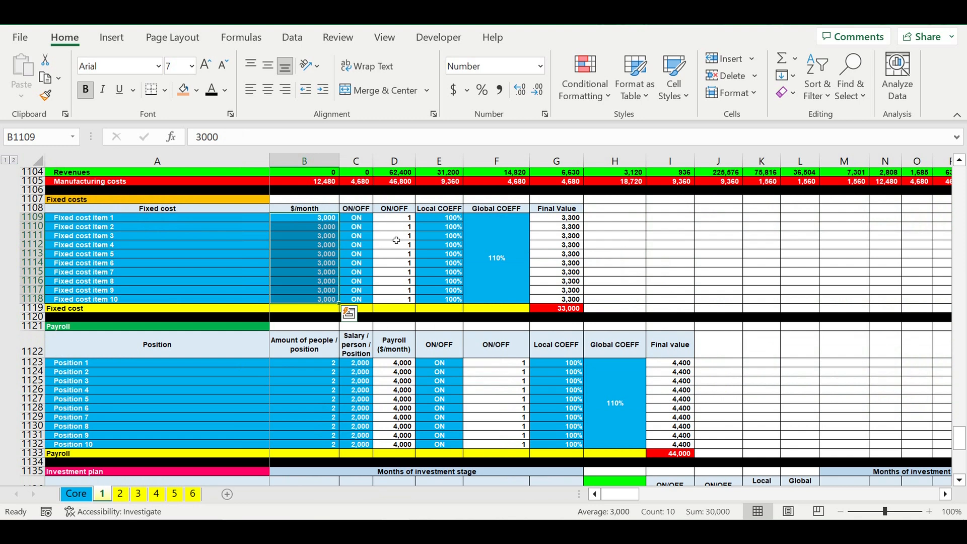
pyautogui.moveTo(358, 219); pyautogui.dragTo(360, 299)
pyautogui.click(471, 260)
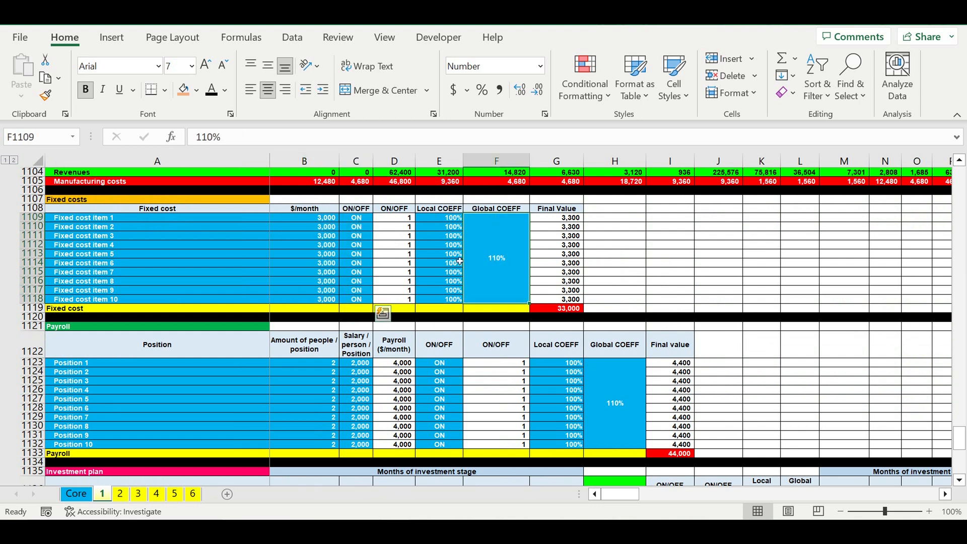
pyautogui.moveTo(471, 261); pyautogui.dragTo(458, 261)
# - Review the Payroll table's positions, headcount, salary per person, ON/OFF switches, and local and global coefficients
pyautogui.scroll(-2, 463, 274)
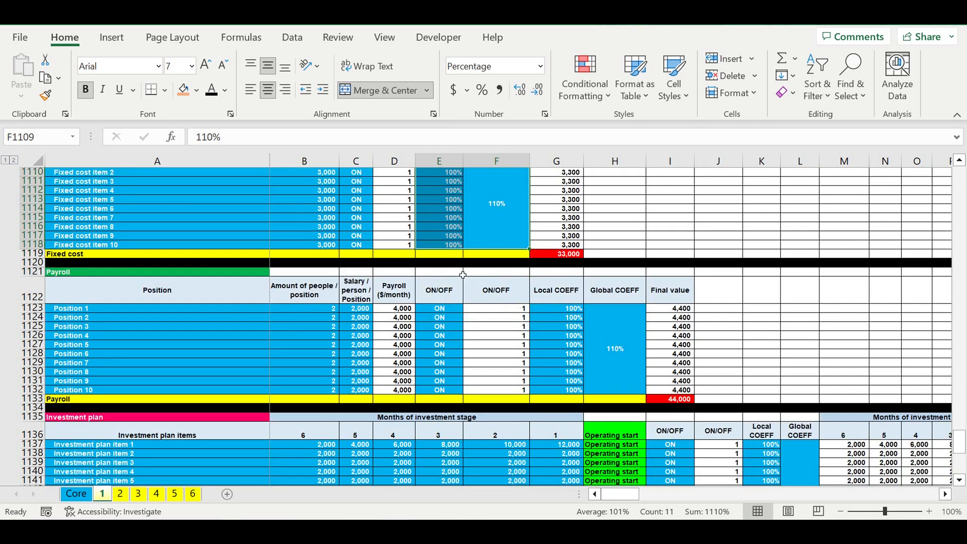
pyautogui.scroll(-1, 463, 274)
pyautogui.moveTo(98, 248); pyautogui.dragTo(619, 362)
pyautogui.click(122, 283)
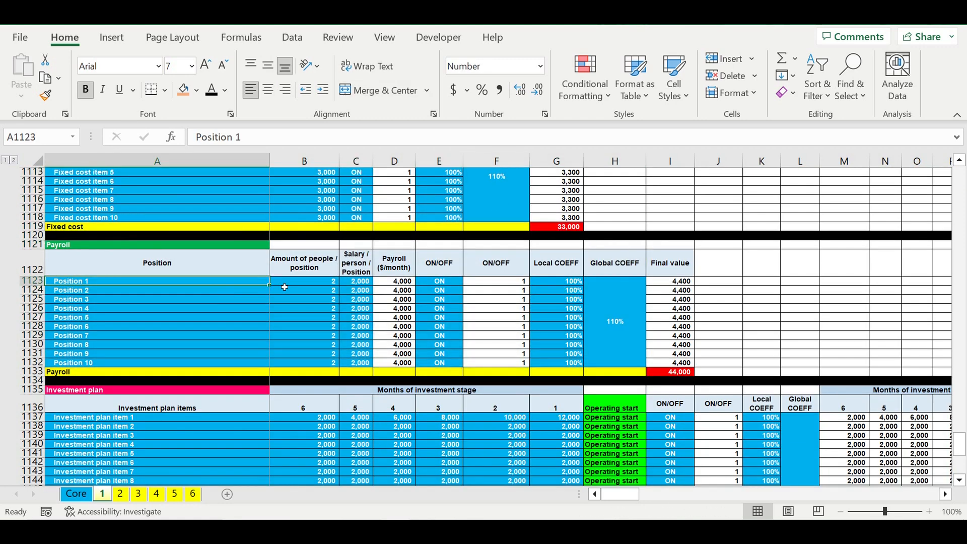
pyautogui.click(322, 309)
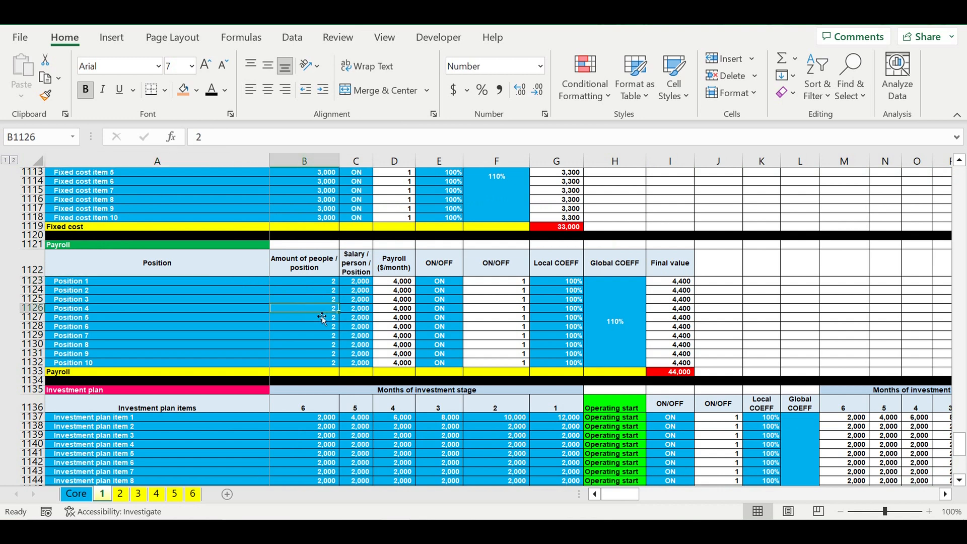
pyautogui.click(359, 312)
pyautogui.moveTo(444, 291); pyautogui.dragTo(454, 340)
pyautogui.moveTo(605, 322); pyautogui.dragTo(551, 330)
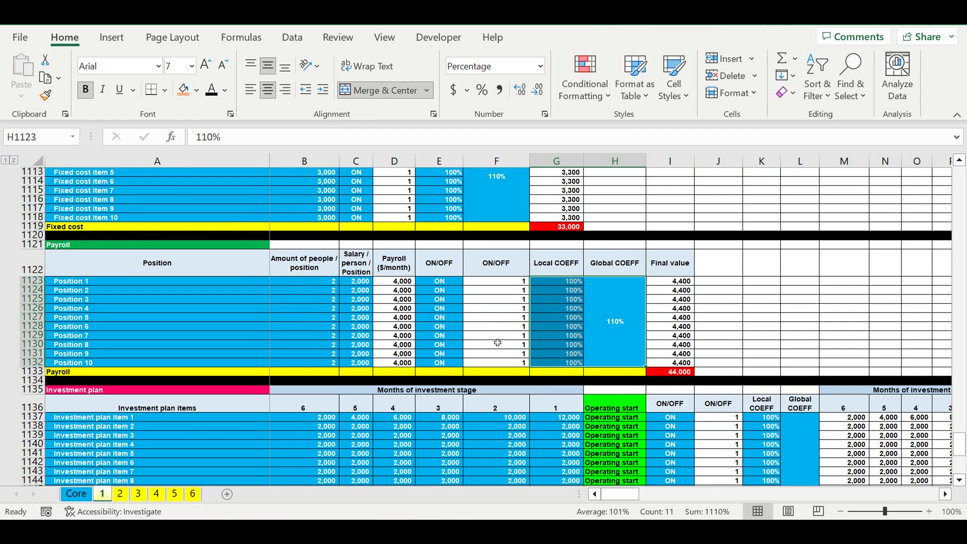
# - Examine the Investment plan's item names and the amounts allocated across the six months of the investment stage
pyautogui.scroll(-1, 447, 345)
pyautogui.scroll(-3, 447, 346)
pyautogui.scroll(-2, 445, 322)
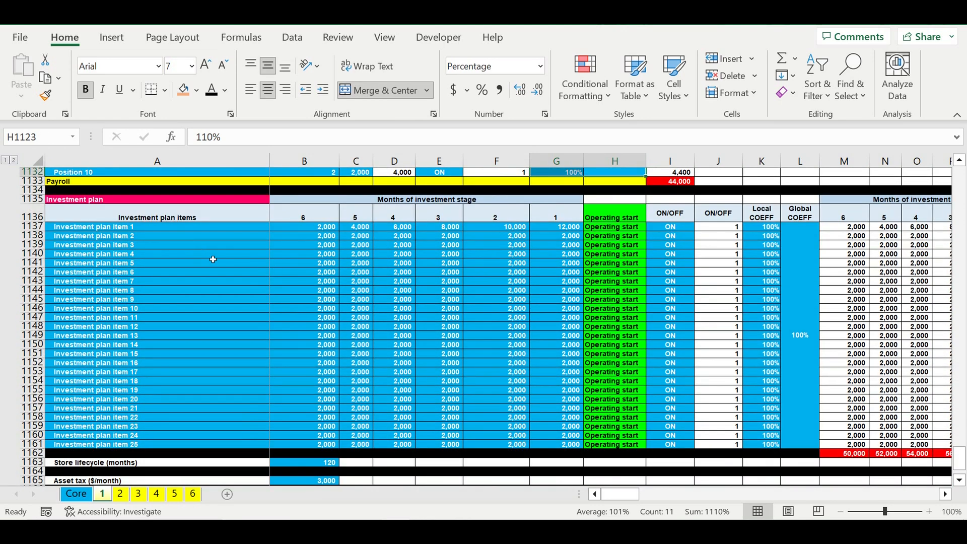
pyautogui.click(94, 231)
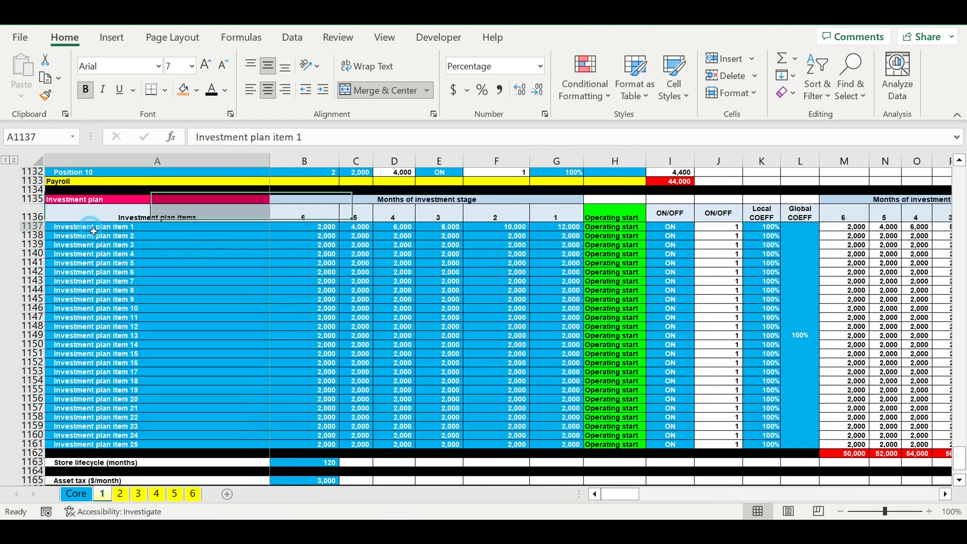
pyautogui.moveTo(94, 231); pyautogui.dragTo(111, 446)
pyautogui.moveTo(157, 420); pyautogui.dragTo(157, 420)
pyautogui.moveTo(316, 229); pyautogui.dragTo(561, 446)
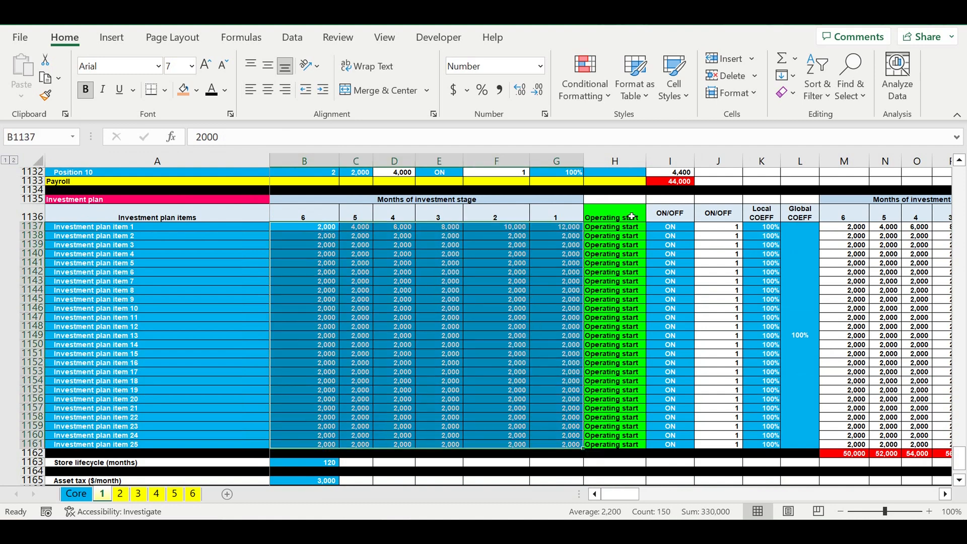
# - Compare the Investment plan's monthly amounts with the Operating start column, and check its ON/OFF switches and coefficients
pyautogui.moveTo(628, 216); pyautogui.dragTo(628, 448)
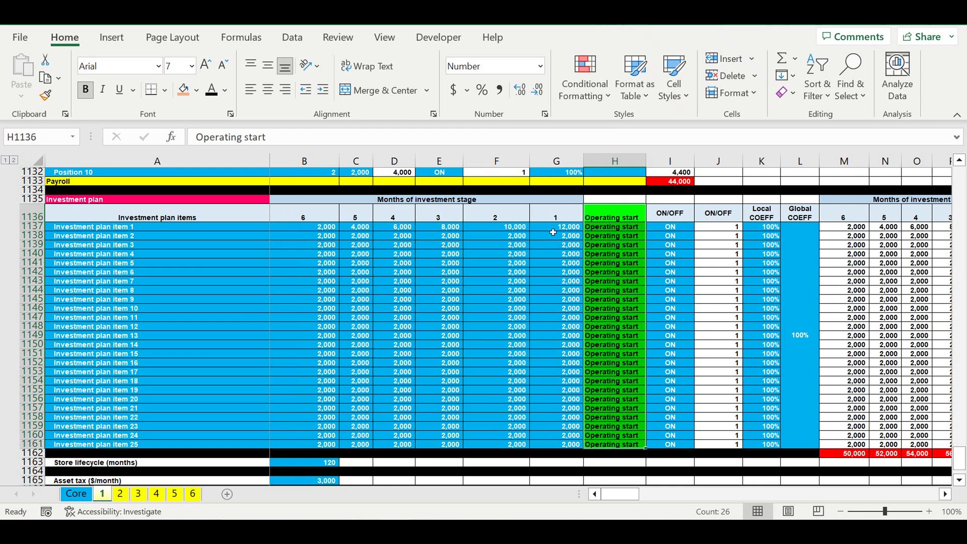
pyautogui.moveTo(555, 230); pyautogui.dragTo(322, 445)
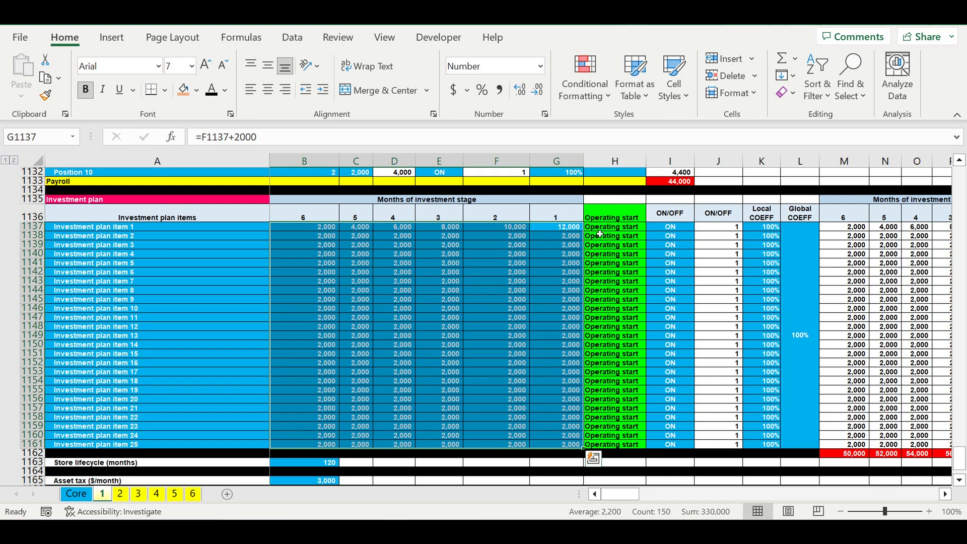
pyautogui.moveTo(621, 216); pyautogui.dragTo(628, 436)
pyautogui.moveTo(333, 230); pyautogui.dragTo(564, 451)
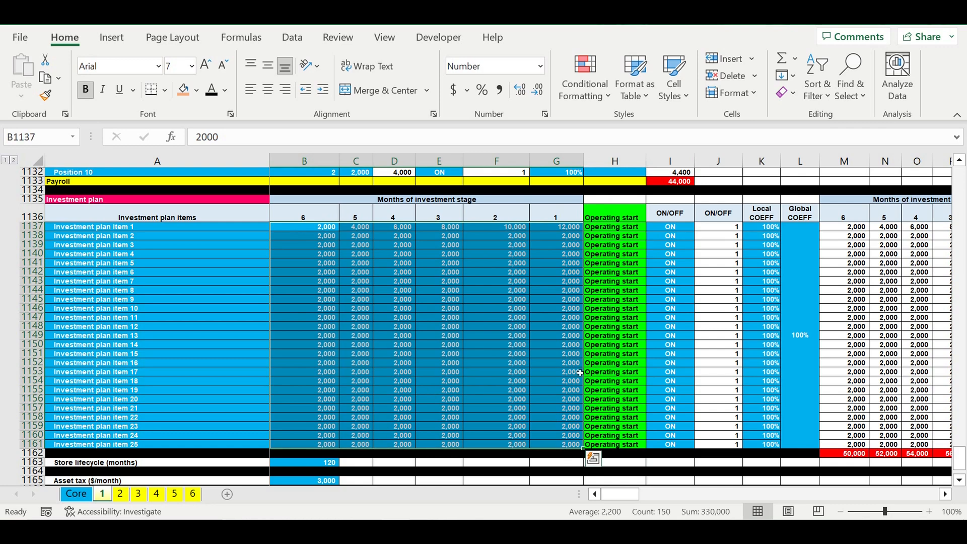
pyautogui.moveTo(674, 228); pyautogui.dragTo(682, 446)
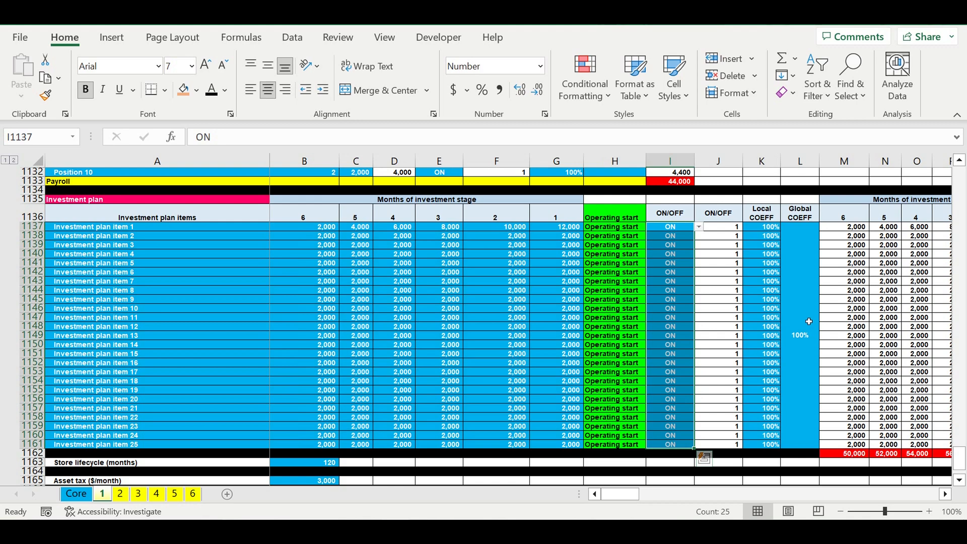
pyautogui.moveTo(802, 321); pyautogui.dragTo(776, 320)
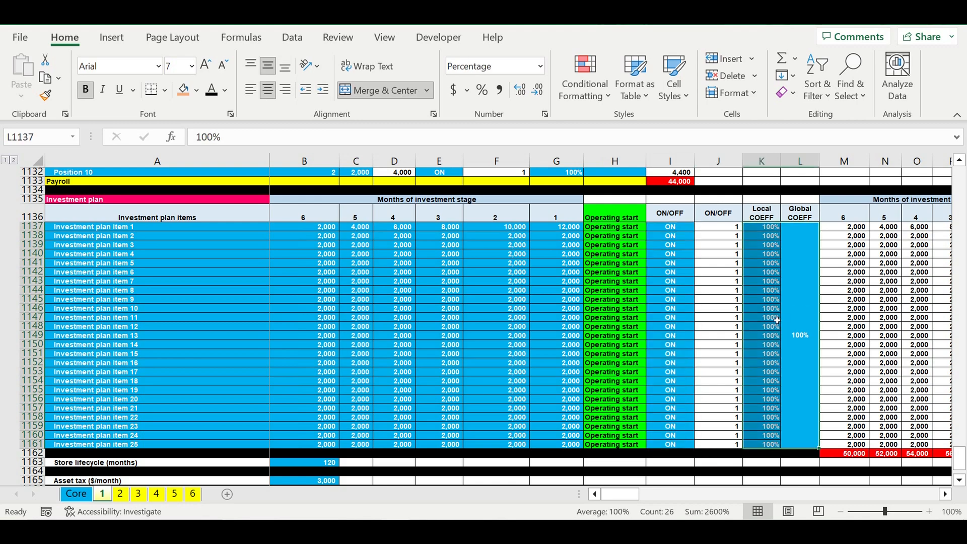
# - Check the Store lifecycle in months and the monthly Asset tax inputs below the Investment plan
pyautogui.scroll(-5, 534, 321)
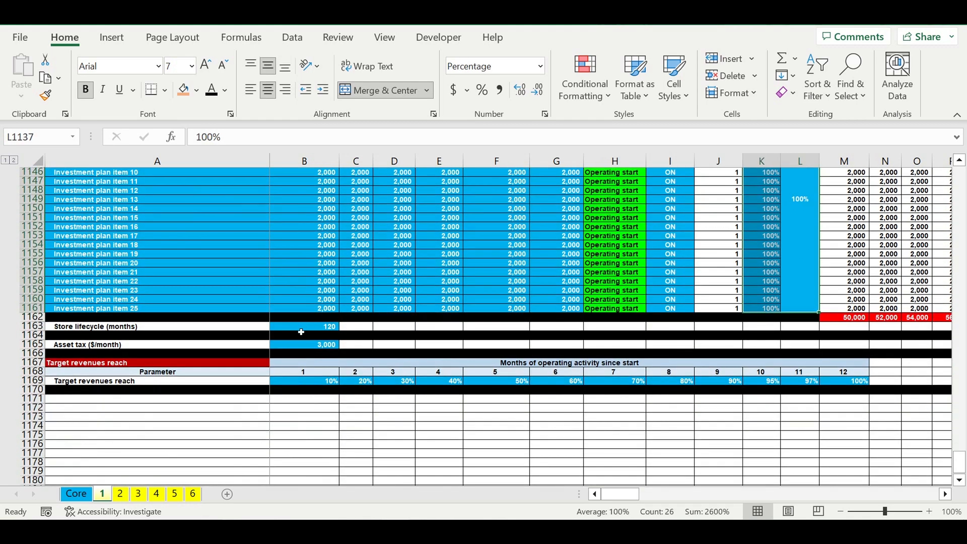
pyautogui.click(301, 332)
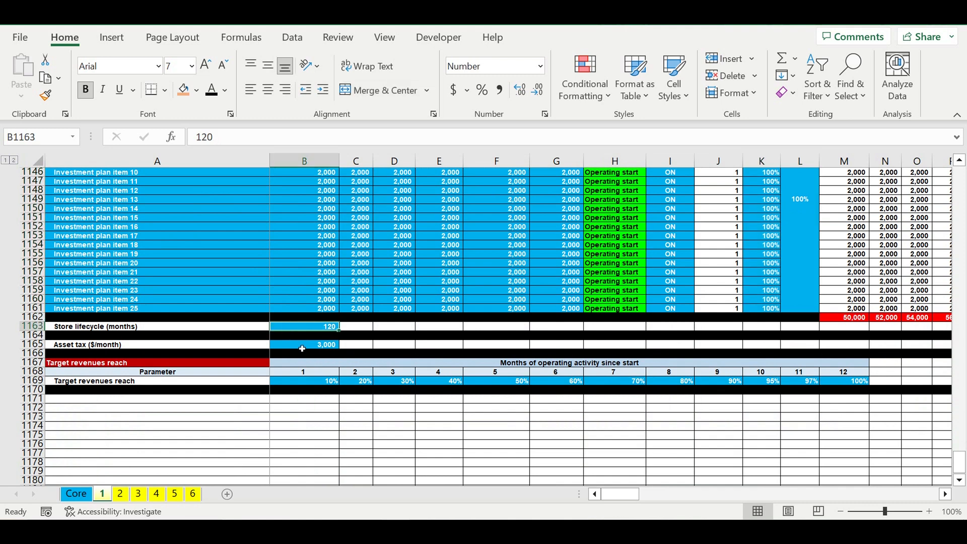
pyautogui.click(302, 349)
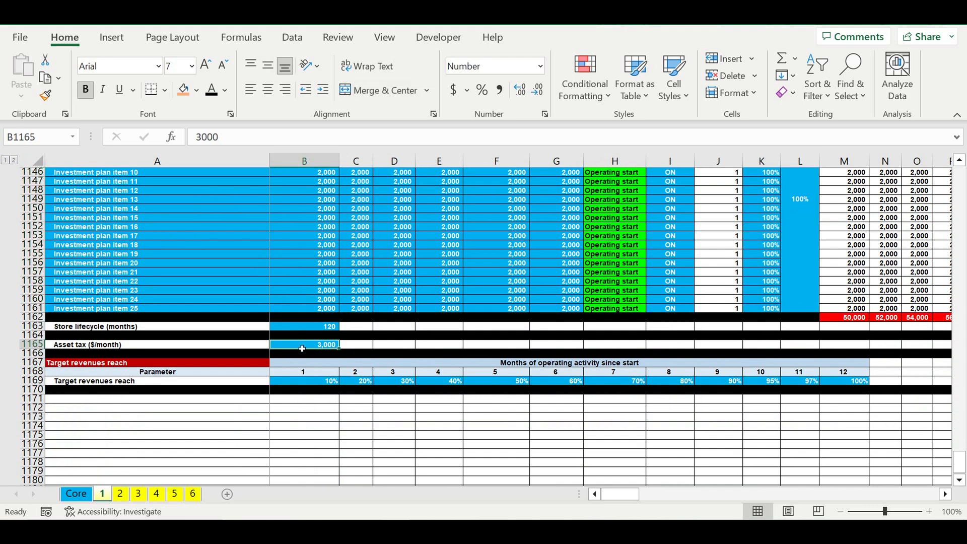
# - Examine the Target revenues reach percentages month by month since the start of operating activity
pyautogui.moveTo(298, 385); pyautogui.dragTo(838, 383)
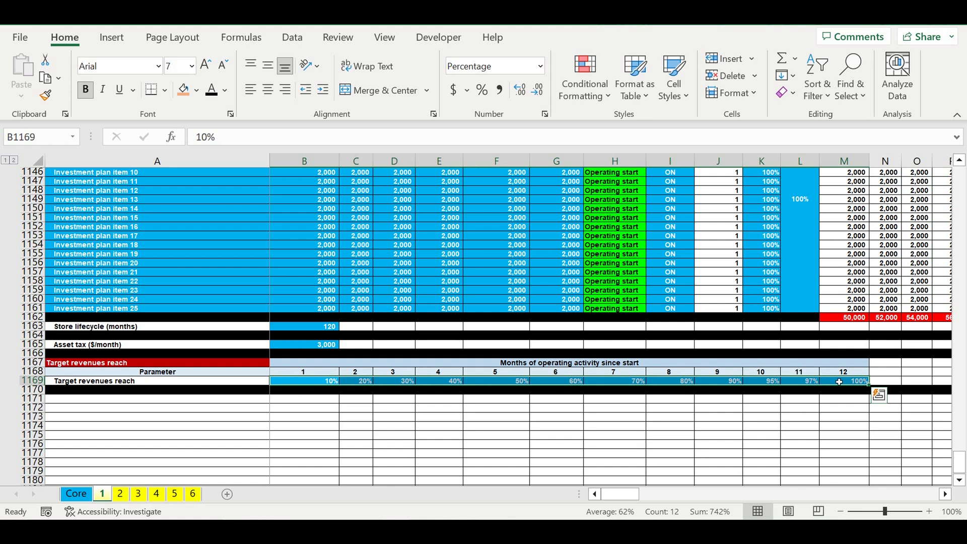
pyautogui.click(296, 385)
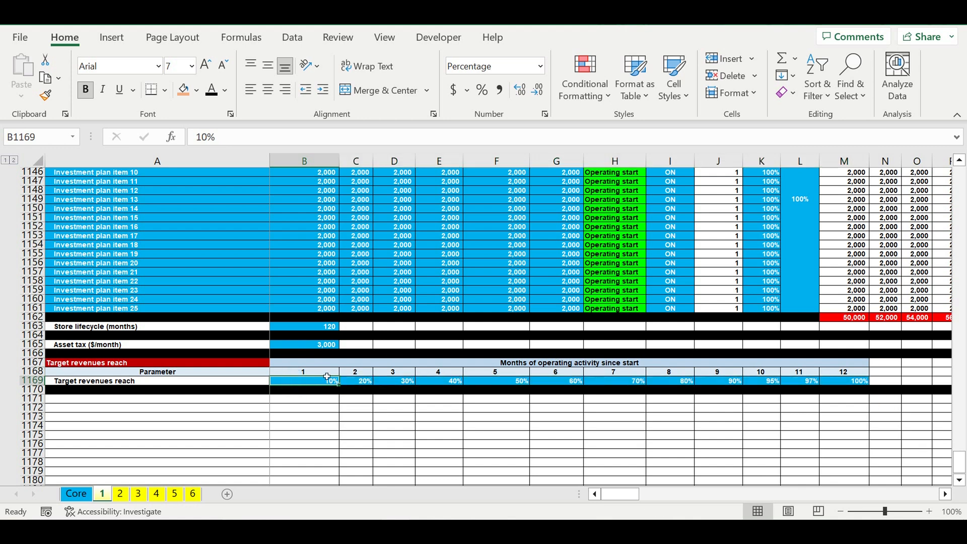
pyautogui.click(327, 375)
pyautogui.click(317, 384)
pyautogui.click(370, 385)
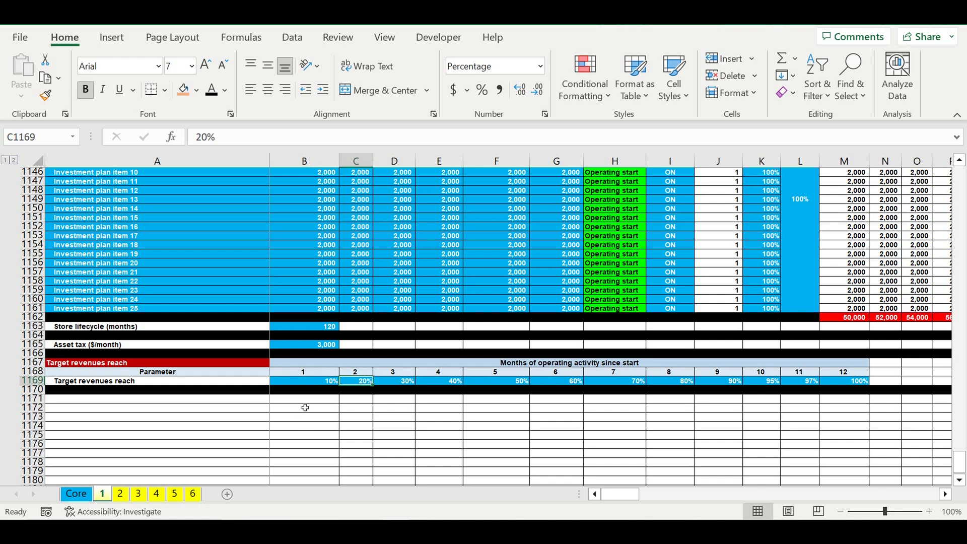
pyautogui.click(407, 382)
pyautogui.click(456, 382)
pyautogui.click(521, 382)
pyautogui.click(573, 383)
pyautogui.click(612, 381)
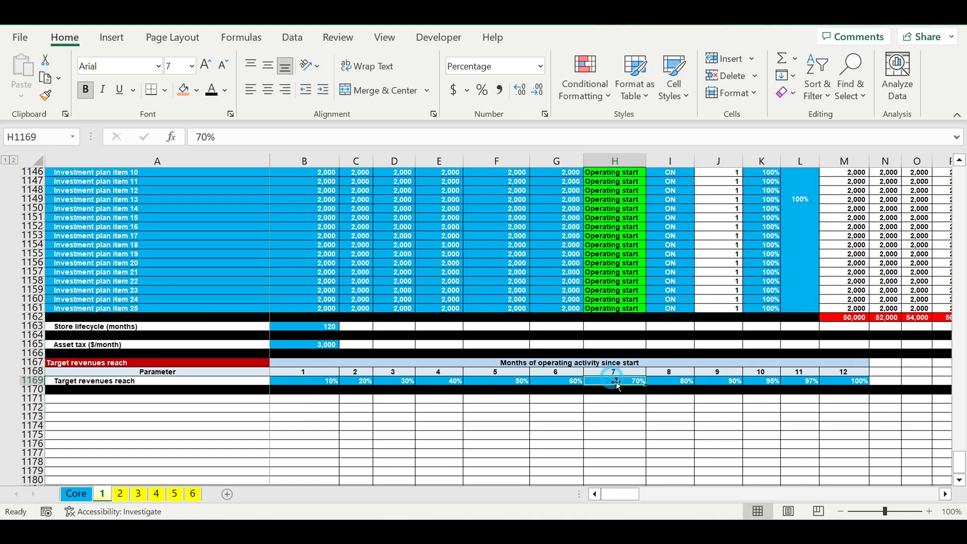
pyautogui.click(655, 382)
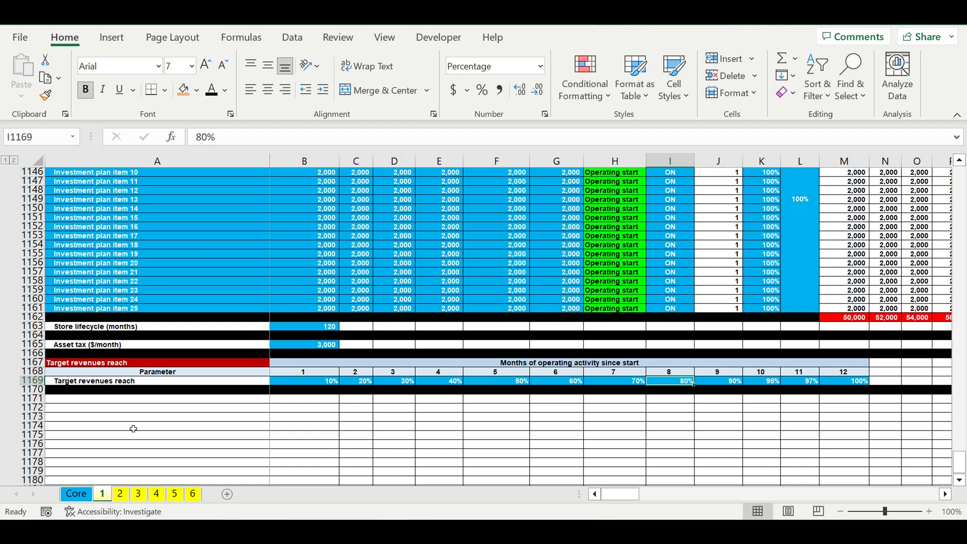
# - Switch to the Core sheet and check the model's starting year in the calendar list
pyautogui.click(71, 499)
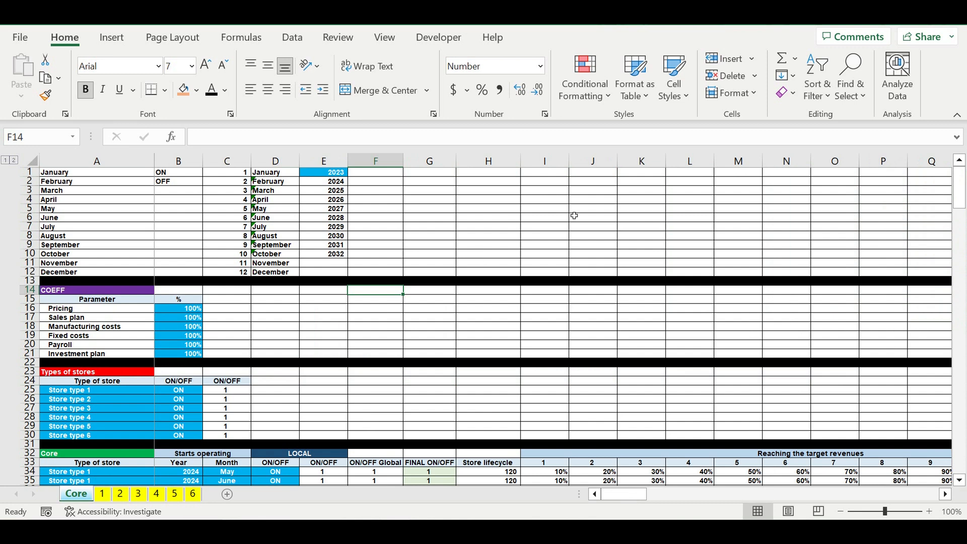
pyautogui.click(574, 215)
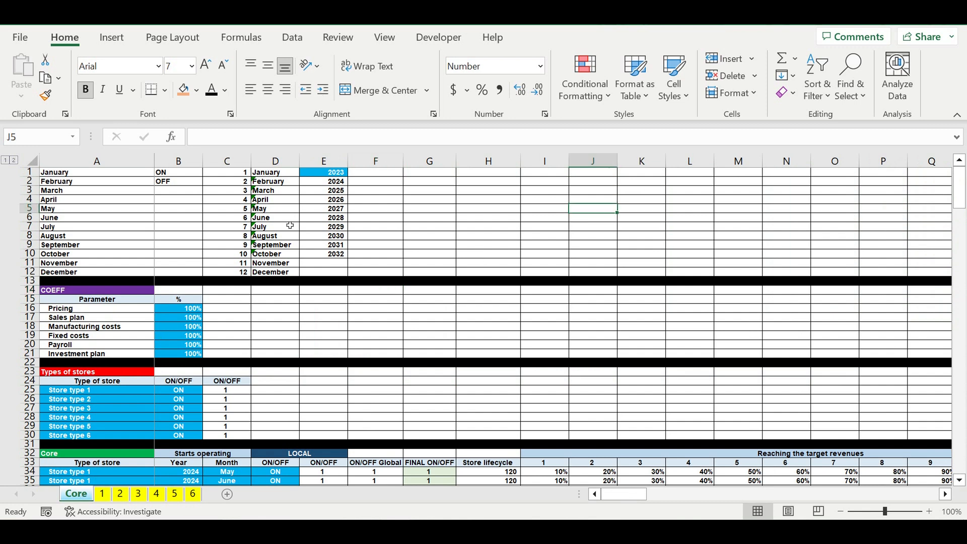
pyautogui.click(322, 174)
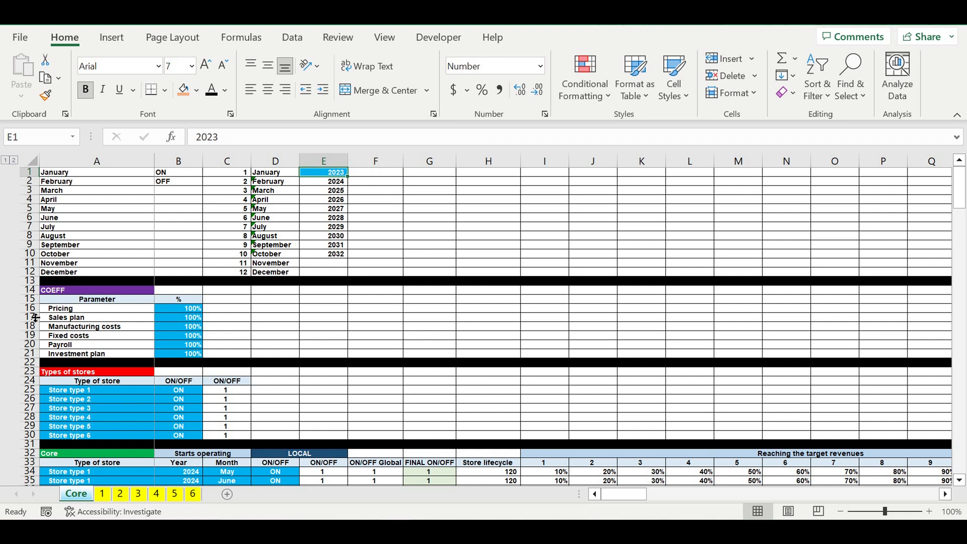
# - Review the global COEFF percentages for pricing, sales plan, manufacturing costs, fixed costs, payroll and investment plan
pyautogui.click(78, 312)
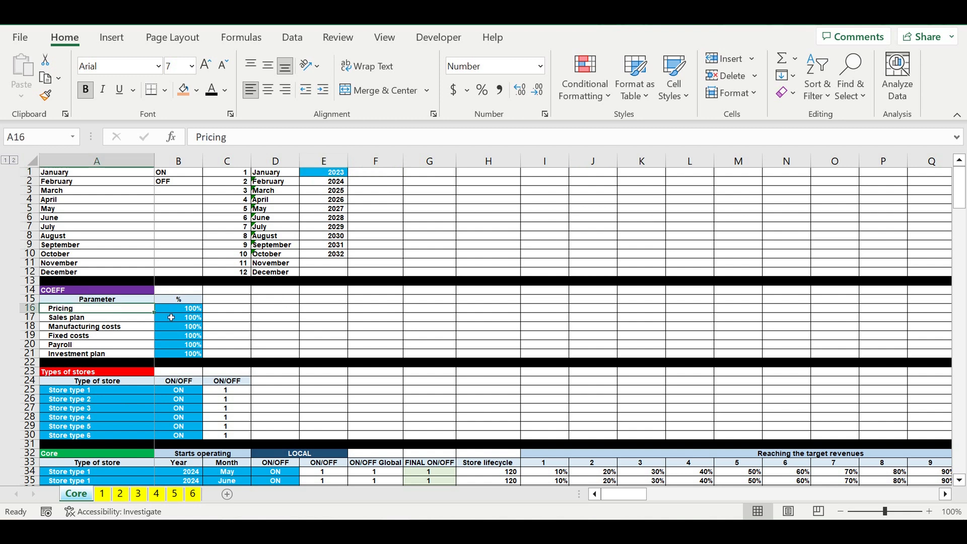
pyautogui.click(91, 322)
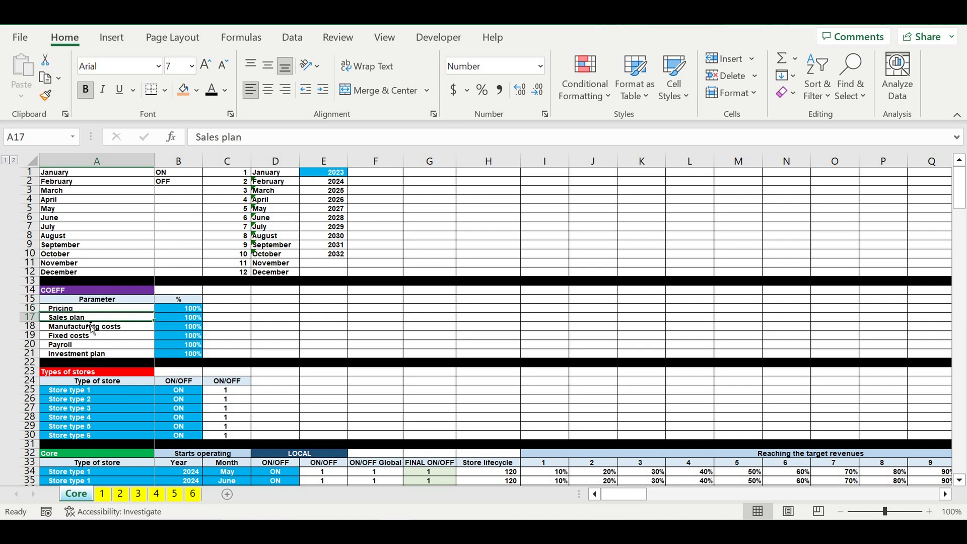
pyautogui.click(75, 330)
pyautogui.click(70, 336)
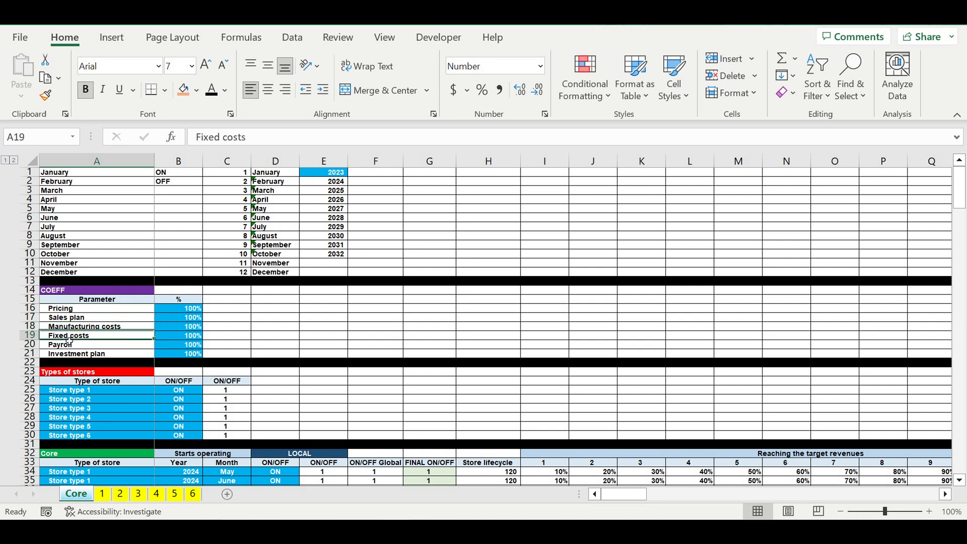
pyautogui.click(69, 345)
pyautogui.click(71, 362)
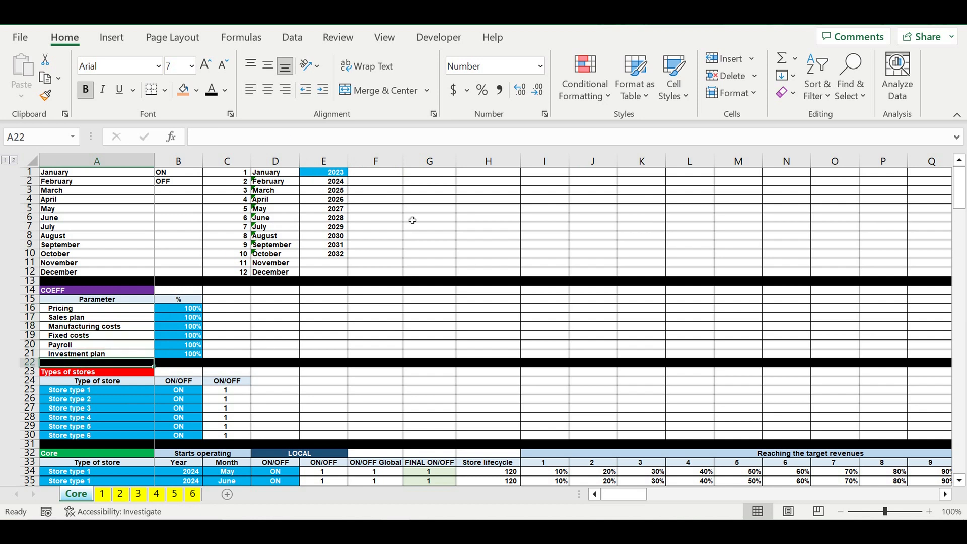
pyautogui.moveTo(382, 174); pyautogui.dragTo(923, 425)
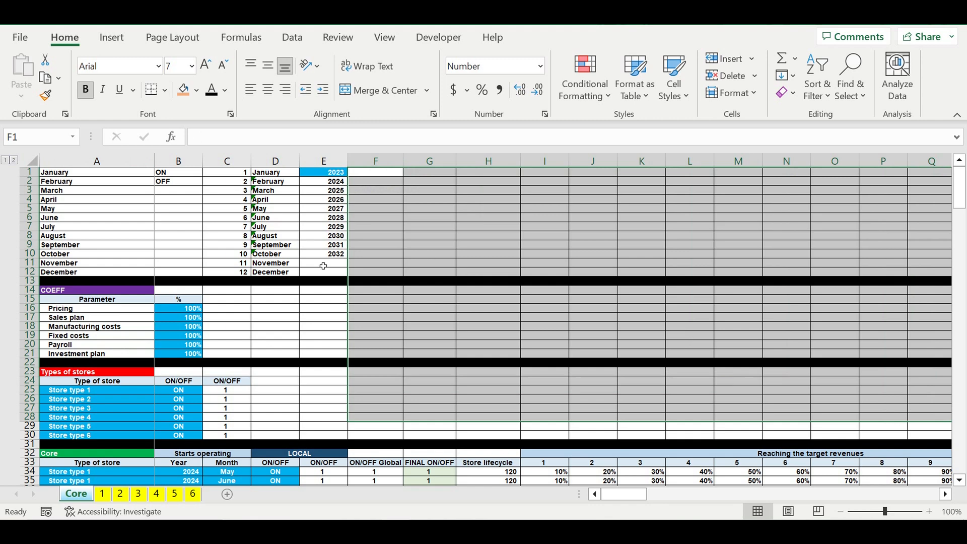
pyautogui.moveTo(189, 308); pyautogui.dragTo(203, 354)
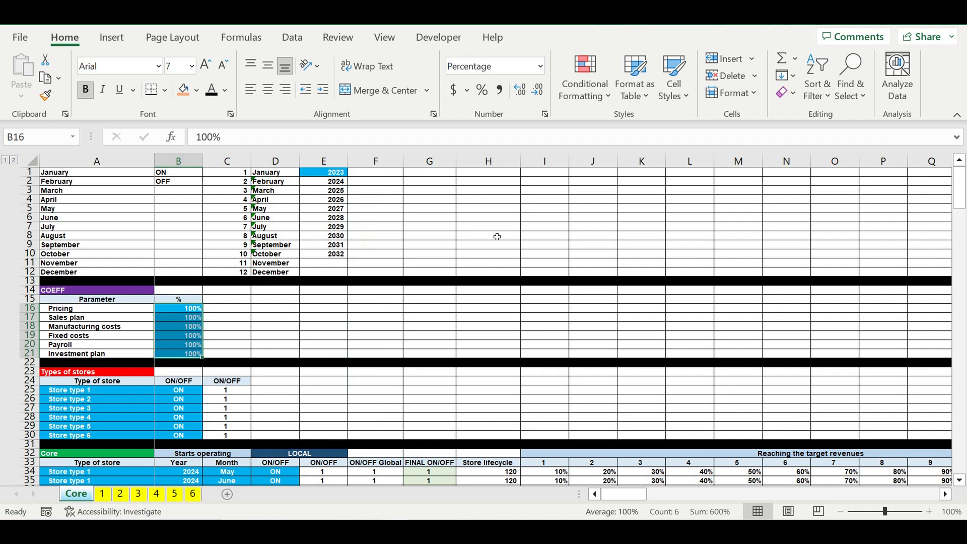
# - Check the six store types and their ON/OFF switches in the Types of stores table
pyautogui.click(98, 392)
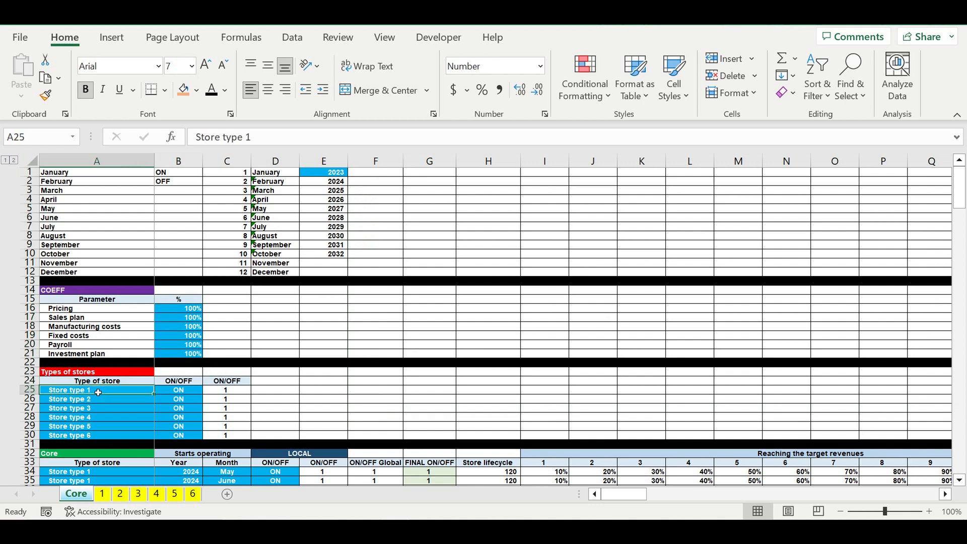
pyautogui.moveTo(98, 392); pyautogui.dragTo(102, 439)
pyautogui.moveTo(183, 391); pyautogui.dragTo(181, 435)
# - Examine the full list of stores in the Core table's Type of store column, rows 34 to 73
pyautogui.scroll(-8, 358, 349)
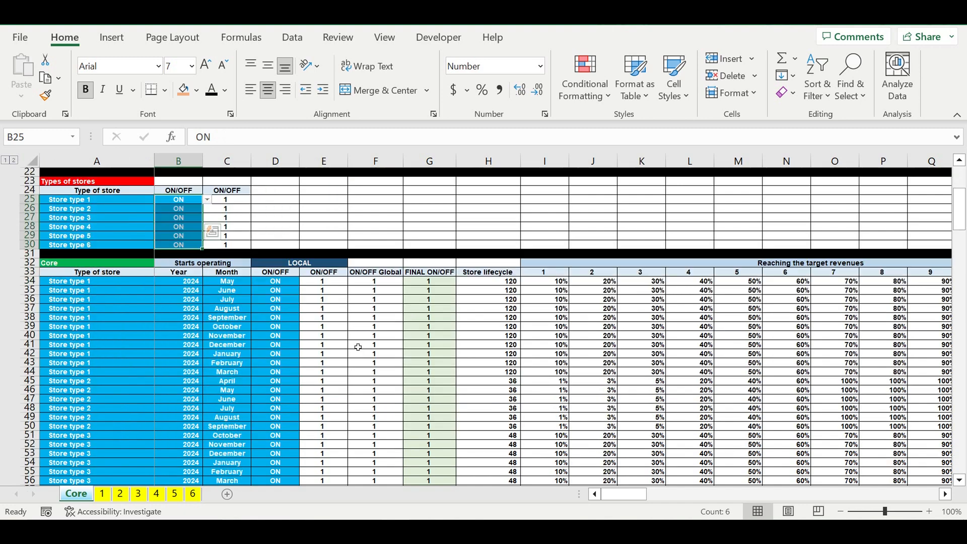
pyautogui.scroll(-1, 358, 347)
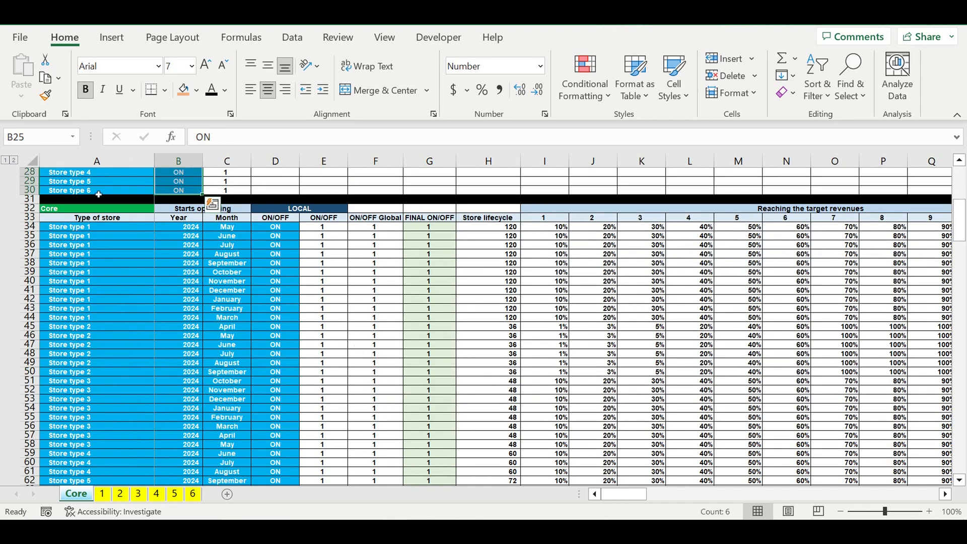
pyautogui.click(85, 212)
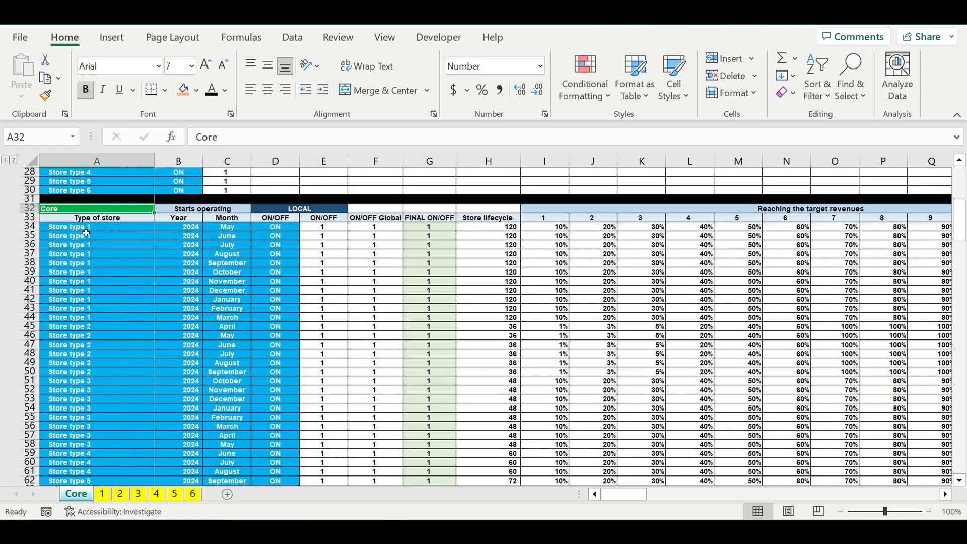
pyautogui.moveTo(83, 228); pyautogui.dragTo(97, 466)
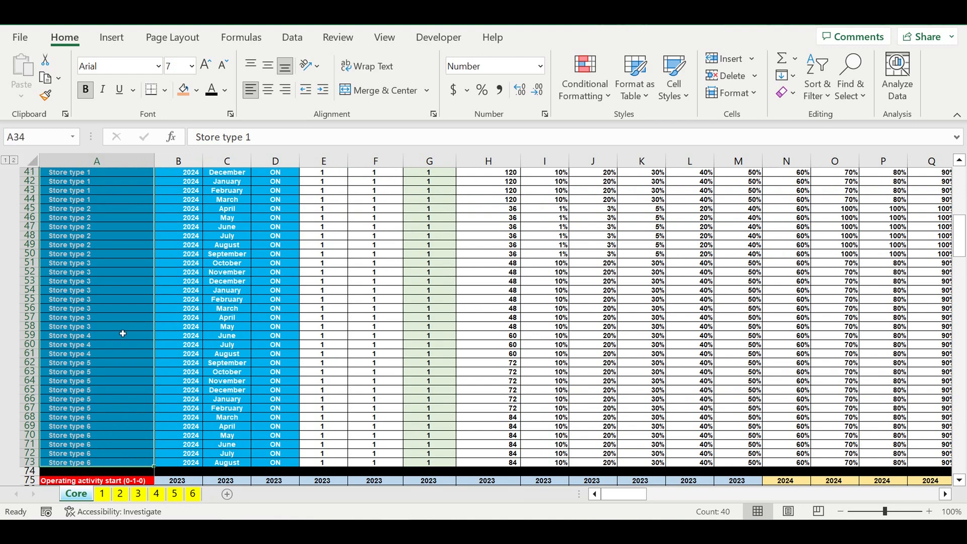
# - Inspect the store type choices available for the store in row 37 of the Core table, leaving its type as is
pyautogui.scroll(4, 118, 301)
pyautogui.click(114, 291)
pyautogui.click(93, 244)
pyautogui.click(159, 245)
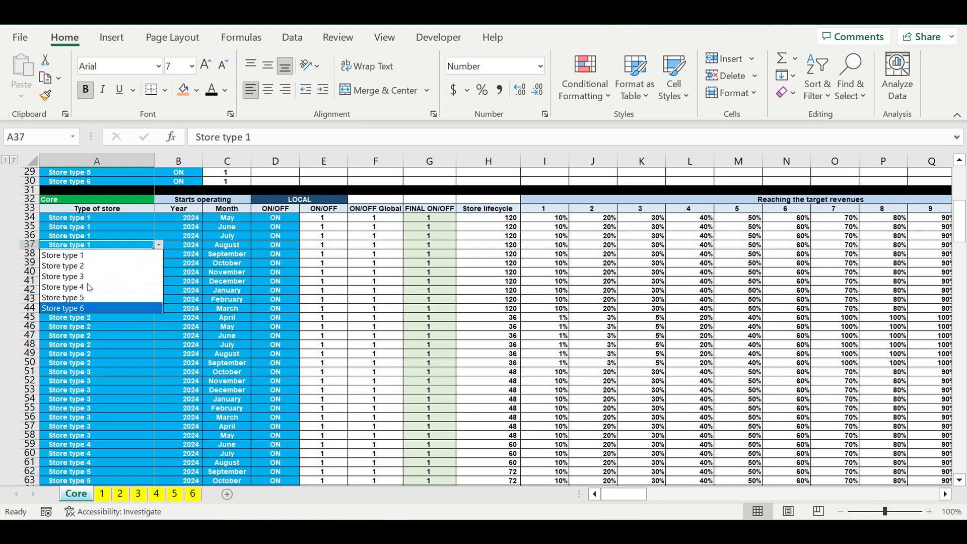
pyautogui.press('Escape')
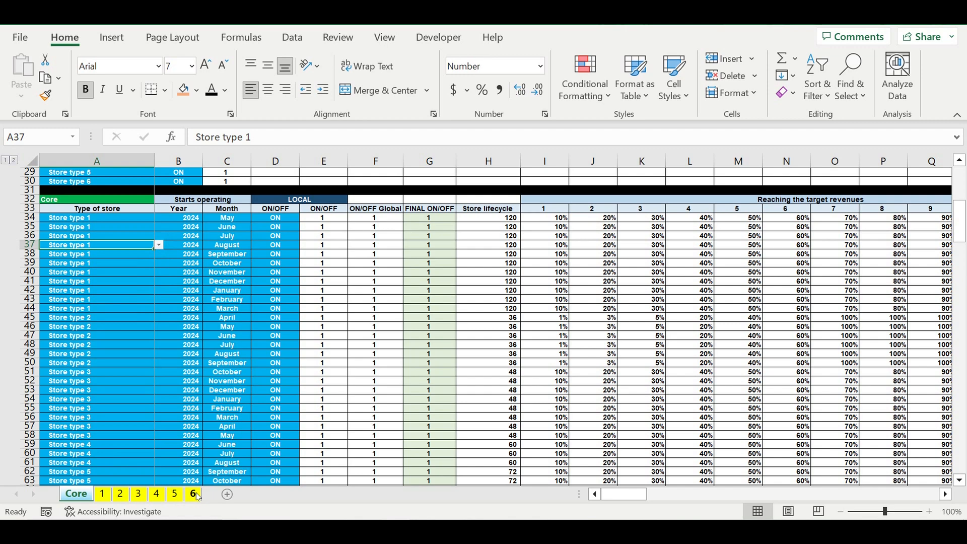
pyautogui.click(158, 246)
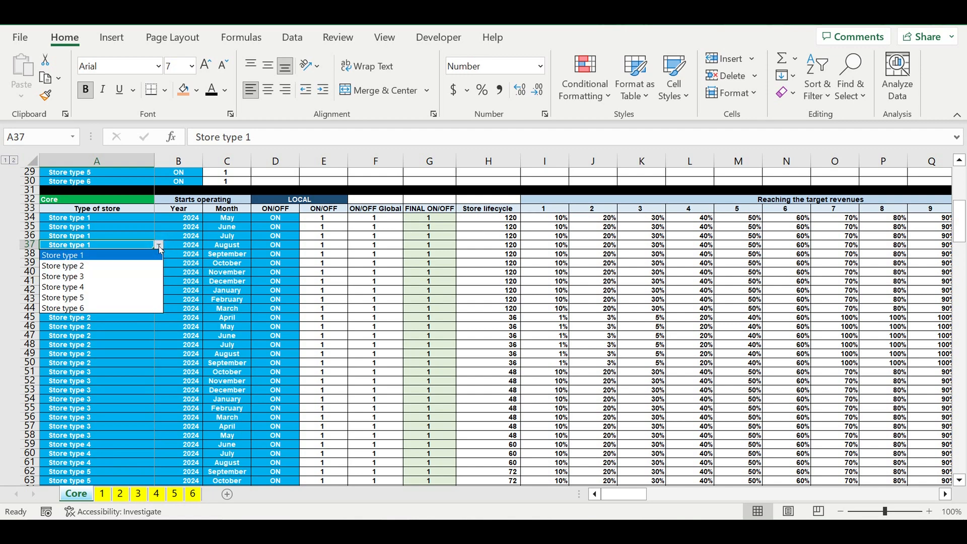
pyautogui.click(327, 282)
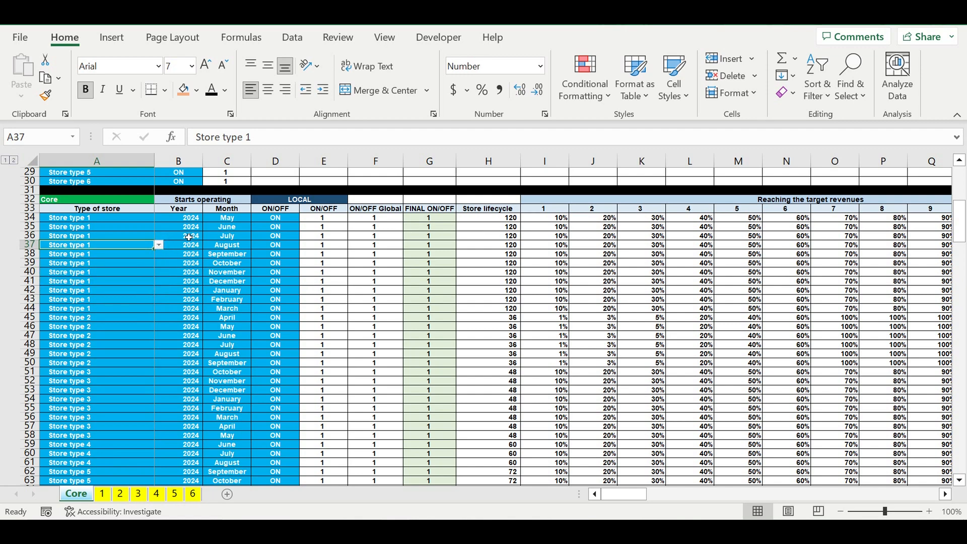
# - Check the starting year and month of the store in row 36 and the options of its local ON/OFF switch
pyautogui.click(189, 236)
pyautogui.press('Right')
pyautogui.click(189, 236)
pyautogui.press('Right')
pyautogui.click(294, 238)
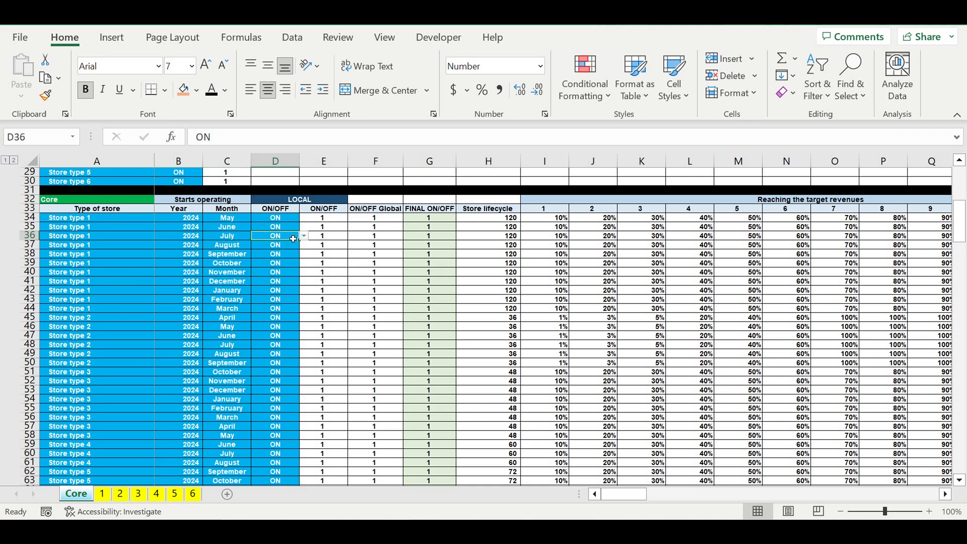
pyautogui.click(304, 236)
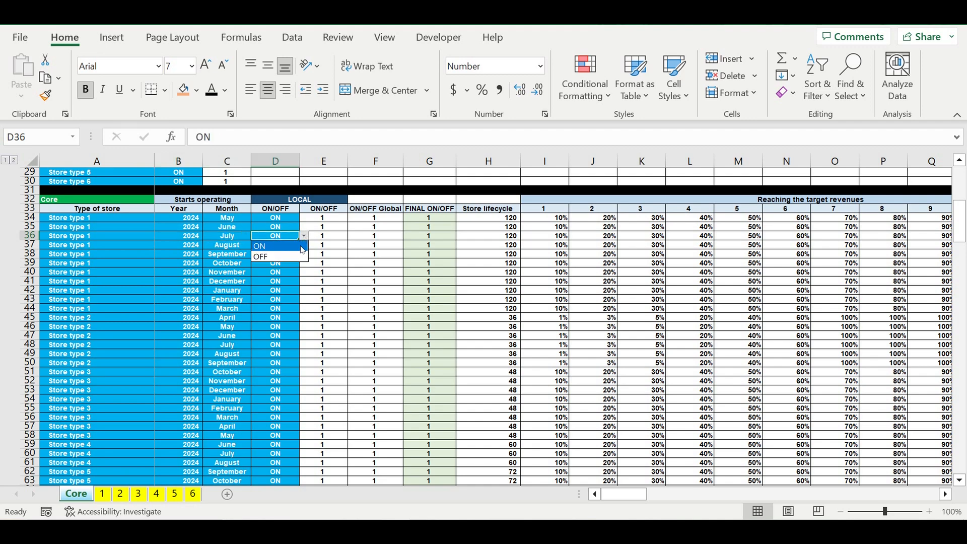
pyautogui.press('Escape')
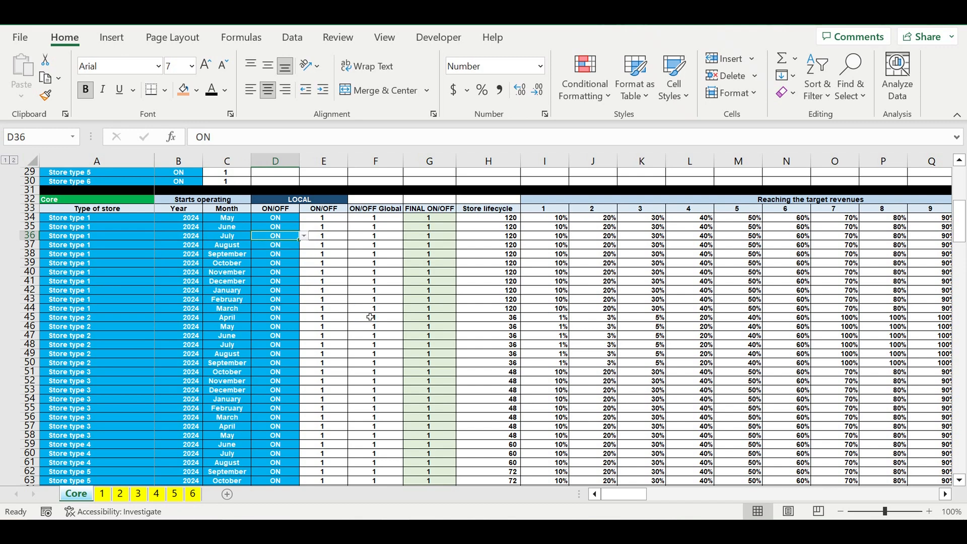
# - Compare the ON/OFF Global formula in F43 with the Store type 6 switch options in the Types of stores table
pyautogui.click(374, 301)
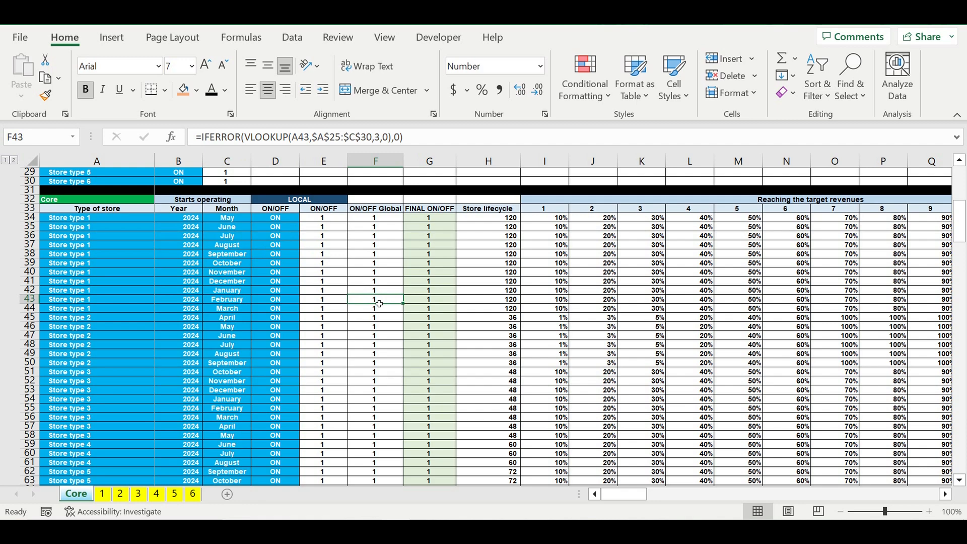
pyautogui.scroll(4, 373, 297)
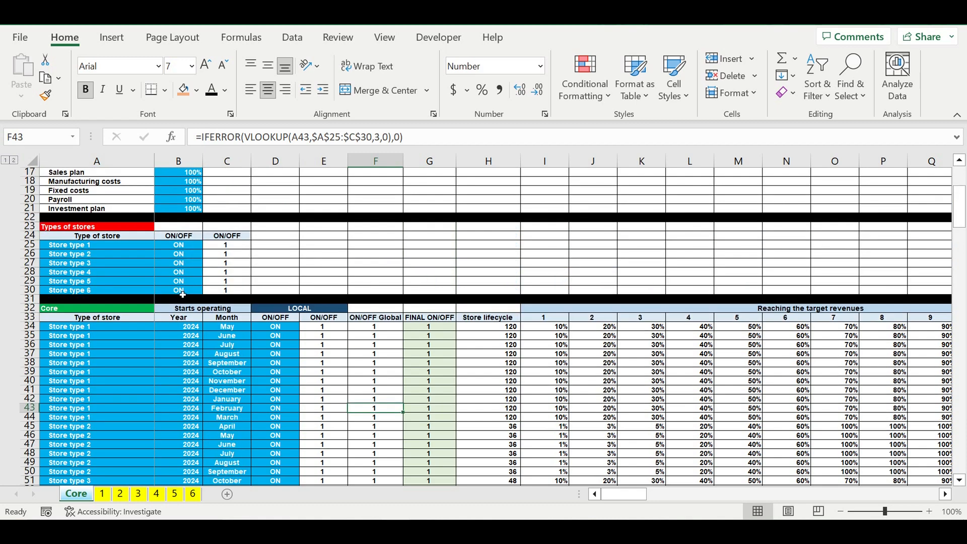
pyautogui.click(179, 291)
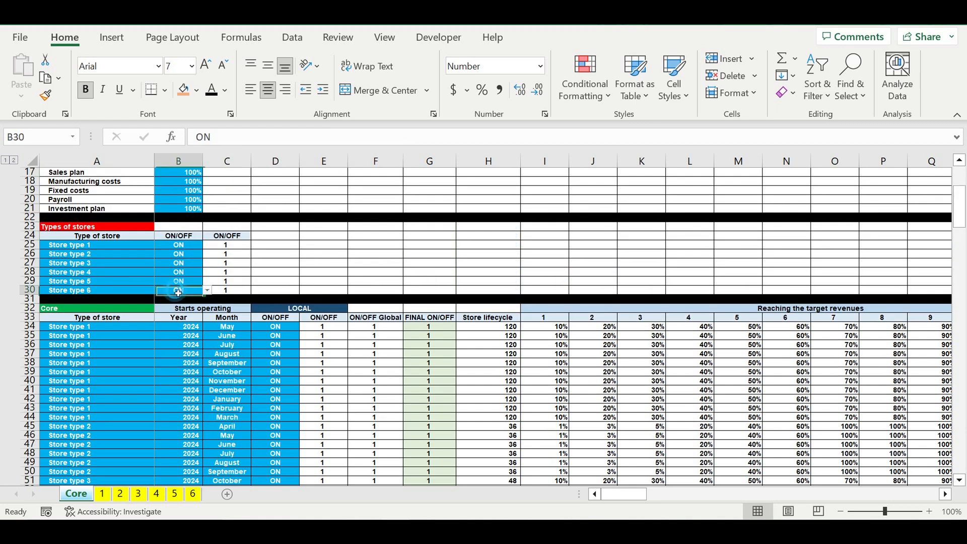
pyautogui.click(207, 291)
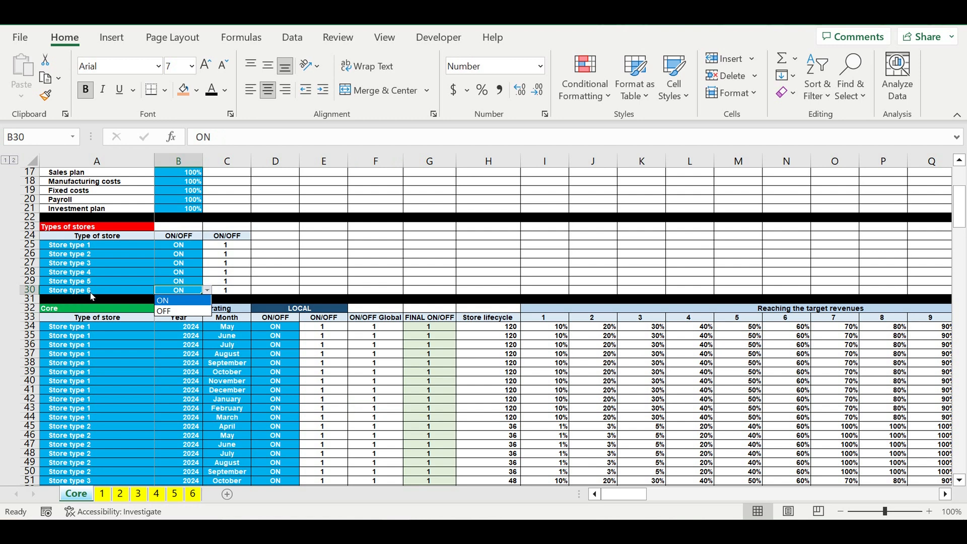
pyautogui.click(101, 342)
pyautogui.click(177, 391)
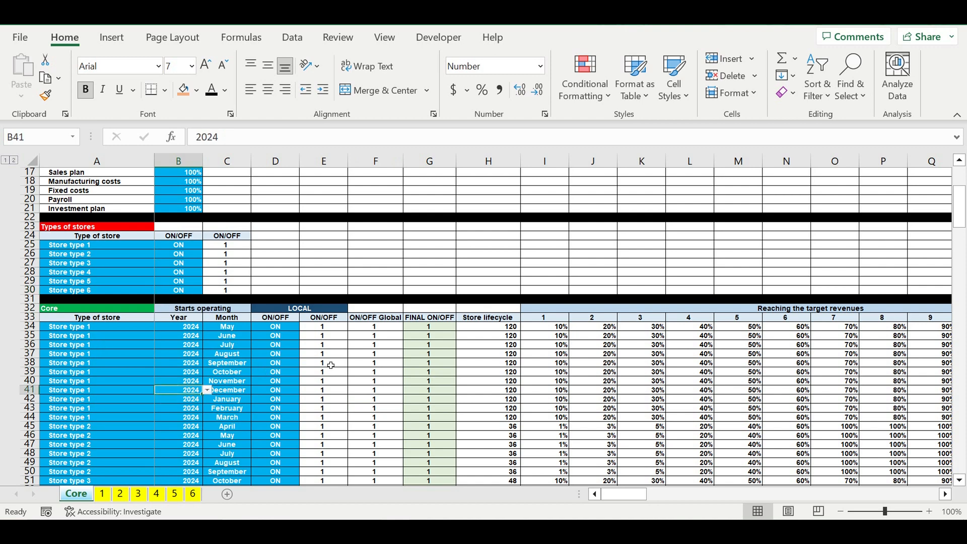
# - Look through the Core sheet's calculation blocks, examining the store type rows of Revenues step 4 and Manufacturing costs step 3
pyautogui.scroll(-4, 329, 346)
pyautogui.scroll(-15, 329, 345)
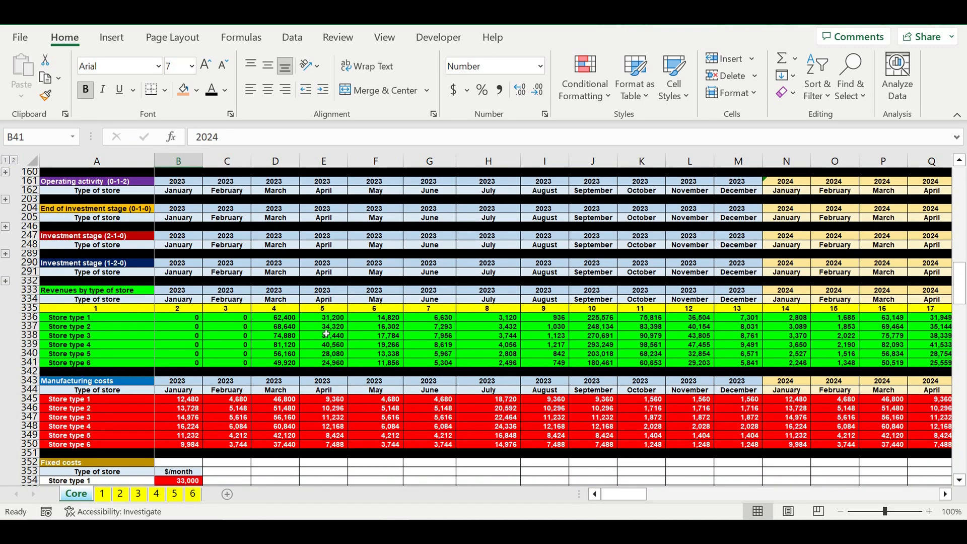
pyautogui.scroll(-15, 332, 332)
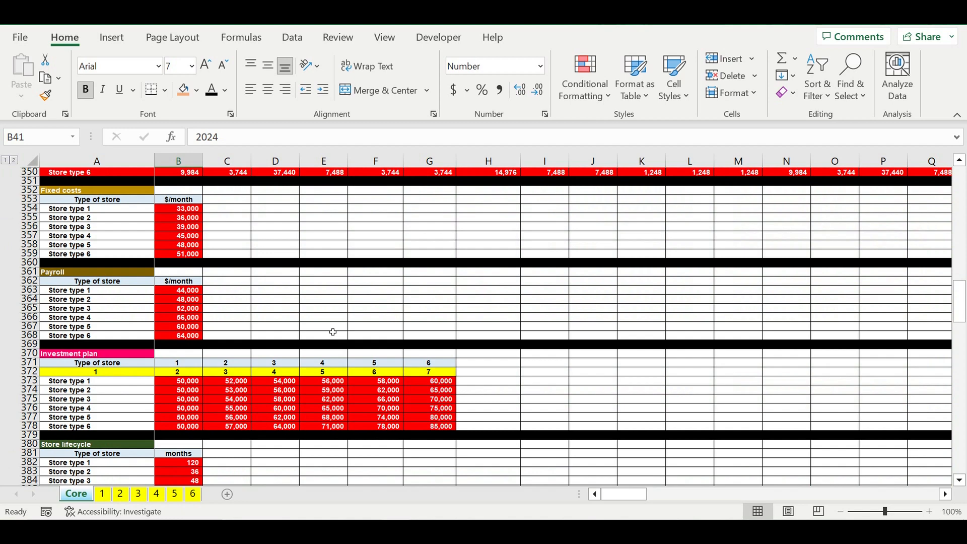
pyautogui.scroll(-4, 333, 331)
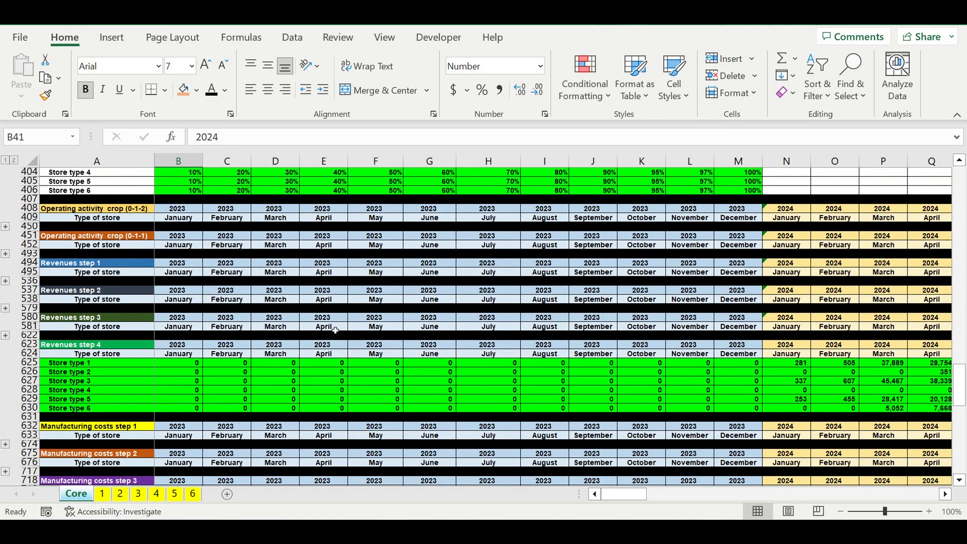
pyautogui.scroll(-3, 336, 330)
pyautogui.moveTo(24, 282); pyautogui.dragTo(25, 328)
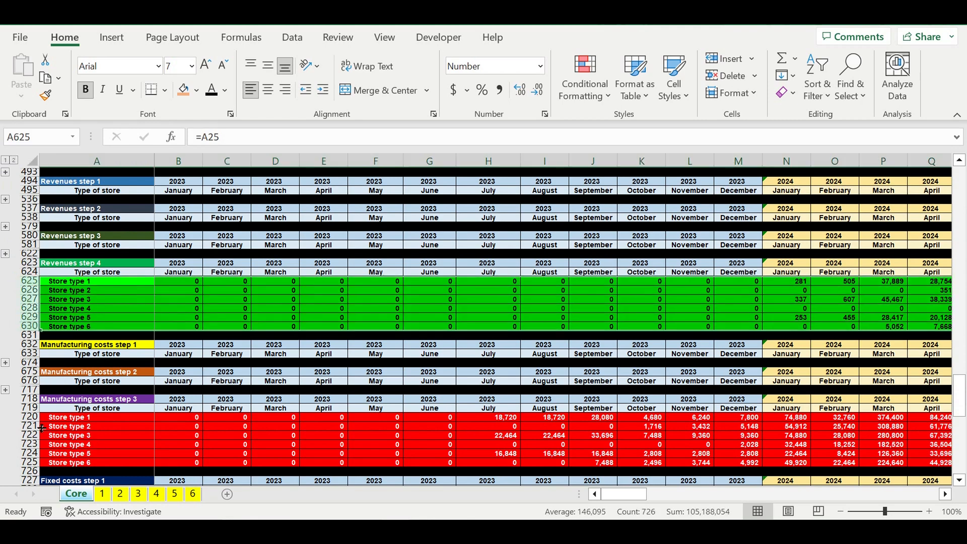
pyautogui.moveTo(35, 417); pyautogui.dragTo(39, 468)
# - Examine the Fixed costs step 2, Payroll step 2 and Investment plan step 2 blocks by store type
pyautogui.scroll(-7, 45, 433)
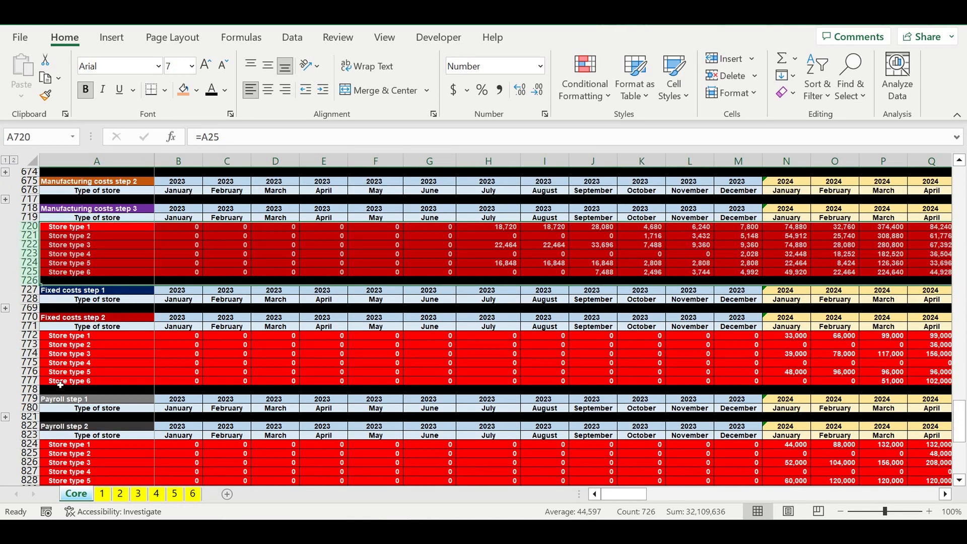
pyautogui.click(69, 318)
pyautogui.click(60, 426)
pyautogui.scroll(-6, 166, 428)
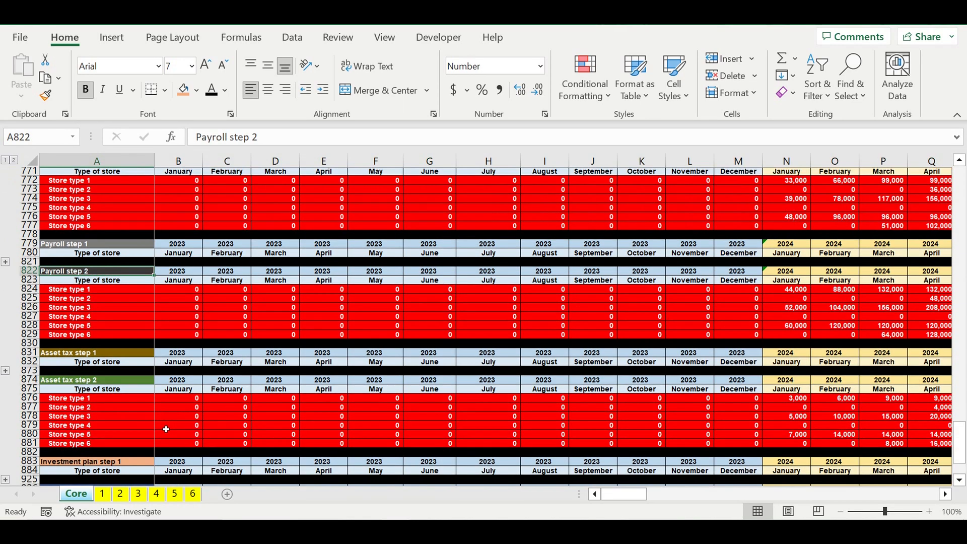
pyautogui.scroll(-7, 166, 428)
pyautogui.click(79, 294)
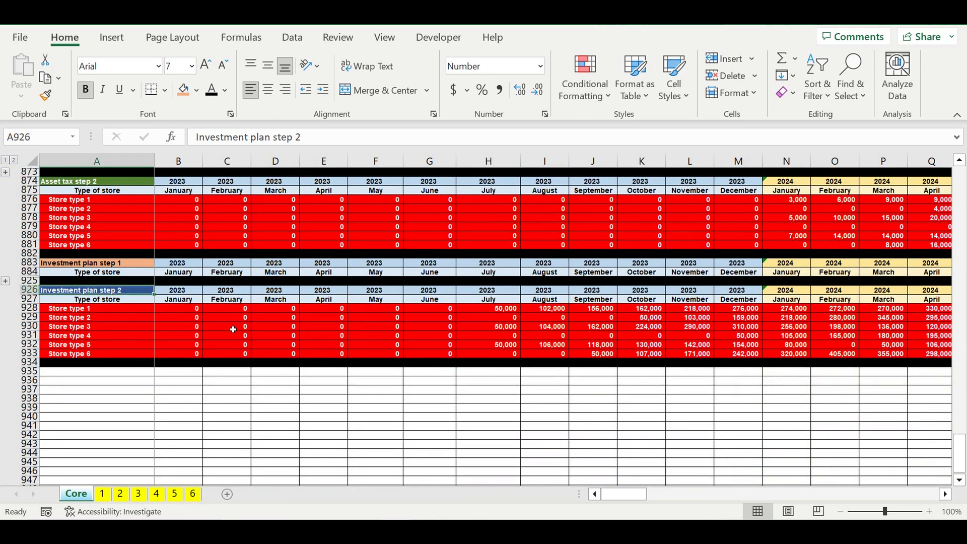
# - Add a Loan heading in A935 below the investment plan and format it with purple fill and white text
pyautogui.click(233, 400)
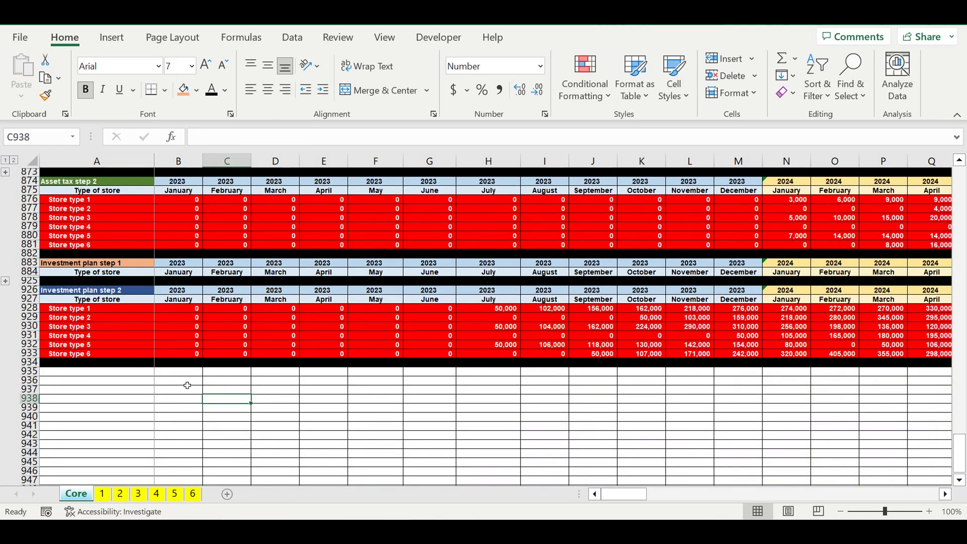
pyautogui.click(134, 372)
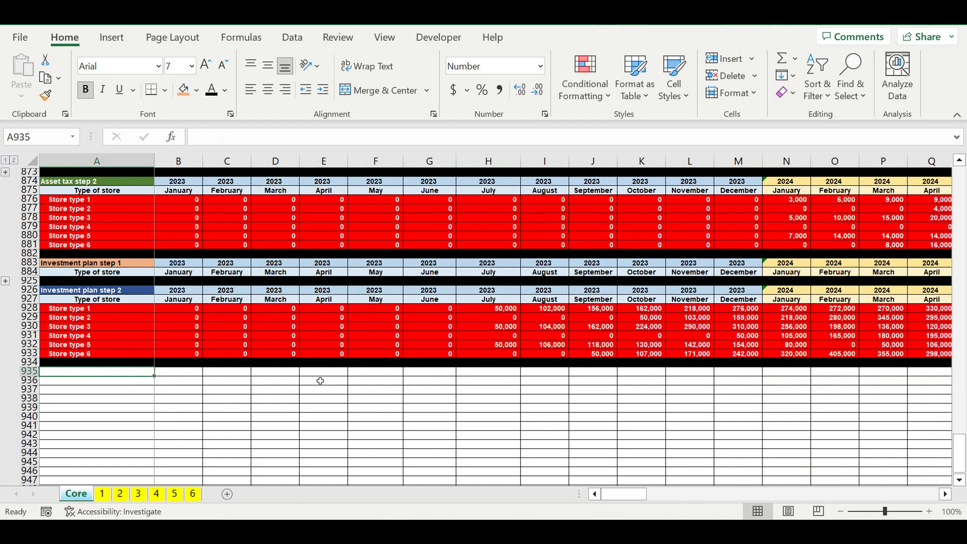
pyautogui.write('Loan')
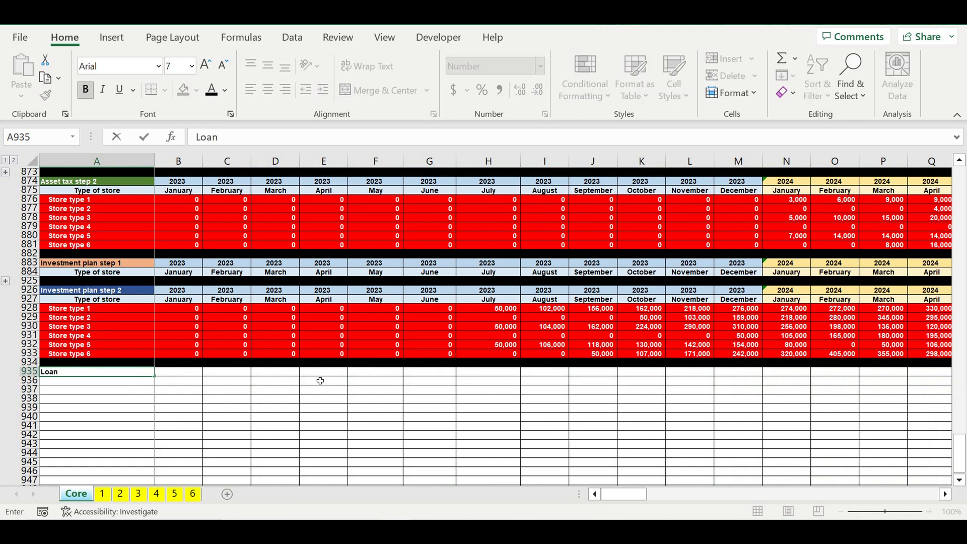
pyautogui.press('Return')
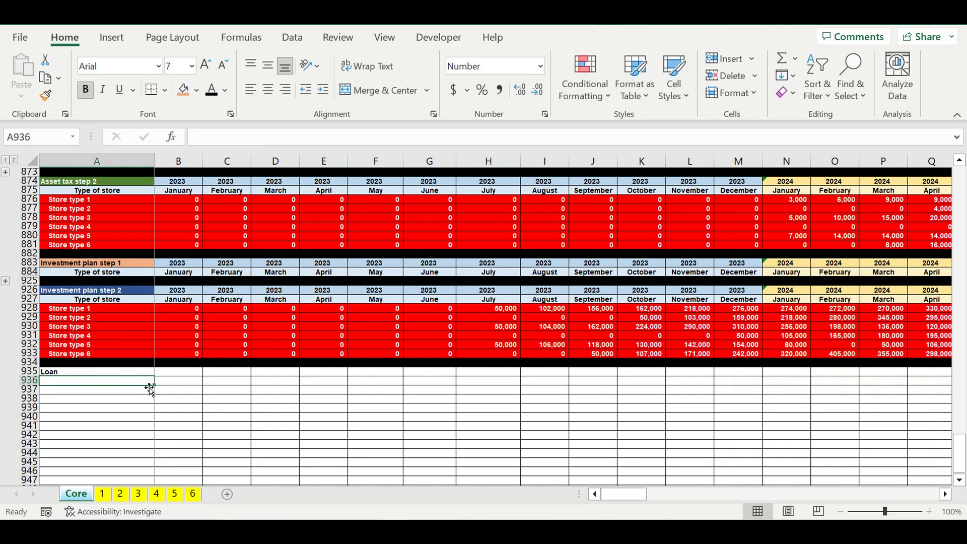
pyautogui.click(126, 372)
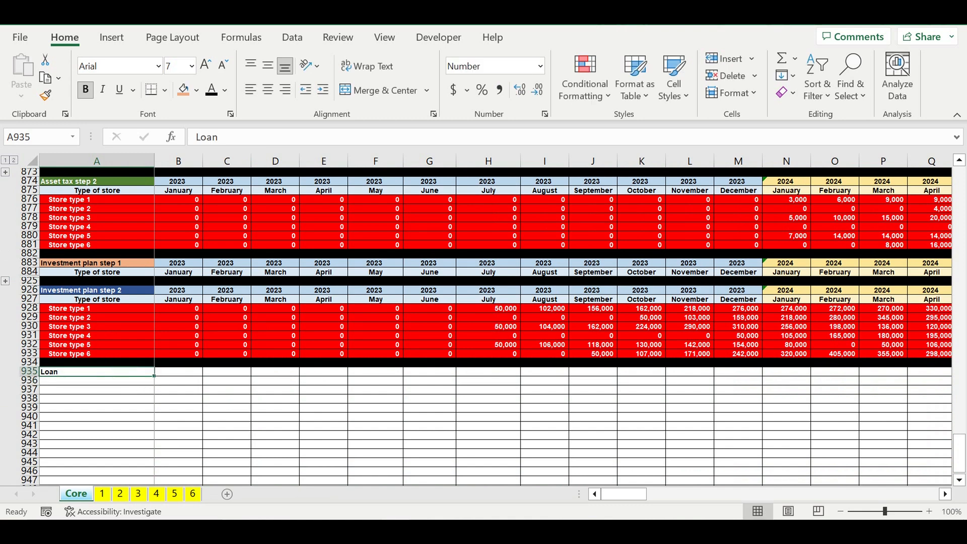
pyautogui.click(197, 90)
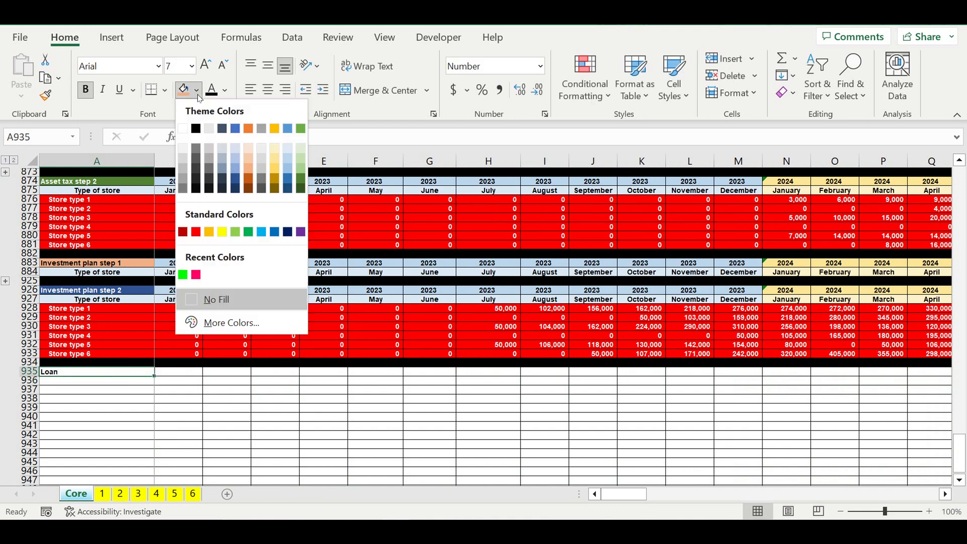
pyautogui.click(301, 233)
pyautogui.click(225, 89)
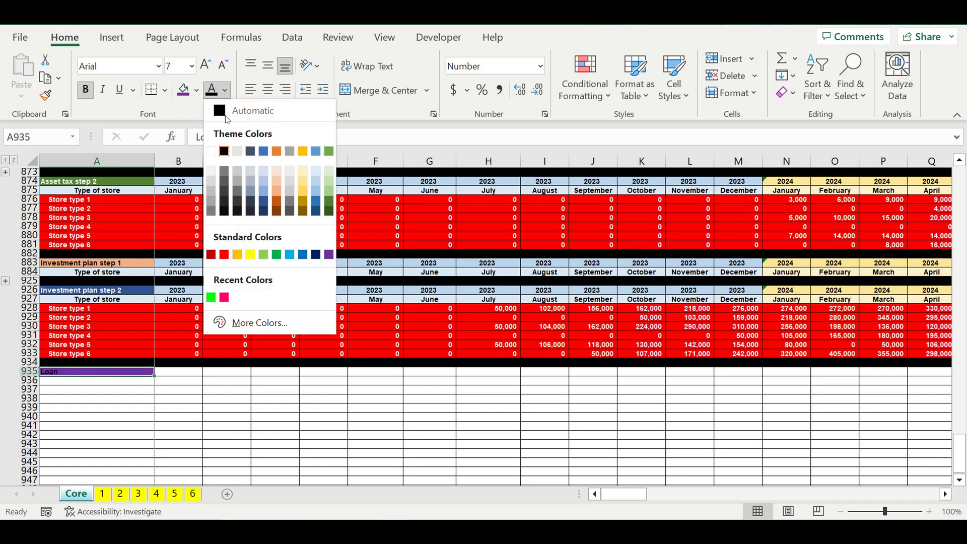
pyautogui.click(219, 150)
# - Enter the column headers Parameter in A936 and Value in B936, correcting the missing m in Parameter
pyautogui.click(138, 385)
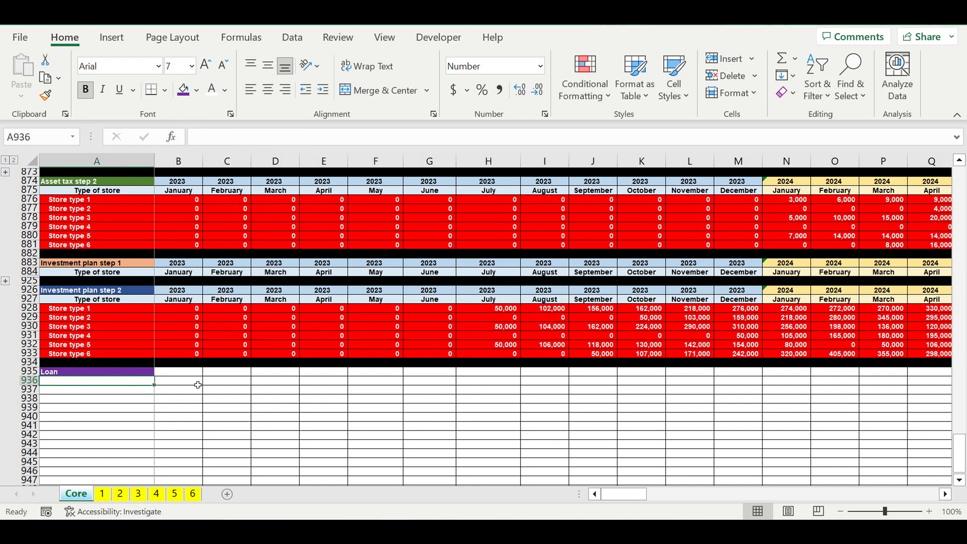
pyautogui.write('Paraeter')
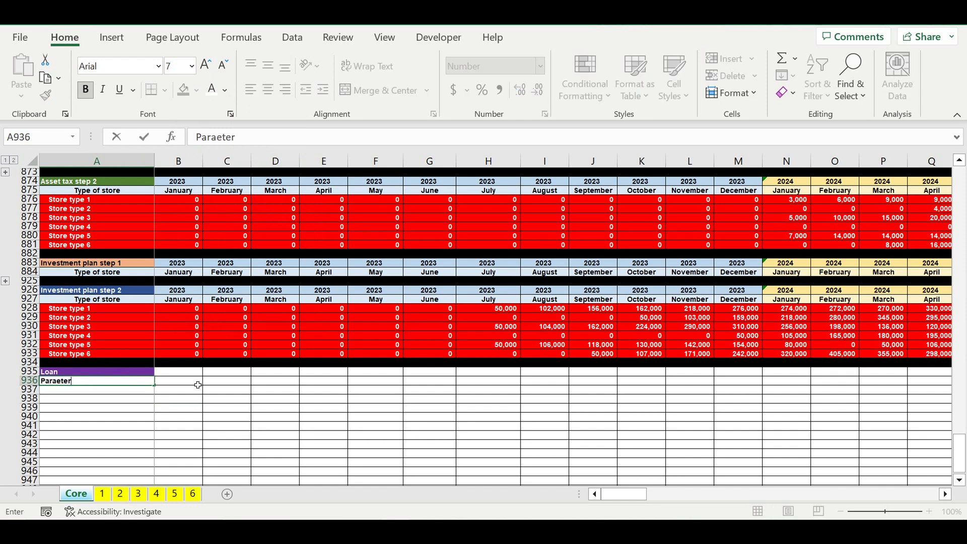
pyautogui.click(197, 384)
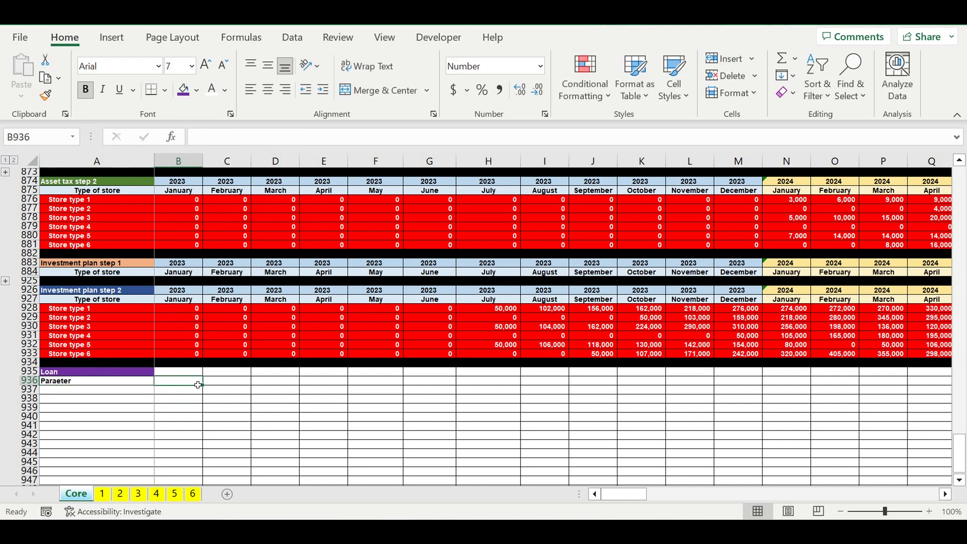
pyautogui.write('Value')
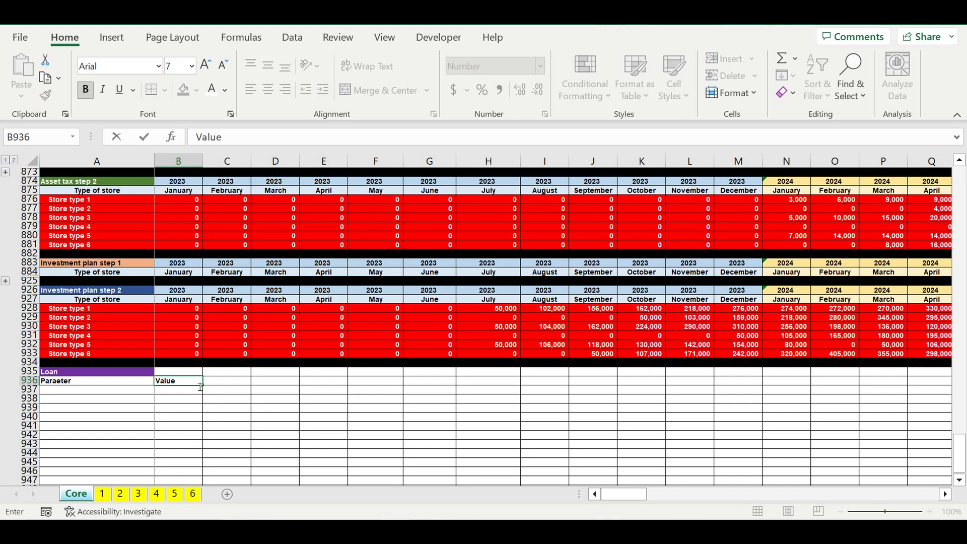
pyautogui.press('Return')
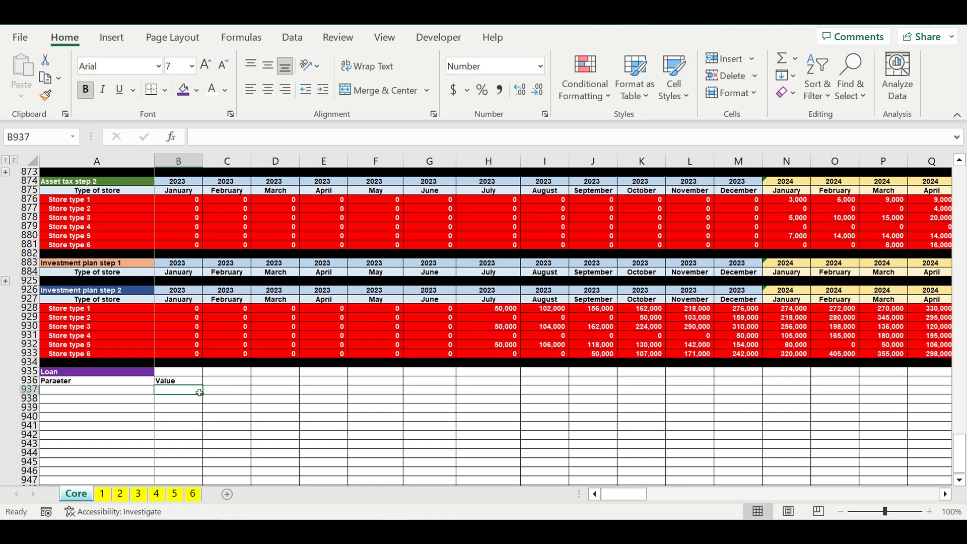
pyautogui.click(67, 380)
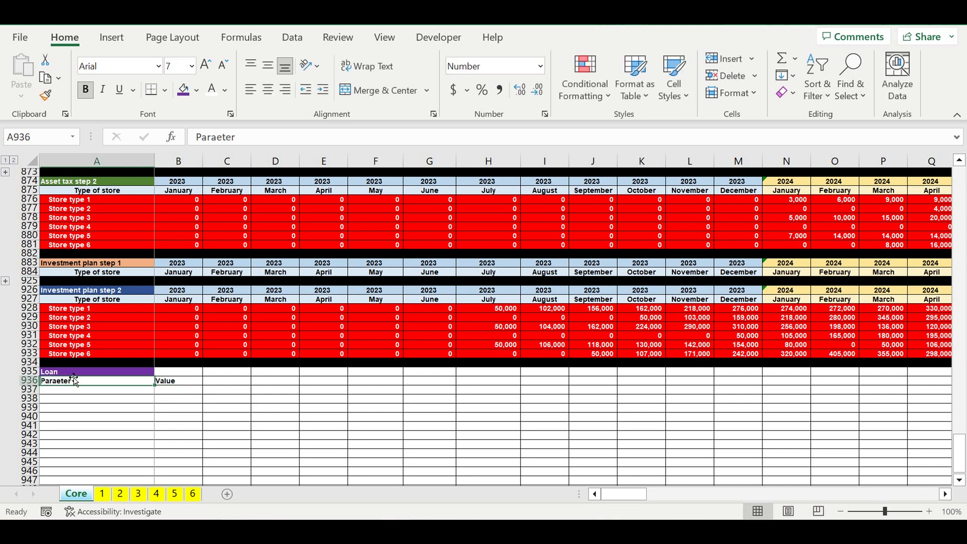
pyautogui.click(216, 137)
pyautogui.write('m')
pyautogui.press('Return')
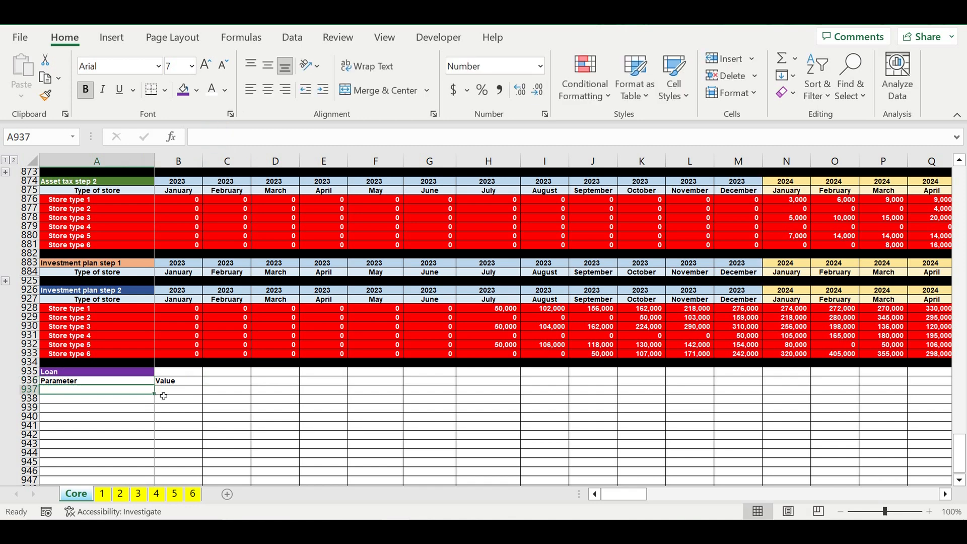
# - Center the Parameter and Value headers and give both cells the lightest blue theme fill
pyautogui.click(164, 380)
pyautogui.moveTo(157, 381); pyautogui.dragTo(96, 381)
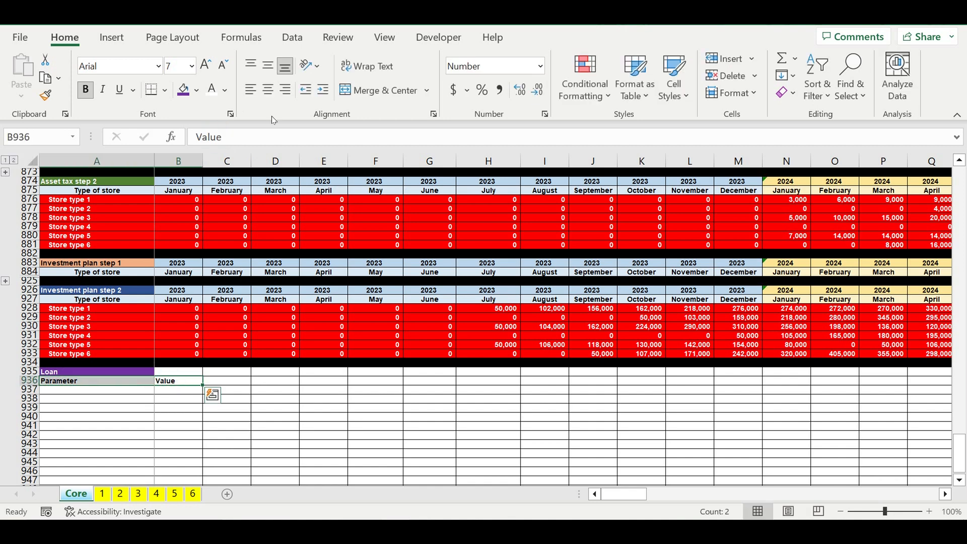
pyautogui.click(268, 90)
pyautogui.click(196, 91)
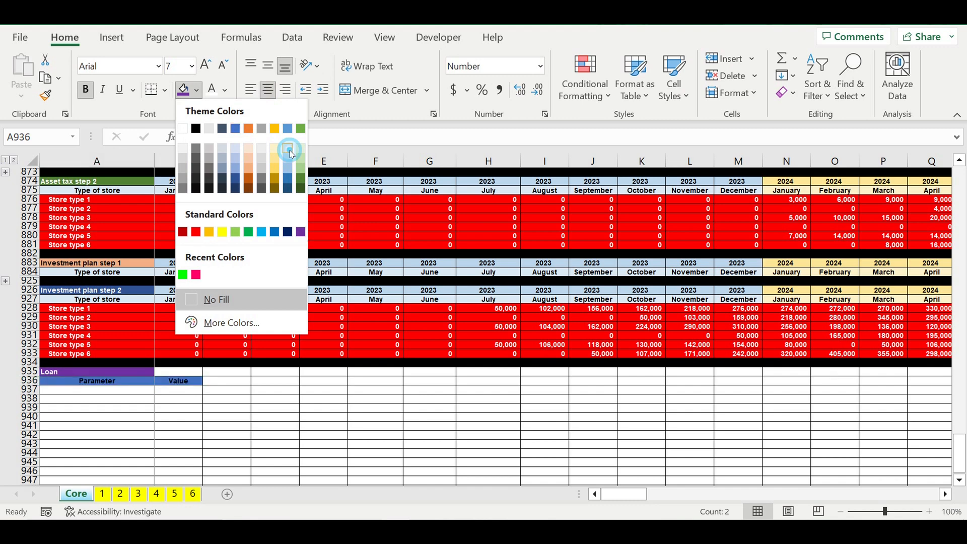
pyautogui.click(289, 150)
pyautogui.click(273, 417)
# - Add the parameter Loan amount ($) in A937 with a value of 2000000 in B937
pyautogui.click(105, 392)
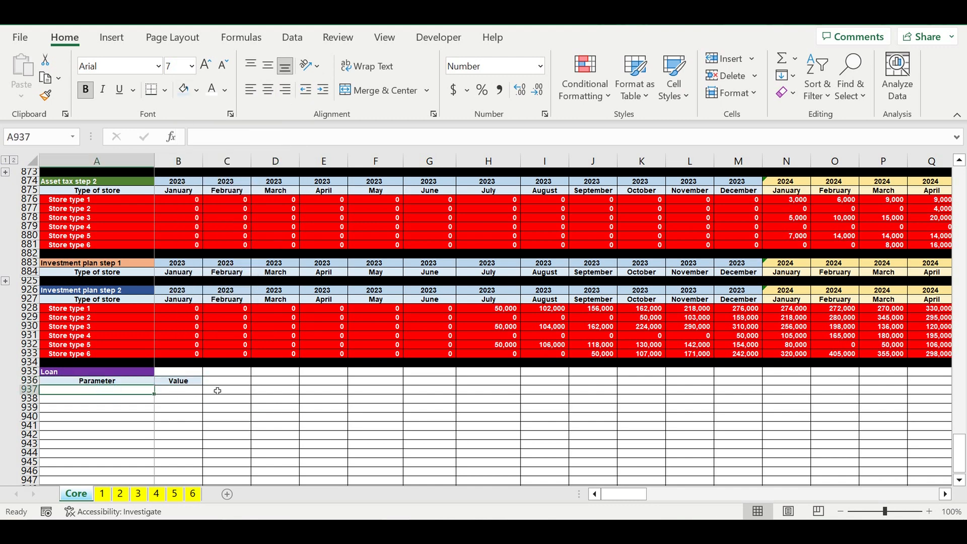
pyautogui.write('Lo')
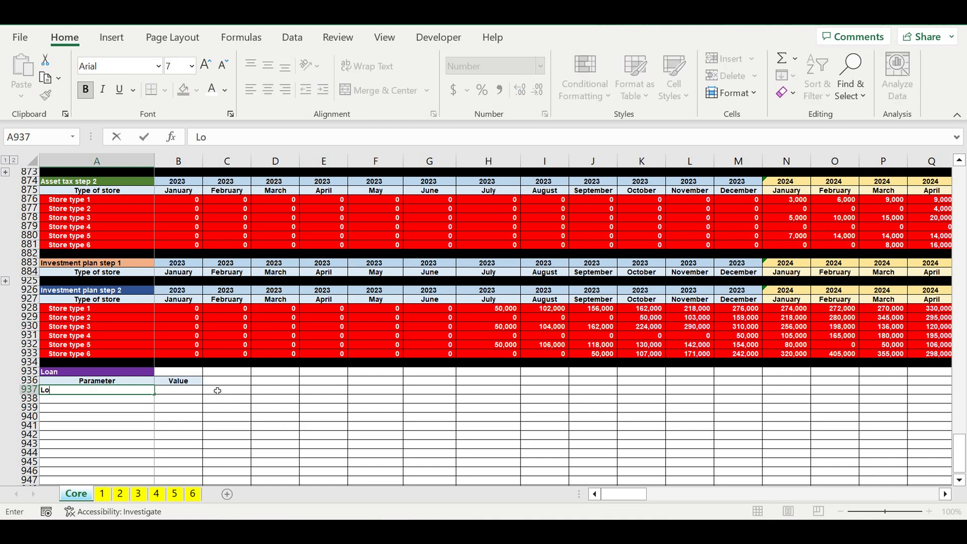
pyautogui.write('an amount ($)')
pyautogui.press('Return')
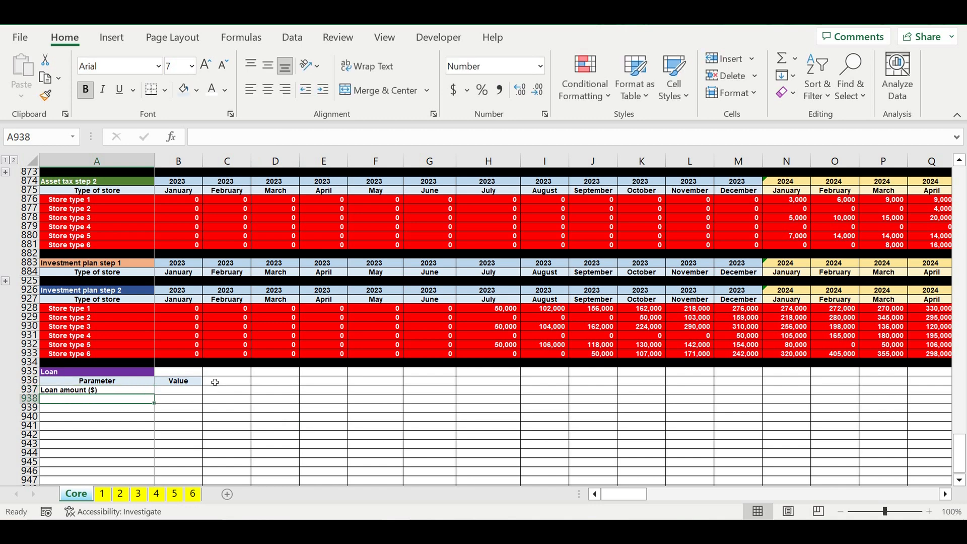
pyautogui.click(184, 391)
pyautogui.write('2')
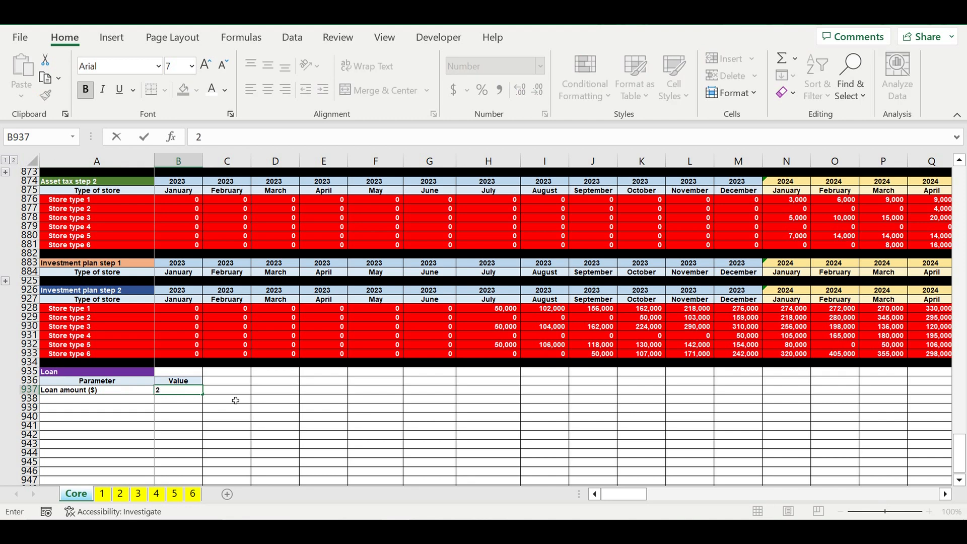
pyautogui.write('000000')
pyautogui.click(235, 400)
# - Format the loan amount value in B937 as an input cell with light blue standard fill and white text
pyautogui.click(181, 391)
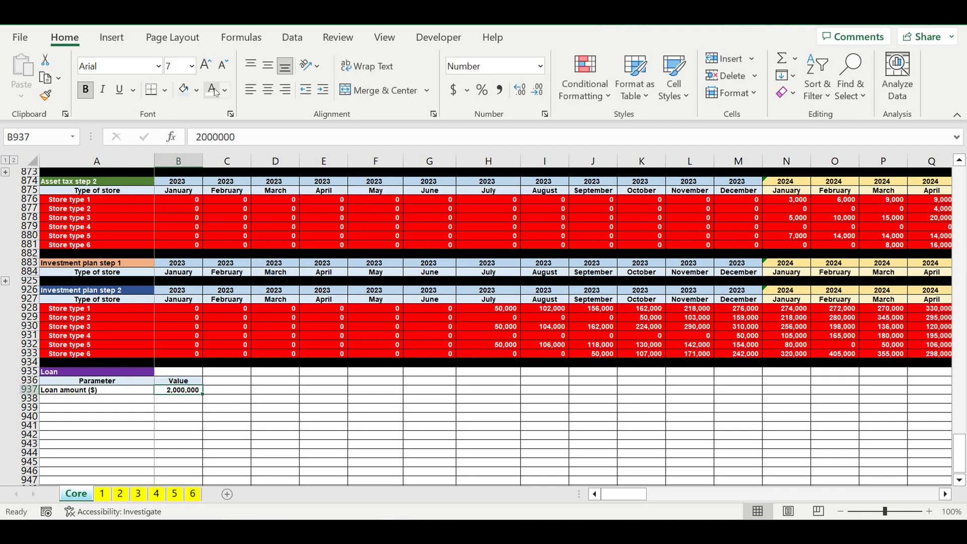
pyautogui.click(196, 89)
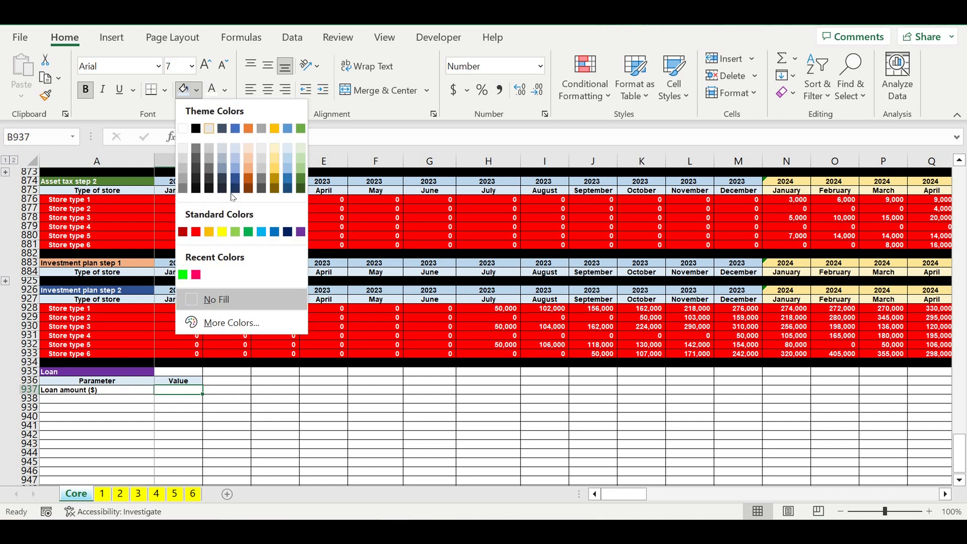
pyautogui.click(262, 232)
pyautogui.click(275, 381)
pyautogui.click(189, 391)
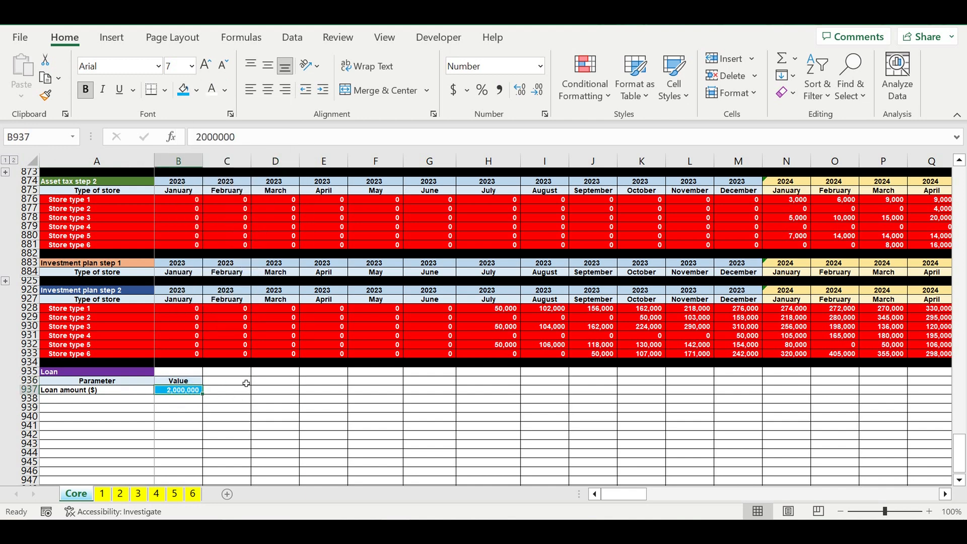
# - Add the parameter Loan term (months) in A938 with a value of 60 in B938
pyautogui.click(75, 391)
pyautogui.click(97, 400)
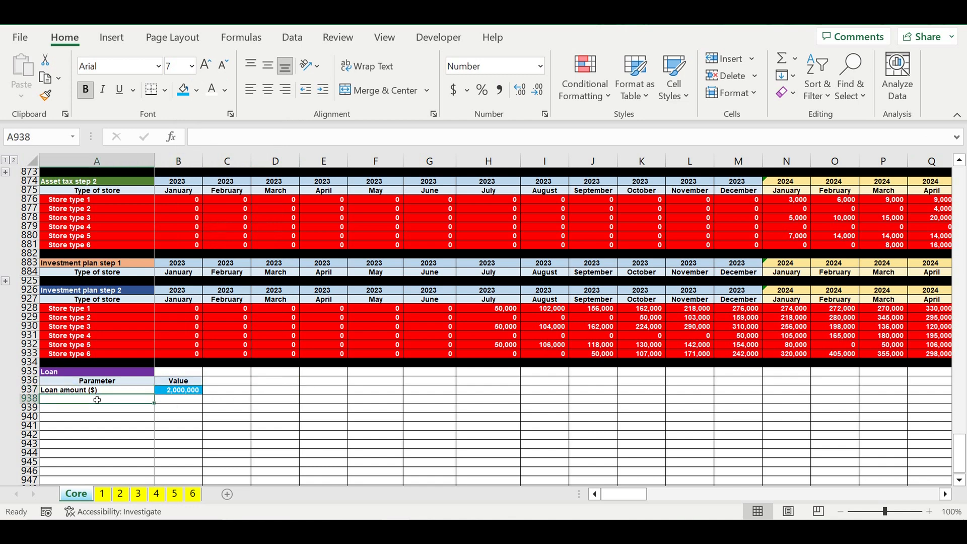
pyautogui.write('Loan term (months')
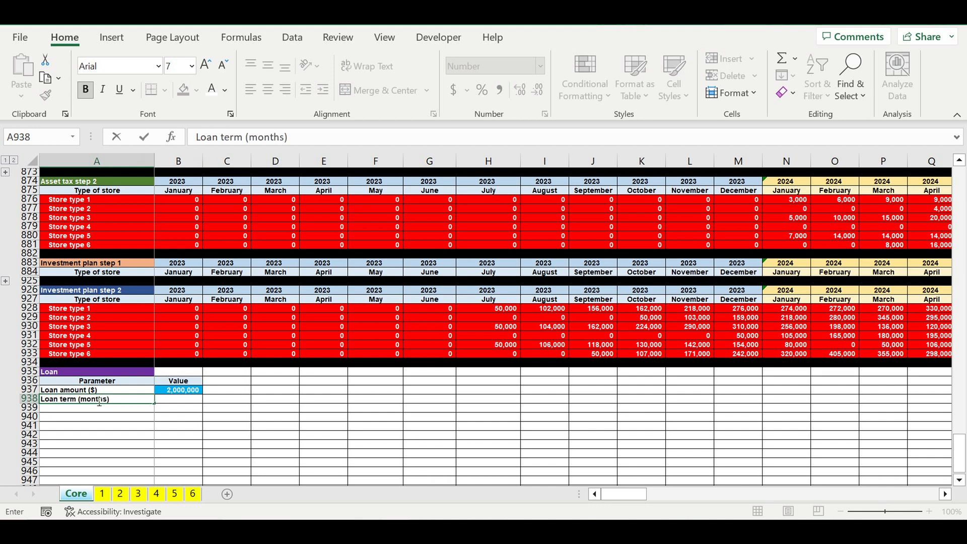
pyautogui.press('Return')
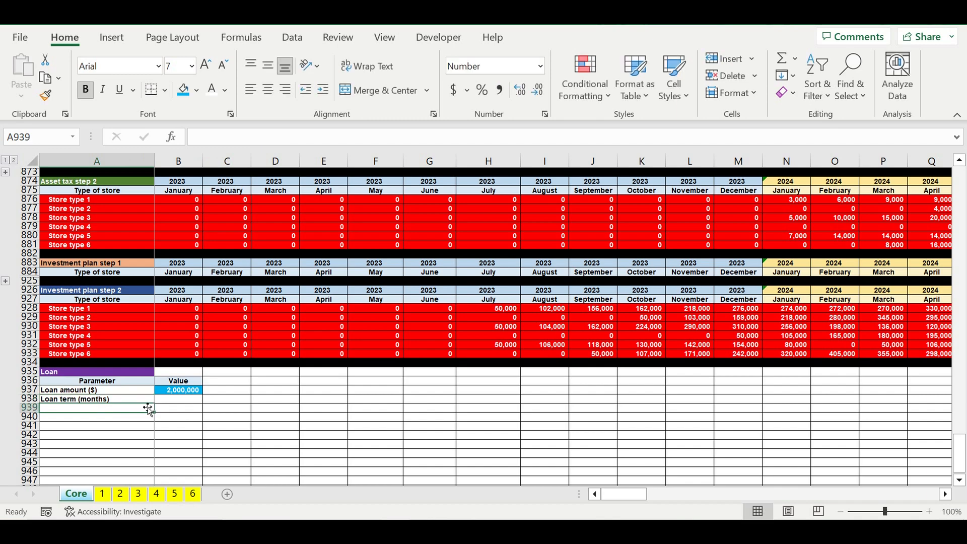
pyautogui.click(189, 403)
pyautogui.write('60')
pyautogui.press('Return')
# - Apply the same light blue fill and white text to the loan term value in B938
pyautogui.click(189, 400)
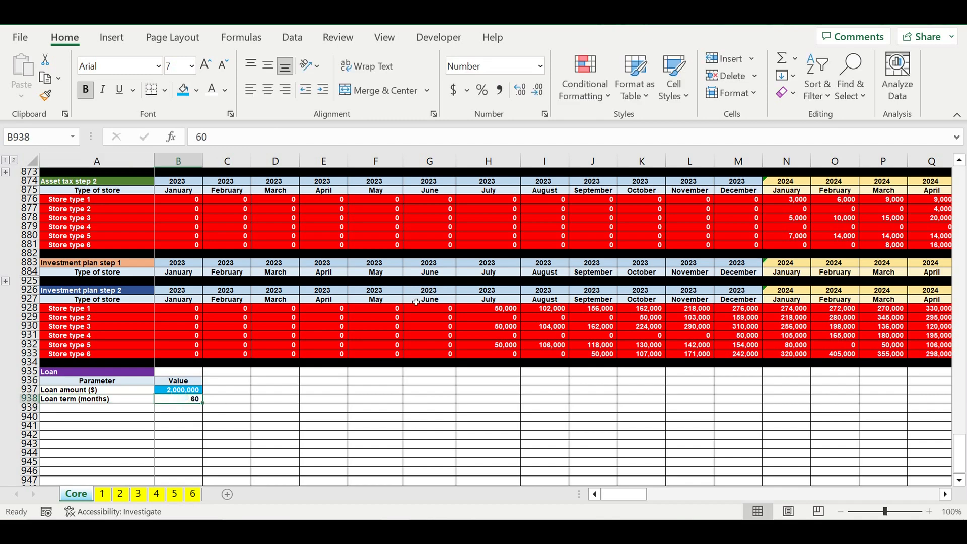
pyautogui.click(183, 89)
pyautogui.click(213, 94)
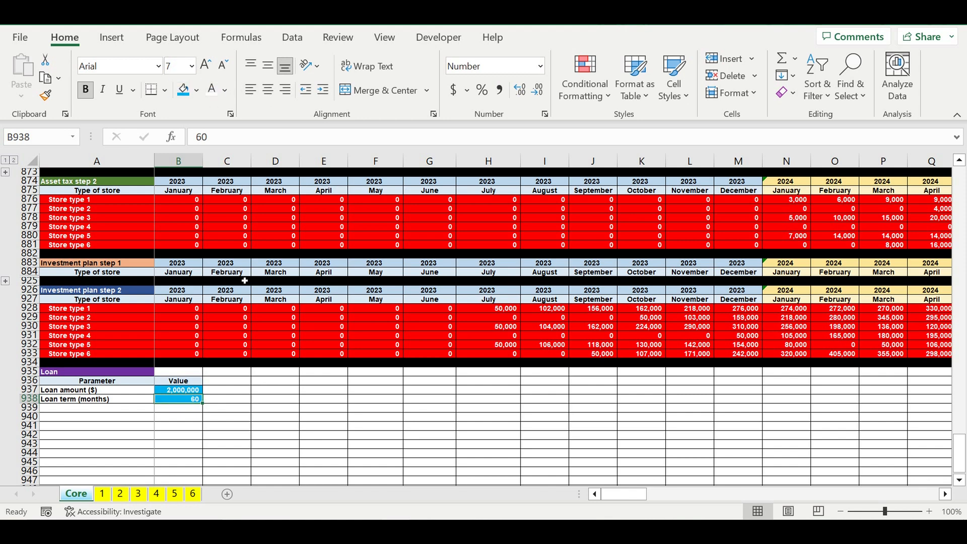
pyautogui.click(320, 405)
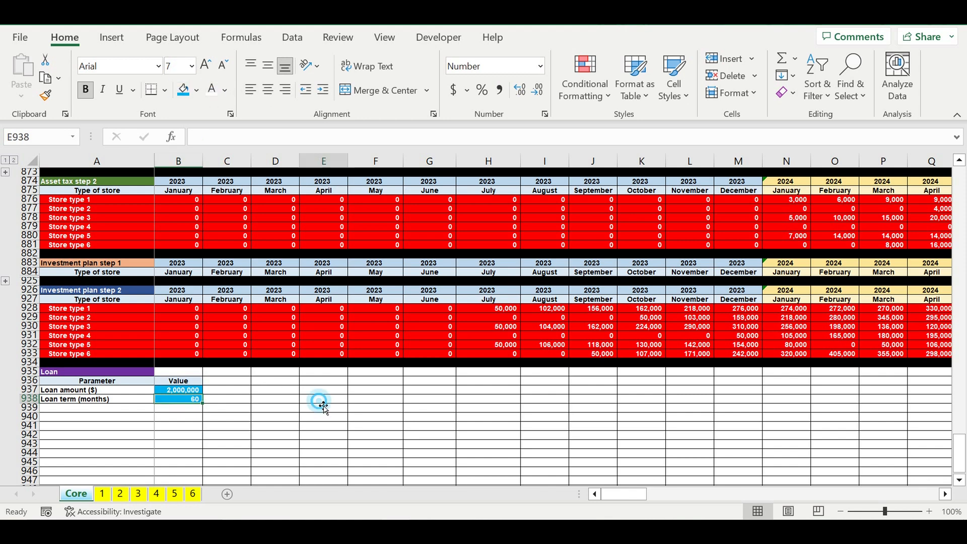
# - Add the parameter Interest rate (%) in A939 and enter 8% in B939 with percentage formatting
pyautogui.click(107, 409)
pyautogui.write('Interes')
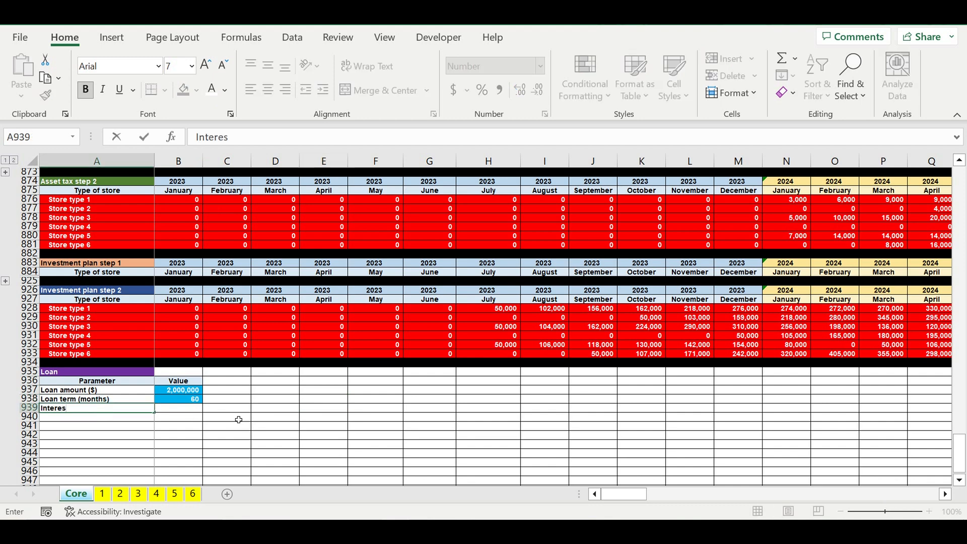
pyautogui.write('t rate (%')
pyautogui.press('Return')
pyautogui.press('Up')
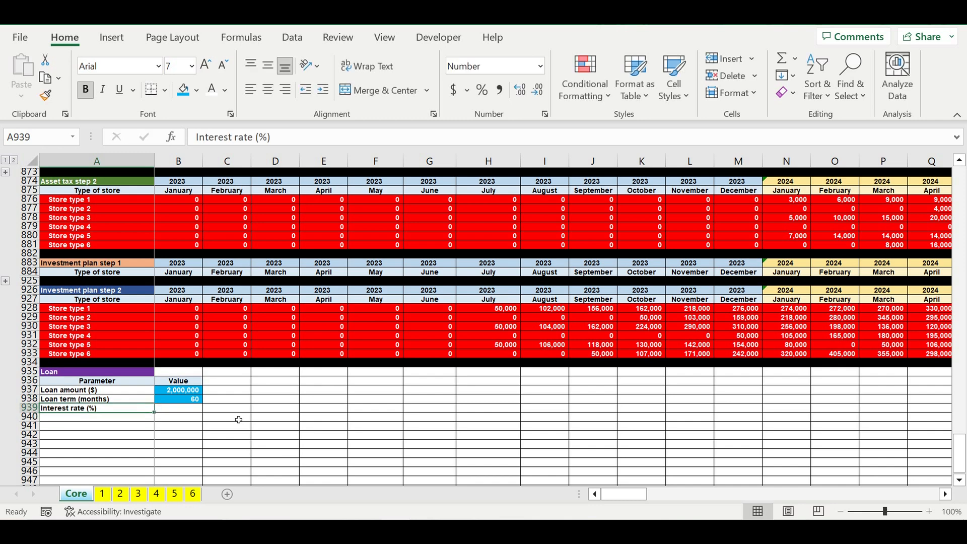
pyautogui.press('Right')
pyautogui.click(482, 92)
pyautogui.write('8')
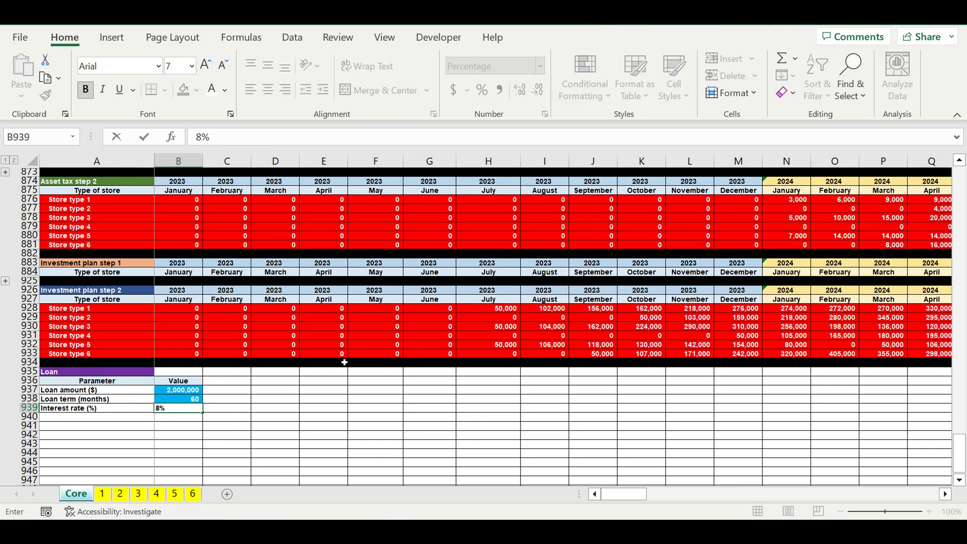
pyautogui.click(312, 401)
# - Show the interest rate in B939 with one decimal place and apply the light blue fill with white text
pyautogui.click(161, 408)
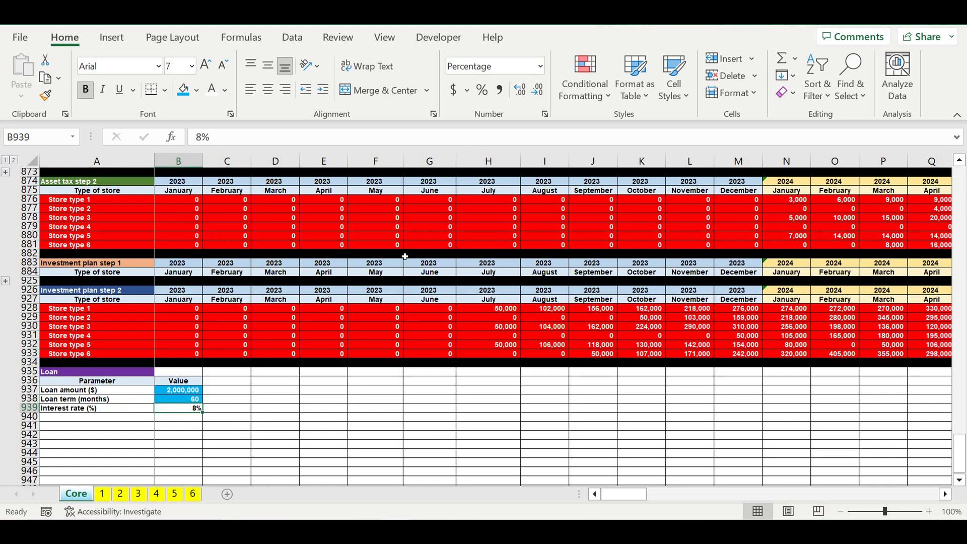
pyautogui.click(522, 91)
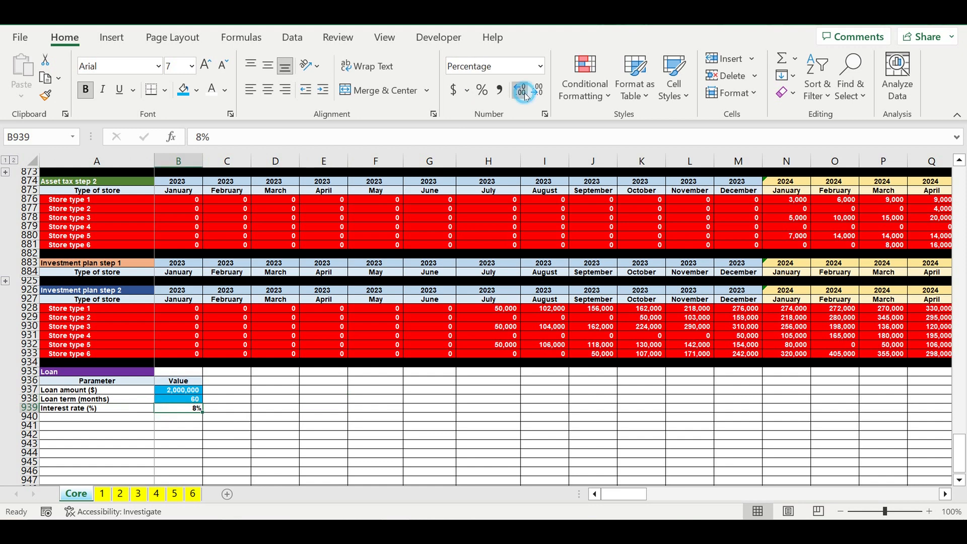
pyautogui.click(182, 90)
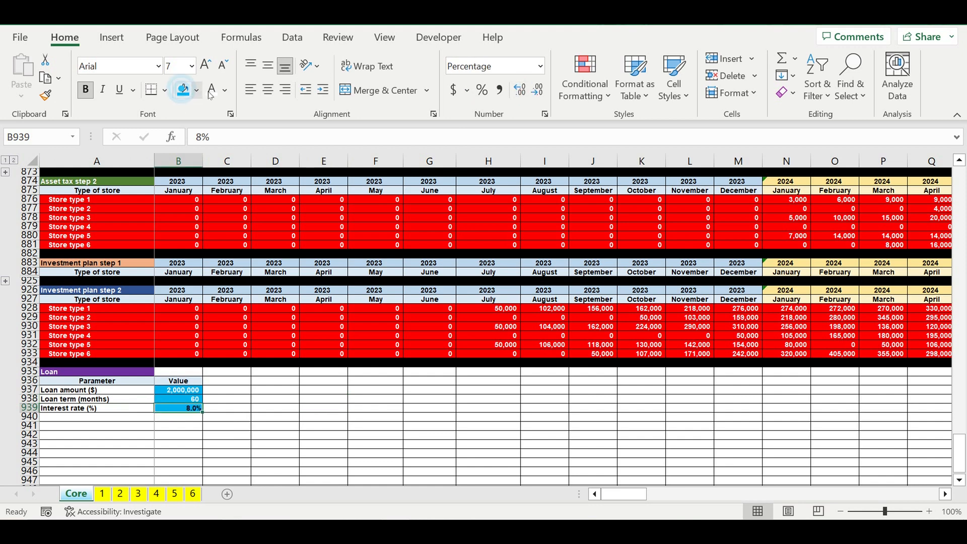
pyautogui.click(281, 454)
pyautogui.click(65, 417)
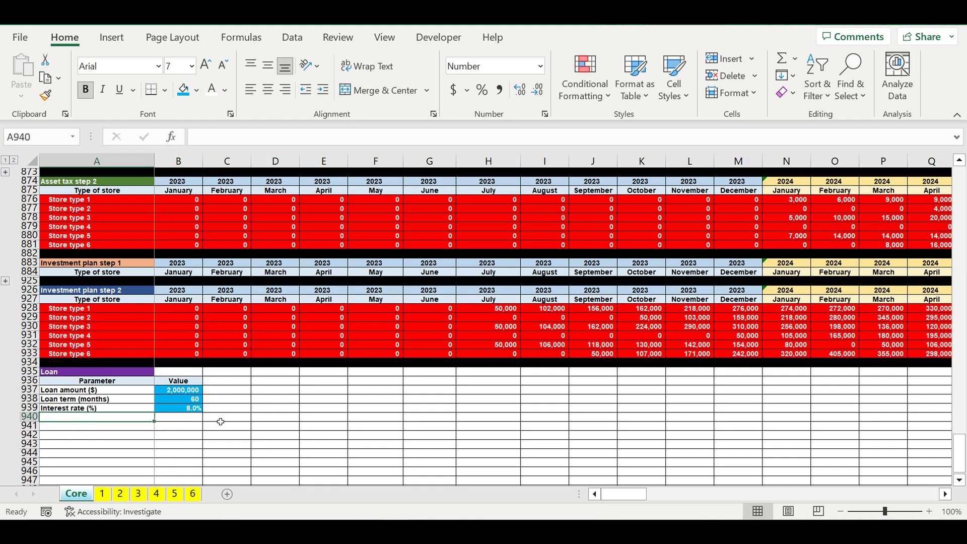
# - Add the parameter Interest grace period (months) in A940 with 6 in B940, giving the value the light blue fill and white text
pyautogui.write('I')
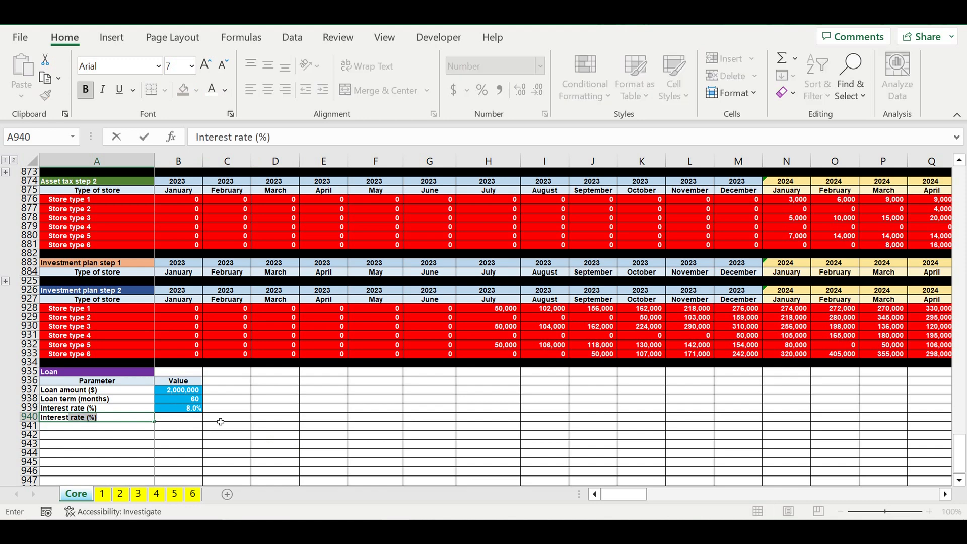
pyautogui.write('nterest grace period')
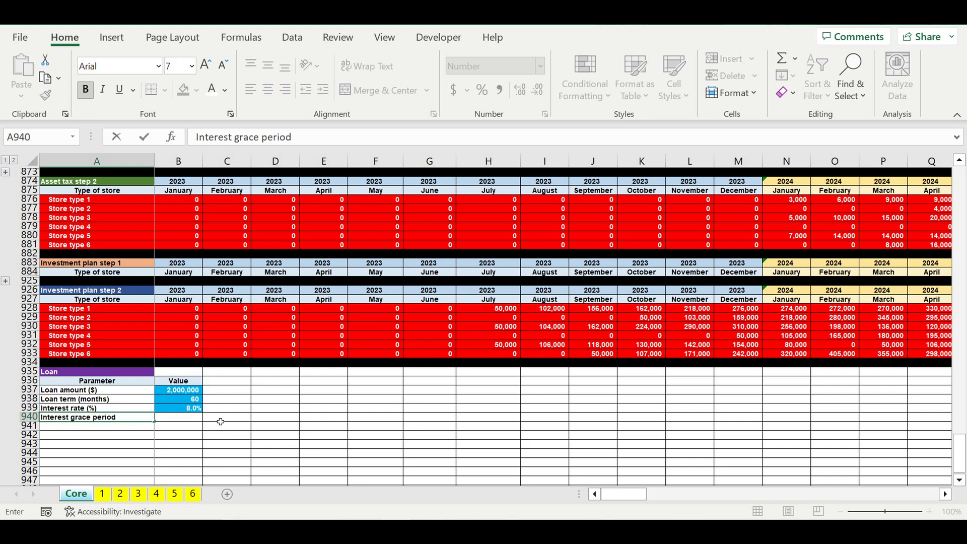
pyautogui.write(' (months')
pyautogui.click(193, 420)
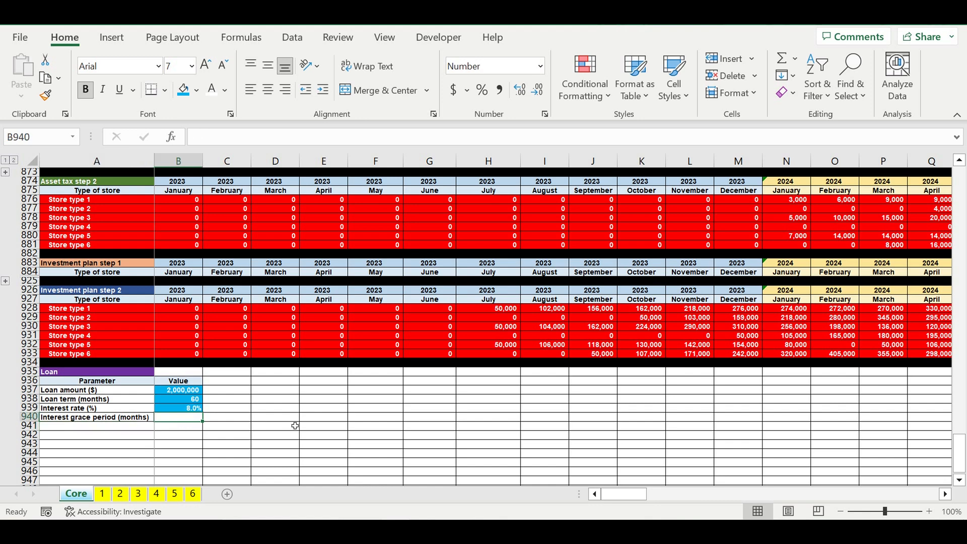
pyautogui.write('6')
pyautogui.click(247, 453)
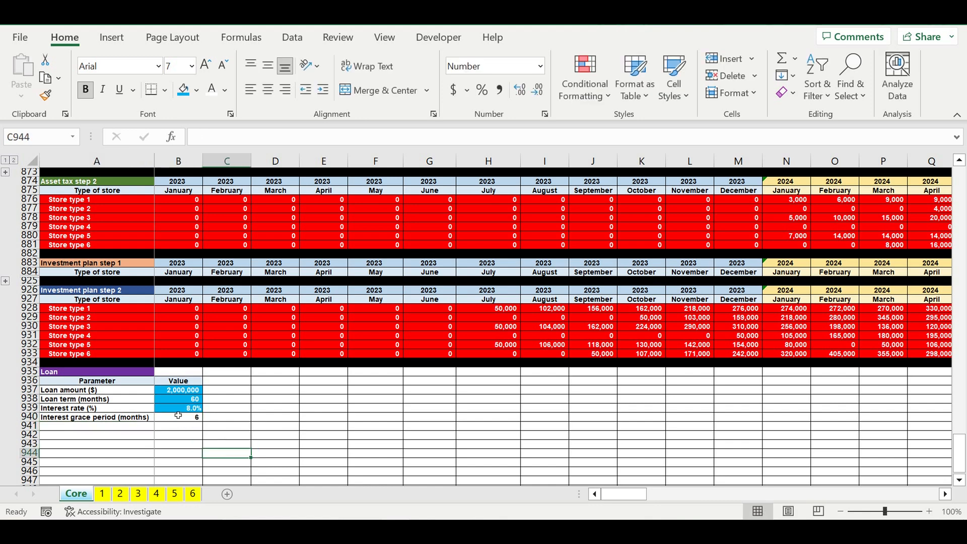
pyautogui.click(177, 418)
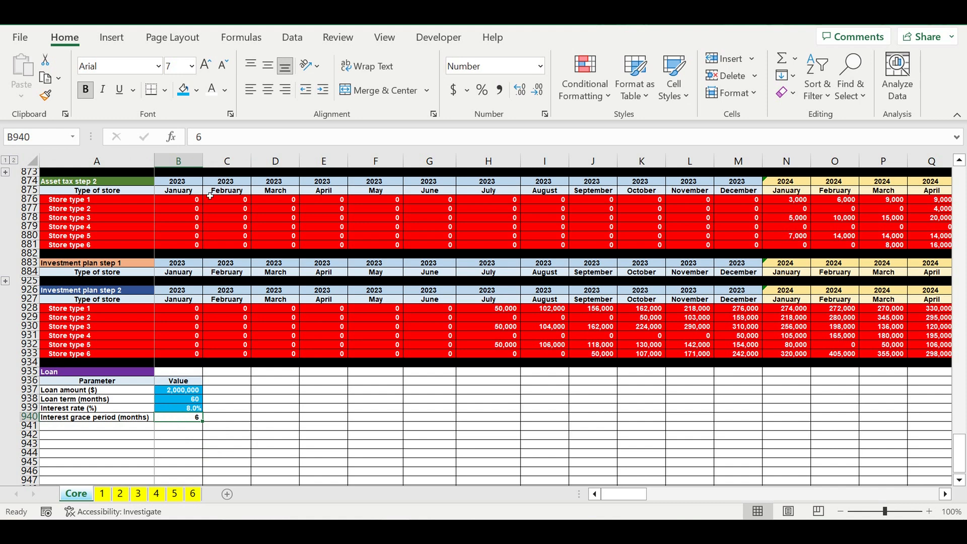
pyautogui.click(183, 90)
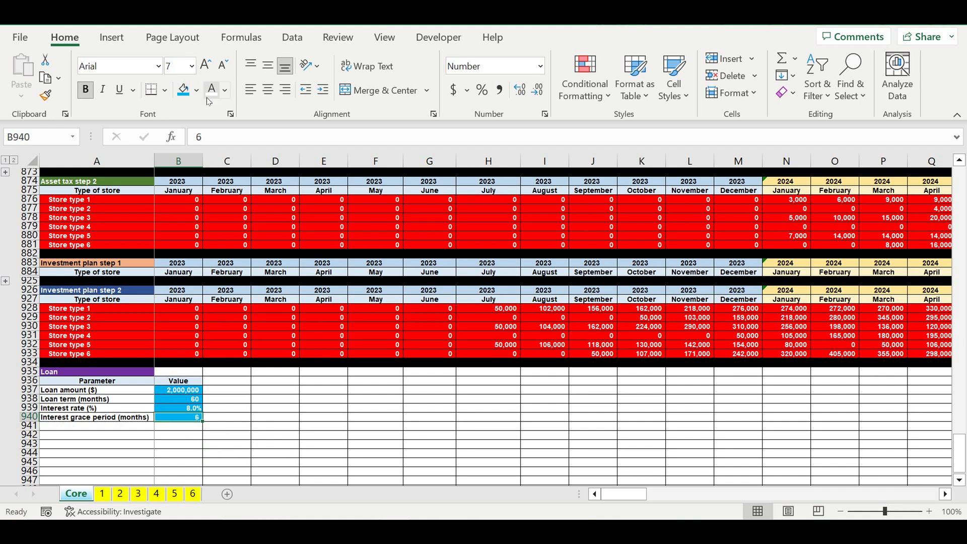
# - Copy the interest grace period label down to A941 and change it to Principle grace period (months)
pyautogui.click(99, 418)
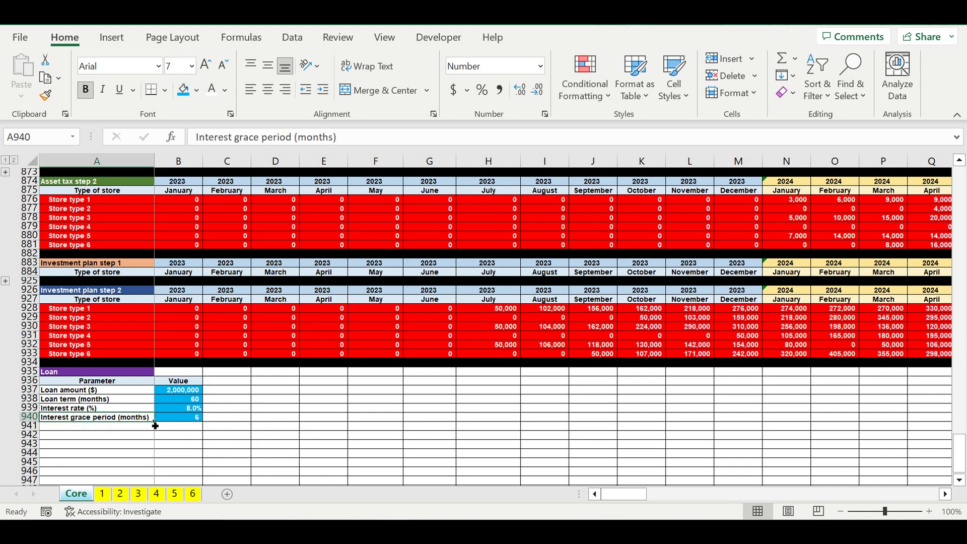
pyautogui.moveTo(158, 425); pyautogui.dragTo(156, 435)
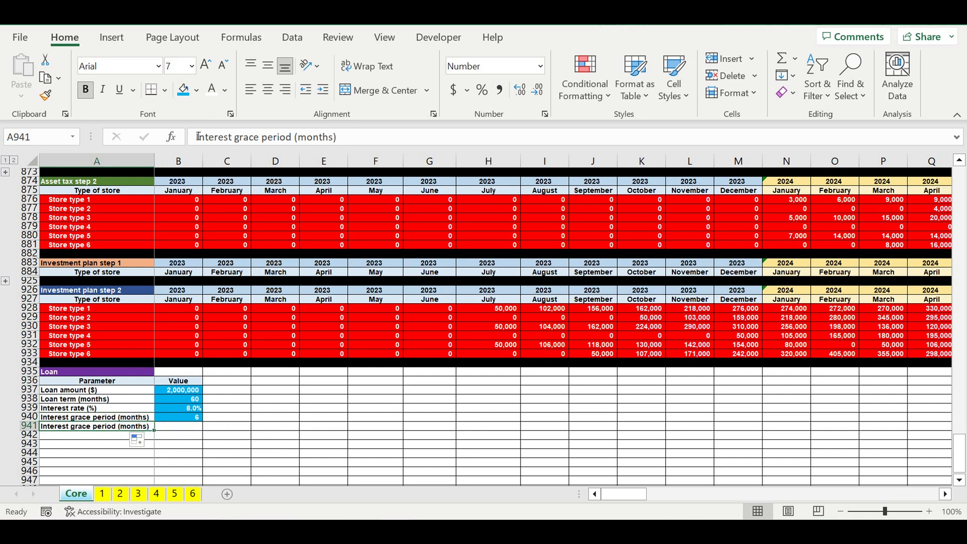
pyautogui.moveTo(197, 137); pyautogui.dragTo(236, 137)
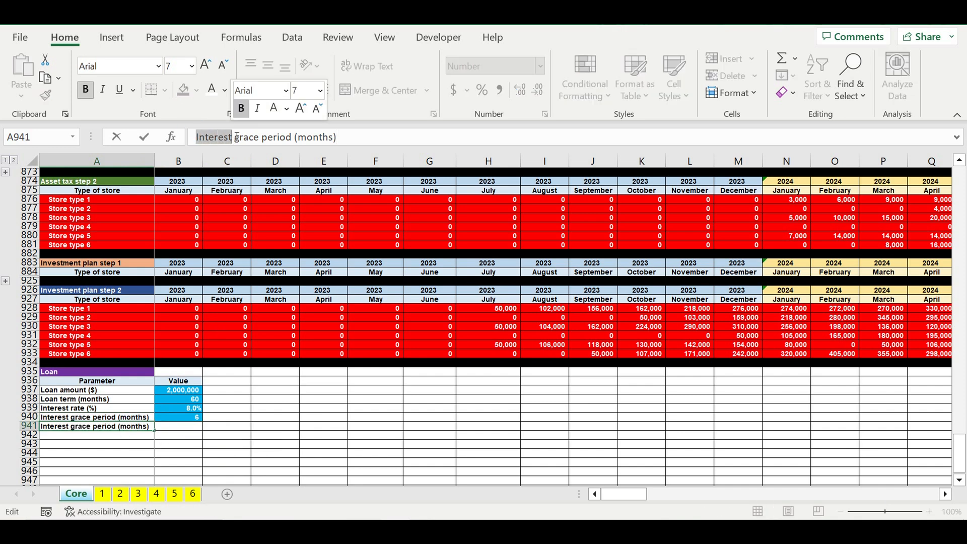
pyautogui.write('Pri')
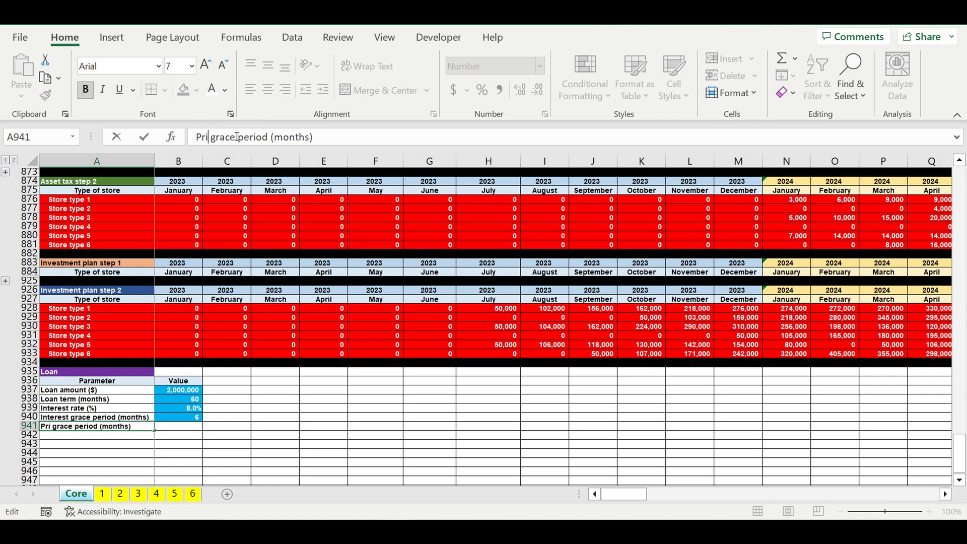
pyautogui.write('nciple')
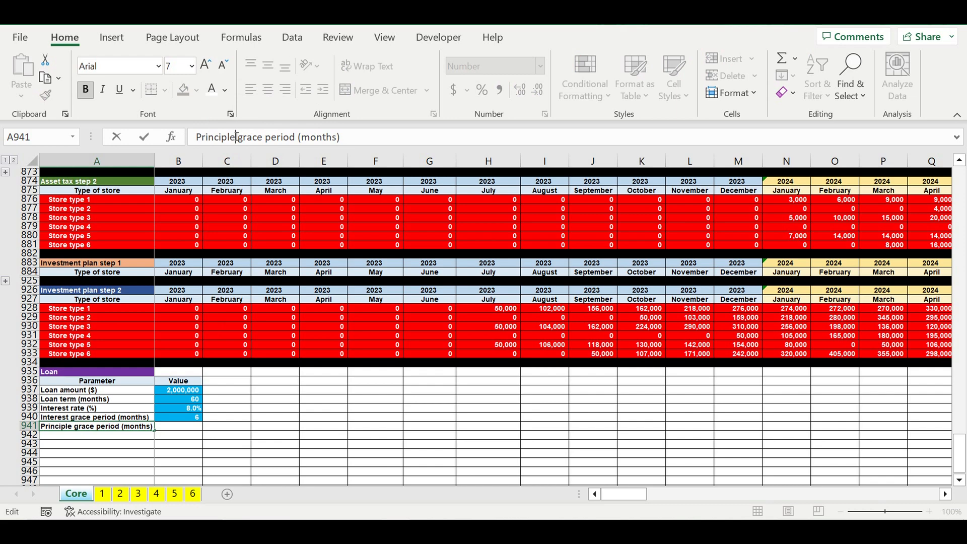
pyautogui.press('Return')
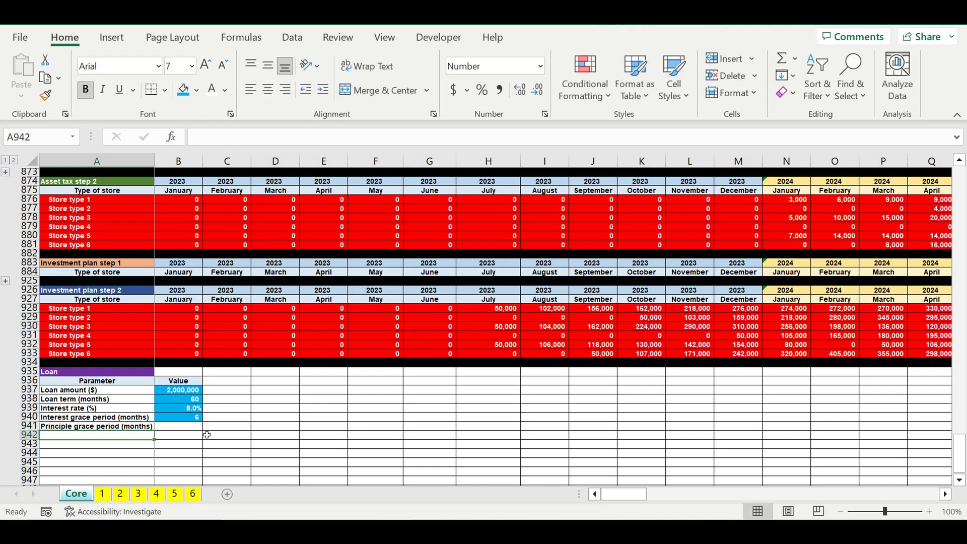
# - Enter 12 as the principle grace period in B941 and apply the light blue fill with white text
pyautogui.click(180, 427)
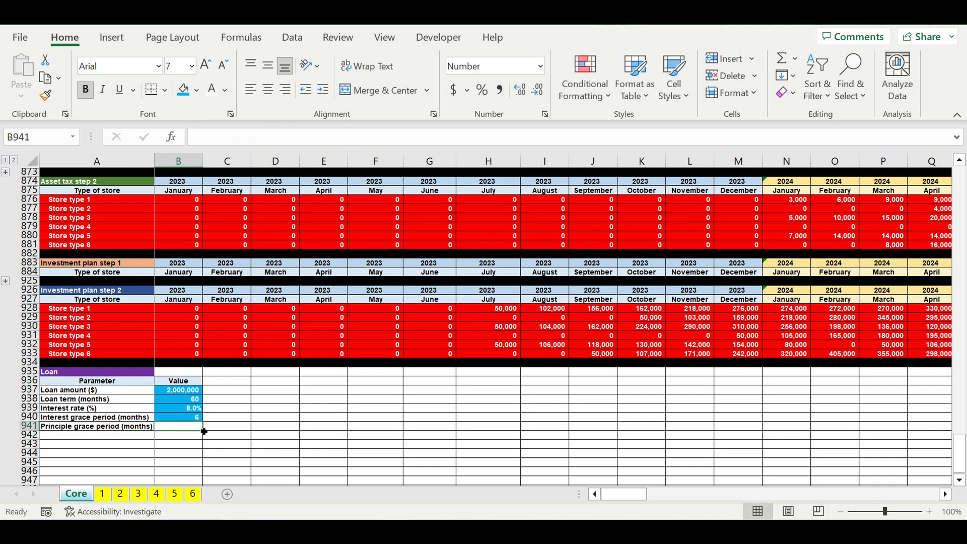
pyautogui.write('12')
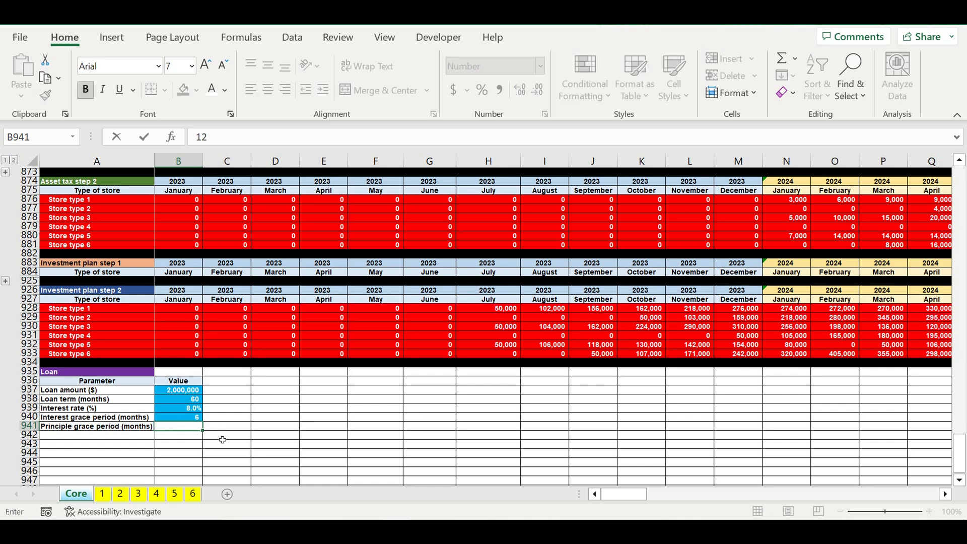
pyautogui.press('Return')
pyautogui.click(190, 428)
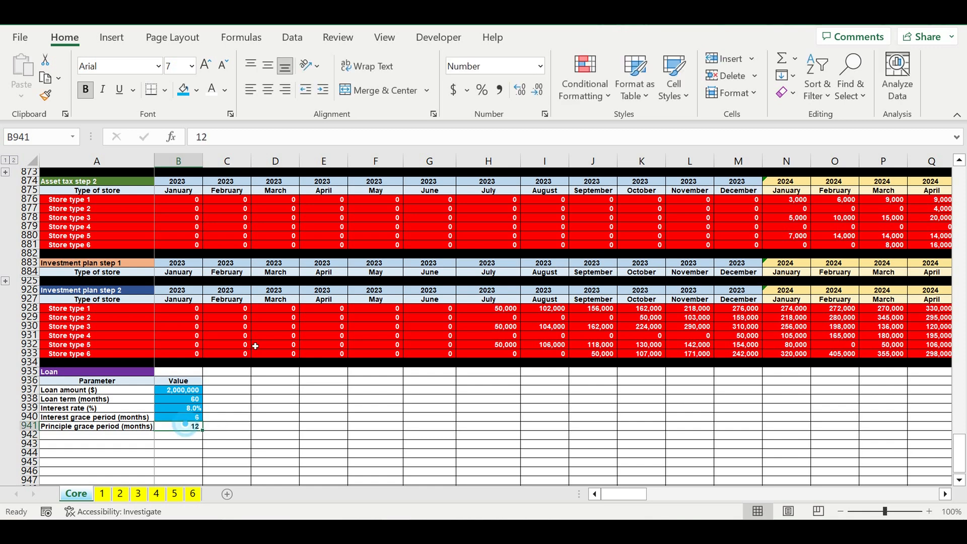
pyautogui.click(184, 89)
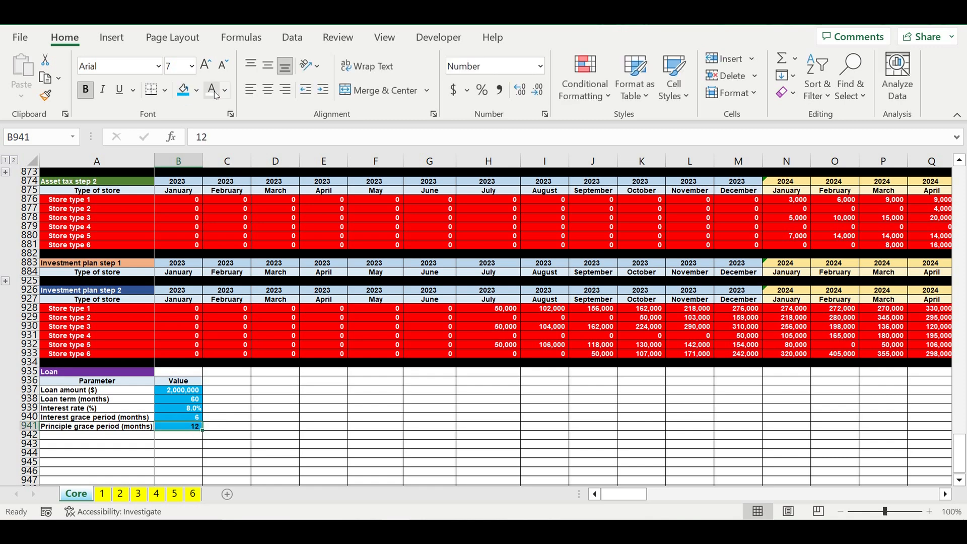
pyautogui.click(314, 399)
# - Add the parameter labels Year in A942 and Month in A943 of the loan section
pyautogui.scroll(-3, 249, 346)
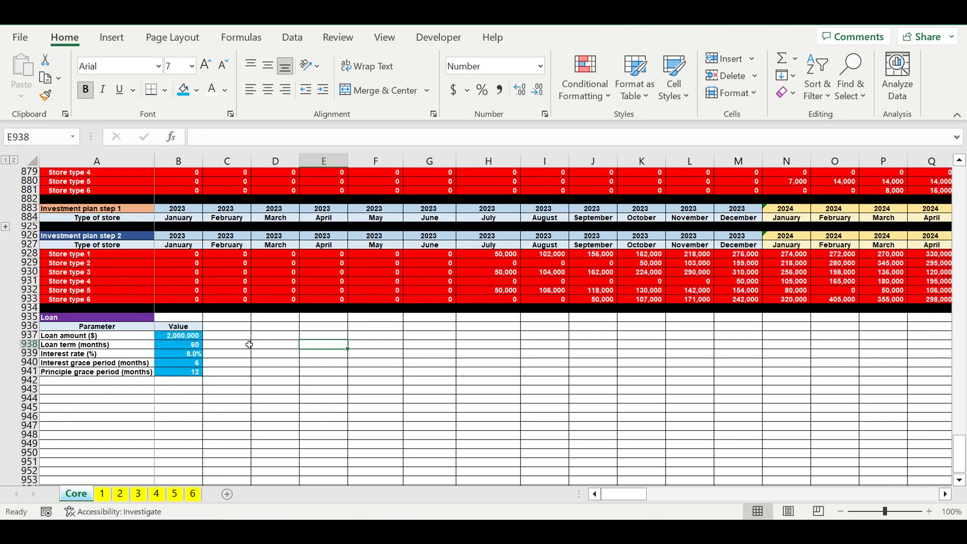
pyautogui.click(143, 354)
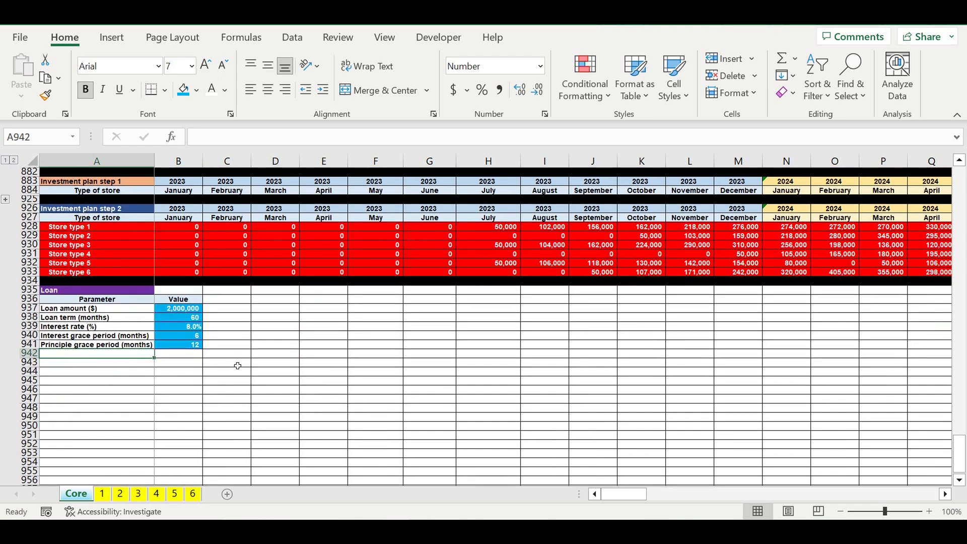
pyautogui.write('Year')
pyautogui.press('Return')
pyautogui.write('Month')
pyautogui.press('Return')
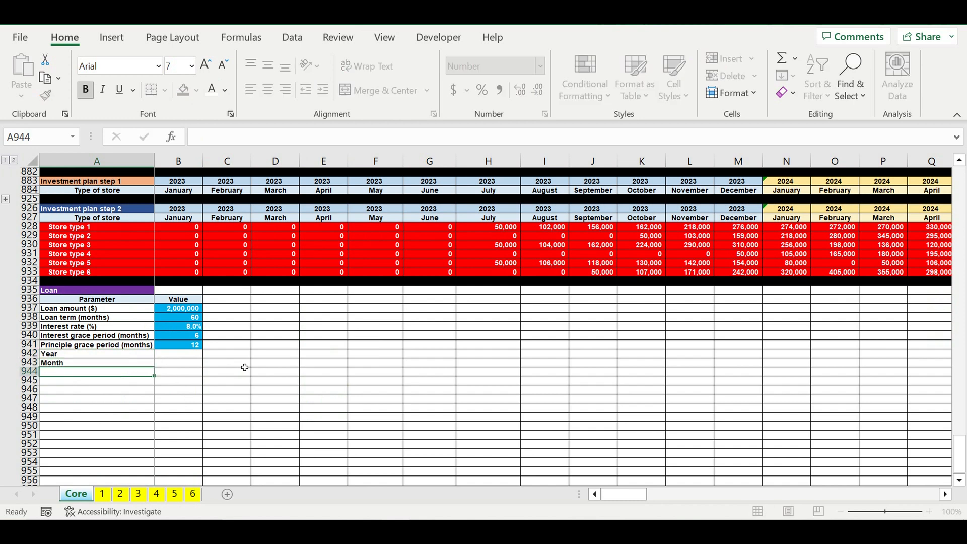
# - Set list data validation on the loan year cell B942 using the years in =$E$1:$E$10 as the source
pyautogui.click(191, 357)
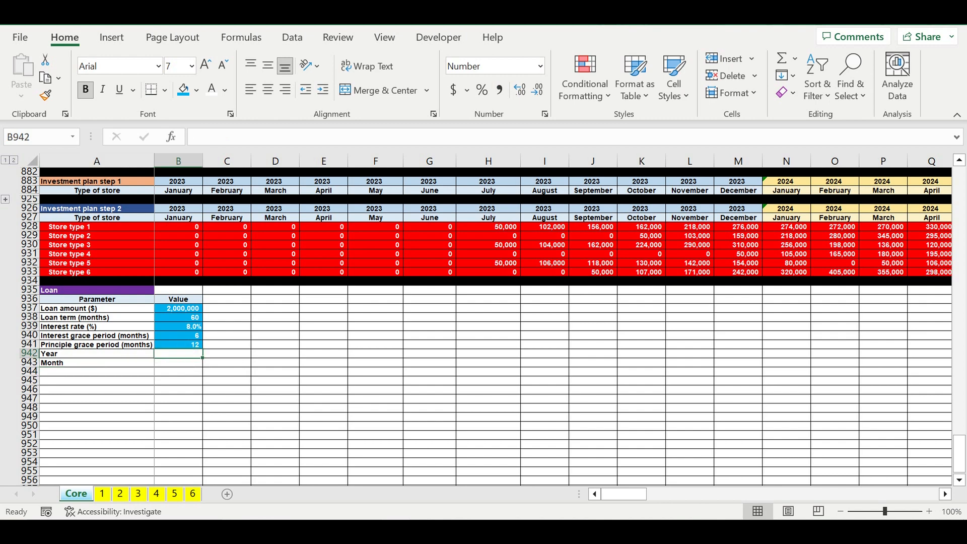
pyautogui.click(296, 39)
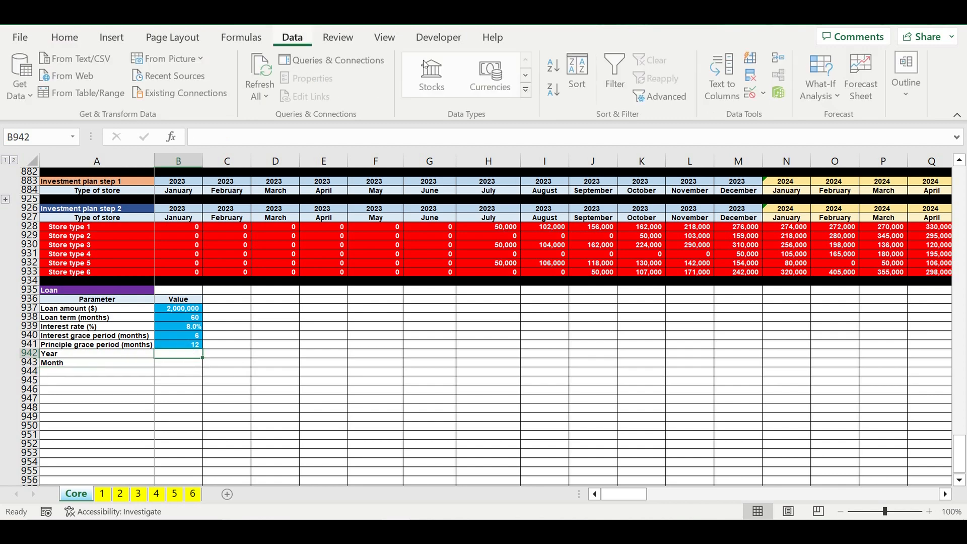
pyautogui.click(764, 94)
pyautogui.click(804, 113)
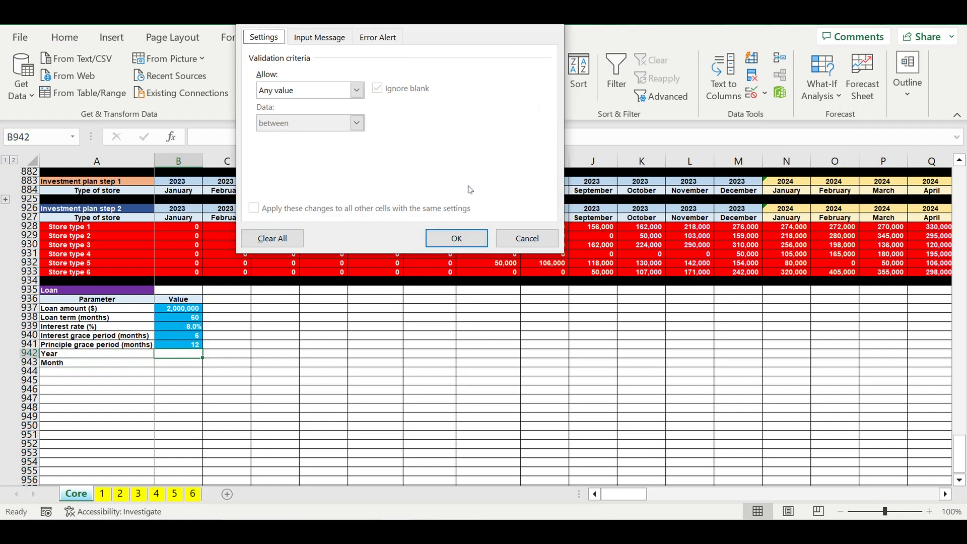
pyautogui.click(357, 90)
pyautogui.click(299, 135)
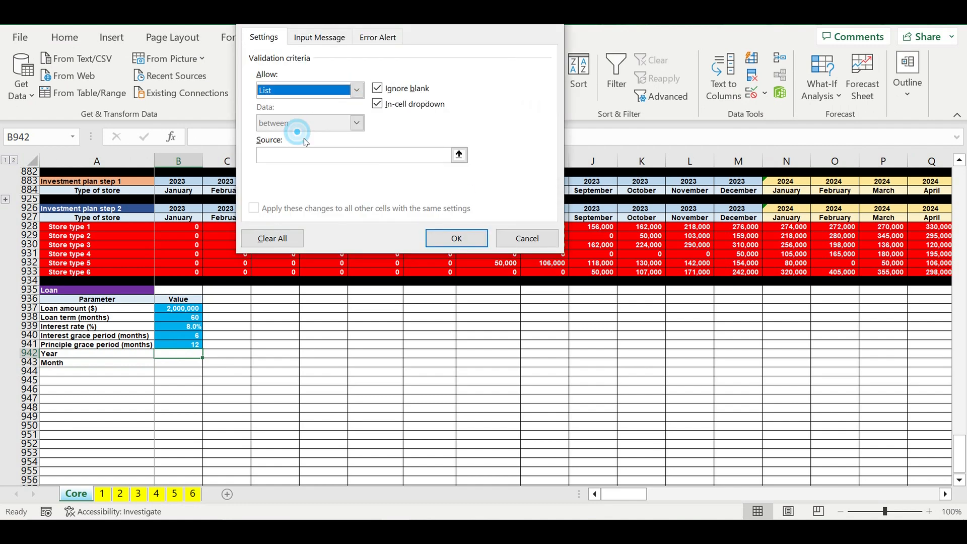
pyautogui.click(458, 155)
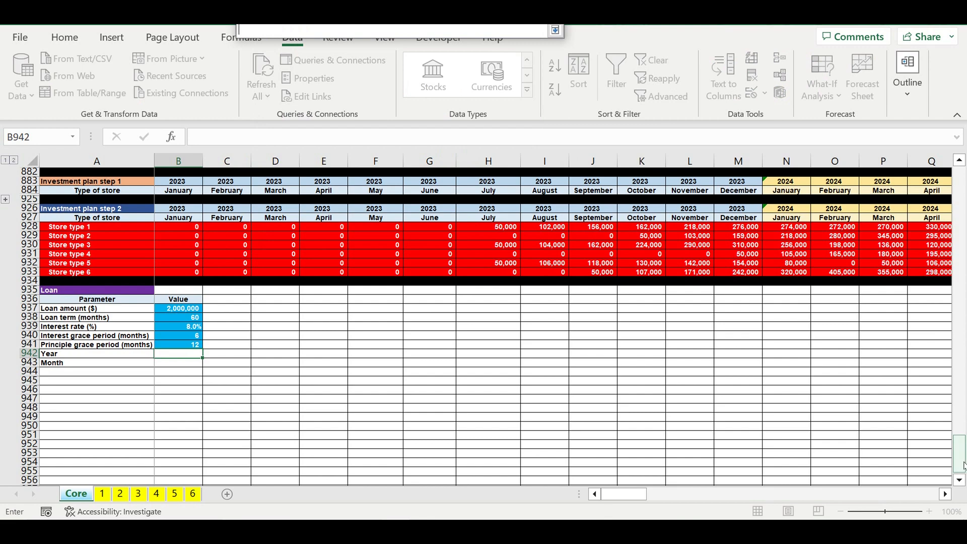
pyautogui.moveTo(963, 465); pyautogui.dragTo(959, 186)
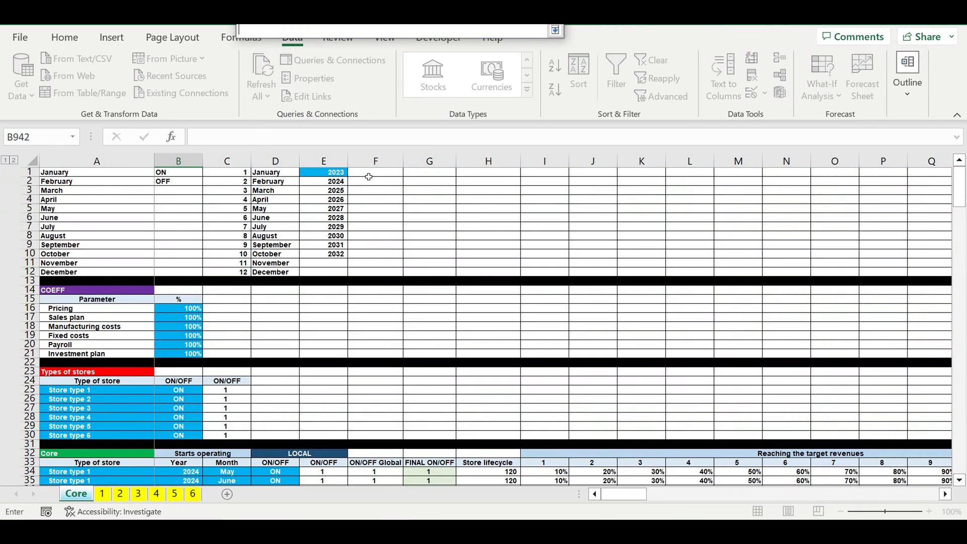
pyautogui.moveTo(327, 175); pyautogui.dragTo(328, 257)
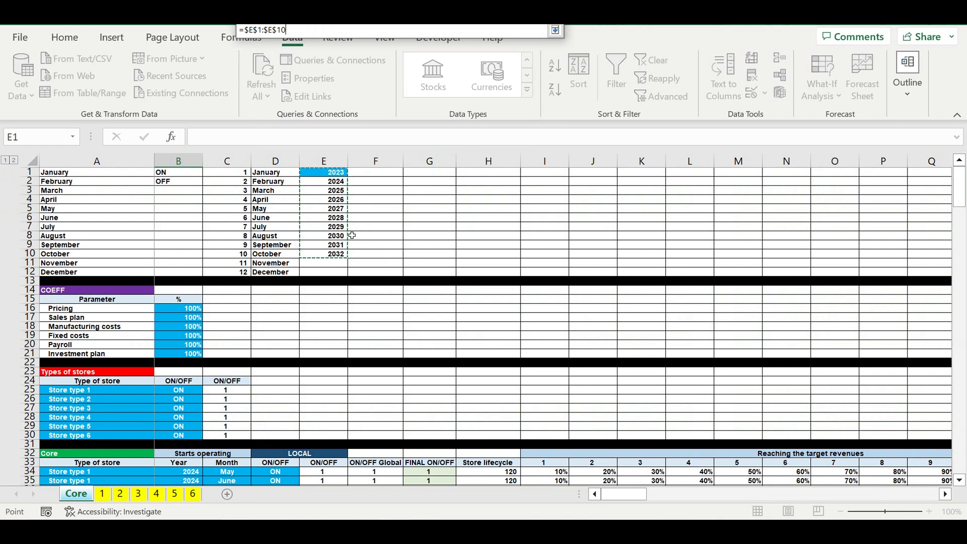
pyautogui.press('Return')
pyautogui.press('Return')
# - Choose 2023 from the dropdown list in the loan year cell B942
pyautogui.press('Down')
pyautogui.scroll(-4, 355, 329)
pyautogui.click(199, 363)
pyautogui.click(207, 363)
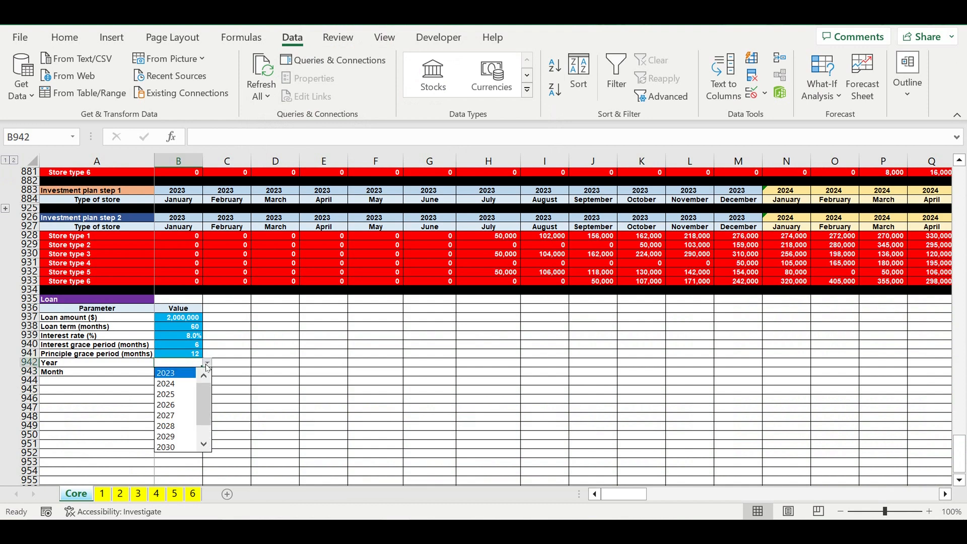
pyautogui.click(189, 373)
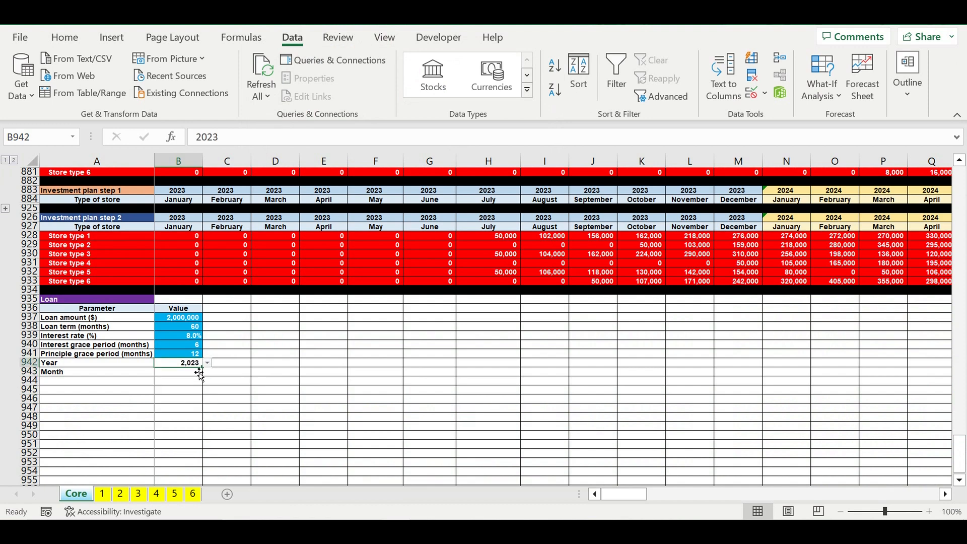
# - Apply the light blue fill and white text to the year in B942 and remove its thousands separator
pyautogui.click(64, 37)
pyautogui.click(183, 95)
pyautogui.click(185, 363)
pyautogui.rightClick(186, 365)
pyautogui.click(213, 438)
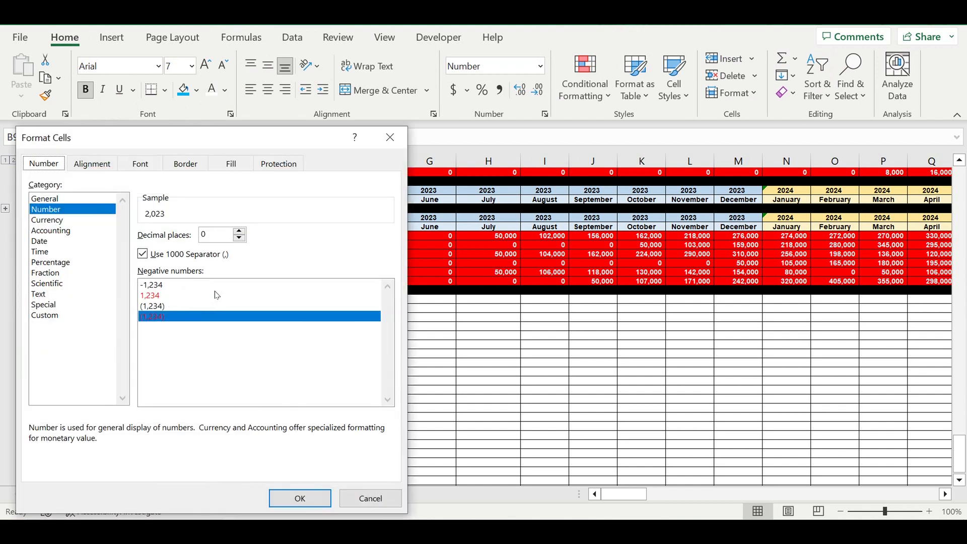
pyautogui.click(143, 253)
pyautogui.click(308, 500)
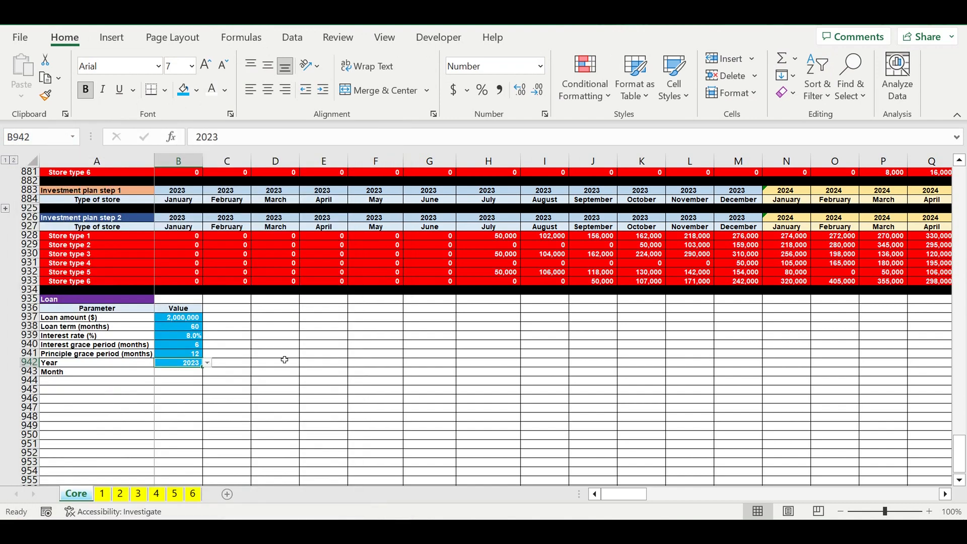
pyautogui.click(283, 356)
# - Set list data validation on the loan month cell B943 using the months in =$A$1:$A$12 as the source
pyautogui.click(194, 373)
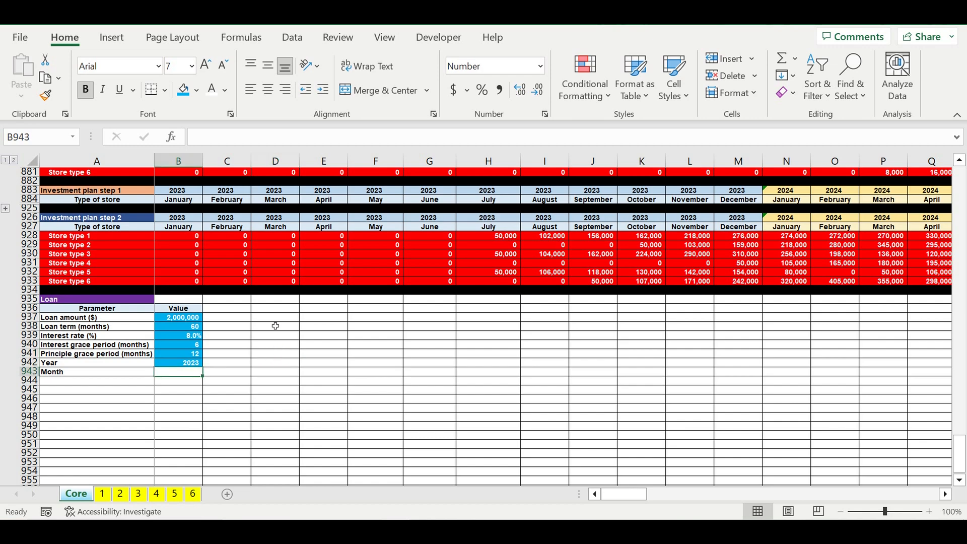
pyautogui.click(291, 39)
pyautogui.click(764, 92)
pyautogui.click(768, 109)
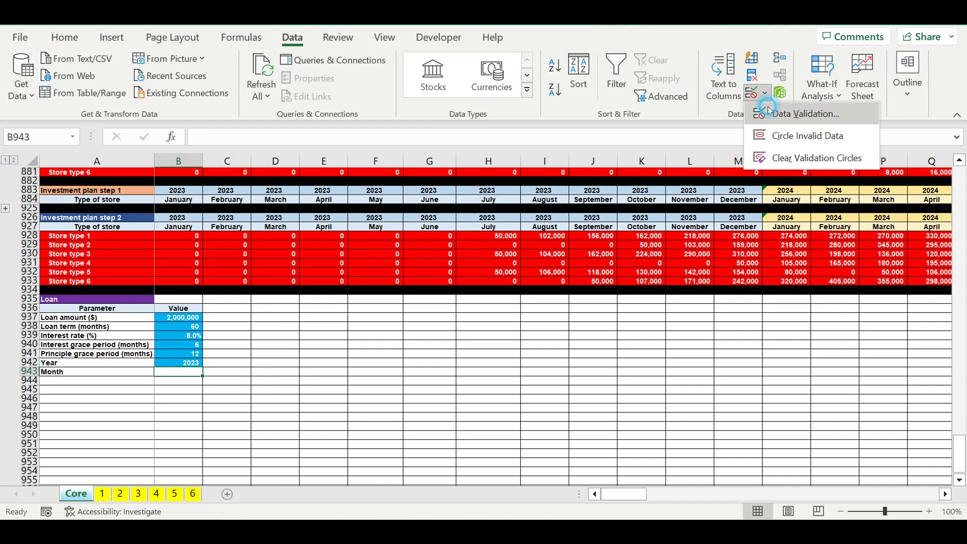
pyautogui.click(362, 92)
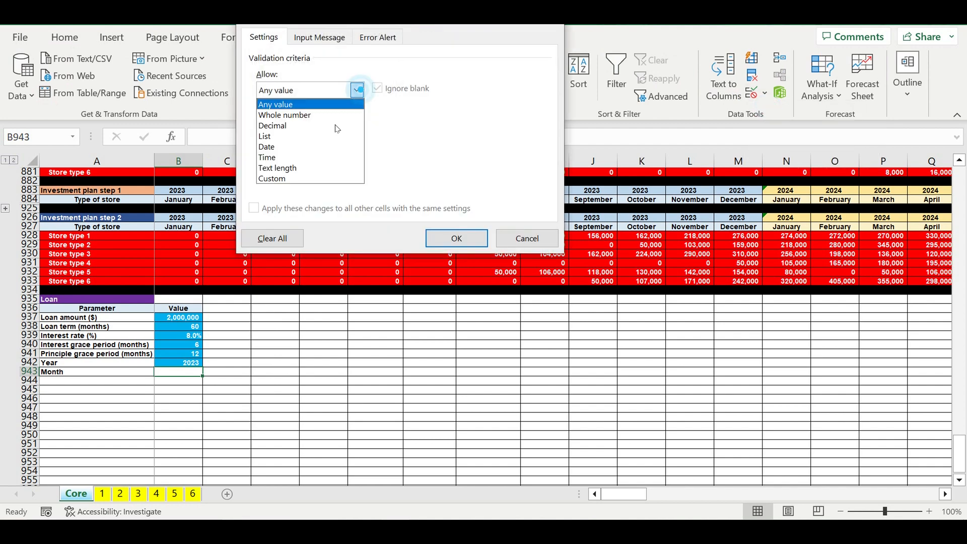
pyautogui.click(316, 138)
pyautogui.click(459, 156)
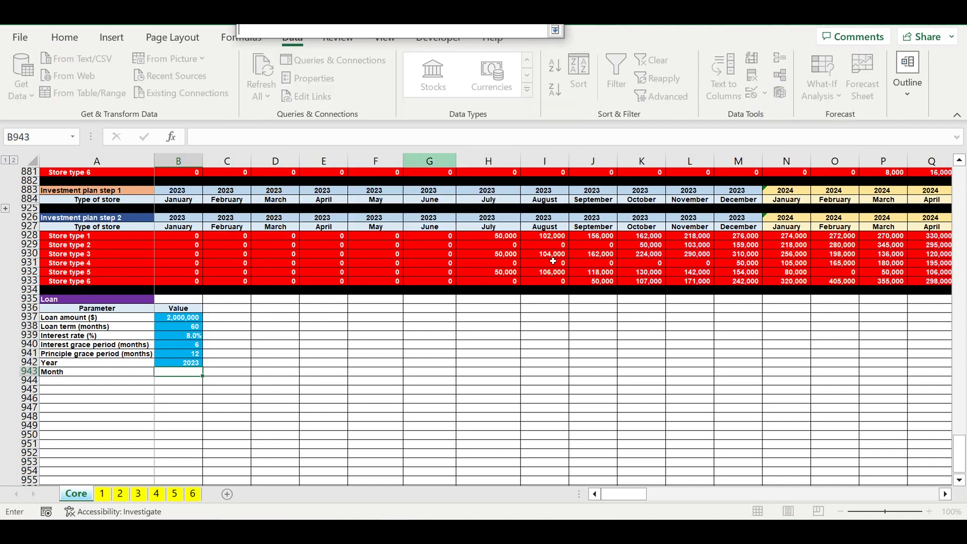
pyautogui.moveTo(959, 453); pyautogui.dragTo(959, 162)
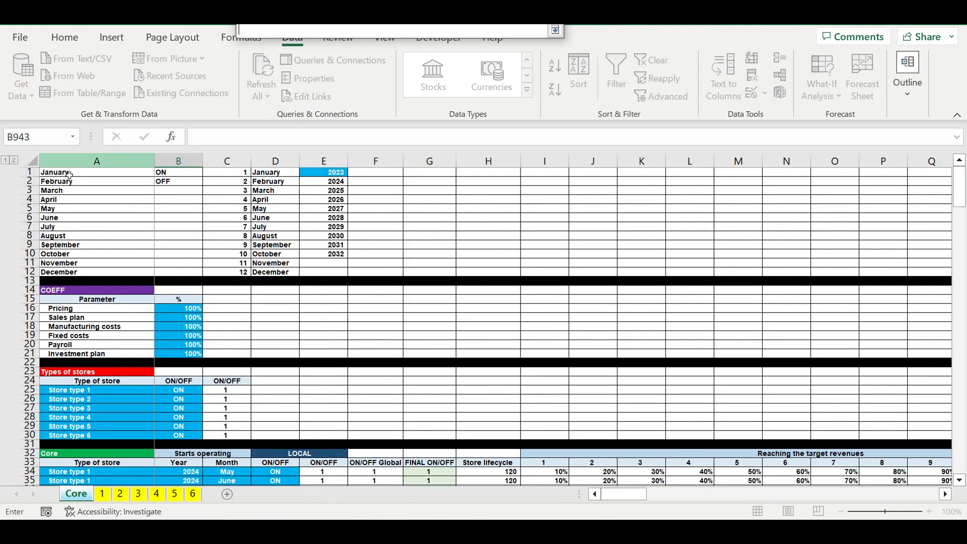
pyautogui.moveTo(66, 175); pyautogui.dragTo(83, 267)
pyautogui.press('Return')
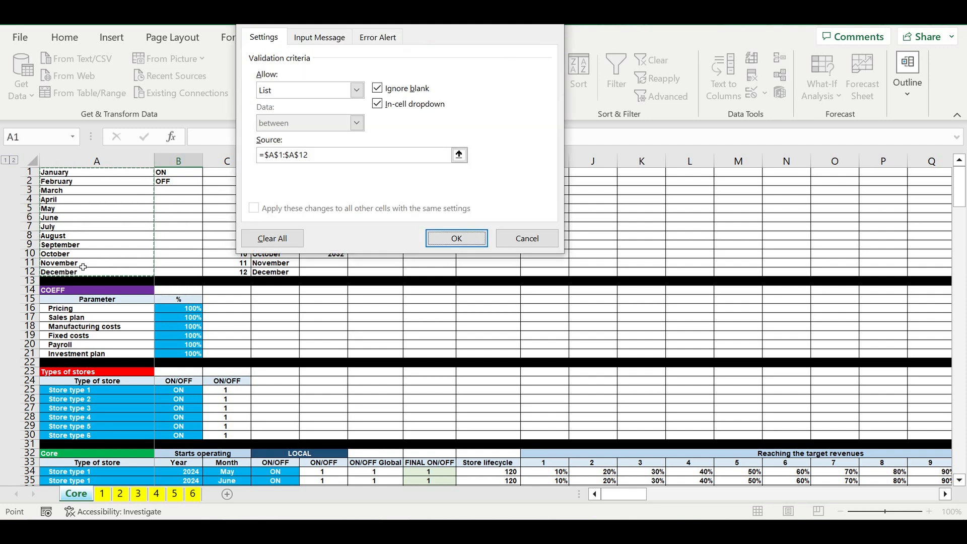
# - Choose May from the dropdown list in the loan month cell B943
pyautogui.scroll(-20, 226, 370)
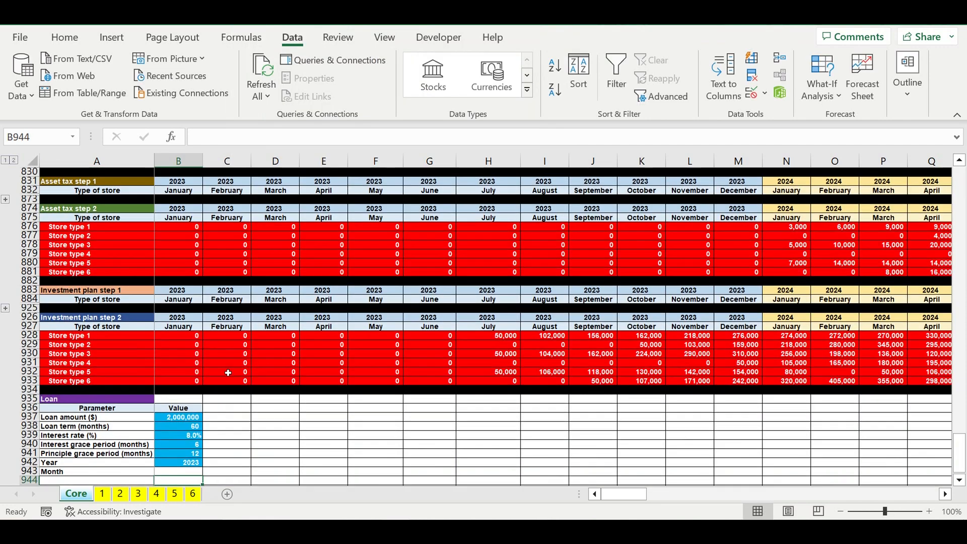
pyautogui.scroll(-5, 237, 380)
pyautogui.click(184, 335)
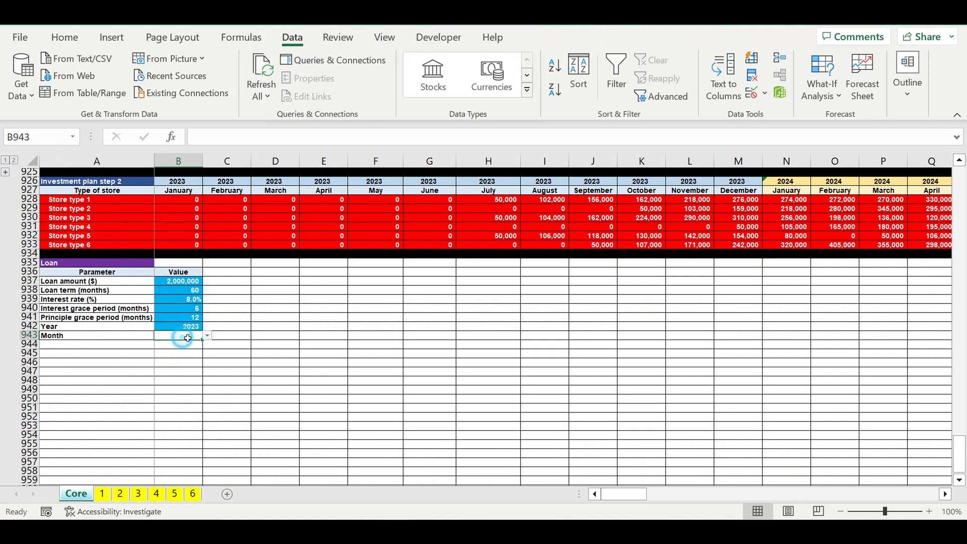
pyautogui.click(207, 337)
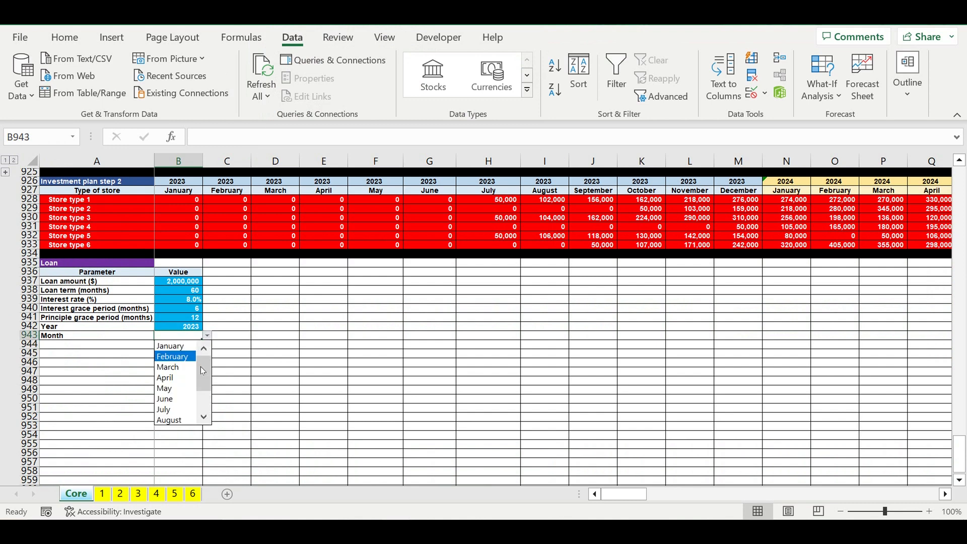
pyautogui.click(180, 387)
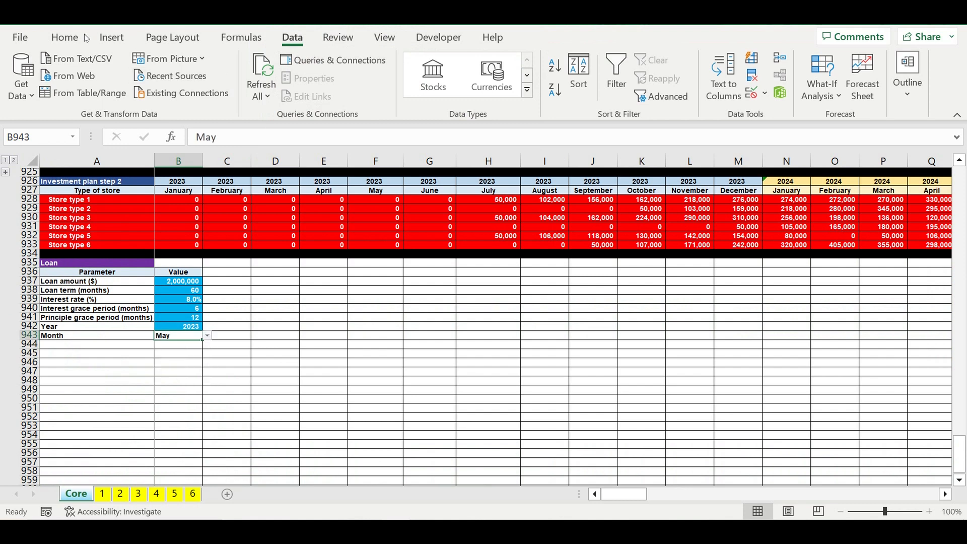
# - Right-align the month in B943 and give it the light blue fill and white text
pyautogui.click(62, 42)
pyautogui.click(285, 90)
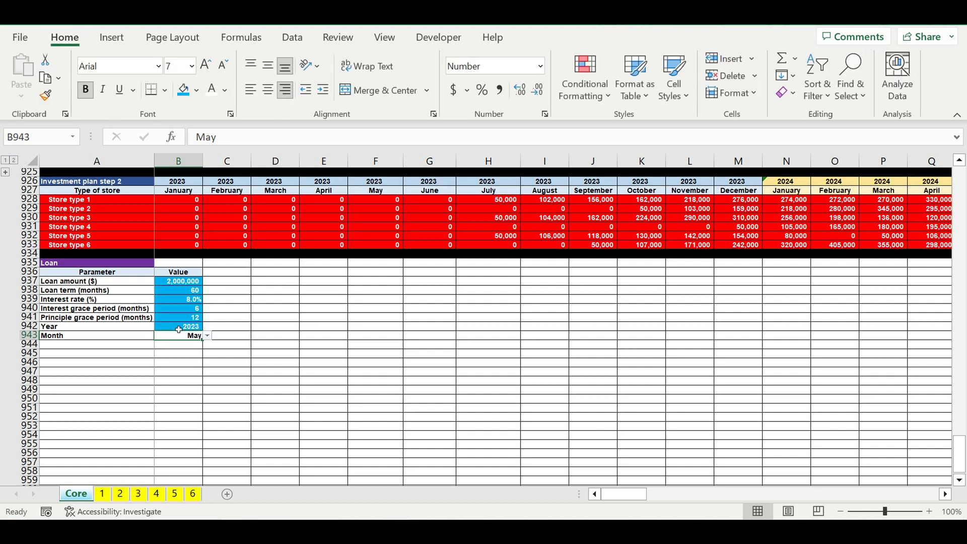
pyautogui.click(184, 96)
pyautogui.click(366, 336)
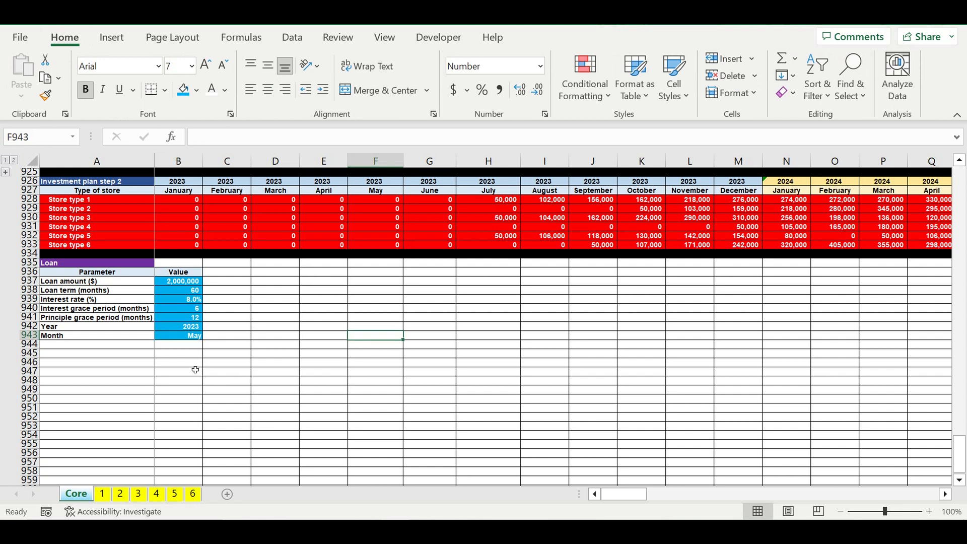
# - Fill the whole of row 947 black as a separator below the loan parameters
pyautogui.click(29, 372)
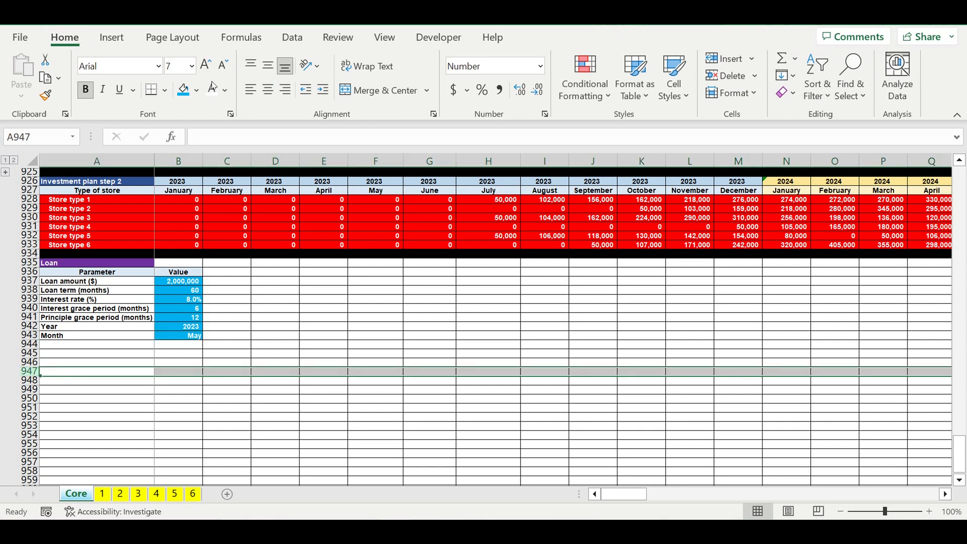
pyautogui.click(197, 92)
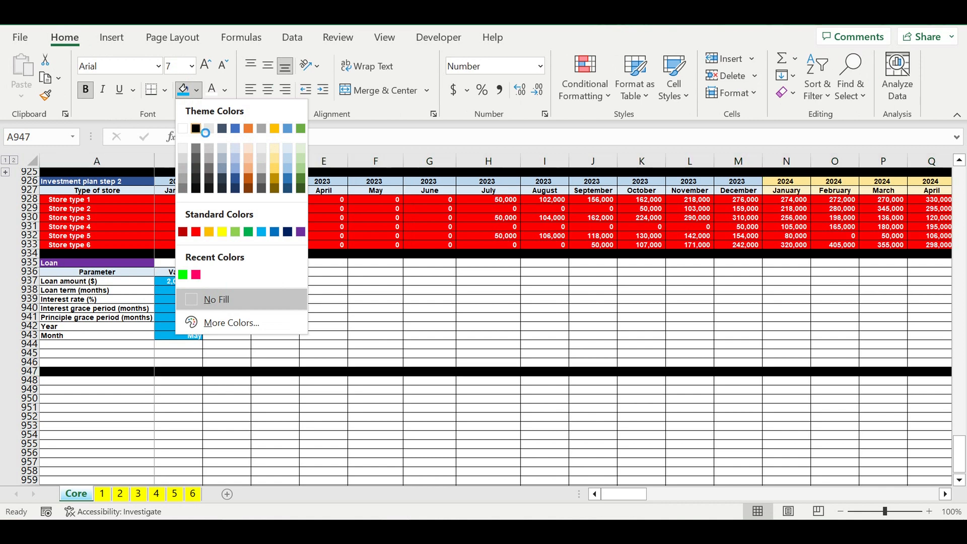
pyautogui.click(201, 126)
pyautogui.click(325, 301)
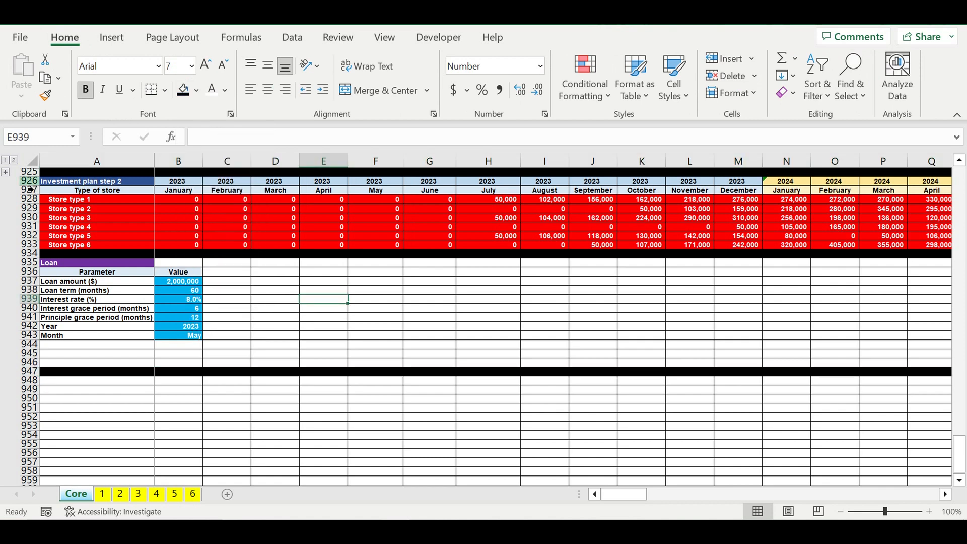
# - Copy the Investment plan step 2 header rows 926 and 927 to row 948 below the black separator
pyautogui.moveTo(26, 183); pyautogui.dragTo(29, 192)
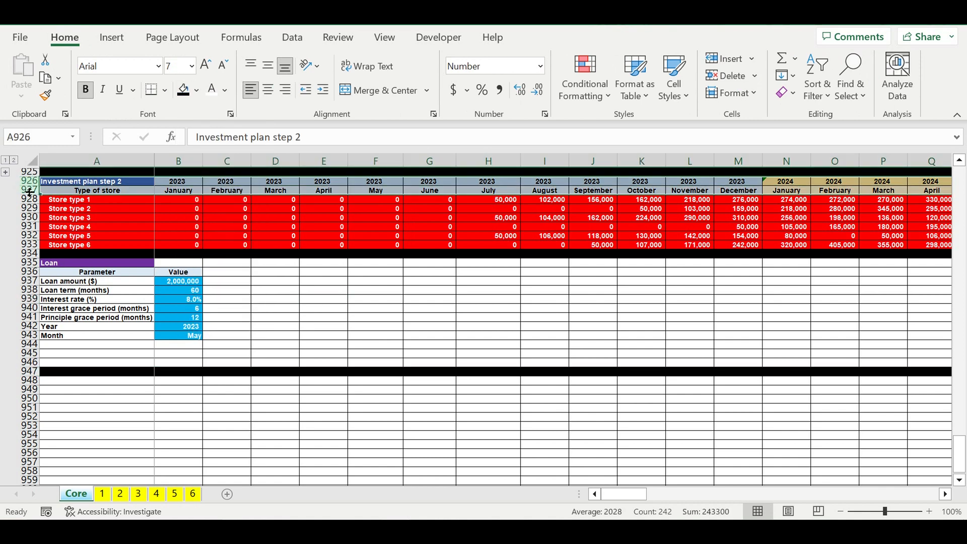
pyautogui.hotkey('ctrl', 'c')
pyautogui.click(96, 382)
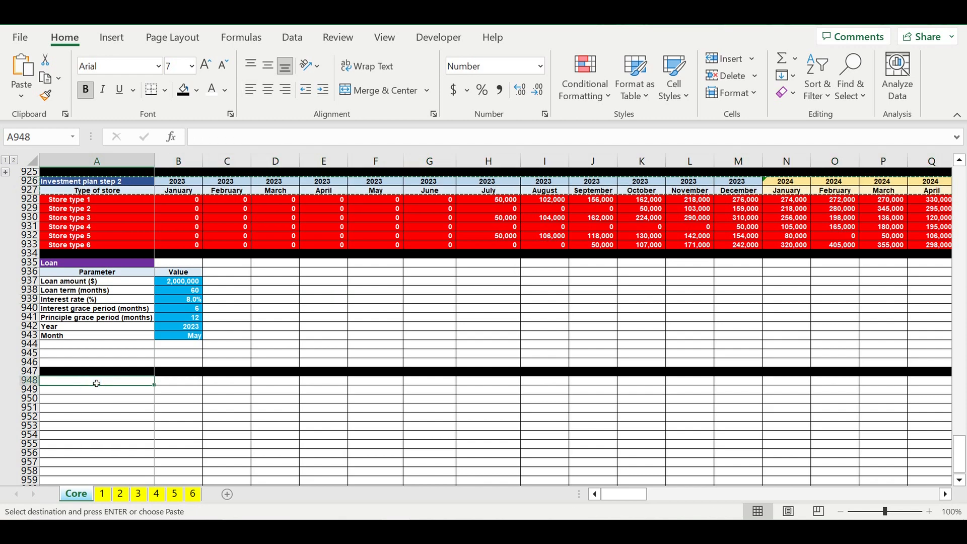
pyautogui.hotkey('ctrl', 'v')
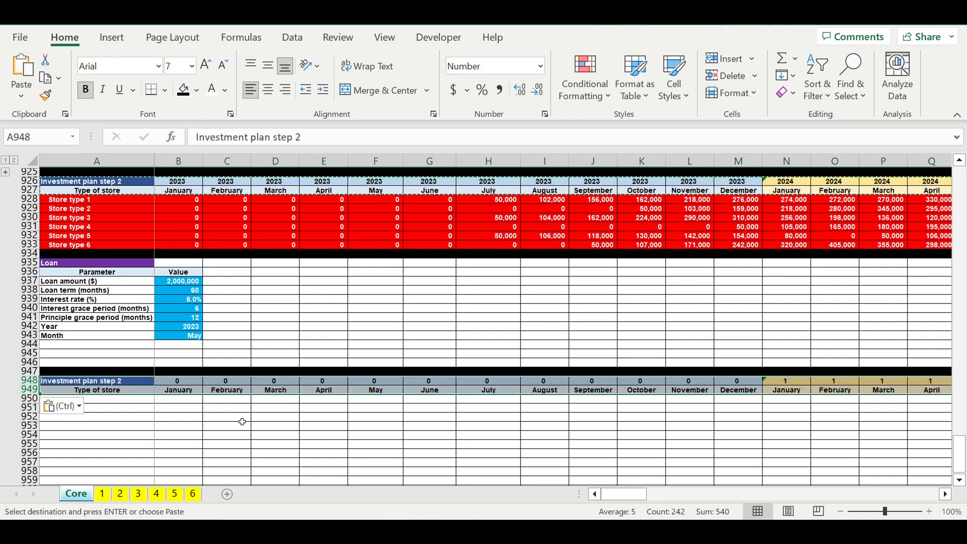
pyautogui.click(237, 417)
# - Rename the copied section title in A948 as Loan Timeline
pyautogui.click(130, 383)
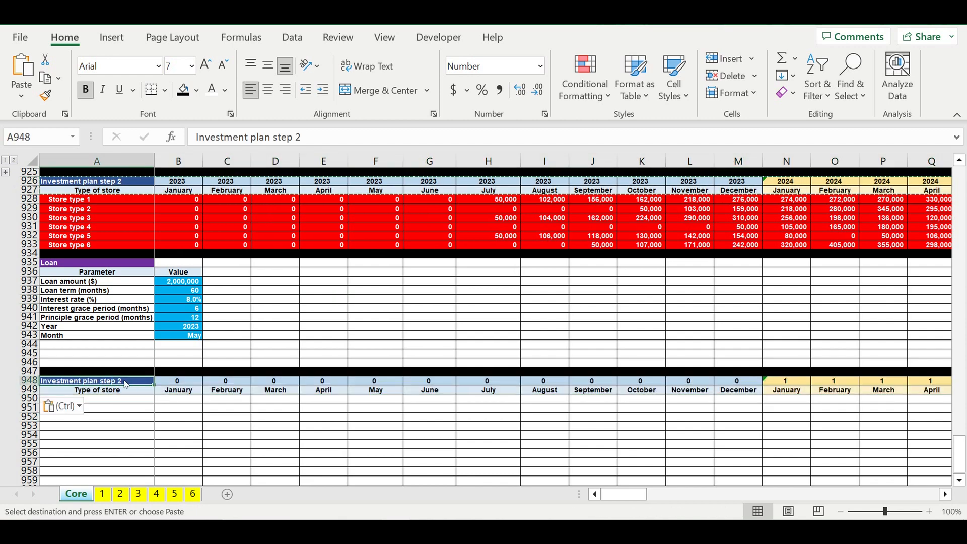
pyautogui.write('Loan Timeline')
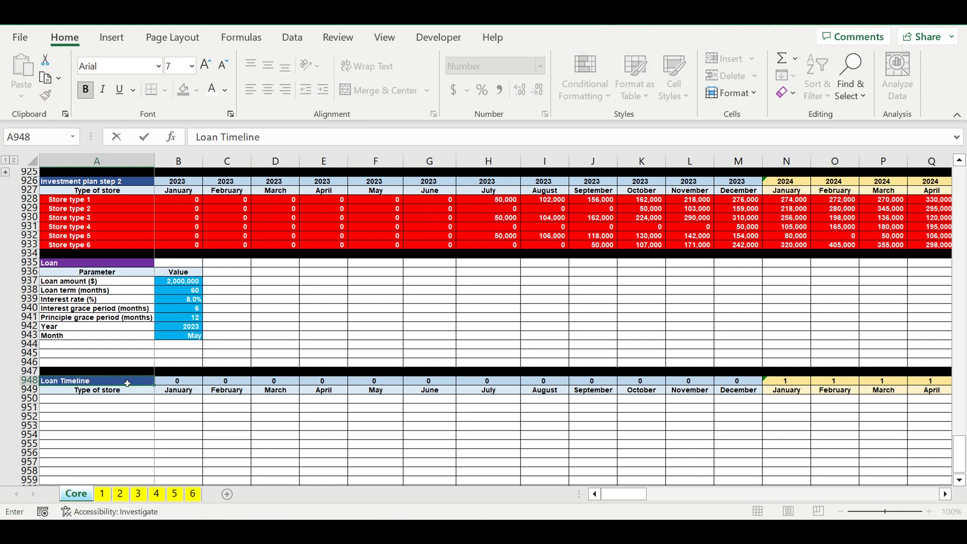
pyautogui.press('Return')
# - Link the first timeline year in B948 to the Investment plan step 2 year with =B926
pyautogui.click(177, 381)
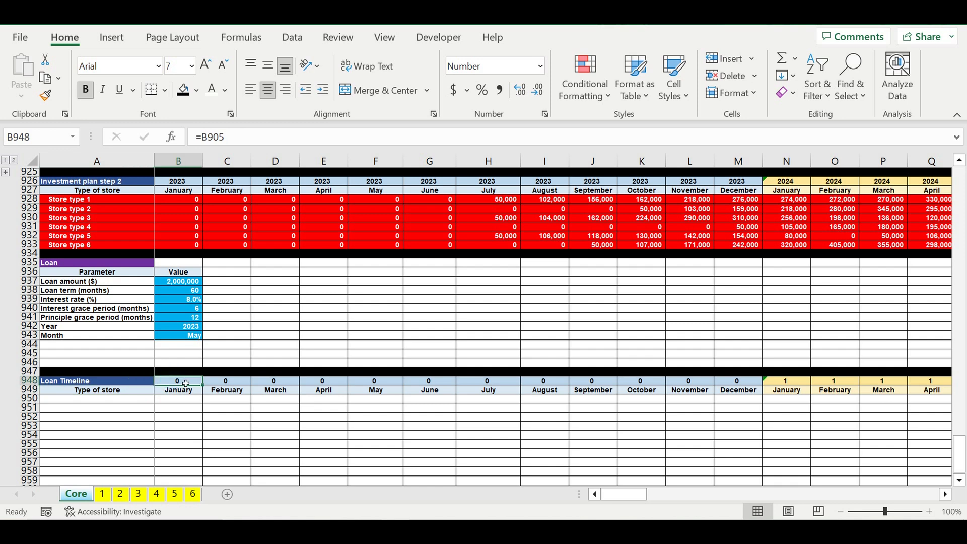
pyautogui.write('=')
pyautogui.click(178, 183)
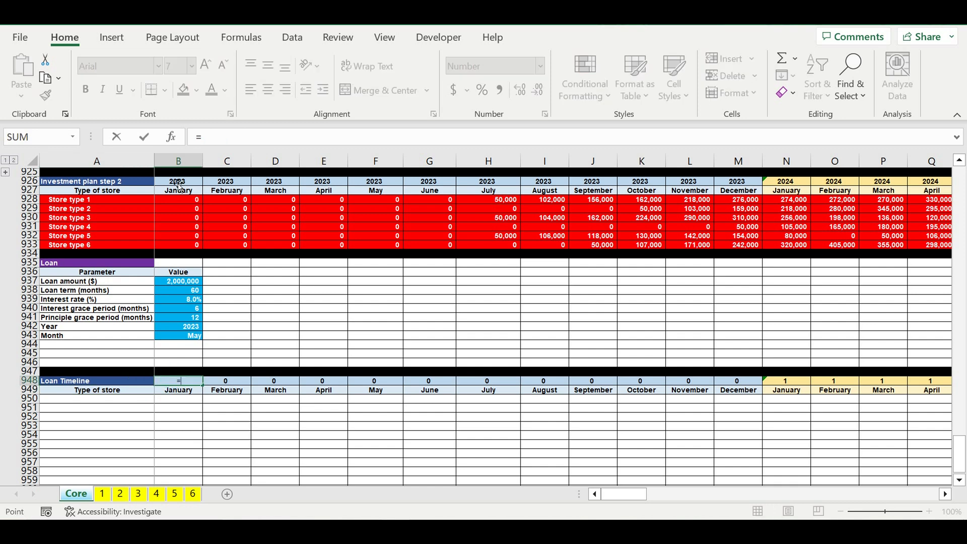
pyautogui.press('Return')
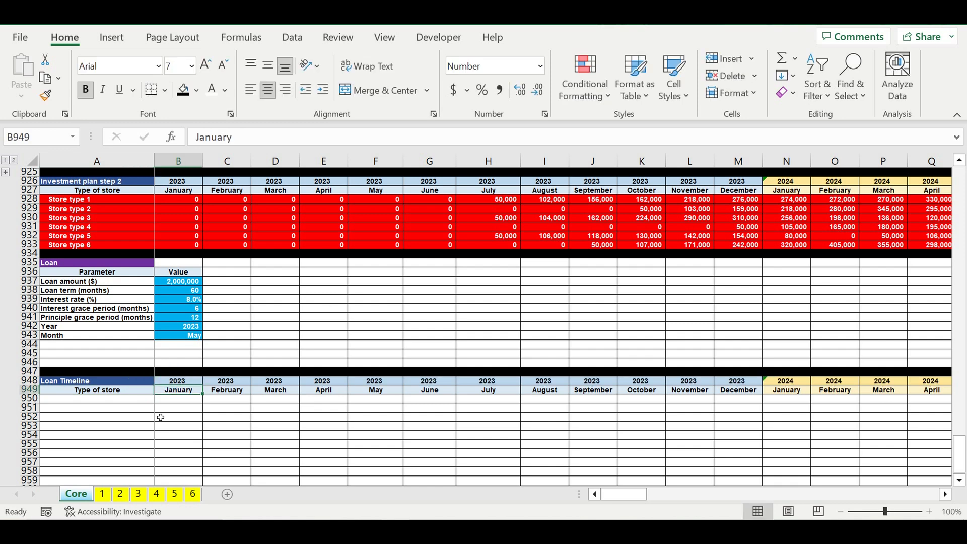
# - Change the fill of the Loan Timeline title cell A948 to the standard dark red
pyautogui.click(117, 384)
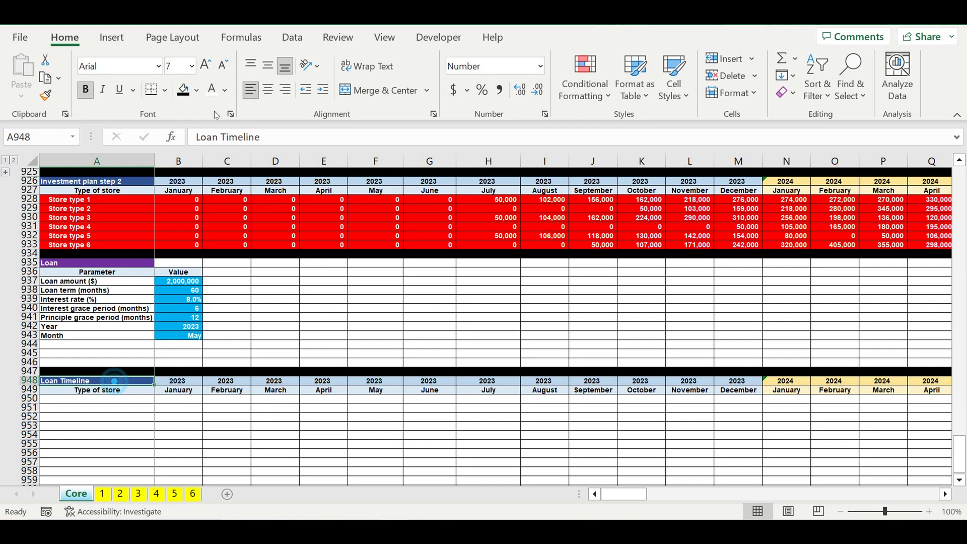
pyautogui.click(197, 91)
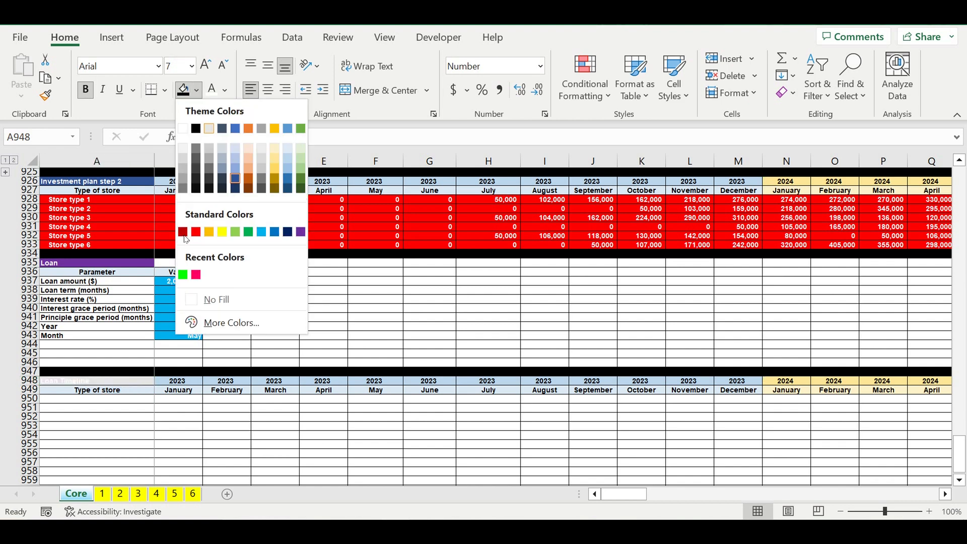
pyautogui.click(183, 232)
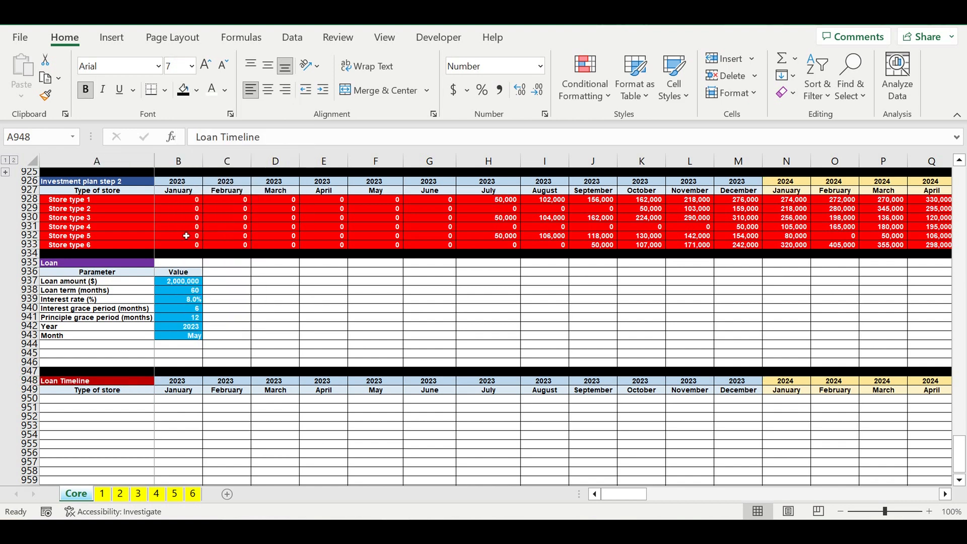
pyautogui.click(226, 434)
# - Change the header in A949 to Parameter and add the row label Loan (0-1-0) in A950
pyautogui.click(139, 392)
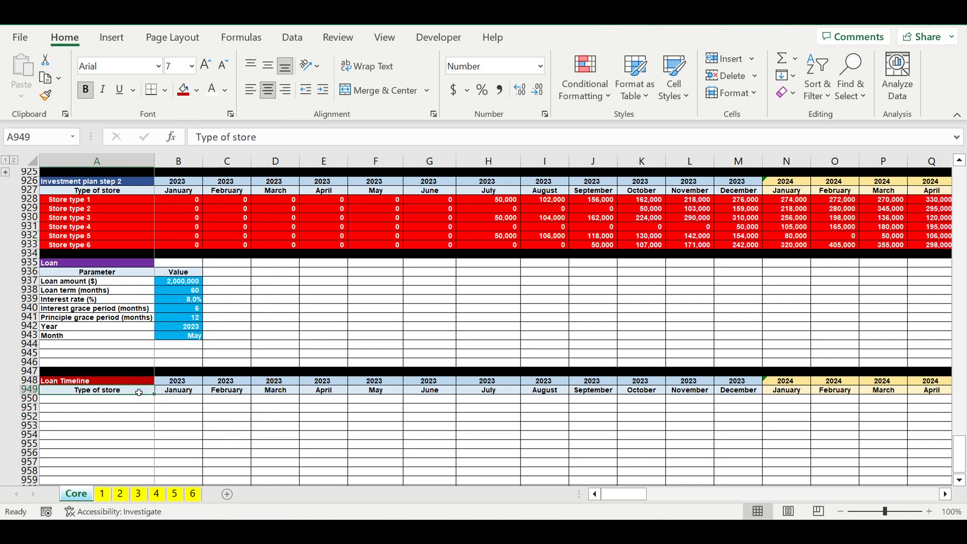
pyautogui.write('Parameter')
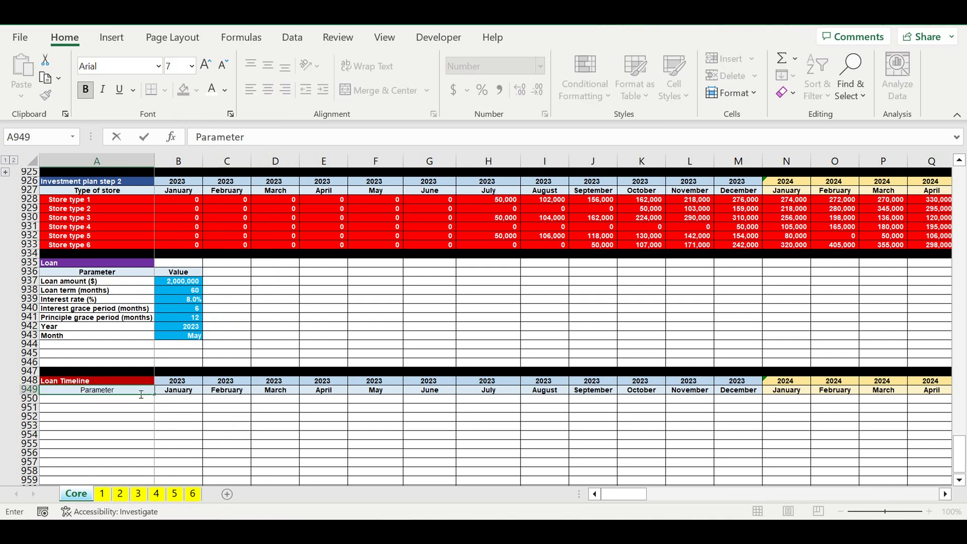
pyautogui.press('Return')
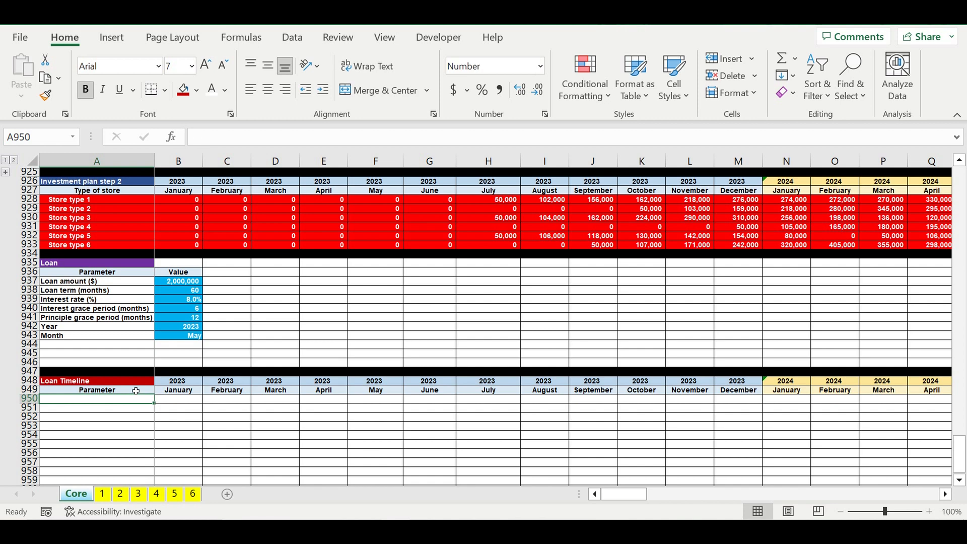
pyautogui.write('Loan')
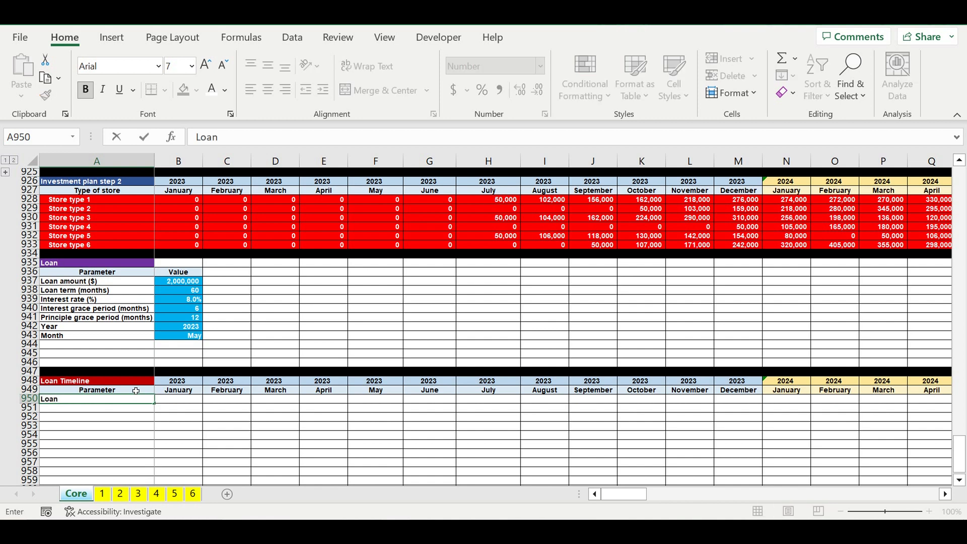
pyautogui.write('1-0')
pyautogui.press('Return')
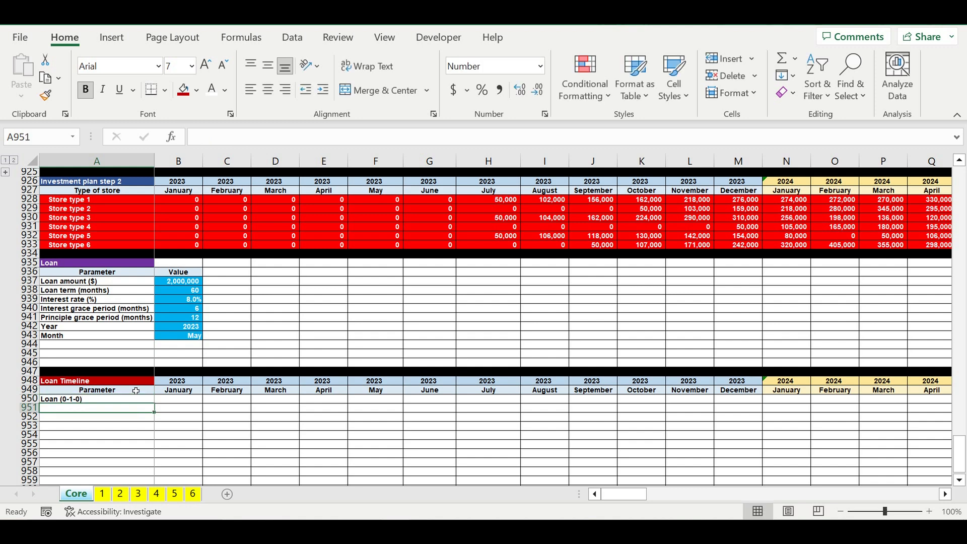
# - Begin an IF formula in B950 that tests the timeline year B948 against the loan start year $B$942
pyautogui.click(195, 401)
pyautogui.write('=if(')
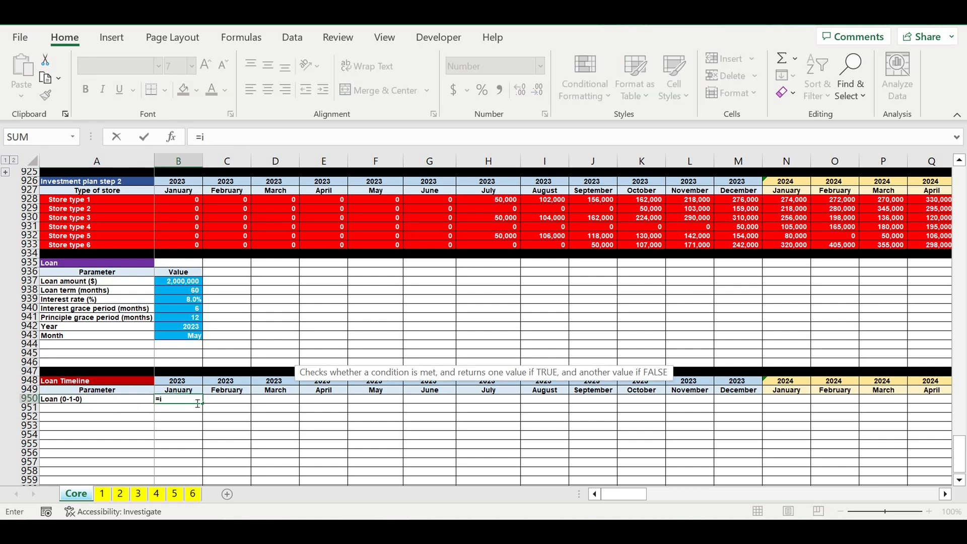
pyautogui.click(176, 383)
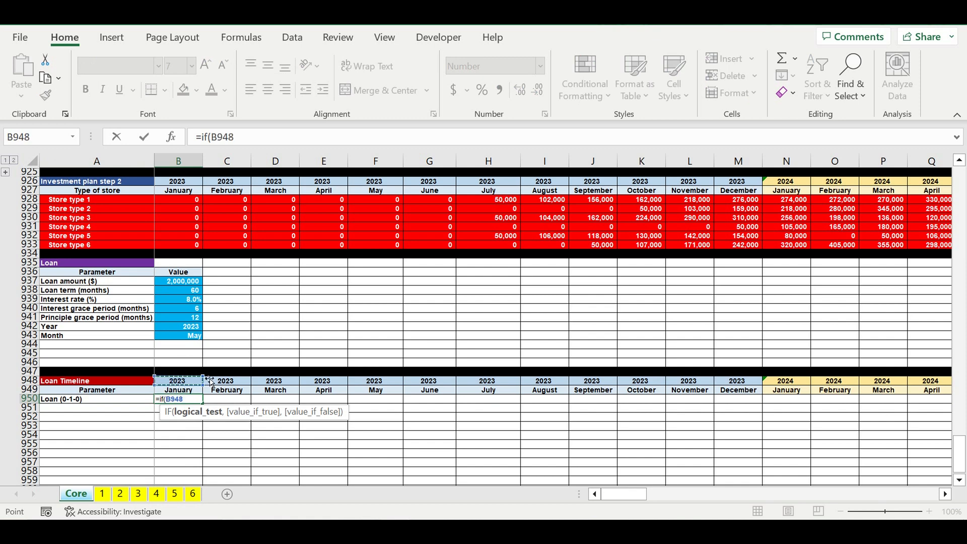
pyautogui.write('=')
pyautogui.click(179, 326)
pyautogui.click(241, 138)
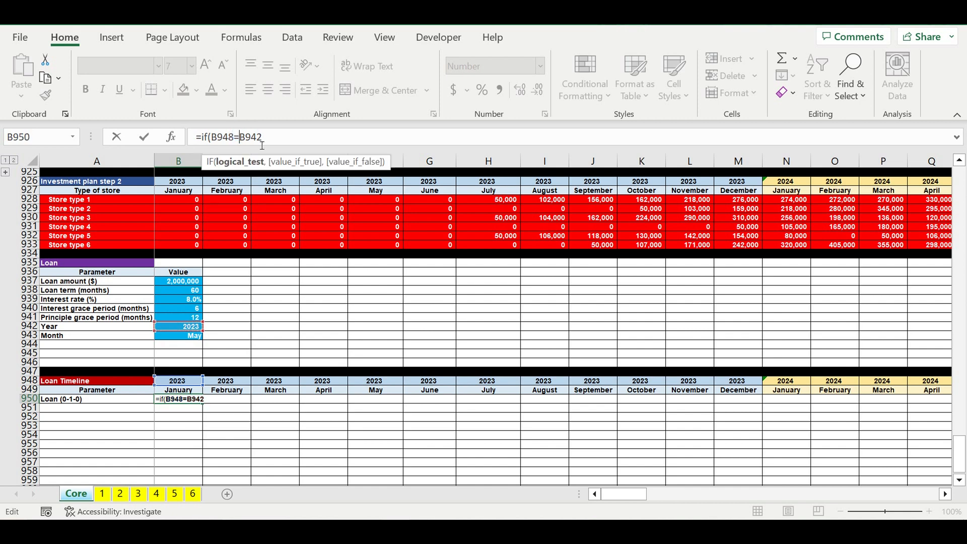
pyautogui.write('$')
pyautogui.press('Right')
pyautogui.write('$942,')
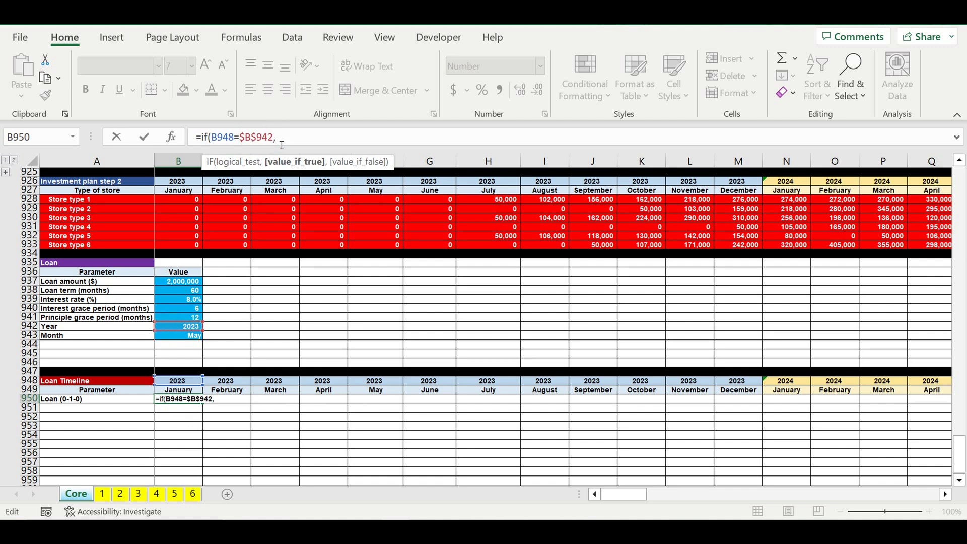
# - Extend the B950 formula with the month comparison B949=$B$943 and the outcomes 1 and 0
pyautogui.click(192, 393)
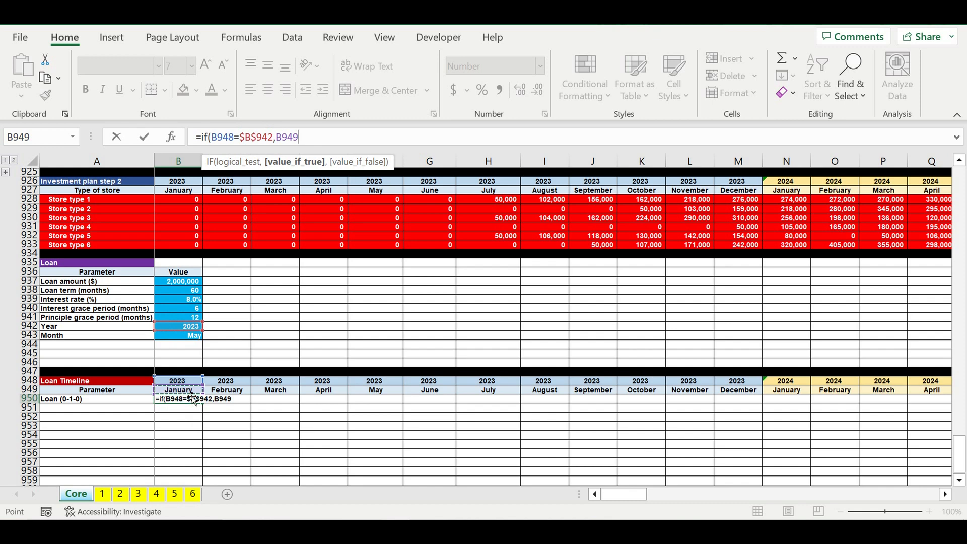
pyautogui.write('=')
pyautogui.click(185, 335)
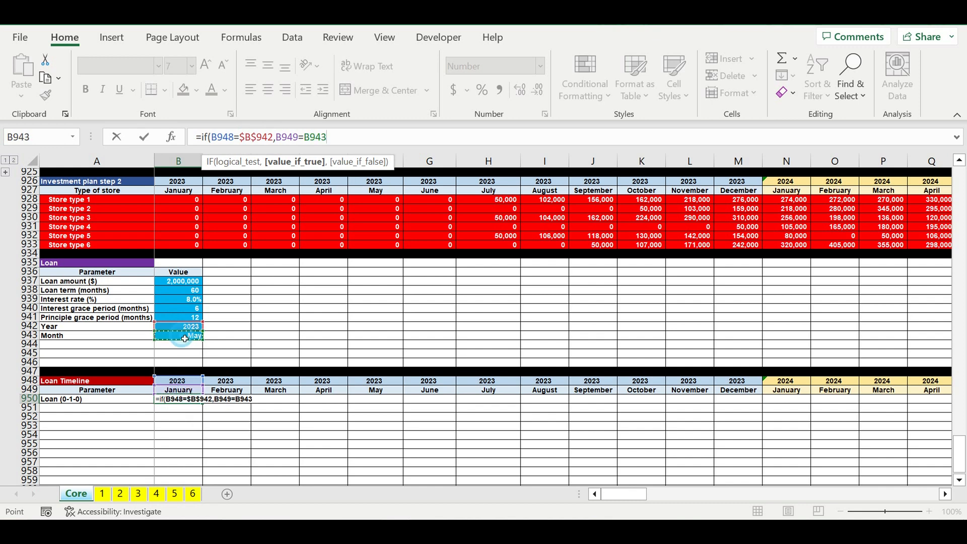
pyautogui.click(351, 142)
pyautogui.write('$')
pyautogui.press('Right')
pyautogui.write('$943')
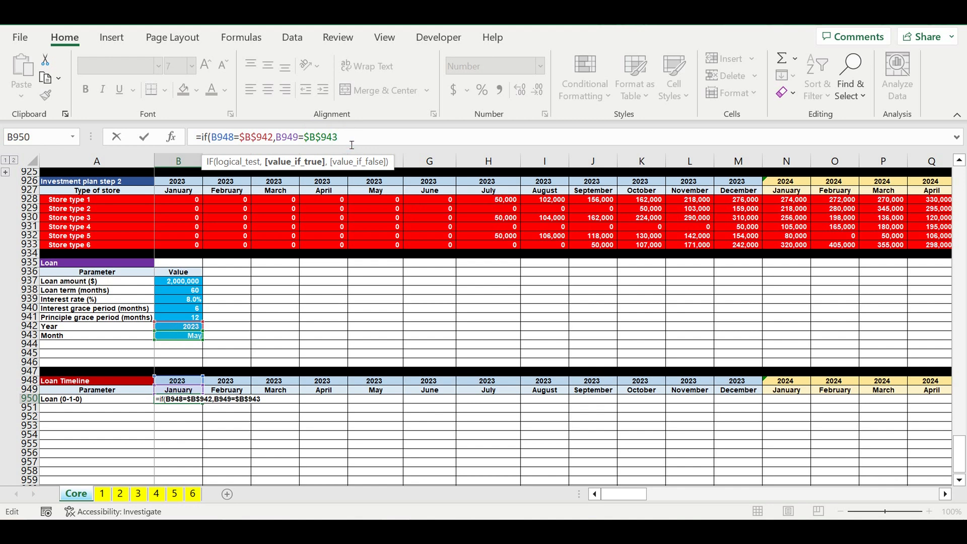
pyautogui.write('),1,0')
pyautogui.press('Return')
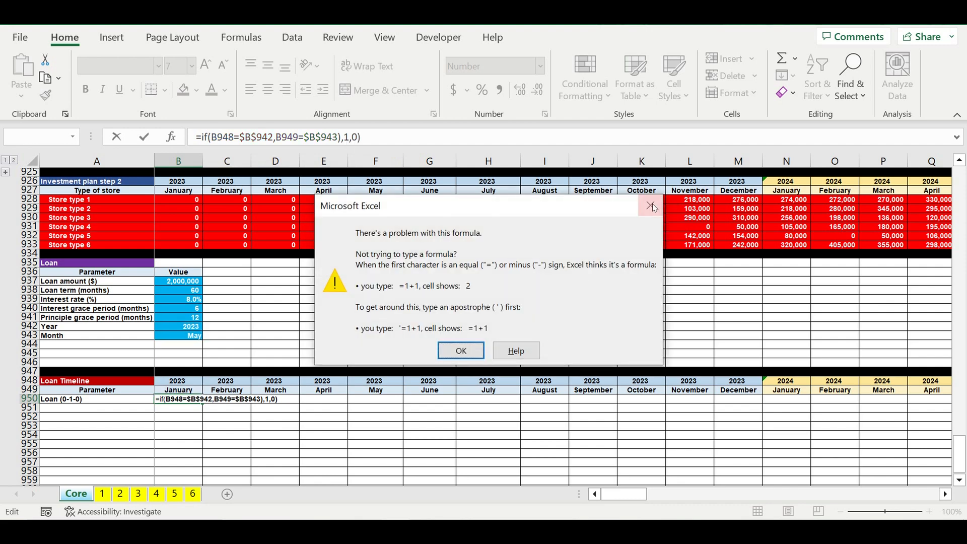
# - Correct the B950 formula by wrapping both comparisons in AND, giving =IF(AND(B948=$B$942,B949=$B$943),1,0)
pyautogui.click(650, 206)
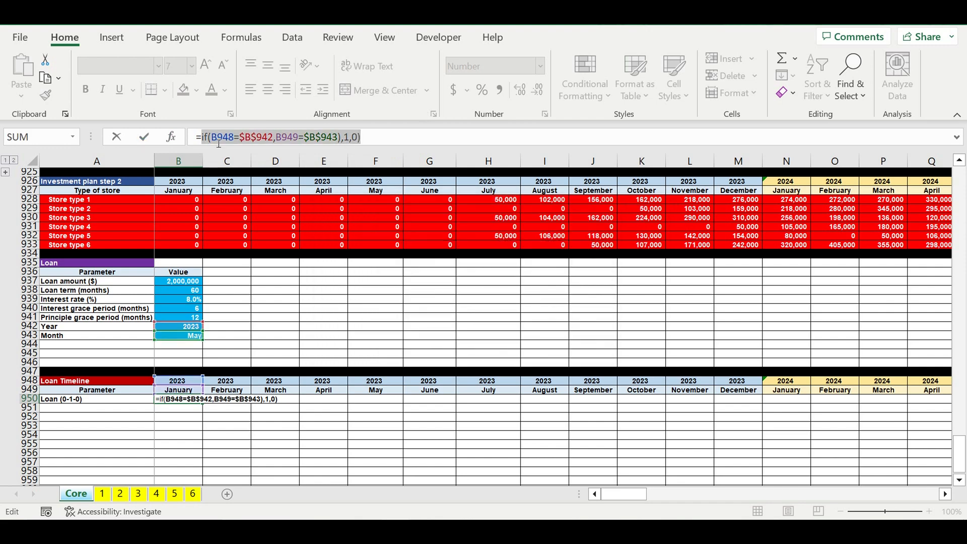
pyautogui.click(220, 141)
pyautogui.write('and(')
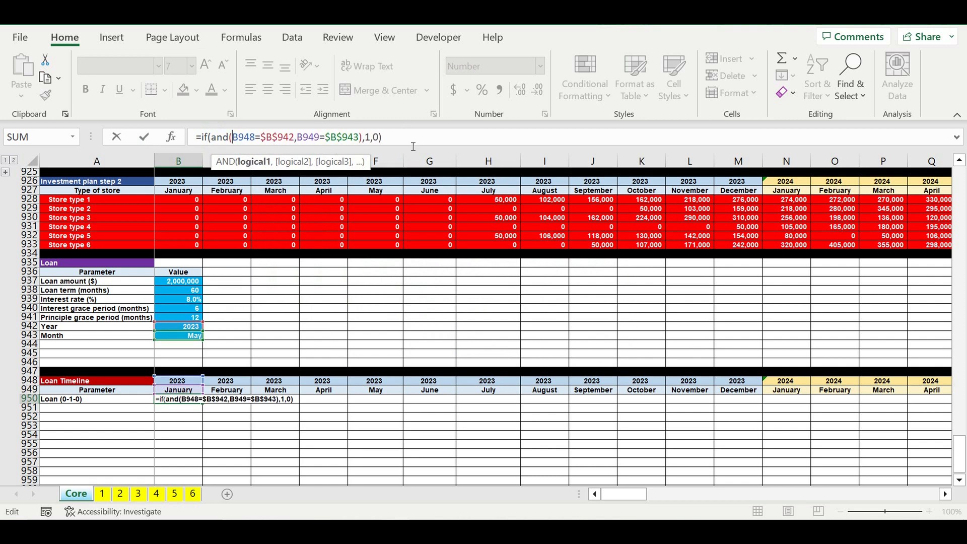
pyautogui.press('Return')
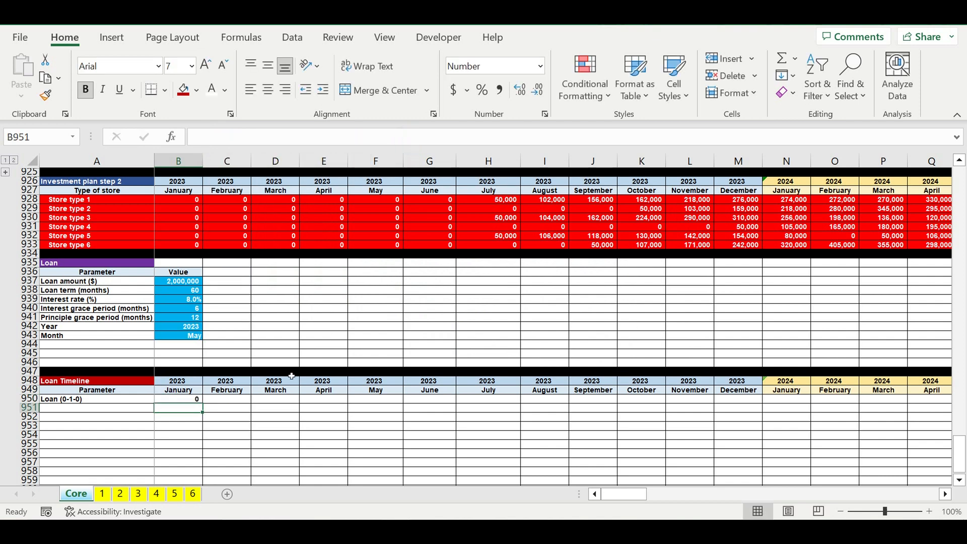
# - Fill the Loan (0-1-0) formula from B950 across row 950 through December 2032 in column DQ
pyautogui.click(179, 400)
pyautogui.moveTo(204, 403); pyautogui.dragTo(785, 409)
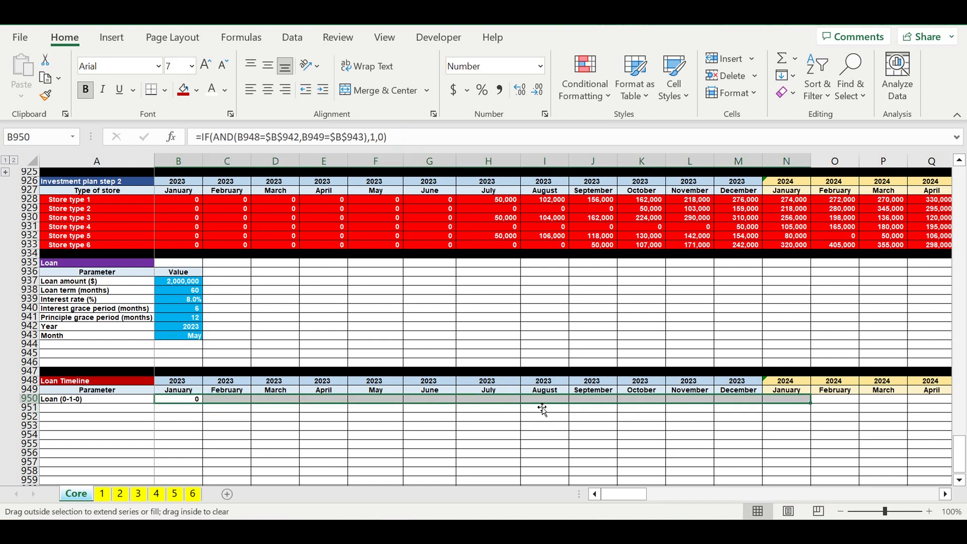
pyautogui.click(387, 400)
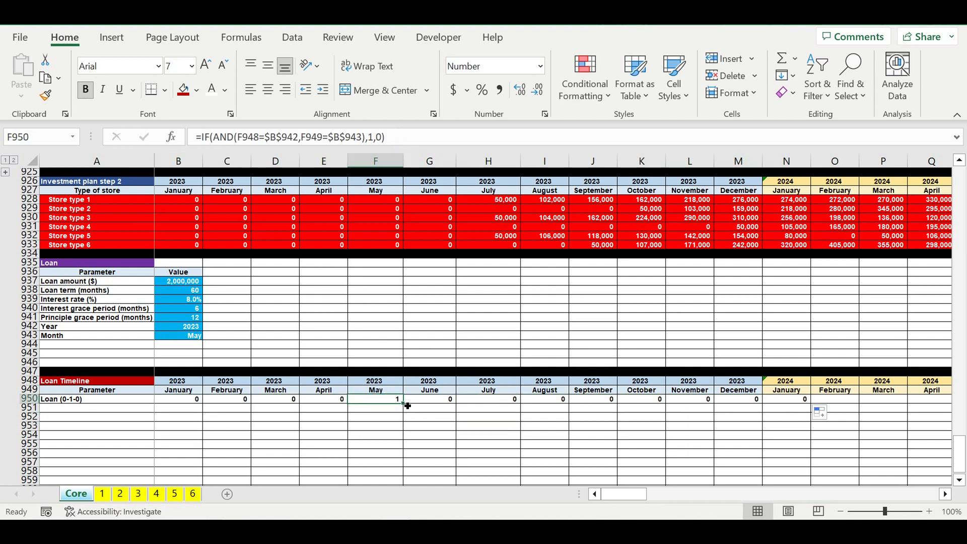
pyautogui.moveTo(403, 401); pyautogui.dragTo(883, 399)
pyautogui.click(780, 434)
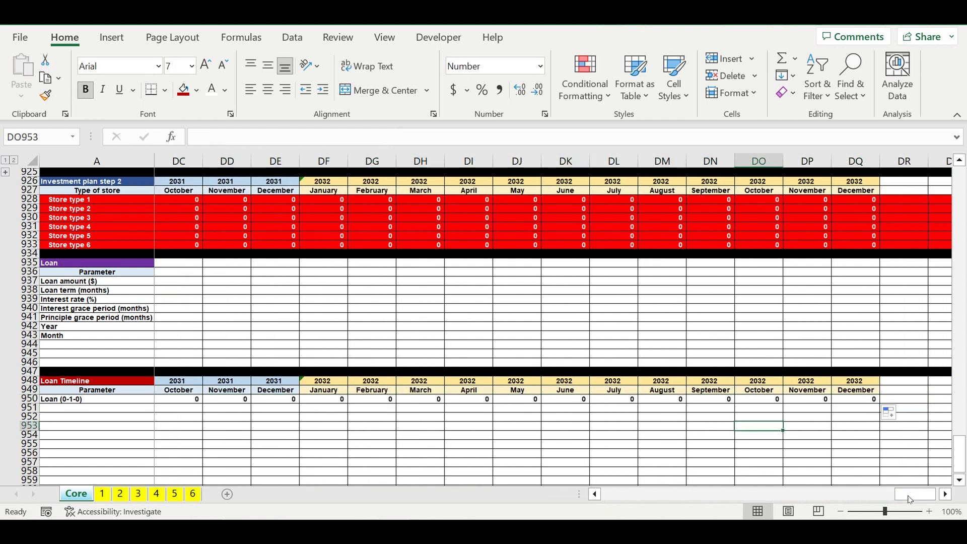
# - Add the row label Loan inflow in A951 of the Loan Timeline
pyautogui.moveTo(909, 498); pyautogui.dragTo(101, 408)
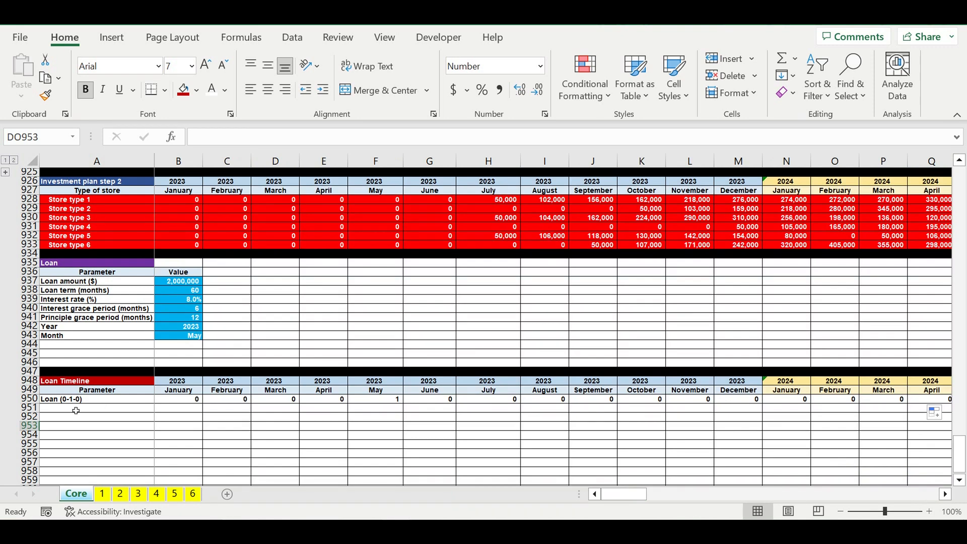
pyautogui.click(76, 410)
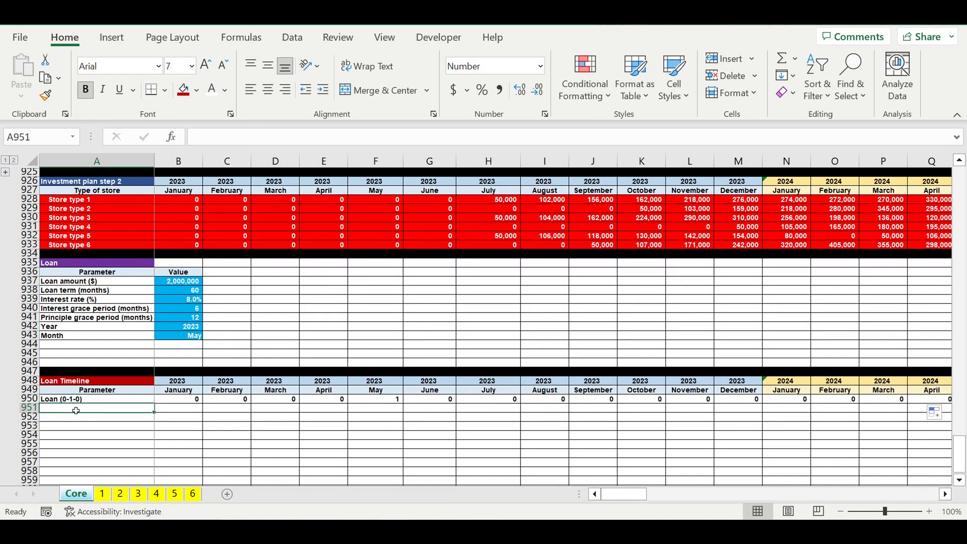
pyautogui.write('Loan (0-1-0)')
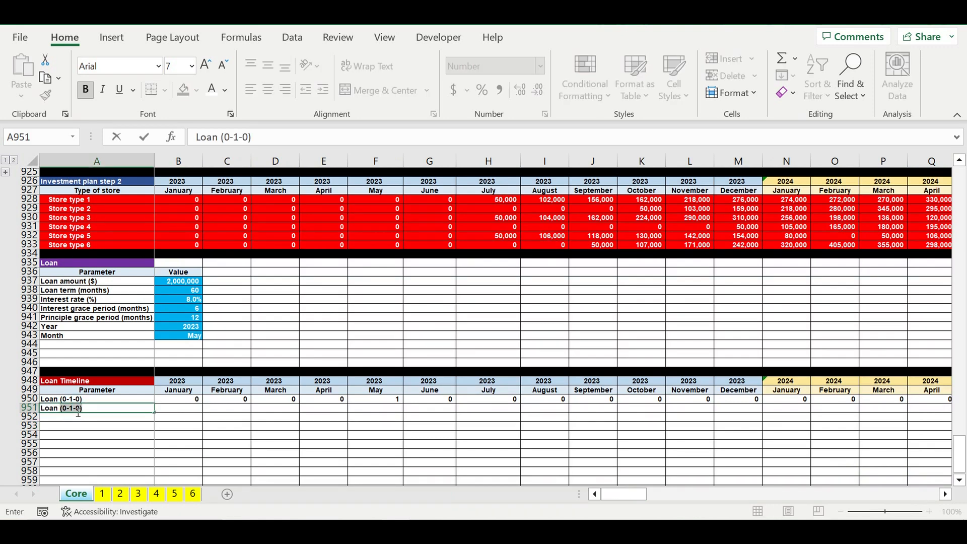
pyautogui.write('inflow')
pyautogui.click(211, 444)
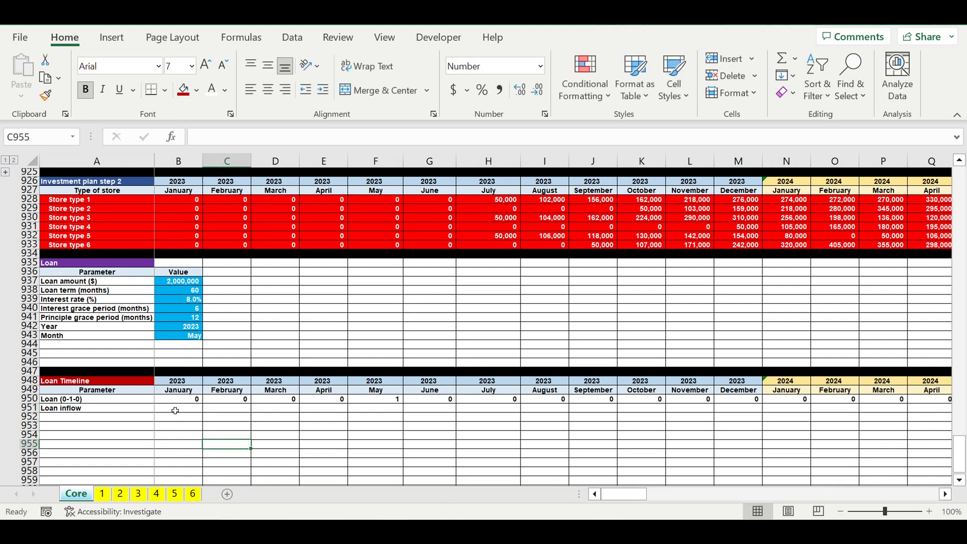
# - Calculate the first month's loan inflow in B951 with the formula =B950*$B$937
pyautogui.click(176, 411)
pyautogui.write('=')
pyautogui.click(187, 401)
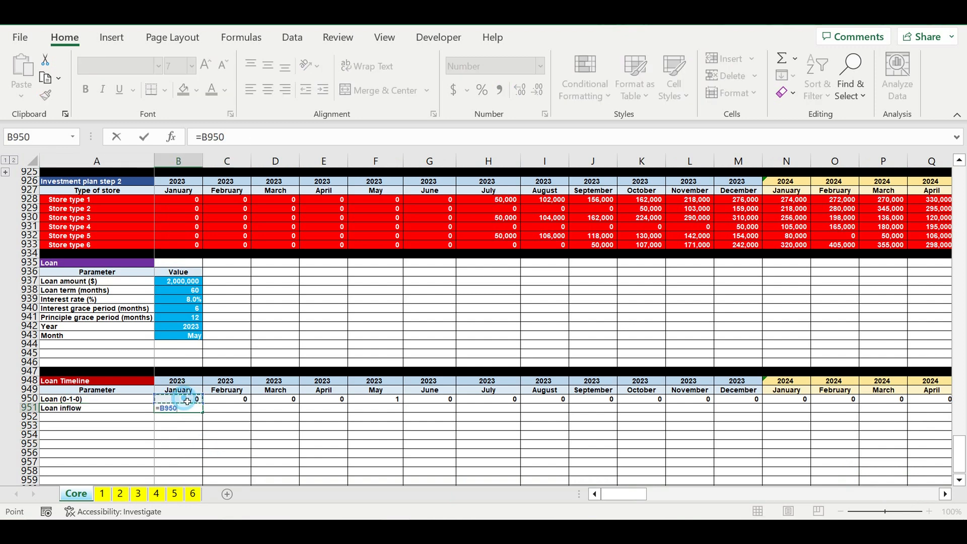
pyautogui.write('*')
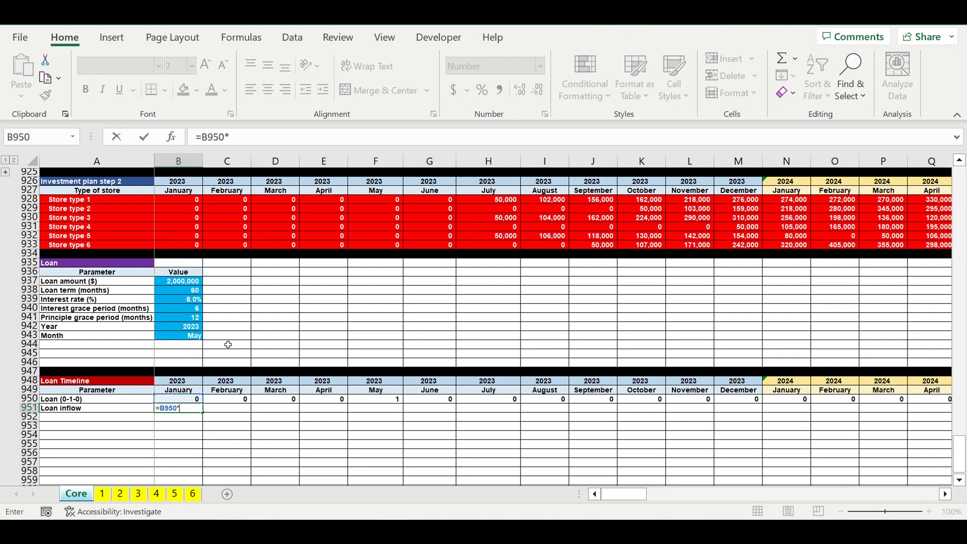
pyautogui.click(183, 282)
pyautogui.click(232, 136)
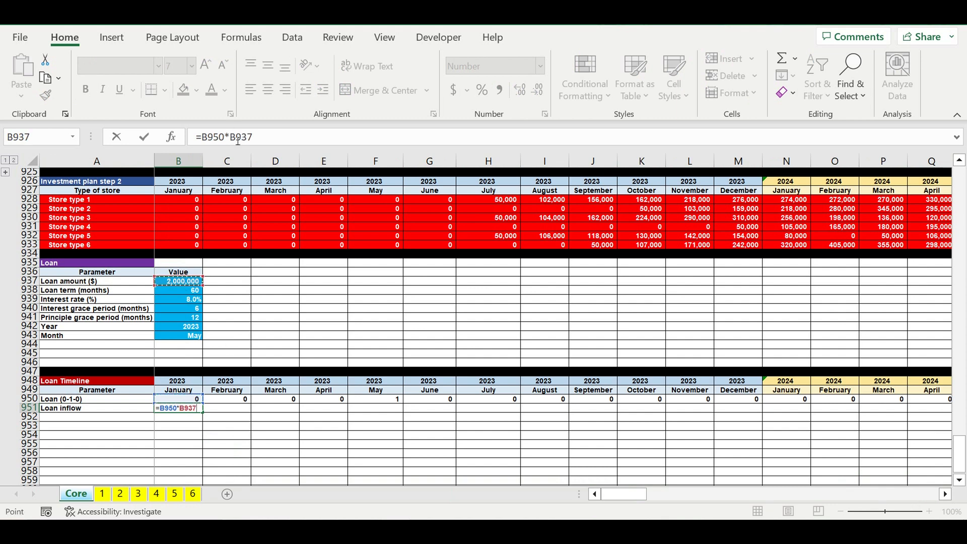
pyautogui.write('$B')
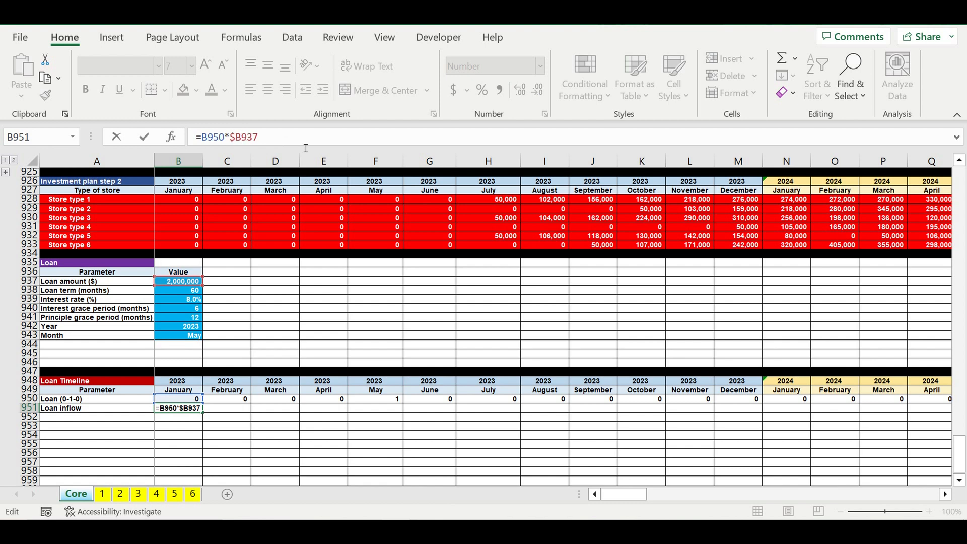
pyautogui.write('$')
pyautogui.press('Return')
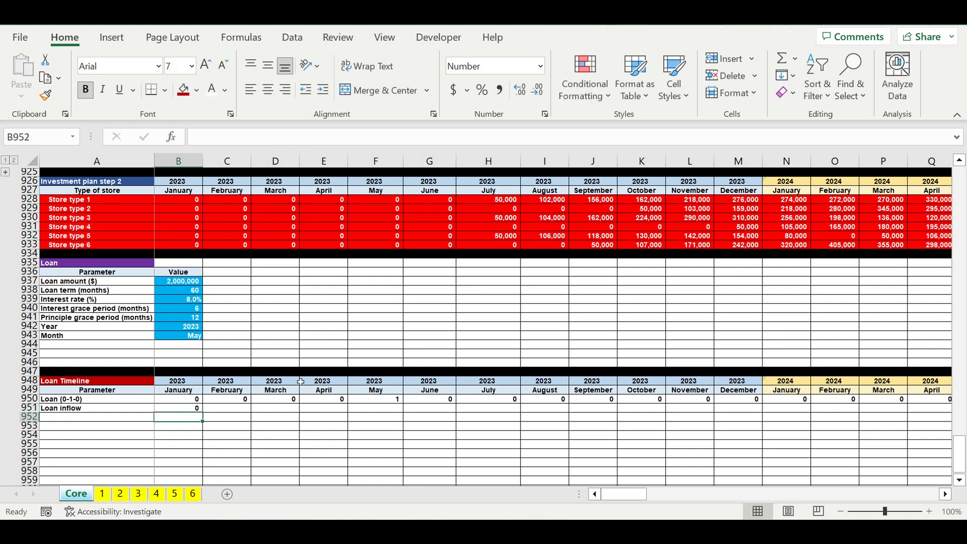
# - Fill the Loan inflow formula from B951 across row 951 through December 2032 in column DQ
pyautogui.click(182, 411)
pyautogui.moveTo(203, 412); pyautogui.dragTo(709, 411)
pyautogui.click(500, 434)
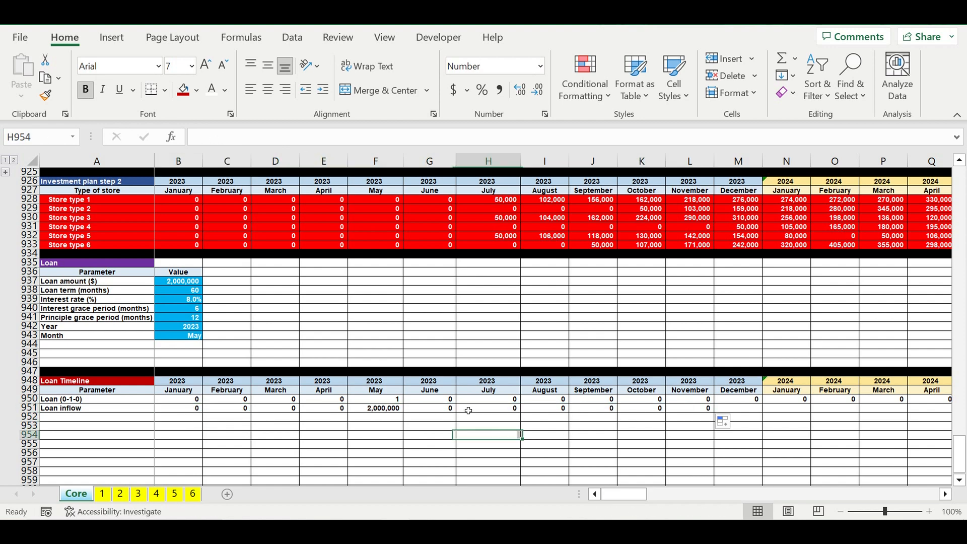
pyautogui.click(448, 410)
pyautogui.moveTo(456, 411); pyautogui.dragTo(815, 410)
pyautogui.moveTo(947, 410); pyautogui.dragTo(880, 422)
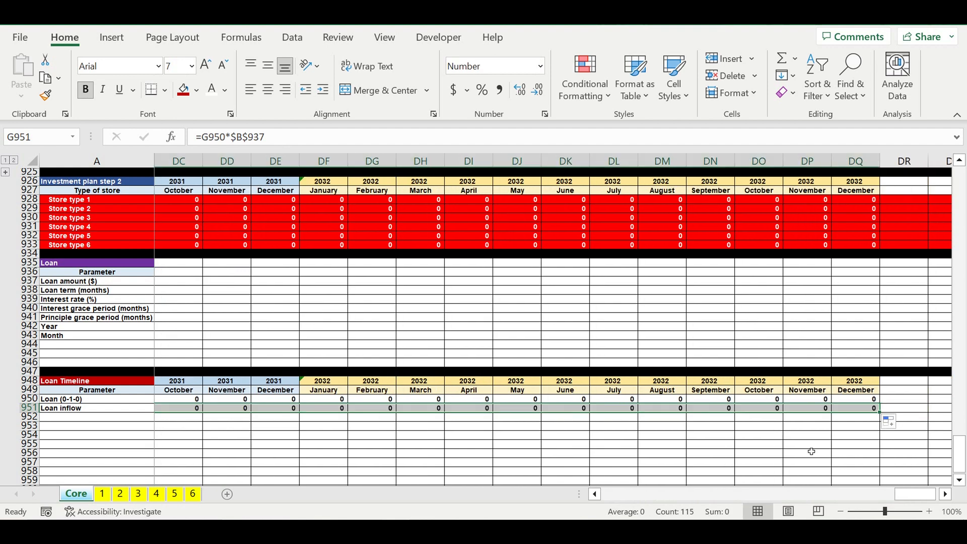
pyautogui.click(811, 444)
# - Highlight the entire Loan inflow row 951 with the recently used bright green fill
pyautogui.moveTo(915, 494); pyautogui.dragTo(479, 499)
pyautogui.click(412, 445)
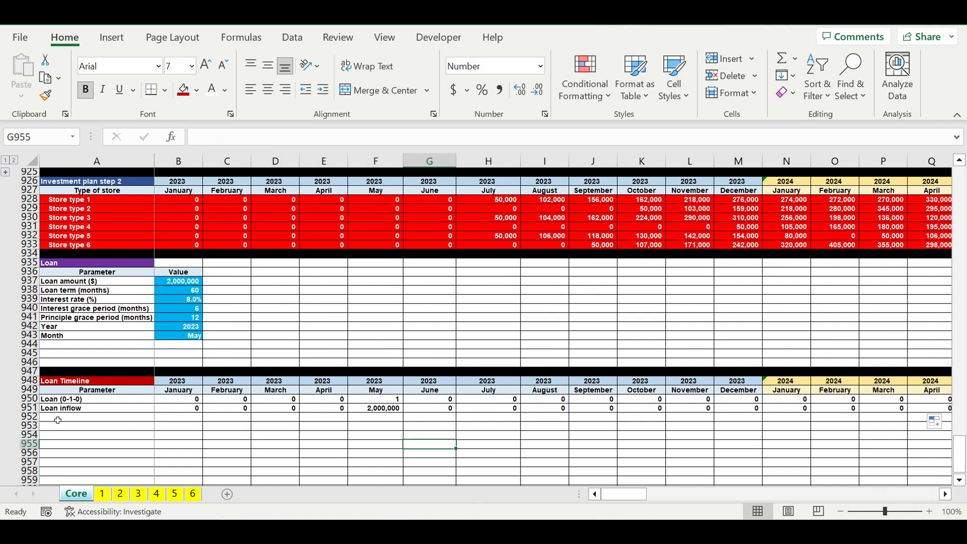
pyautogui.click(30, 408)
pyautogui.click(197, 90)
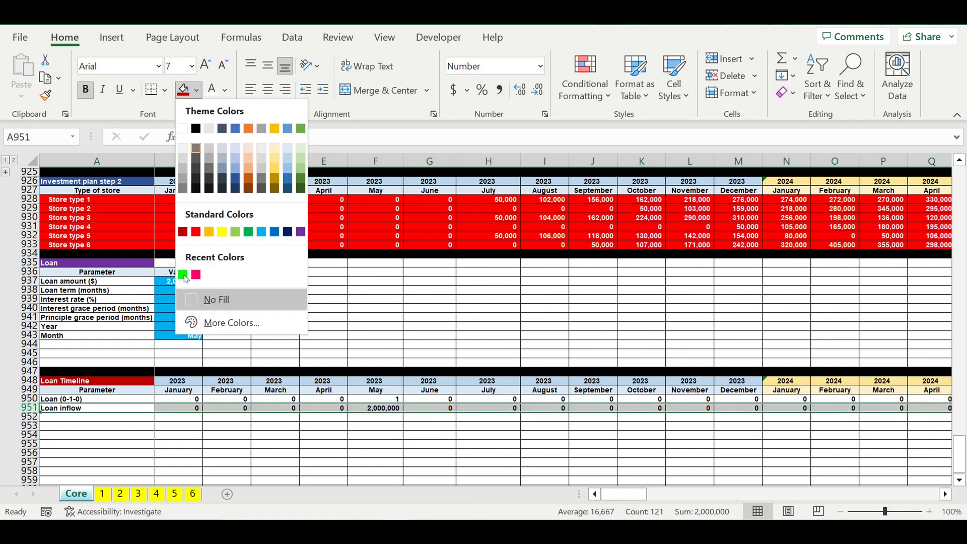
pyautogui.click(184, 275)
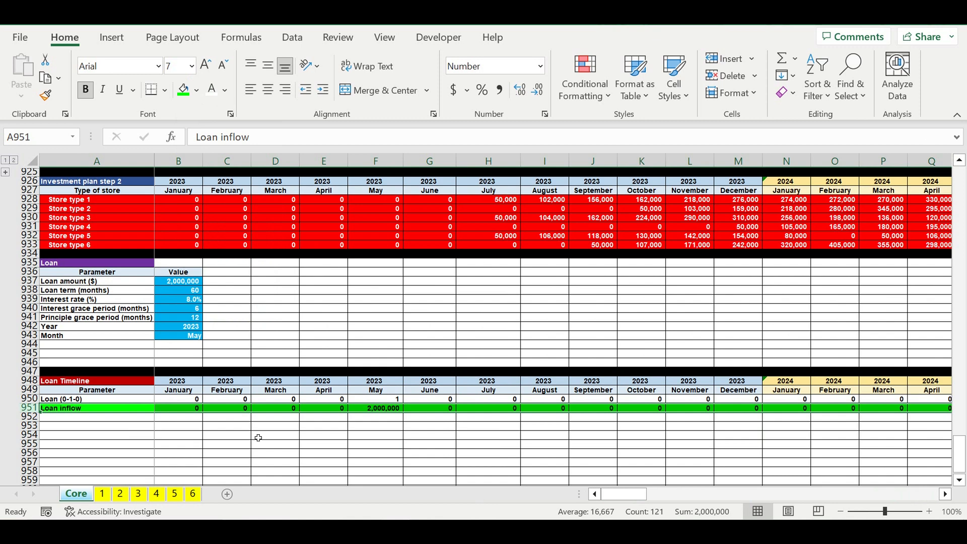
pyautogui.click(257, 436)
pyautogui.click(368, 409)
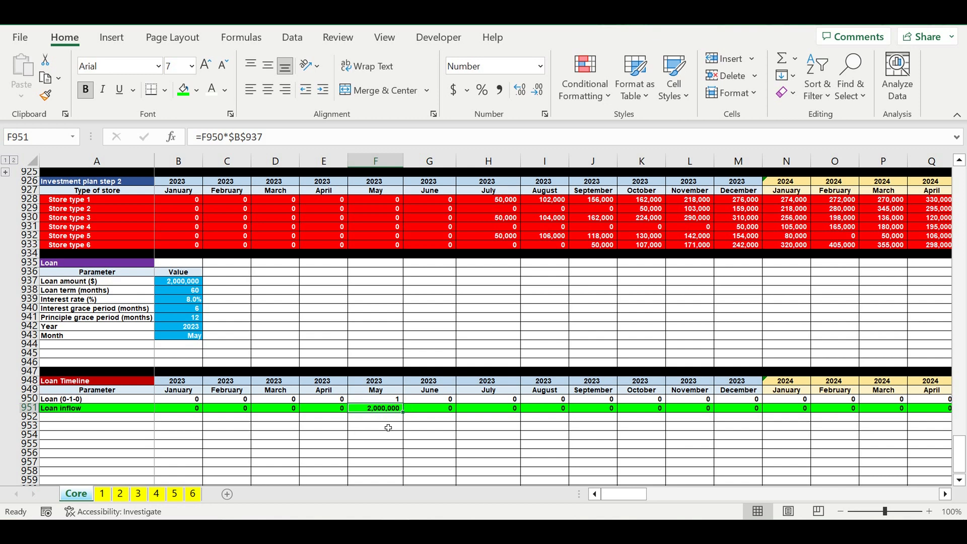
# - Add the row label Loan term start (0-1-0) in A952 of the Loan Timeline
pyautogui.press('Right')
pyautogui.click(193, 292)
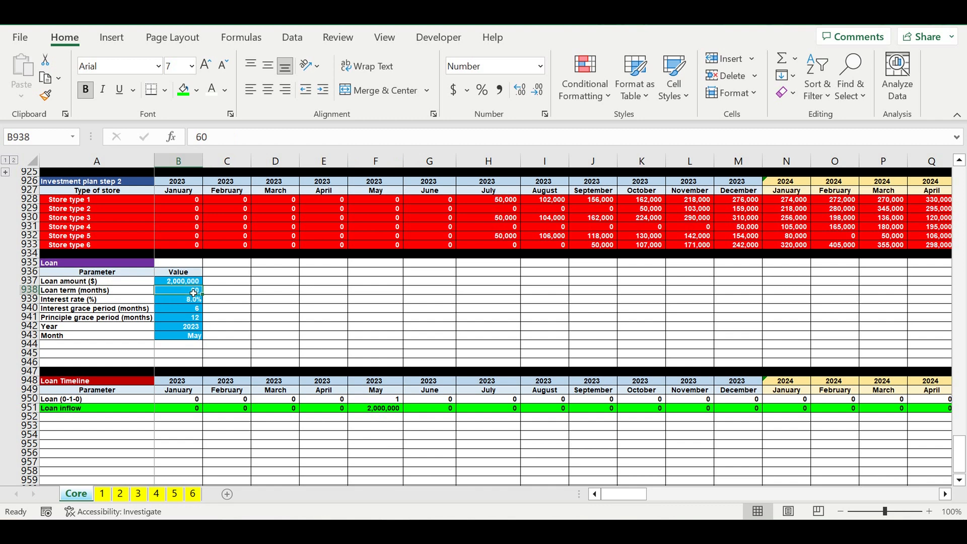
pyautogui.click(87, 418)
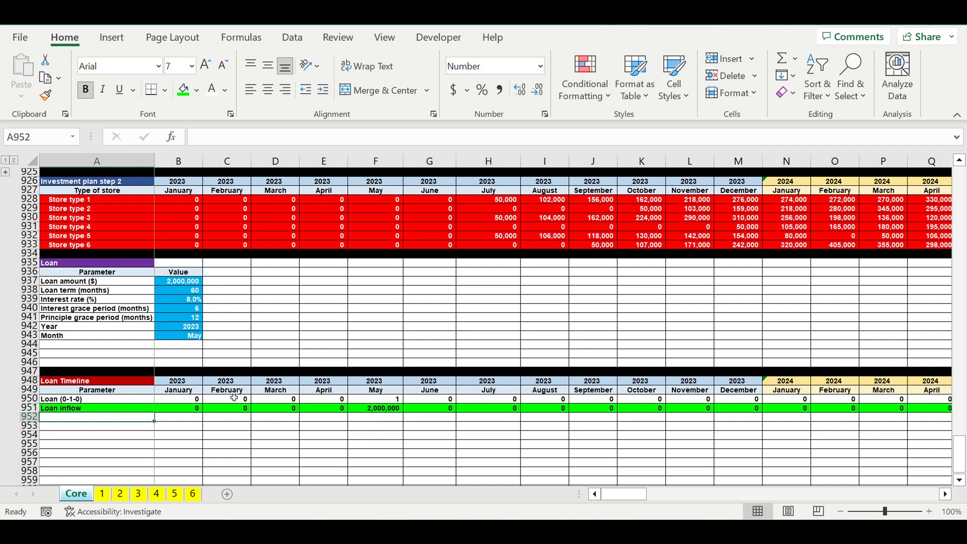
pyautogui.write('Loan te')
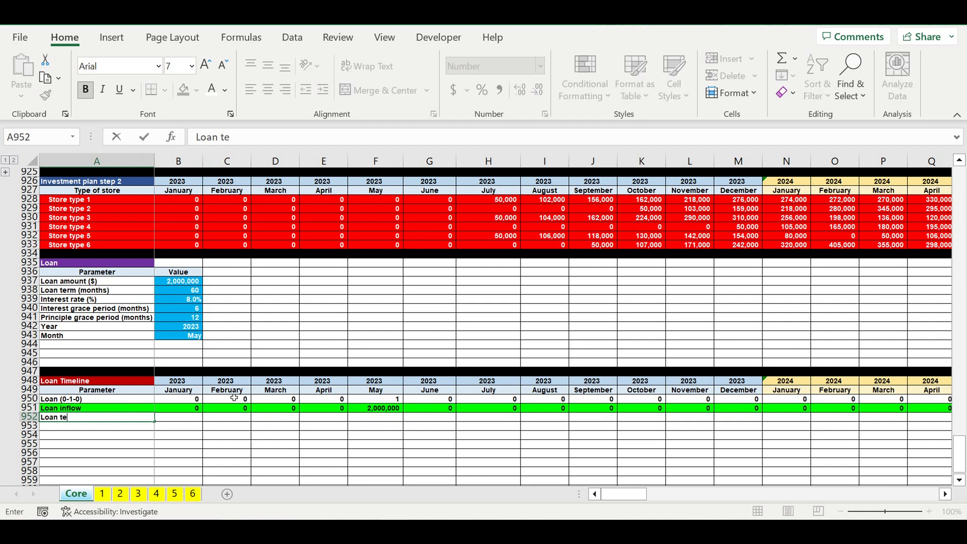
pyautogui.write('rm start (0-1-0)')
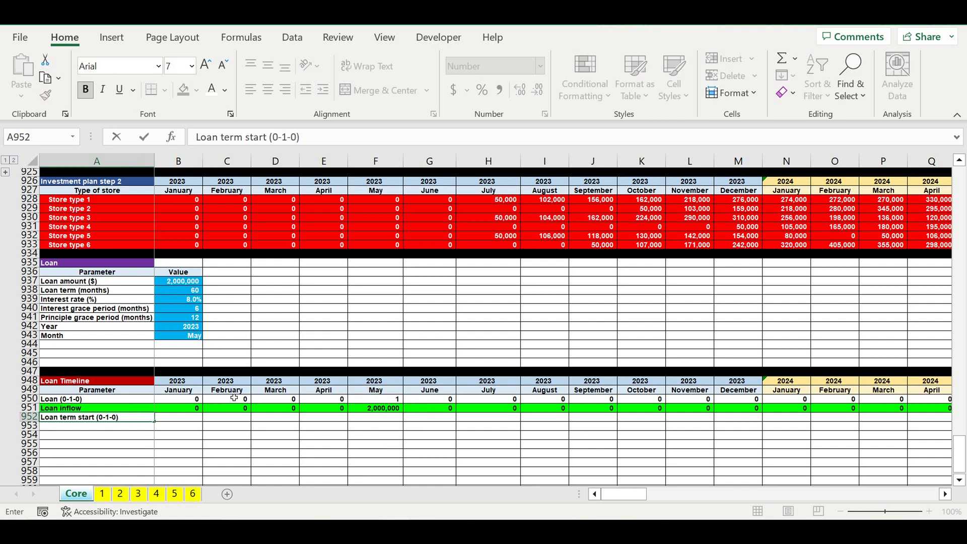
pyautogui.press('Return')
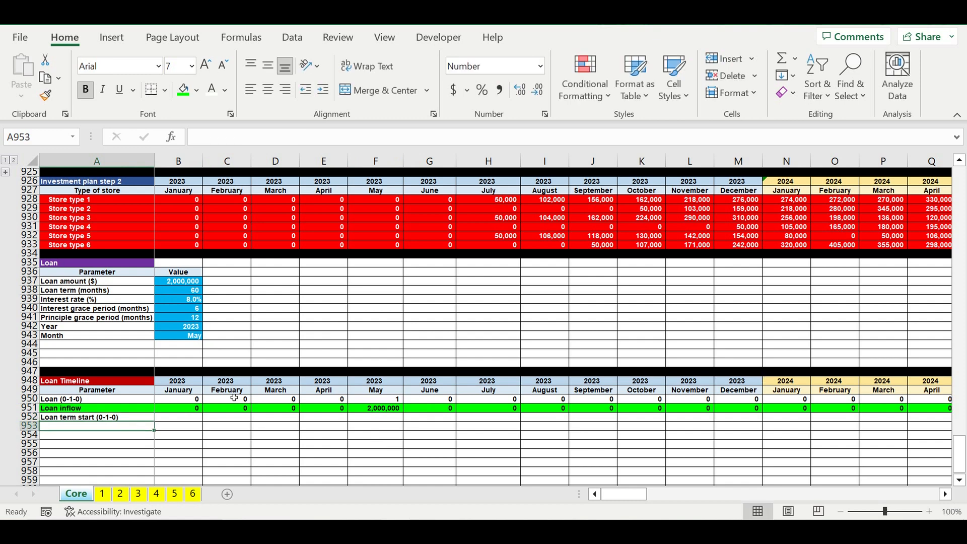
# - Enter 0 for January 2023 in B952 and the formula =B950 for February in C952
pyautogui.click(184, 419)
pyautogui.write('0')
pyautogui.click(222, 420)
pyautogui.write('=')
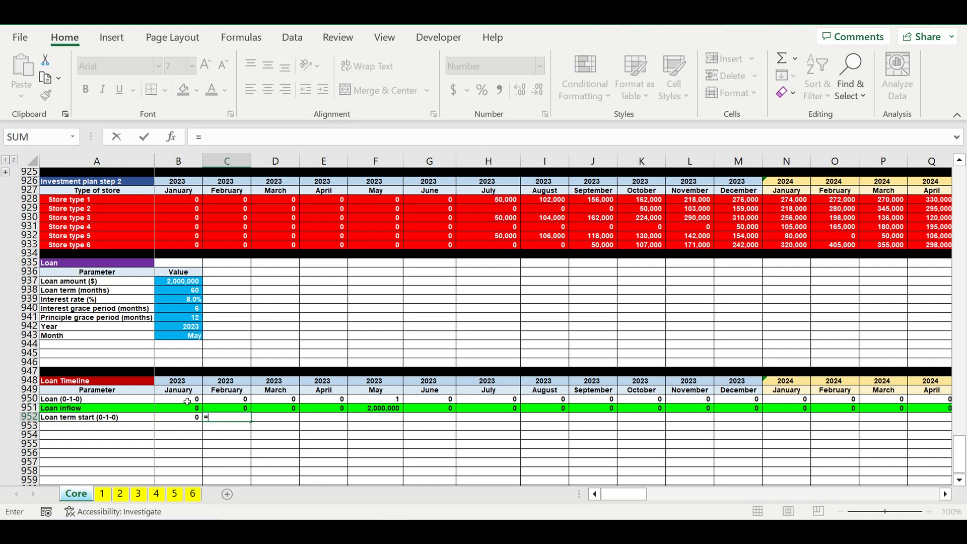
pyautogui.click(187, 401)
pyautogui.hotkey('ctrl', 'Return')
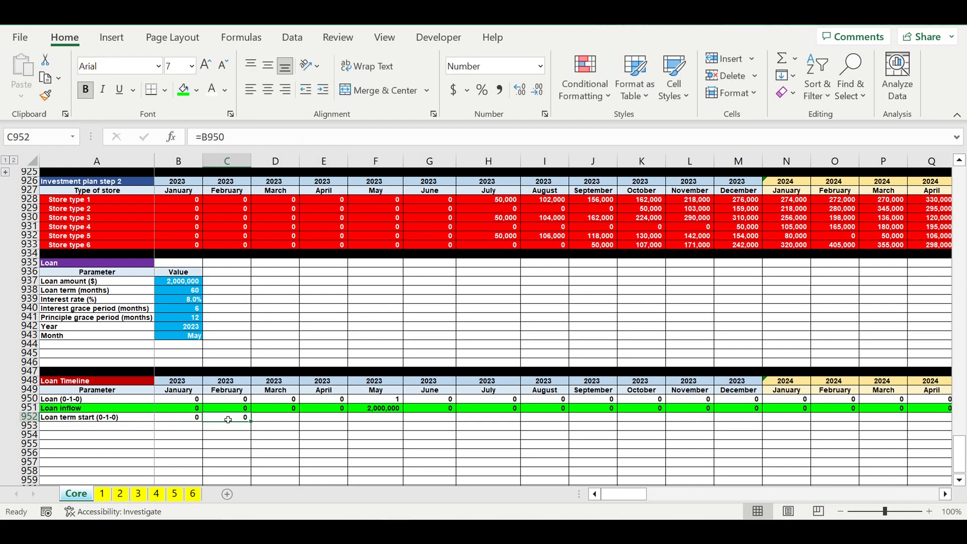
# - Fill the Loan term start formula from C952 across row 952 through December 2032 in column DQ
pyautogui.moveTo(251, 422); pyautogui.dragTo(785, 437)
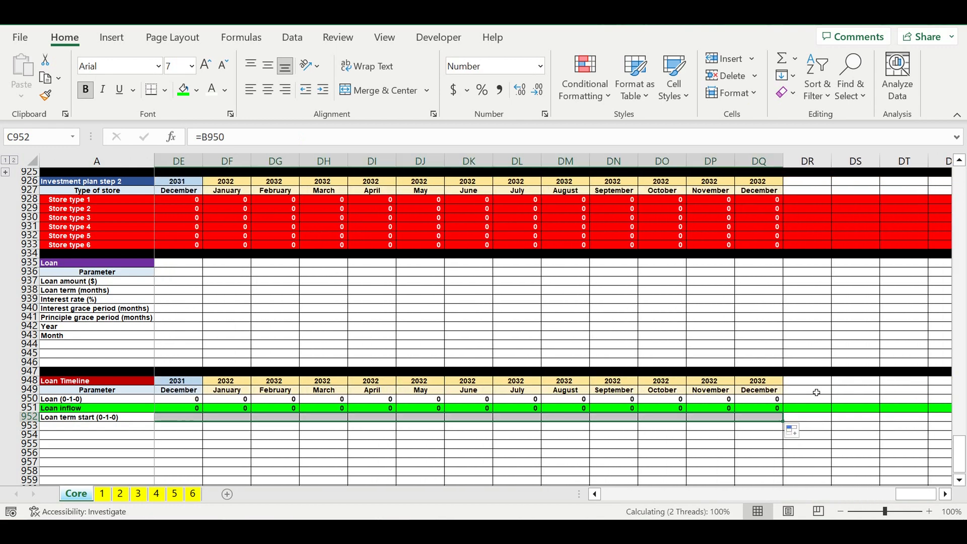
pyautogui.click(860, 437)
pyautogui.moveTo(916, 494); pyautogui.dragTo(506, 511)
pyautogui.click(256, 444)
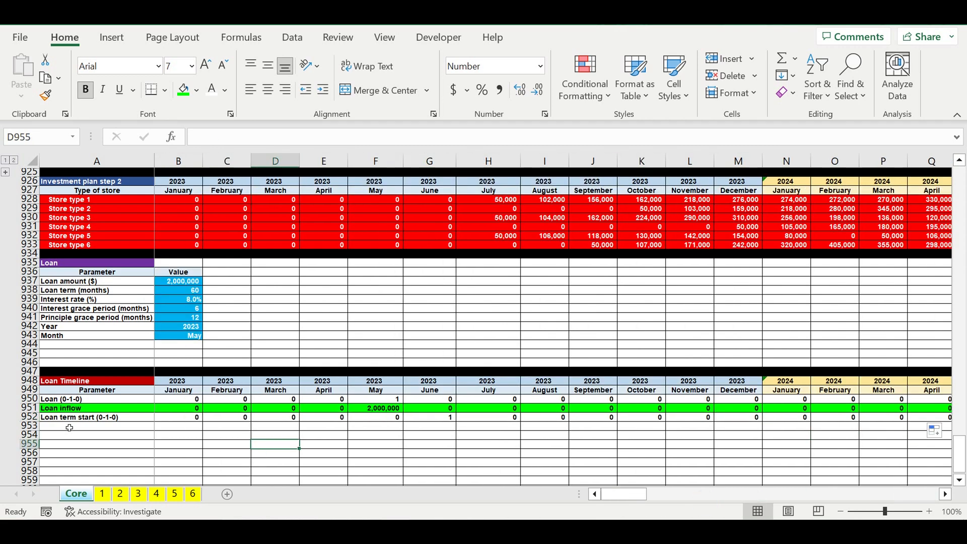
# - Copy the Loan term start label down to A953 and reword it as Loan term count (0-1-2-3-0)
pyautogui.click(69, 427)
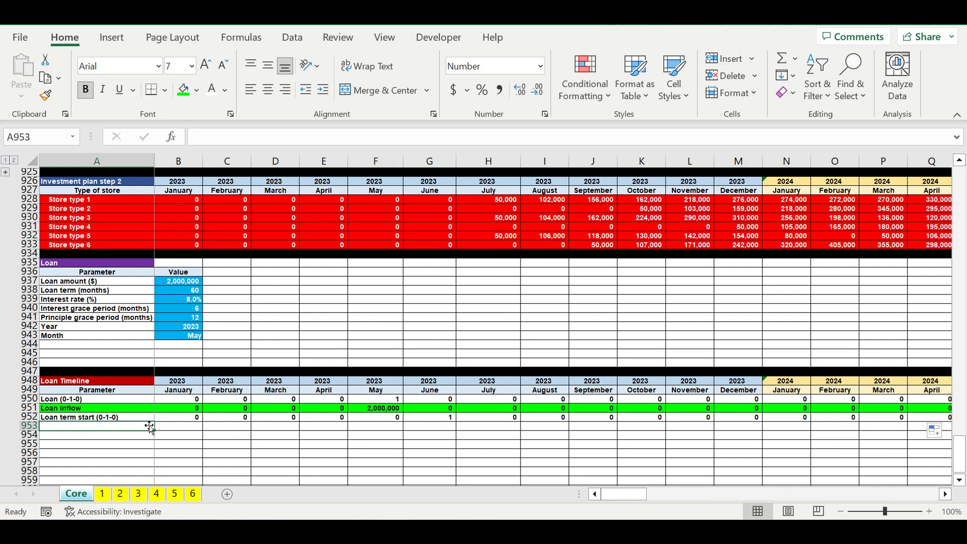
pyautogui.click(140, 418)
pyautogui.click(152, 427)
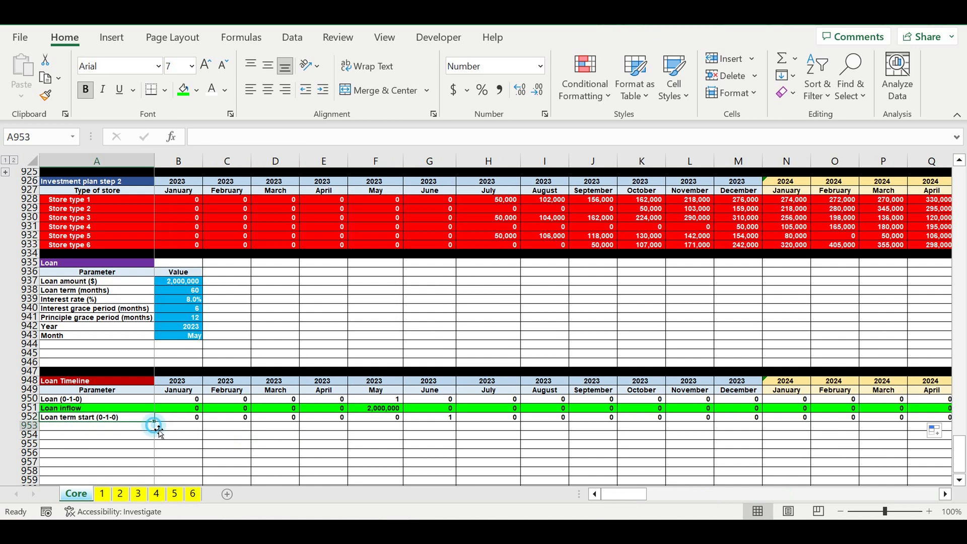
pyautogui.click(140, 418)
pyautogui.moveTo(154, 421); pyautogui.dragTo(122, 428)
pyautogui.click(122, 428)
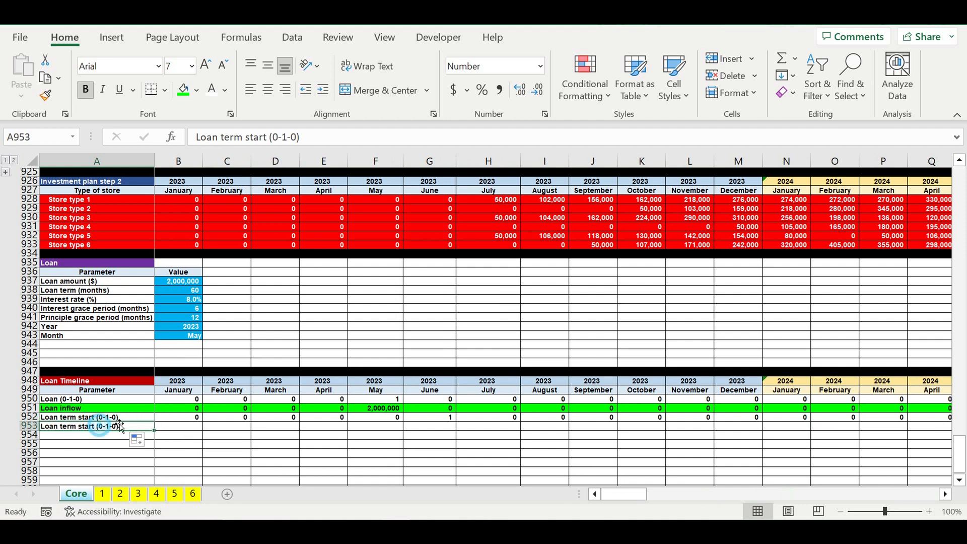
pyautogui.doubleClick(252, 143)
pyautogui.write('coun')
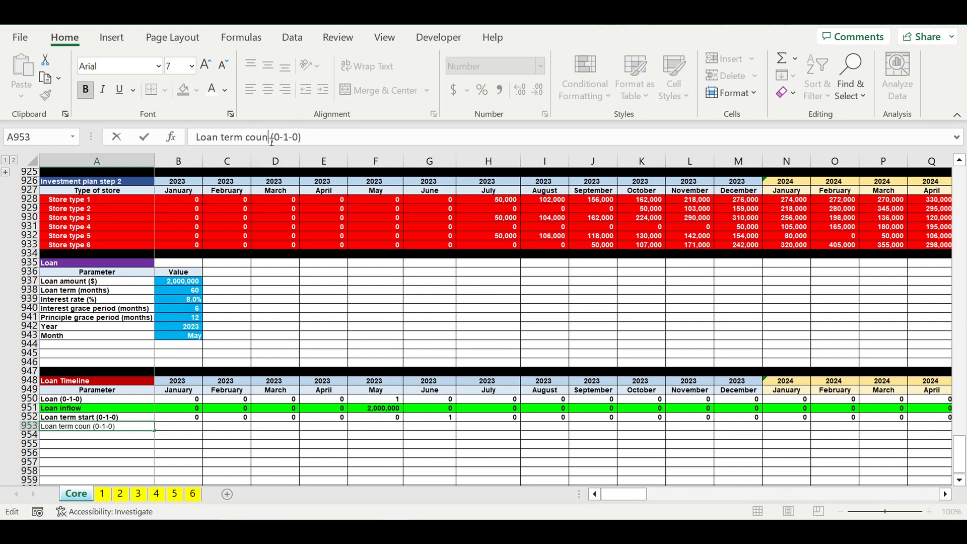
pyautogui.write('t')
pyautogui.moveTo(296, 138); pyautogui.dragTo(303, 138)
pyautogui.write('2-3-0')
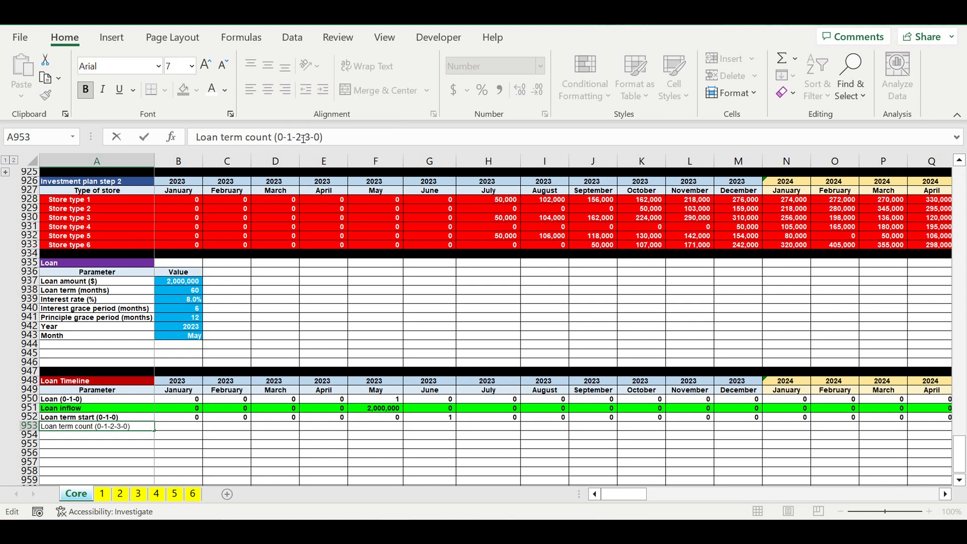
pyautogui.press('Return')
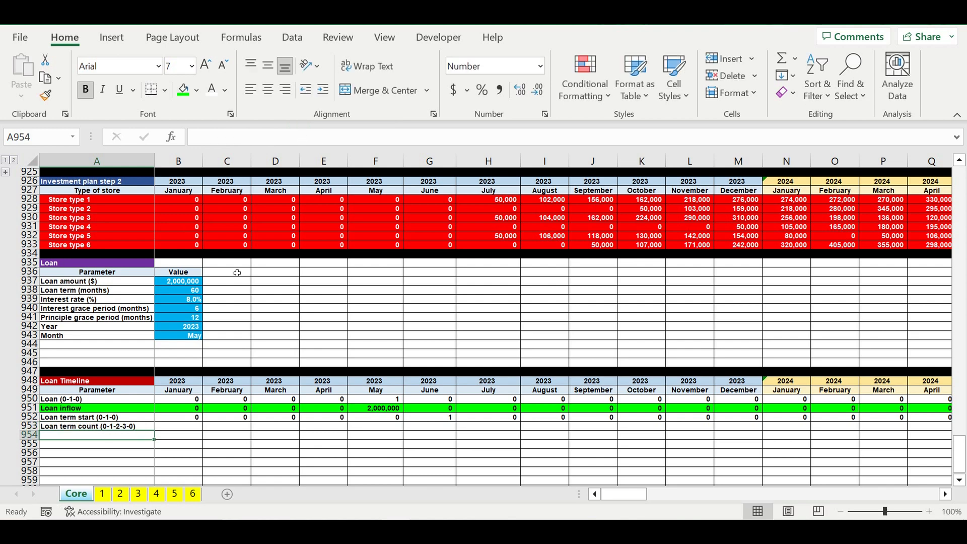
# - Link the January 2023 loan term count in B953 to the term start flag with =B952
pyautogui.click(178, 426)
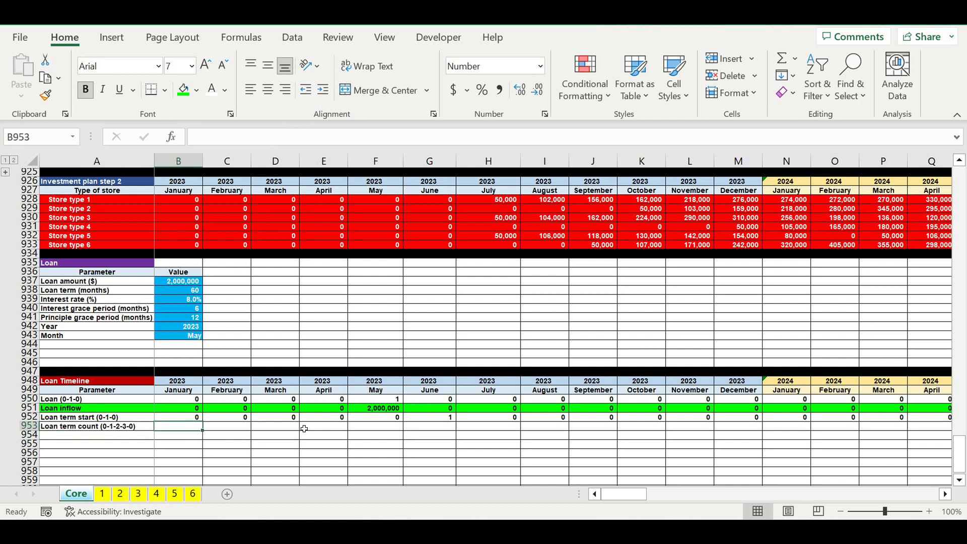
pyautogui.write('=if')
pyautogui.press('BackSpace')
pyautogui.press('BackSpace')
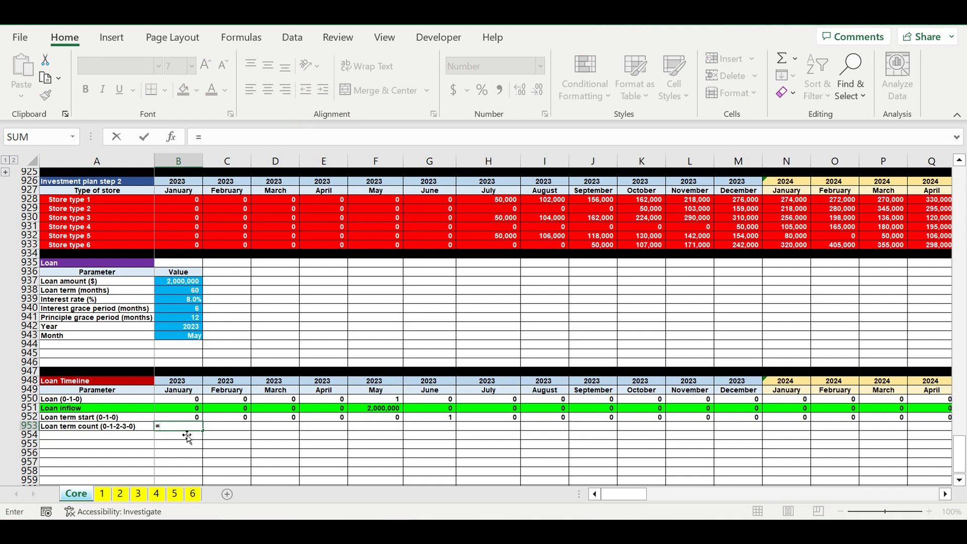
pyautogui.click(175, 419)
pyautogui.press('Return')
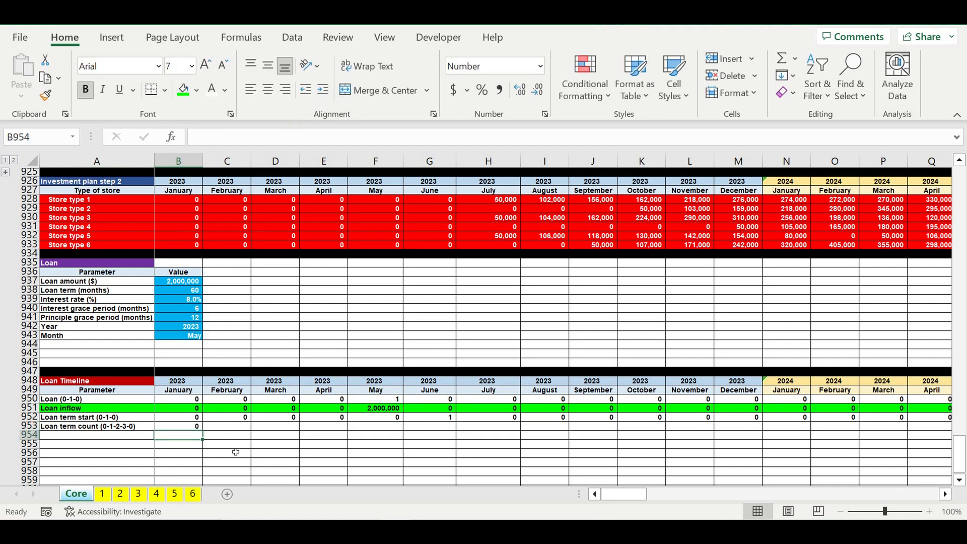
# - Begin the February loan term count formula in C953 with =if(and(B953=0,C952=0),0, as its first condition
pyautogui.click(221, 428)
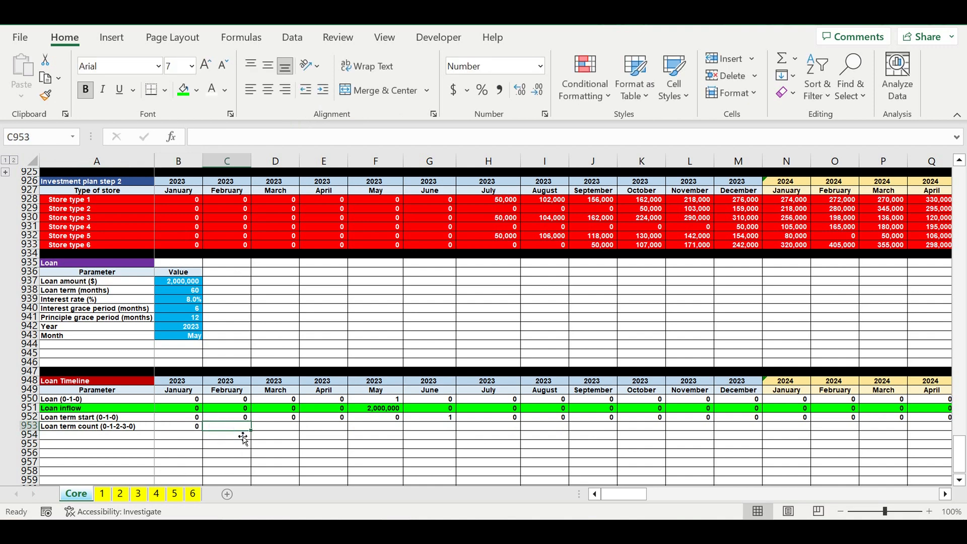
pyautogui.write('=')
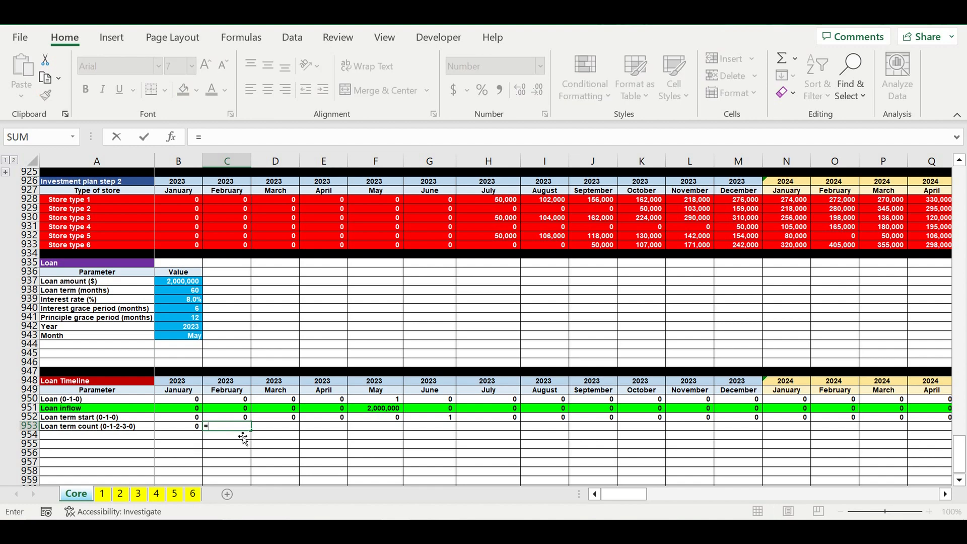
pyautogui.write('if')
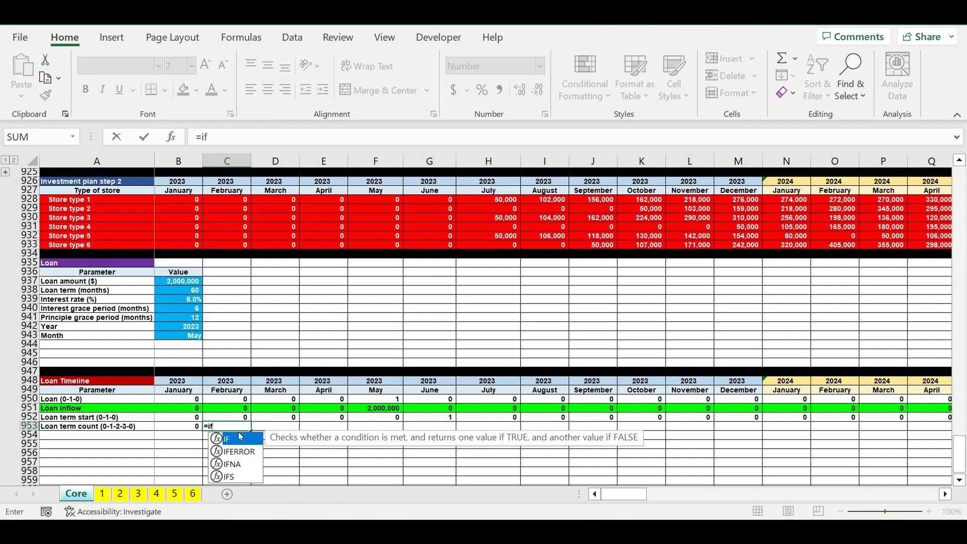
pyautogui.write('(and(')
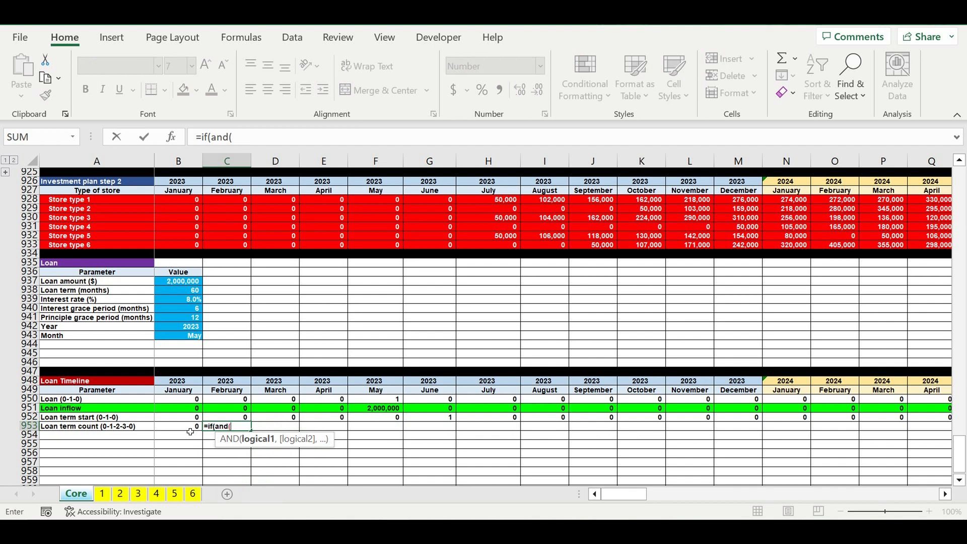
pyautogui.click(188, 429)
pyautogui.write('=0,')
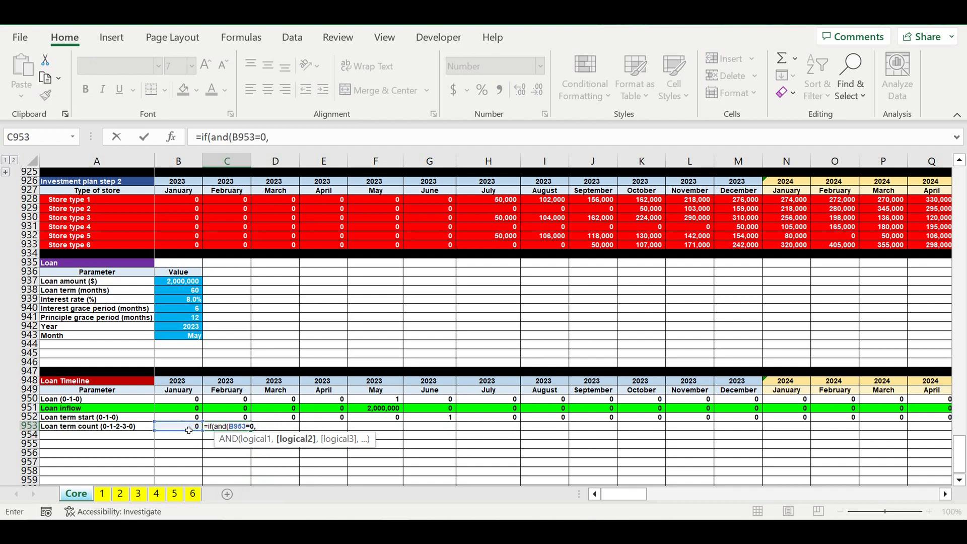
pyautogui.click(222, 418)
pyautogui.write('=')
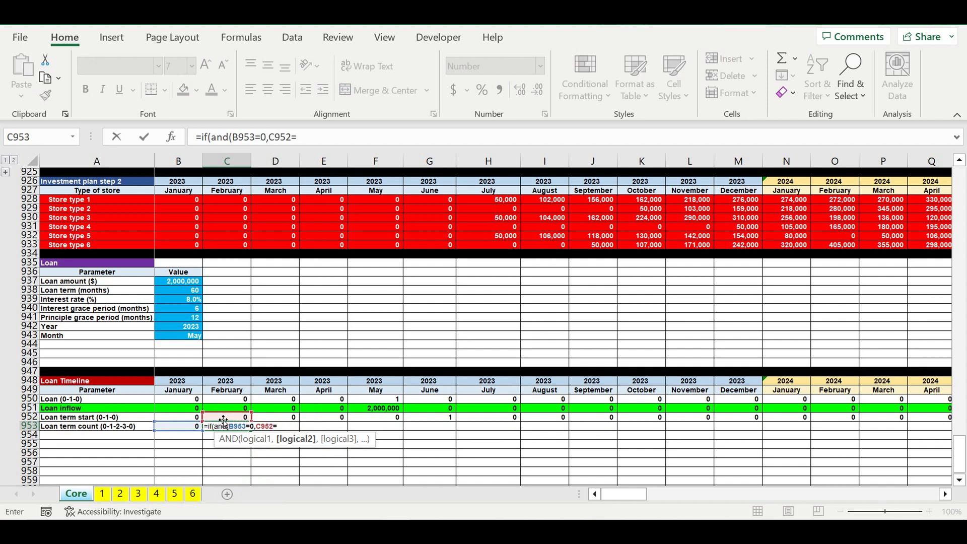
pyautogui.write('0),0')
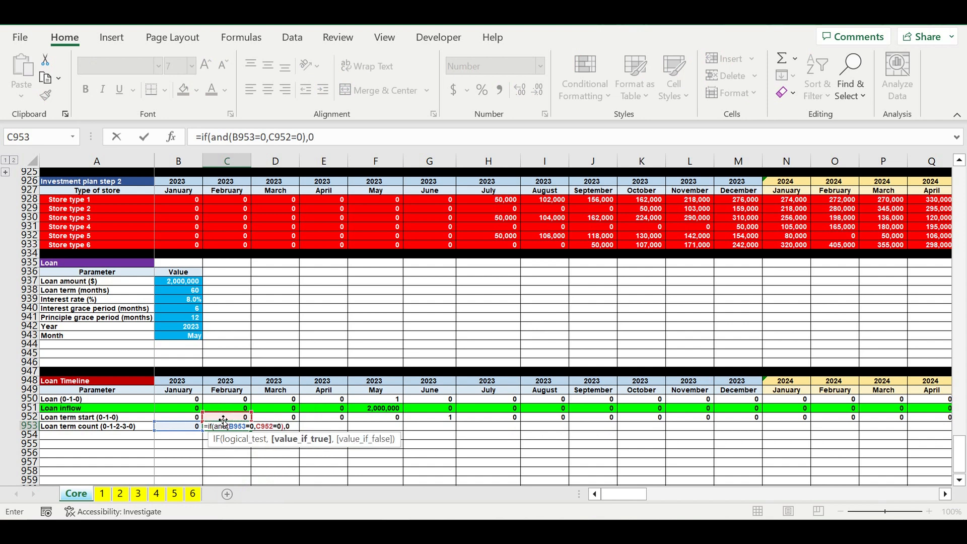
pyautogui.write(',')
# - Duplicate the IF condition inside the C953 formula and adapt the copy to if(and(B953=0,C952>0),1,
pyautogui.moveTo(317, 139); pyautogui.dragTo(207, 141)
pyautogui.hotkey('ctrl', 'c')
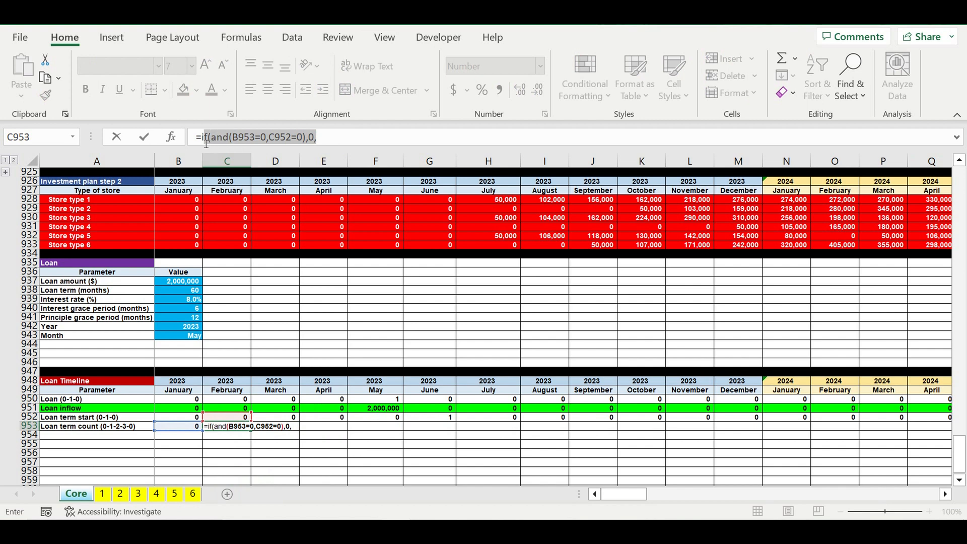
pyautogui.click(331, 137)
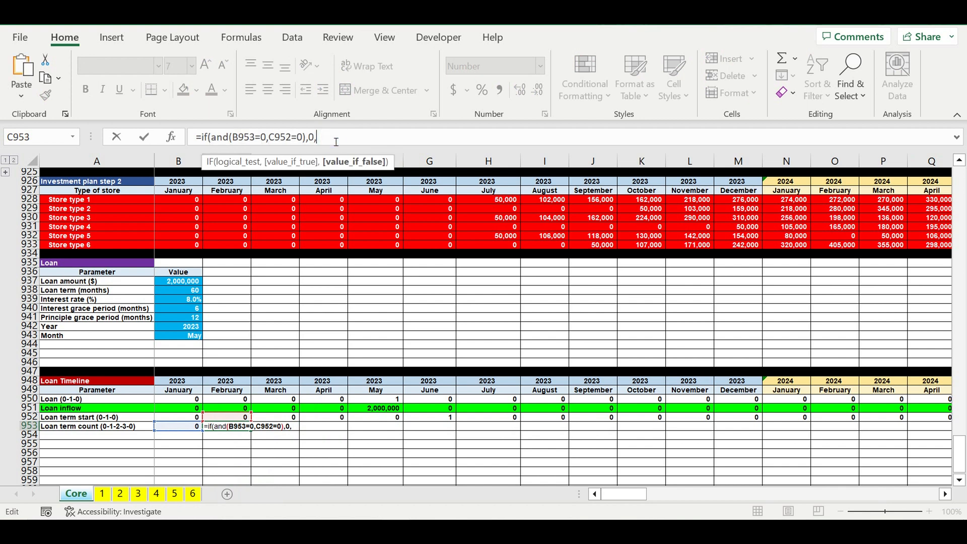
pyautogui.hotkey('ctrl', 'v')
pyautogui.moveTo(406, 137); pyautogui.dragTo(412, 137)
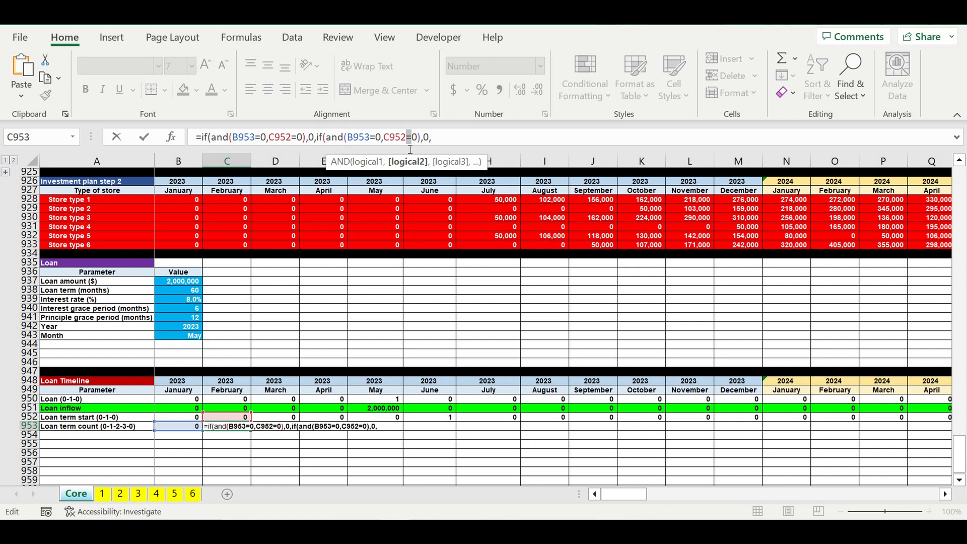
pyautogui.write('>')
pyautogui.moveTo(422, 138); pyautogui.dragTo(430, 140)
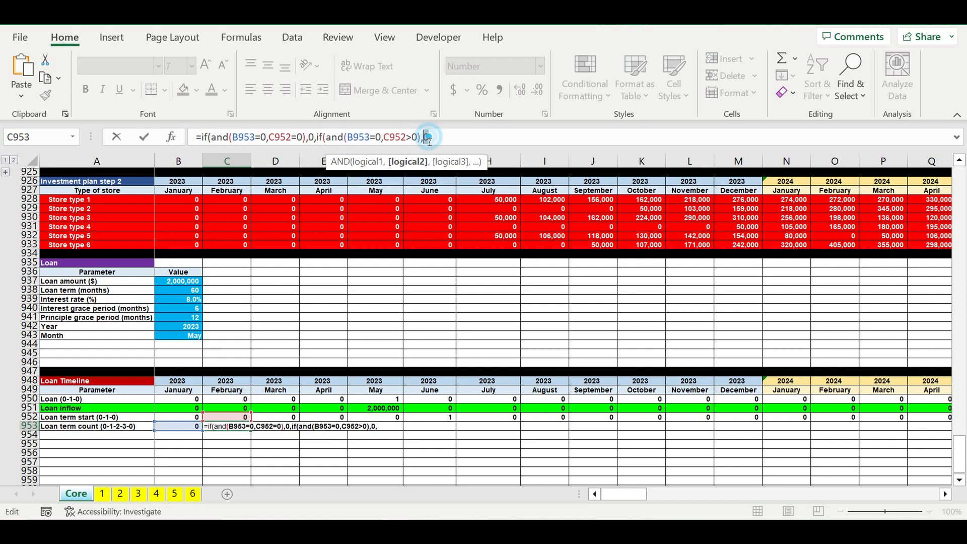
pyautogui.write('1,')
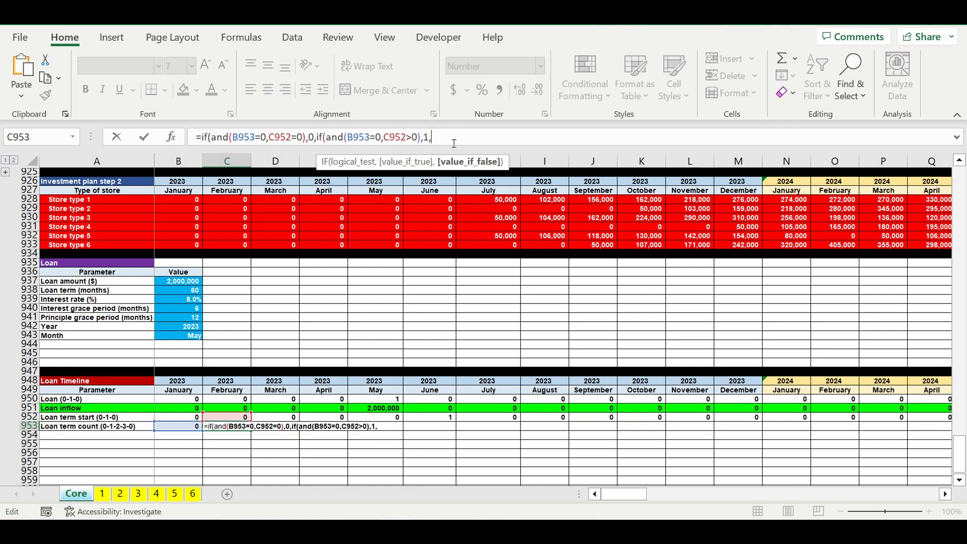
pyautogui.write('if(and(')
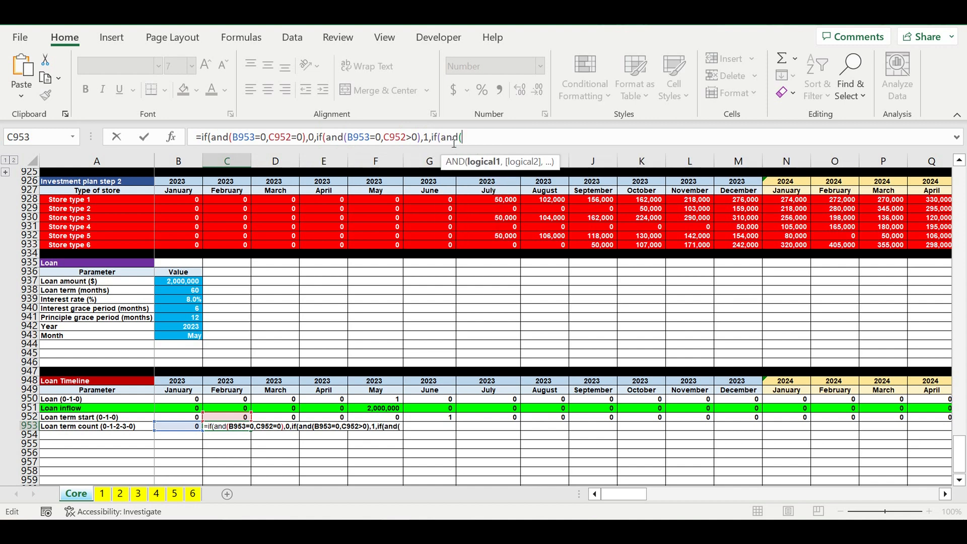
# - Extend the C953 formula with a third nested condition, if(and(B953>0,B953<B938, comparing the previous count with the loan term
pyautogui.click(178, 428)
pyautogui.write('>0,')
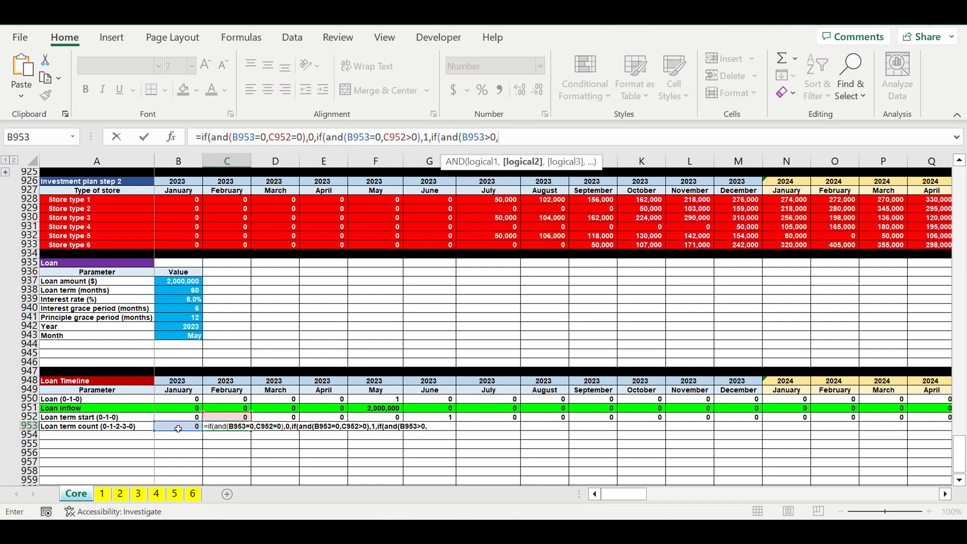
pyautogui.click(178, 429)
pyautogui.write('<')
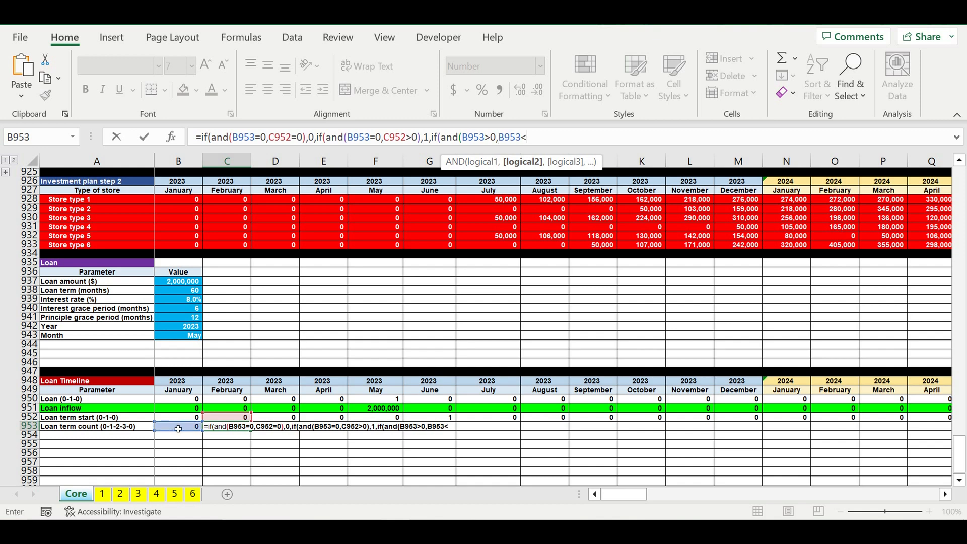
pyautogui.click(179, 291)
# - Make the loan term reference in the C953 formula absolute as $B$938 and close the AND condition
pyautogui.click(555, 137)
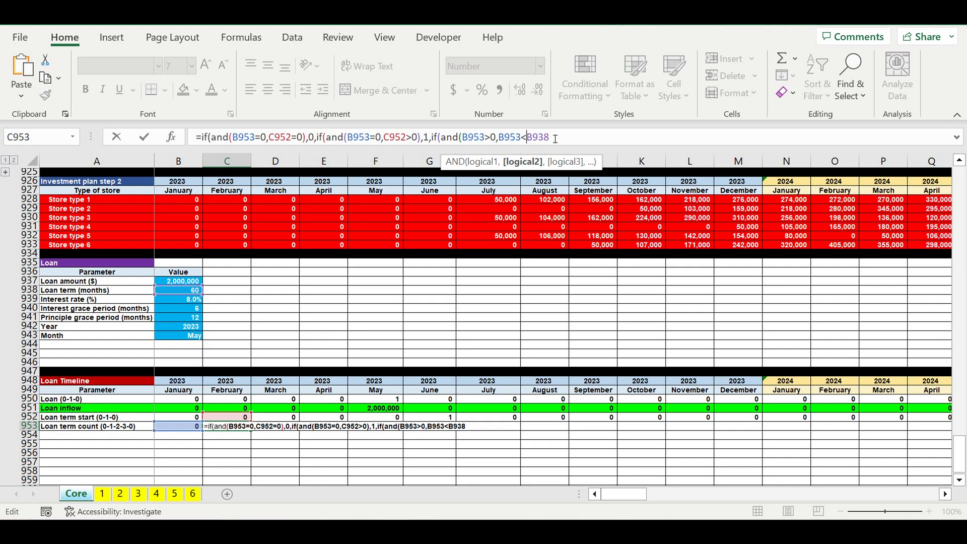
pyautogui.write('$B')
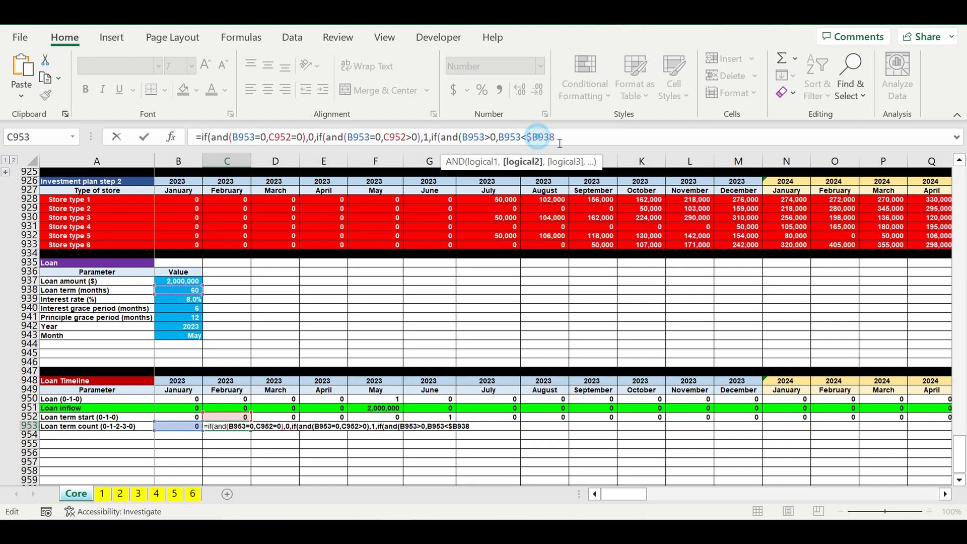
pyautogui.write('$')
pyautogui.click(569, 138)
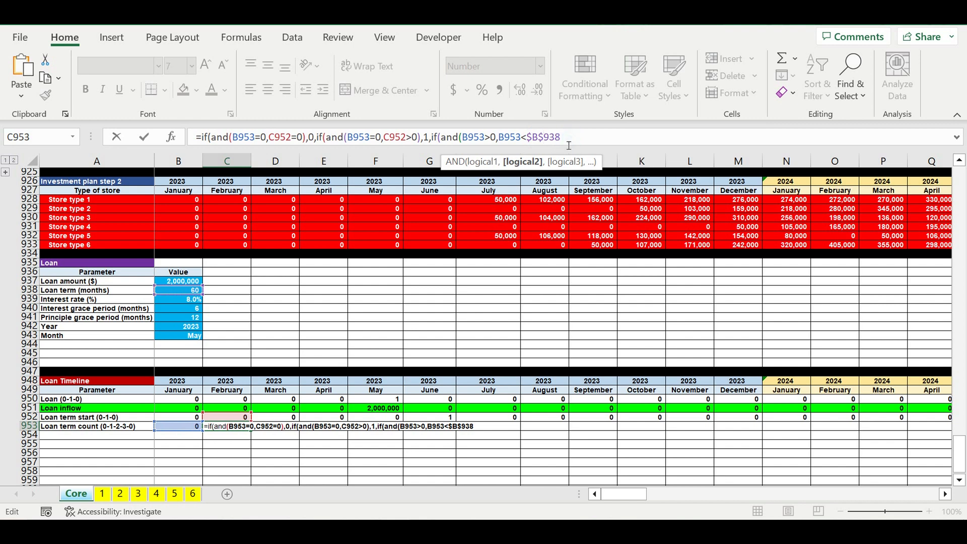
pyautogui.write('),')
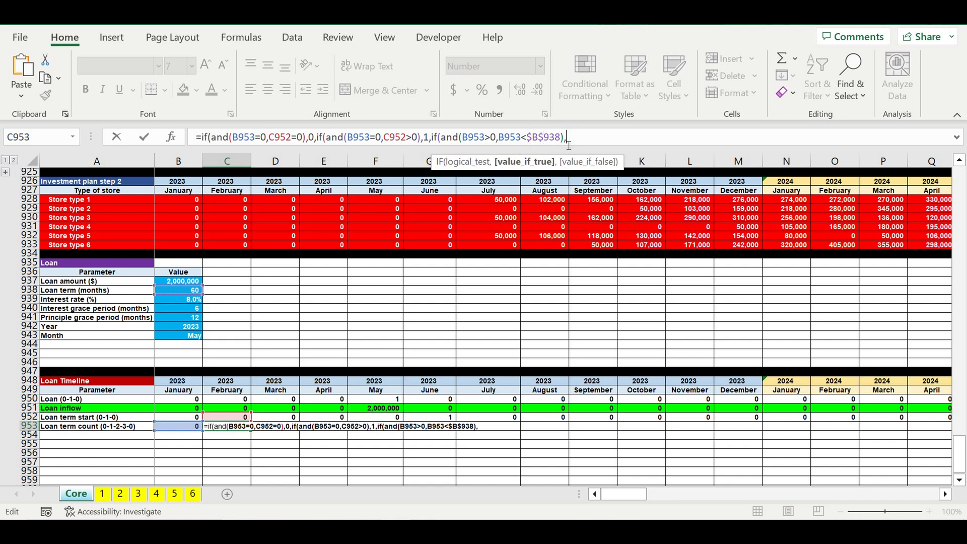
# - Complete the C953 formula with B953+1 as the true result and 0 as the false result, closing all IFs
pyautogui.click(180, 428)
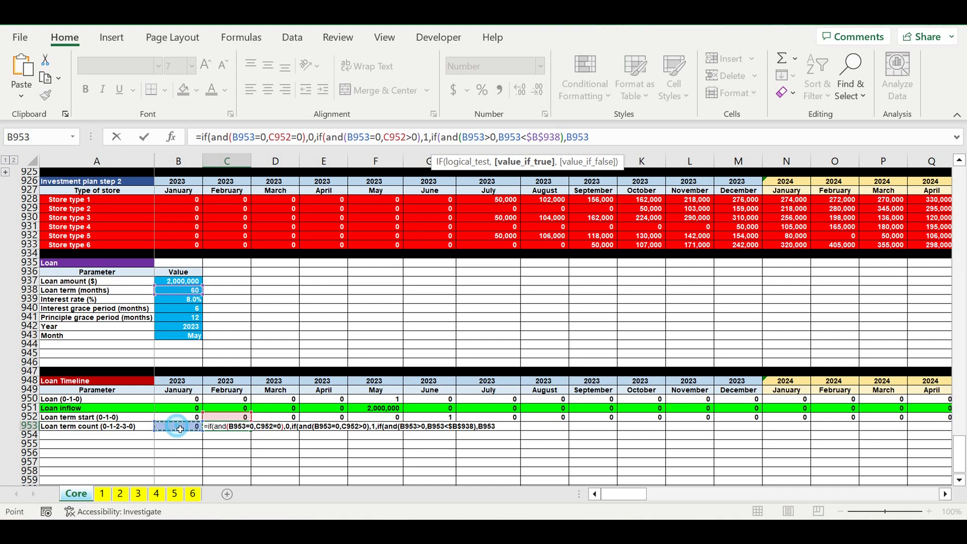
pyautogui.write('+1')
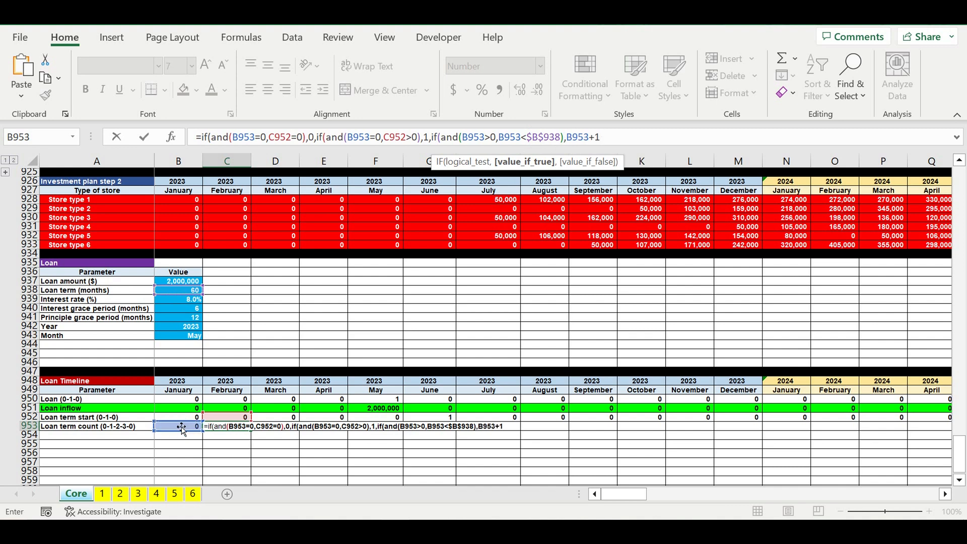
pyautogui.write(',0')
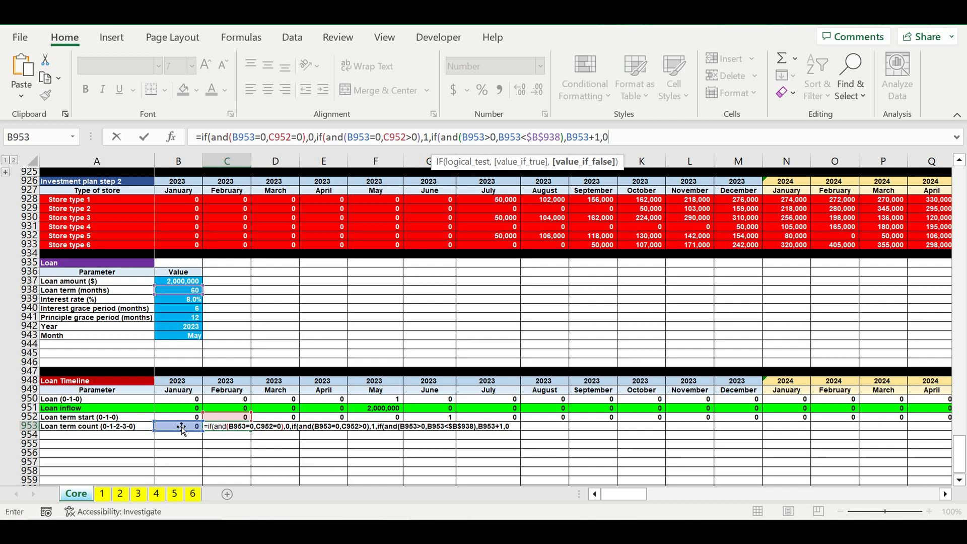
pyautogui.write(')))')
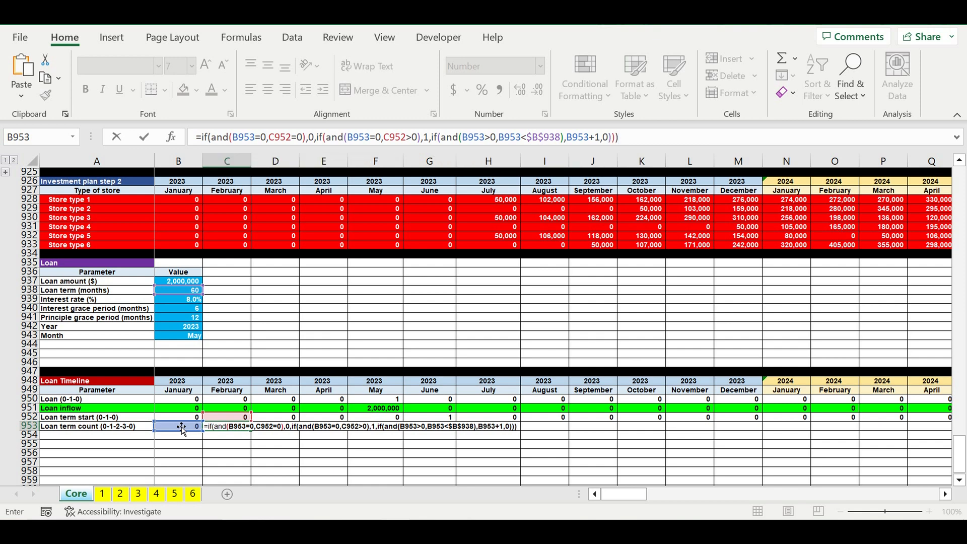
pyautogui.press('Return')
# - Fill the loan term count formula from C953 across row 953 through December 2032 in column DQ
pyautogui.click(223, 430)
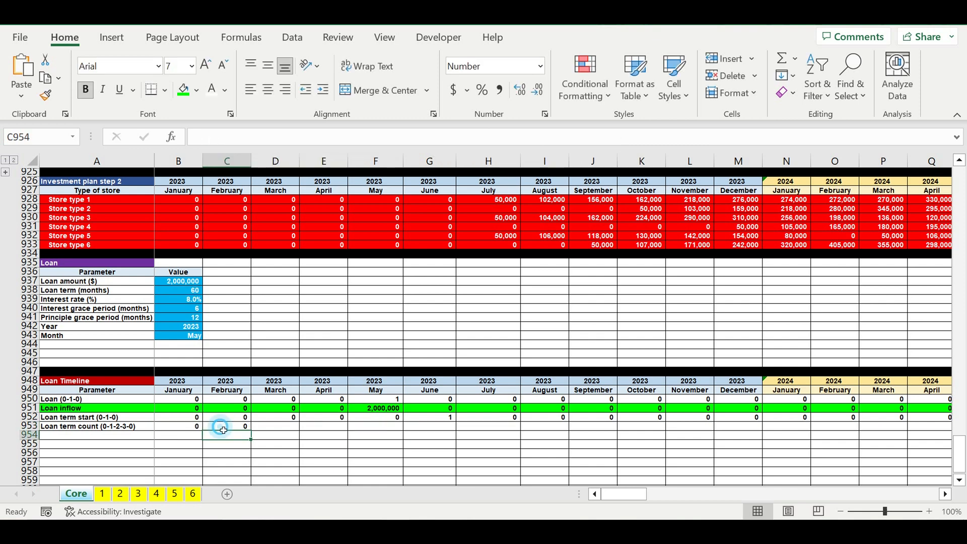
pyautogui.moveTo(251, 431); pyautogui.dragTo(810, 430)
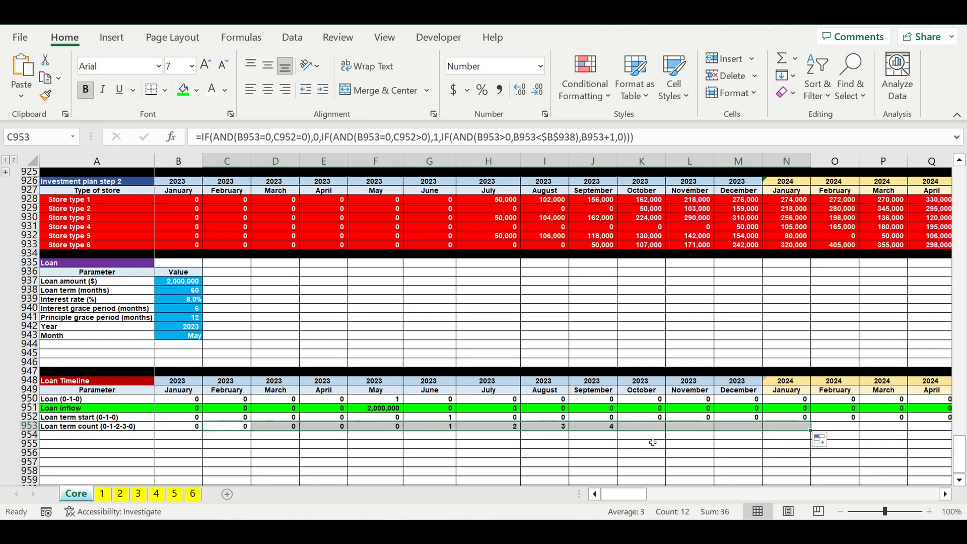
pyautogui.moveTo(429, 426); pyautogui.dragTo(791, 428)
pyautogui.click(792, 428)
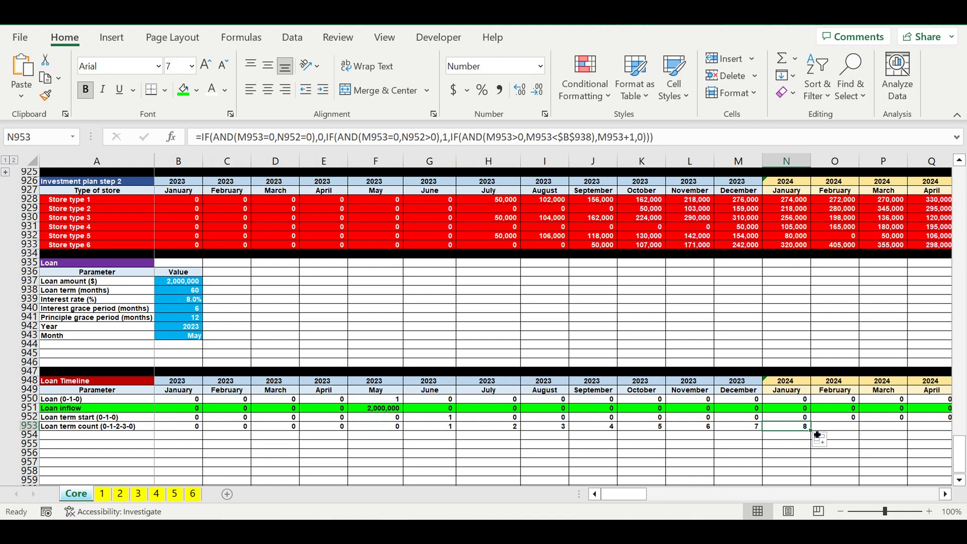
pyautogui.moveTo(817, 436)
pyautogui.mouseDown()
pyautogui.moveTo(947, 427)
pyautogui.moveTo(876, 428)
pyautogui.moveTo(947, 428)
pyautogui.moveTo(953, 442)
pyautogui.moveTo(826, 443)
pyautogui.mouseUp()
pyautogui.click(693, 457)
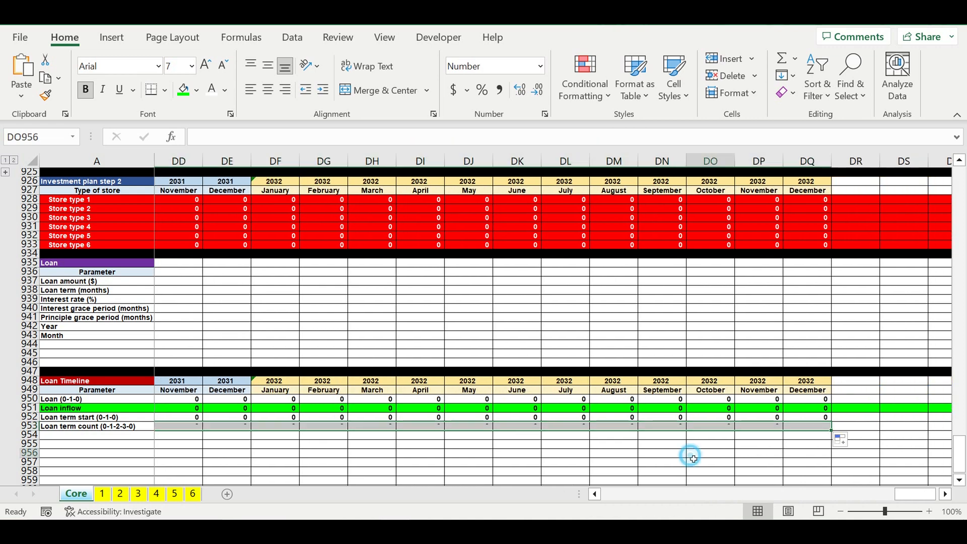
# - Check where the loan term count starts and ends along row 953, and review the loan term and principle grace period parameters
pyautogui.moveTo(897, 493); pyautogui.dragTo(771, 489)
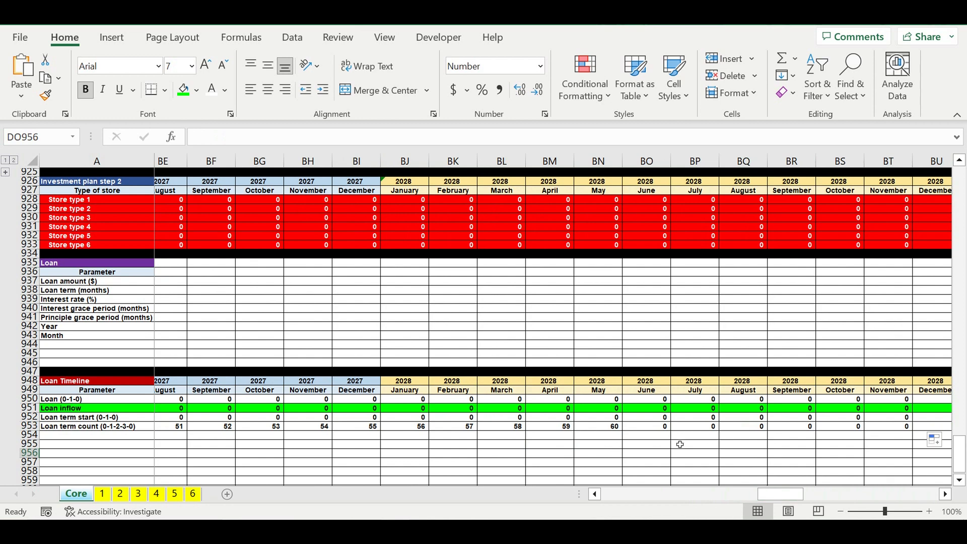
pyautogui.click(646, 444)
pyautogui.moveTo(610, 427); pyautogui.dragTo(795, 426)
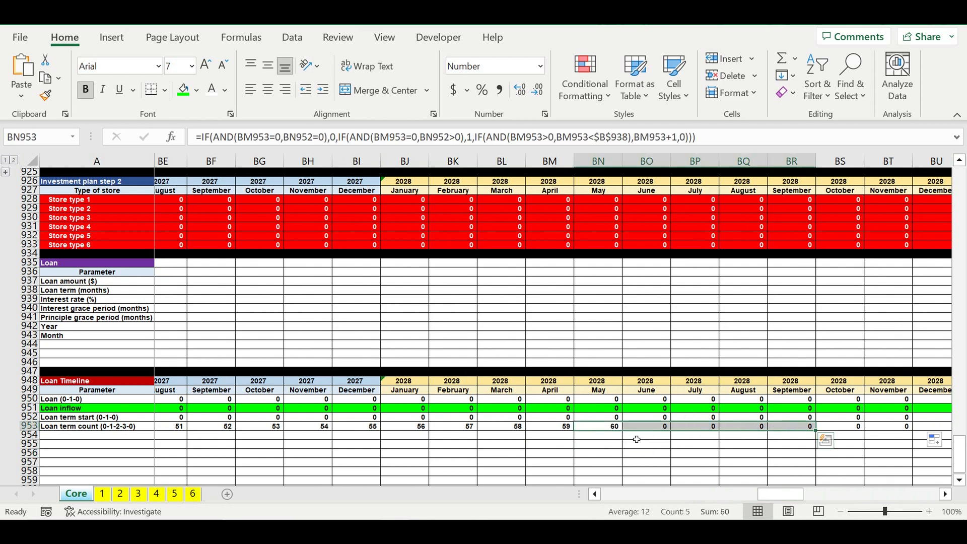
pyautogui.click(604, 427)
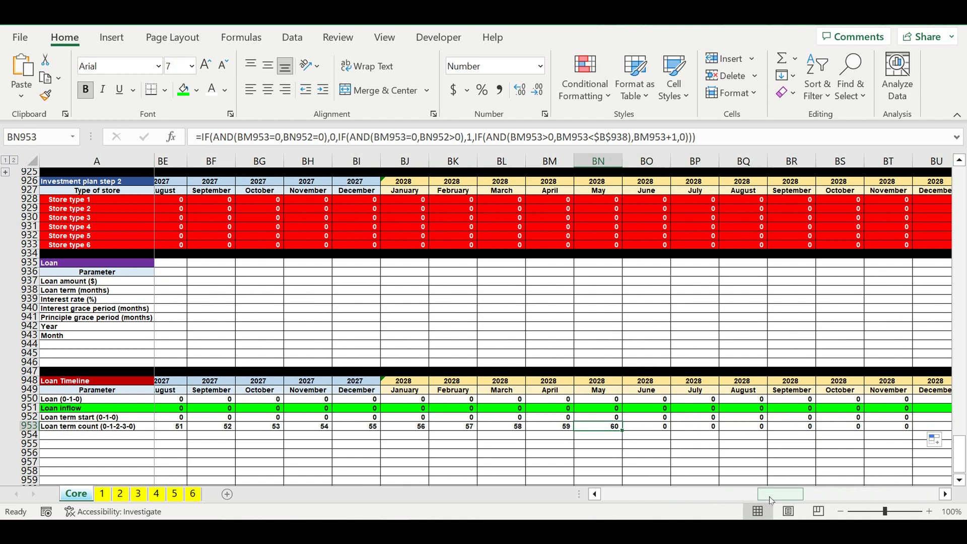
pyautogui.moveTo(769, 499); pyautogui.dragTo(613, 498)
pyautogui.click(421, 429)
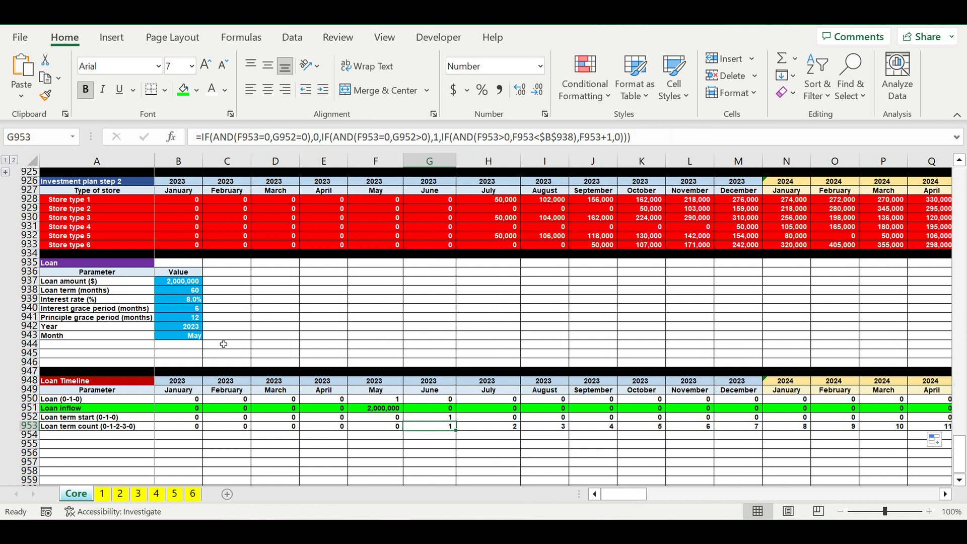
pyautogui.click(59, 319)
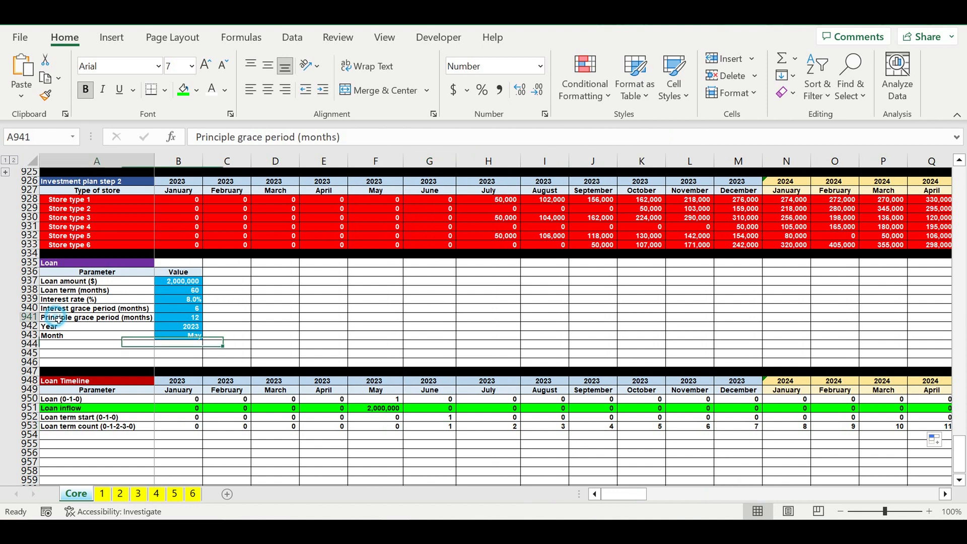
pyautogui.click(178, 321)
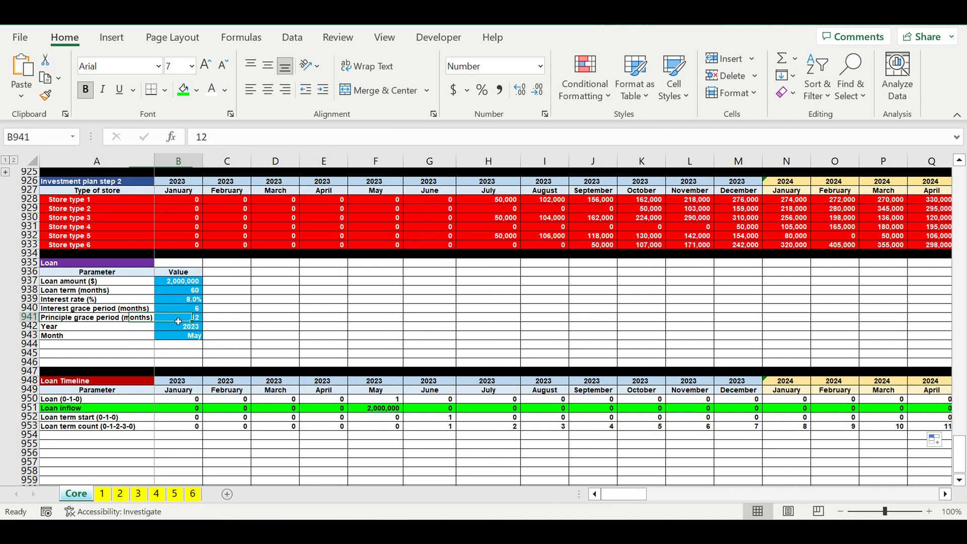
pyautogui.click(177, 294)
pyautogui.click(181, 319)
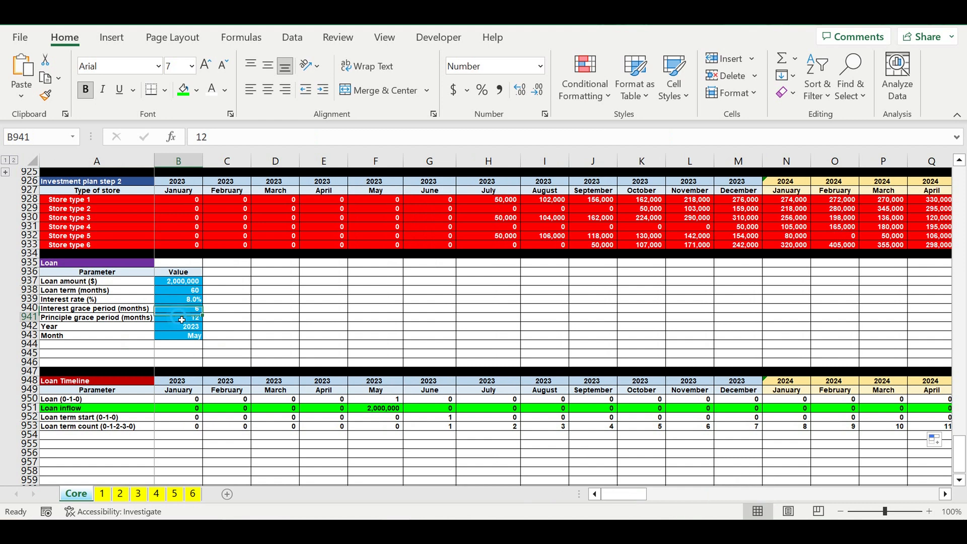
# - Add the parameter label Principle payment ($/month) in A944, below Month in the Loan table
pyautogui.click(92, 349)
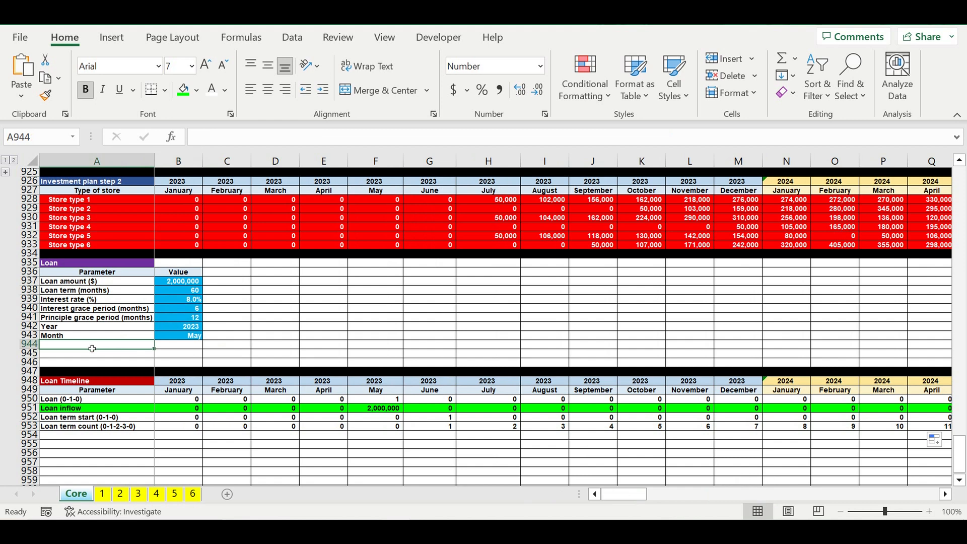
pyautogui.write('Principle')
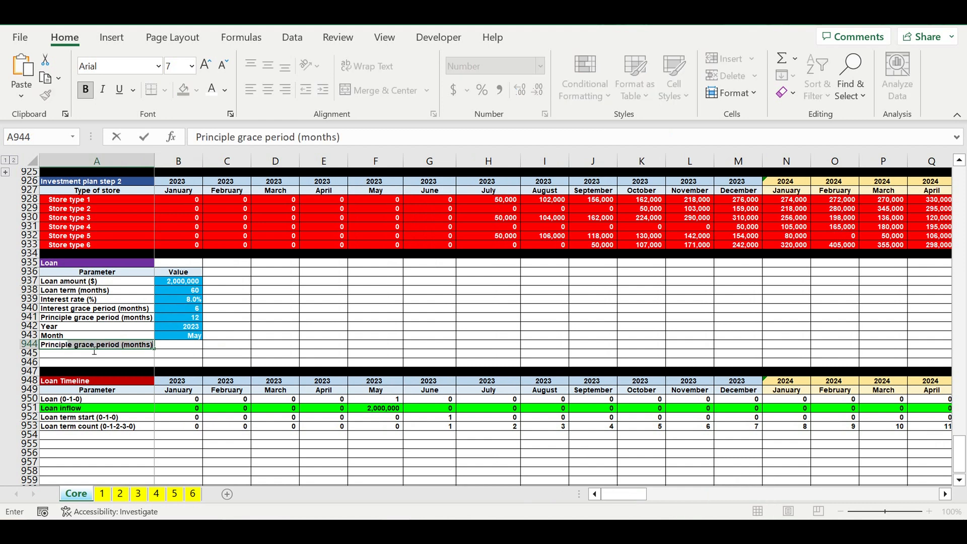
pyautogui.write(' payment')
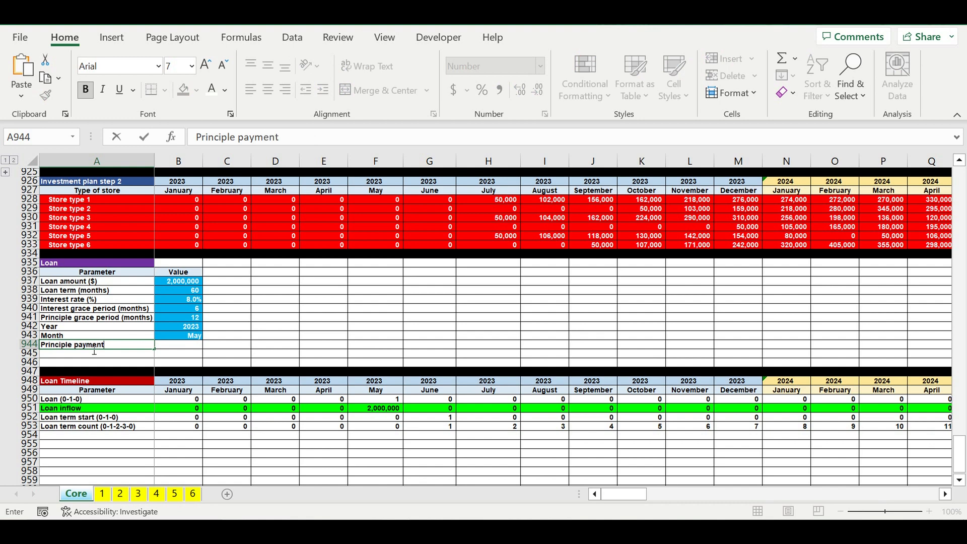
pyautogui.write(' ($/month)')
pyautogui.press('Return')
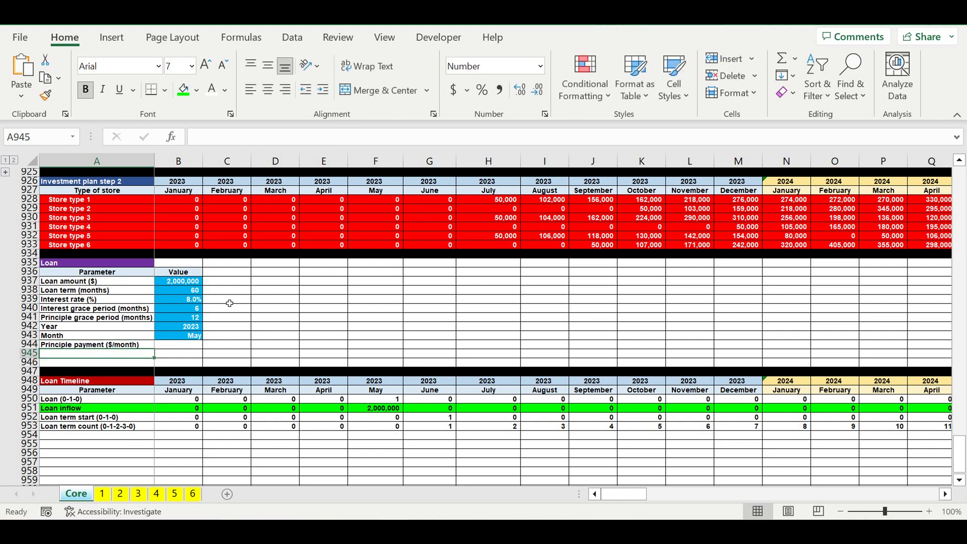
# - Calculate the monthly principle payment in B944 with =B937/(B938-B941)
pyautogui.press('Up')
pyautogui.press('Right')
pyautogui.write('=')
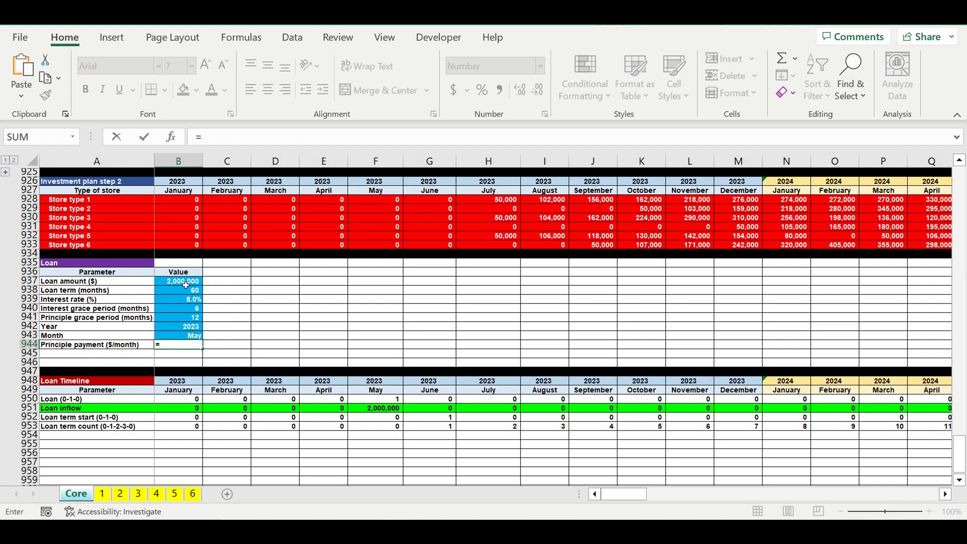
pyautogui.click(185, 285)
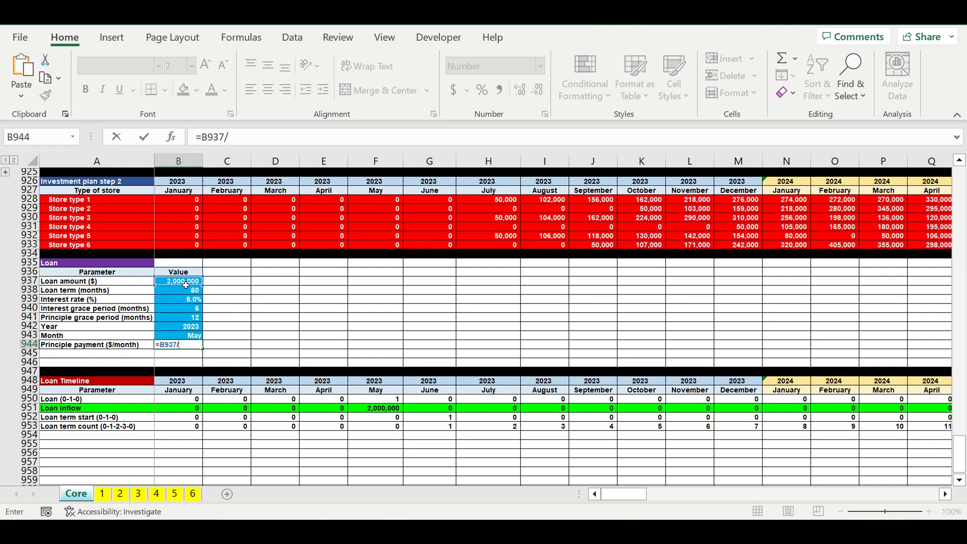
pyautogui.write('(')
pyautogui.click(184, 292)
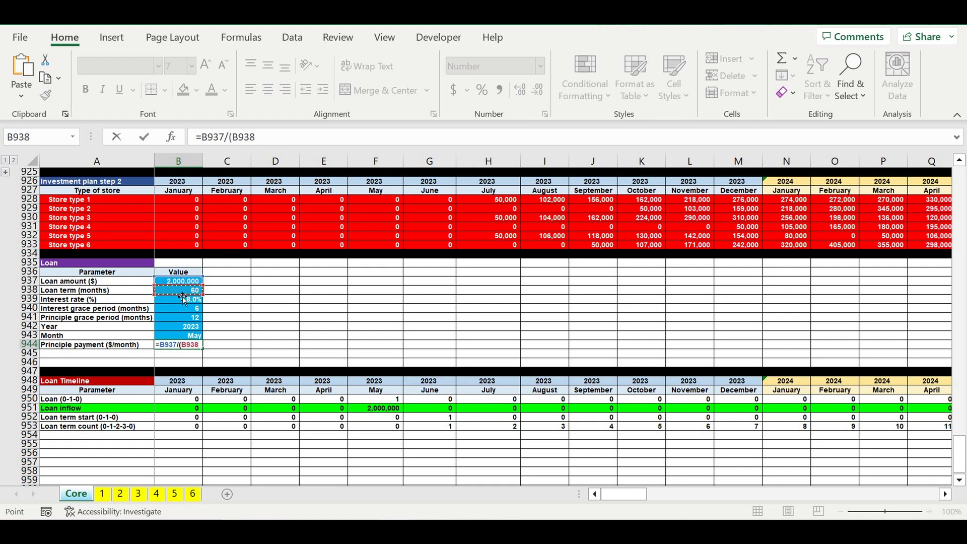
pyautogui.write('-')
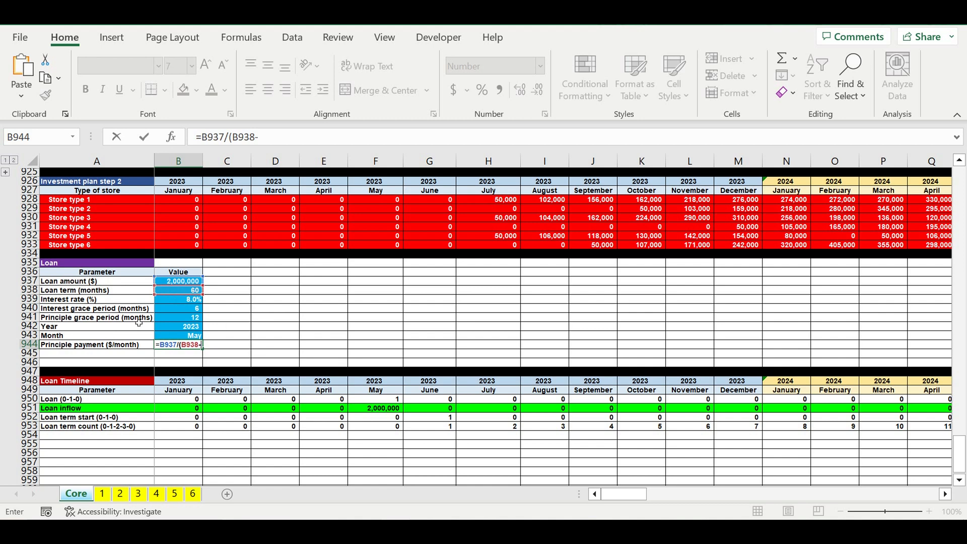
pyautogui.click(175, 317)
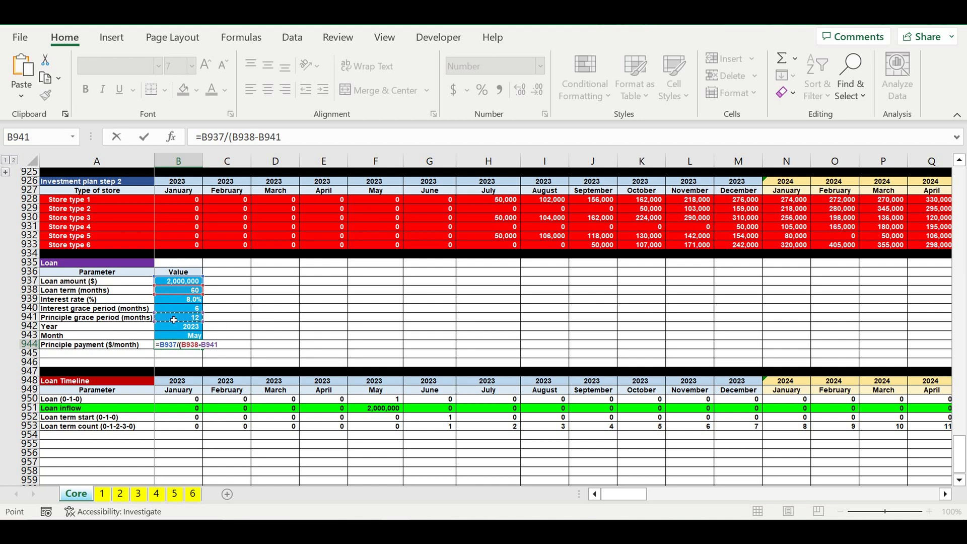
pyautogui.write(')')
pyautogui.press('Return')
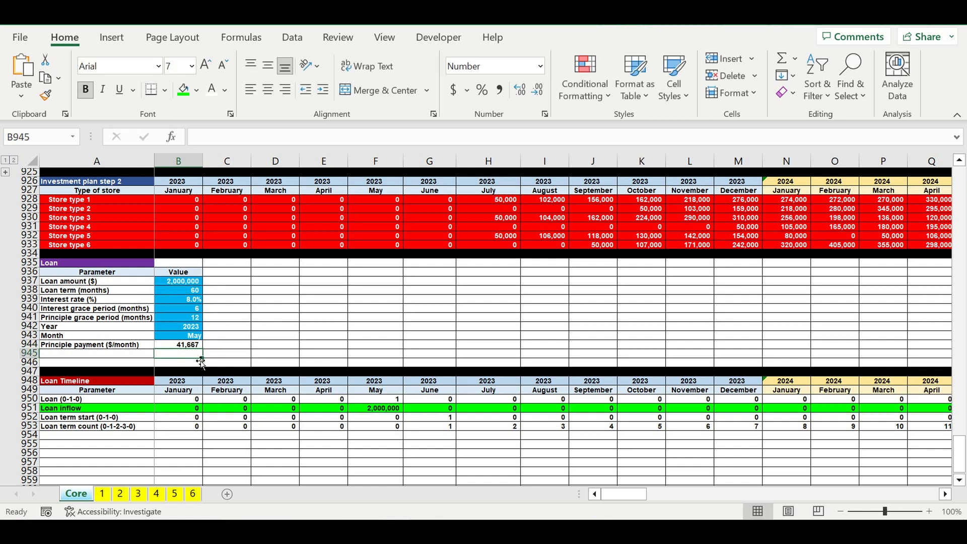
# - Compare the principle grace period in B941 with the term count months from June 2023 to June 2024 in row 953
pyautogui.click(178, 346)
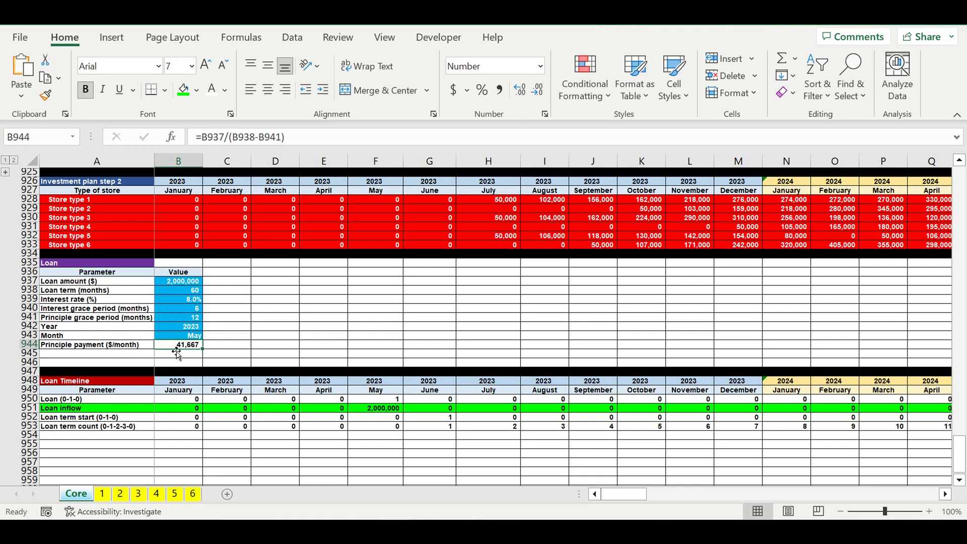
pyautogui.click(177, 321)
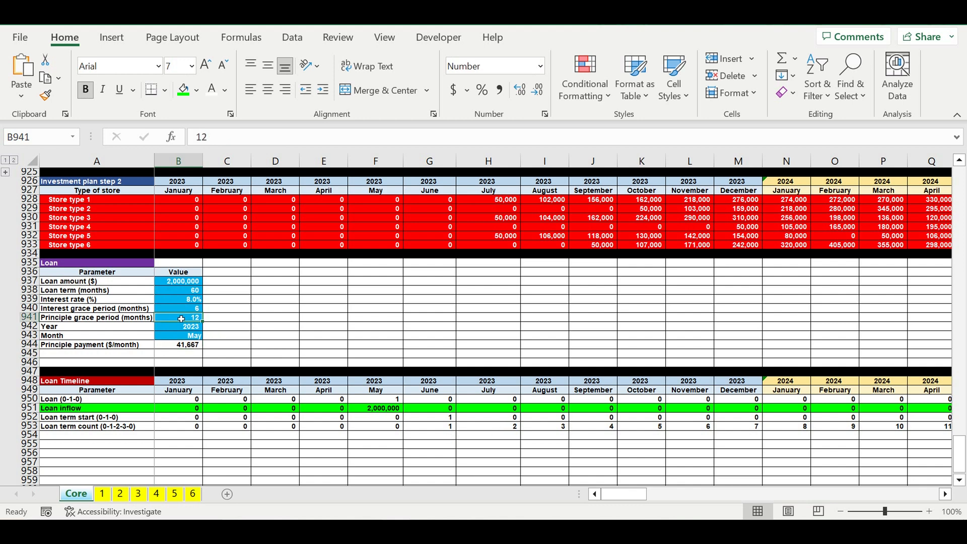
pyautogui.click(437, 428)
pyautogui.moveTo(437, 429); pyautogui.dragTo(833, 431)
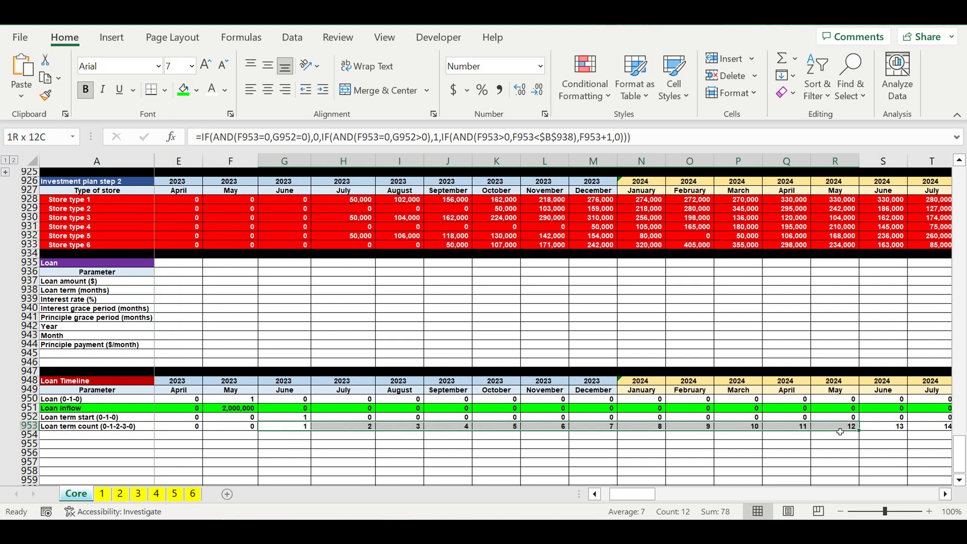
pyautogui.click(887, 436)
pyautogui.moveTo(888, 439)
pyautogui.mouseDown()
pyautogui.moveTo(930, 439)
pyautogui.moveTo(892, 440)
pyautogui.mouseUp()
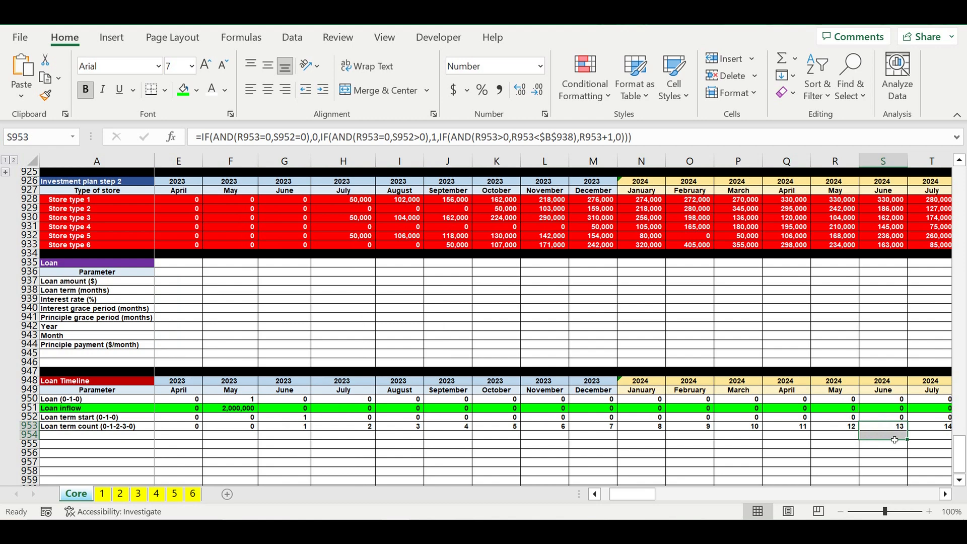
# - Add the row label Principle payment ($/month) in A954, below Loan term count in the Loan Timeline
pyautogui.click(926, 453)
pyautogui.moveTo(645, 497); pyautogui.dragTo(524, 493)
pyautogui.click(66, 438)
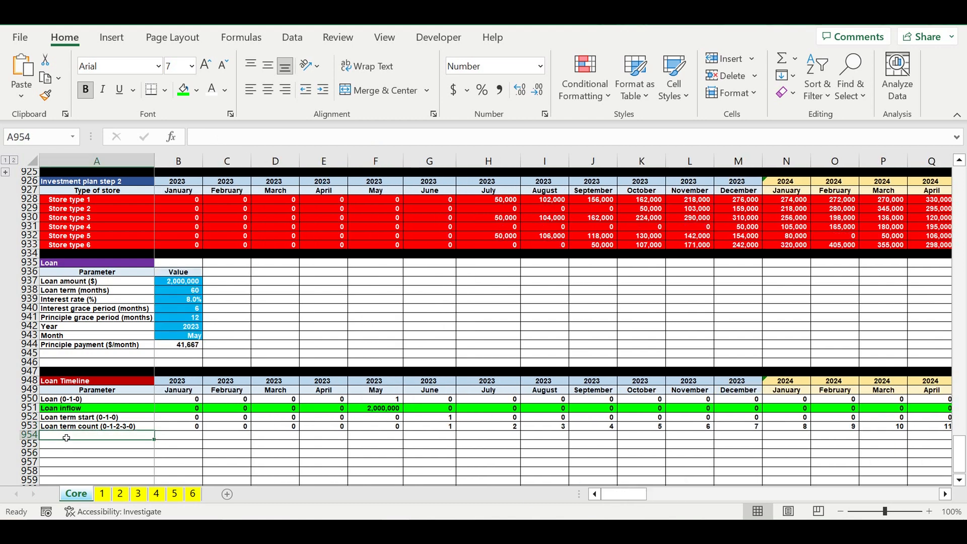
pyautogui.write('Parameter')
pyautogui.write('r')
pyautogui.write('inciple')
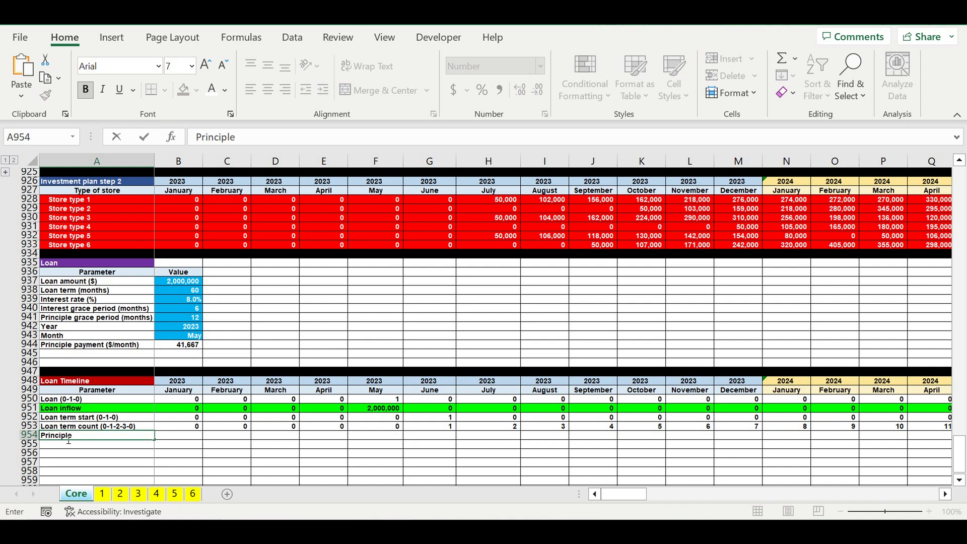
pyautogui.write(' payment ($/month')
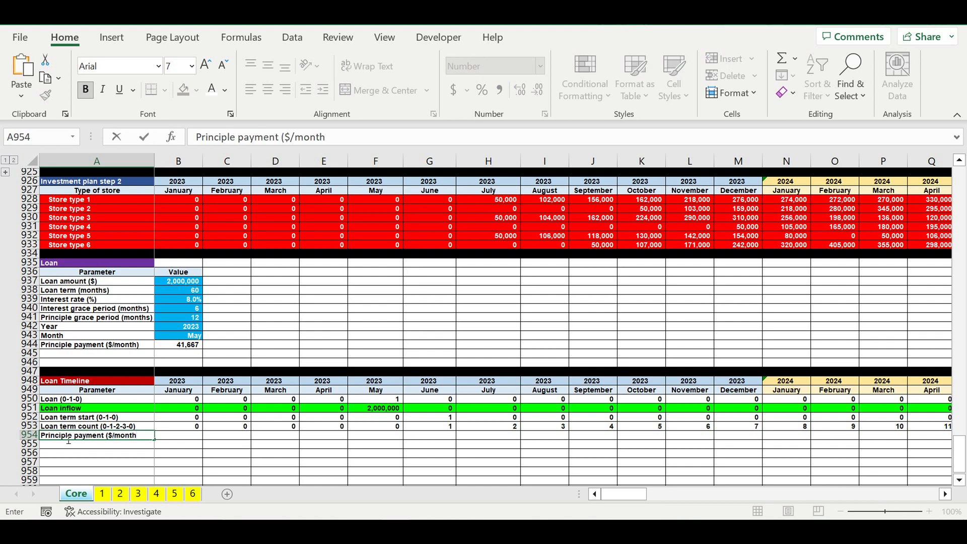
pyautogui.press('Return')
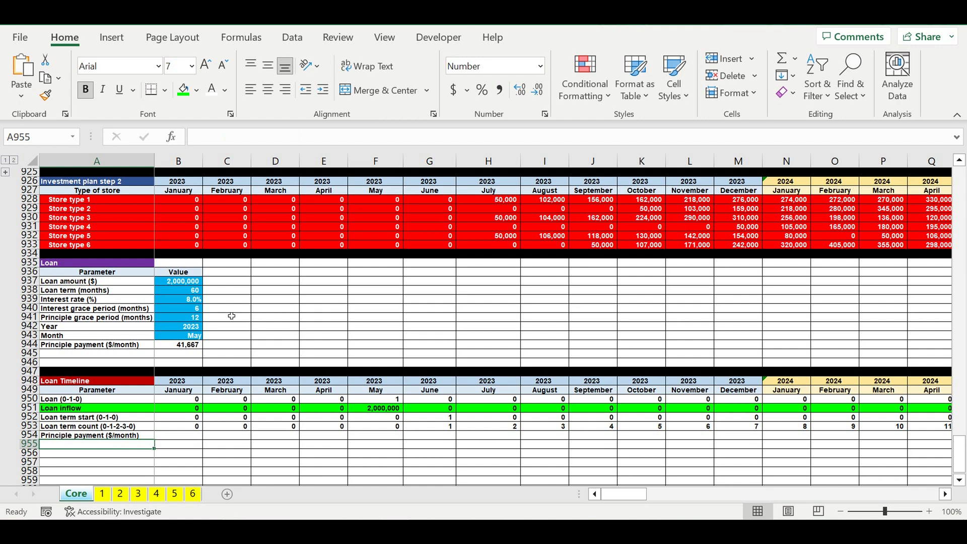
# - Calculate the January 2023 principle payment in B954 with =IF(AND(B953>0,B953>$B$941),$B$944,0)
pyautogui.click(186, 436)
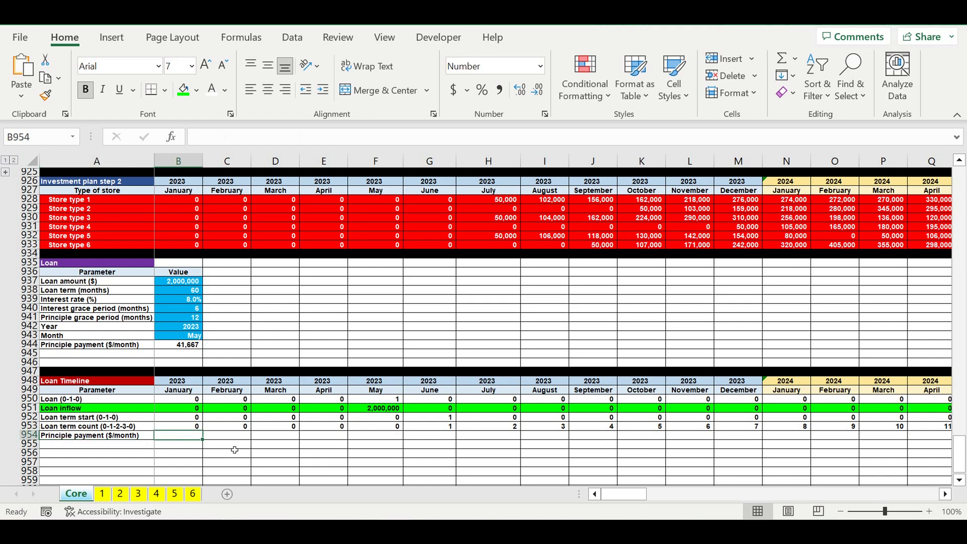
pyautogui.write('=if(and')
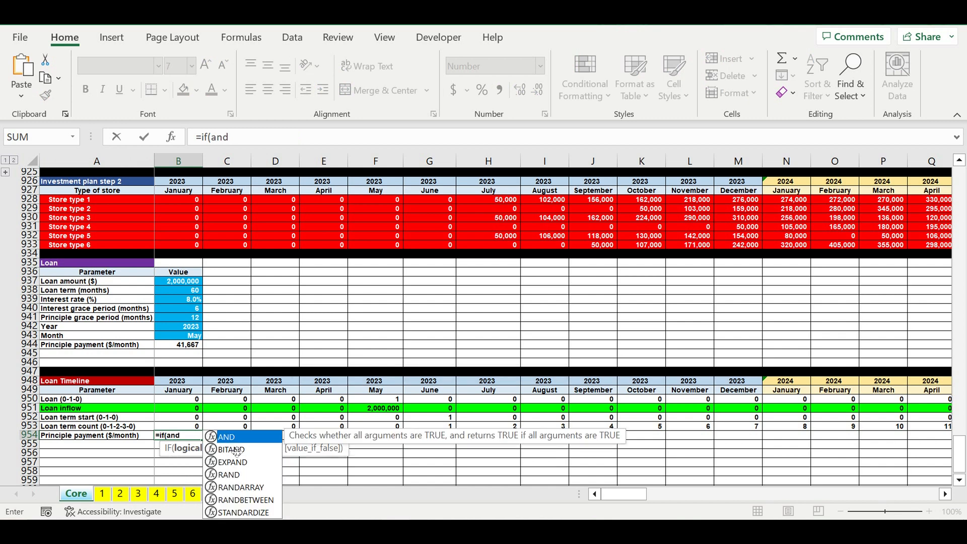
pyautogui.write('(')
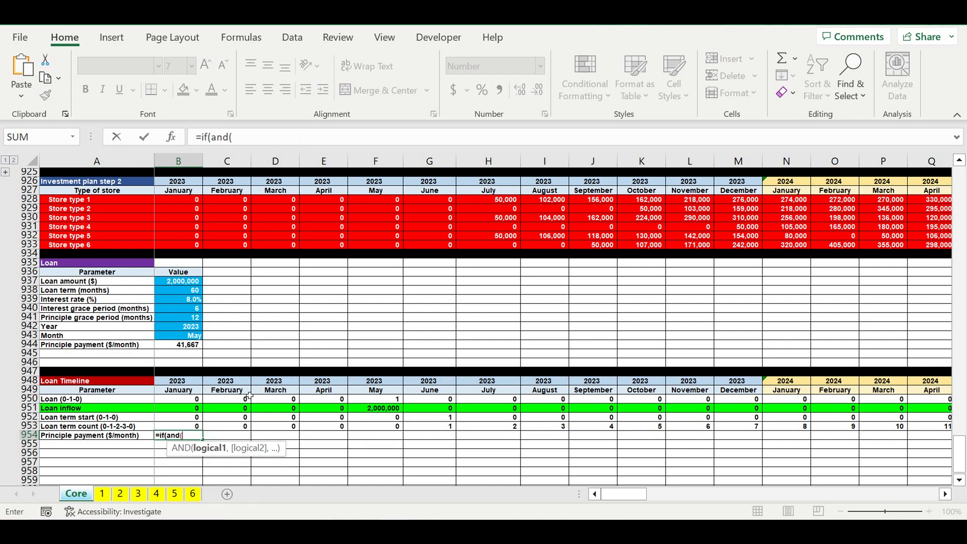
pyautogui.click(176, 428)
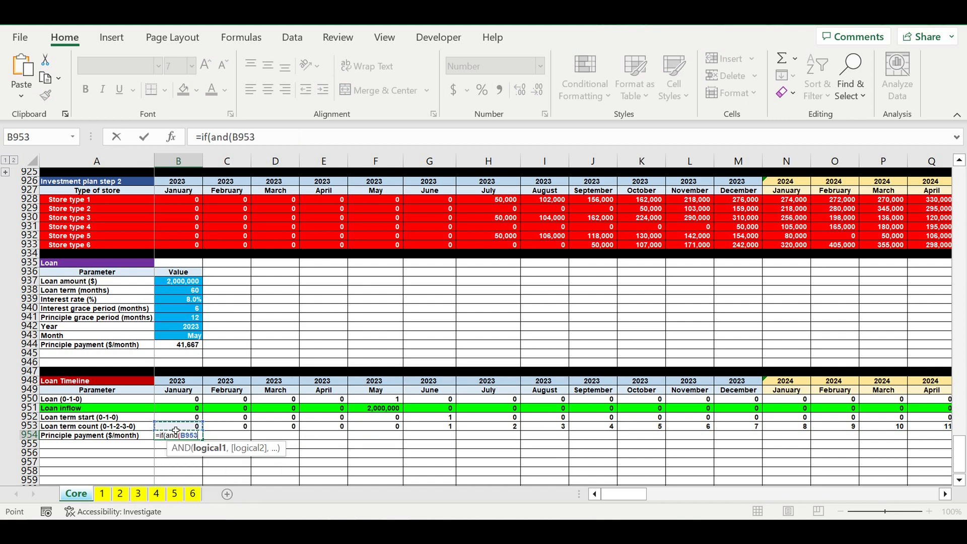
pyautogui.write('>0')
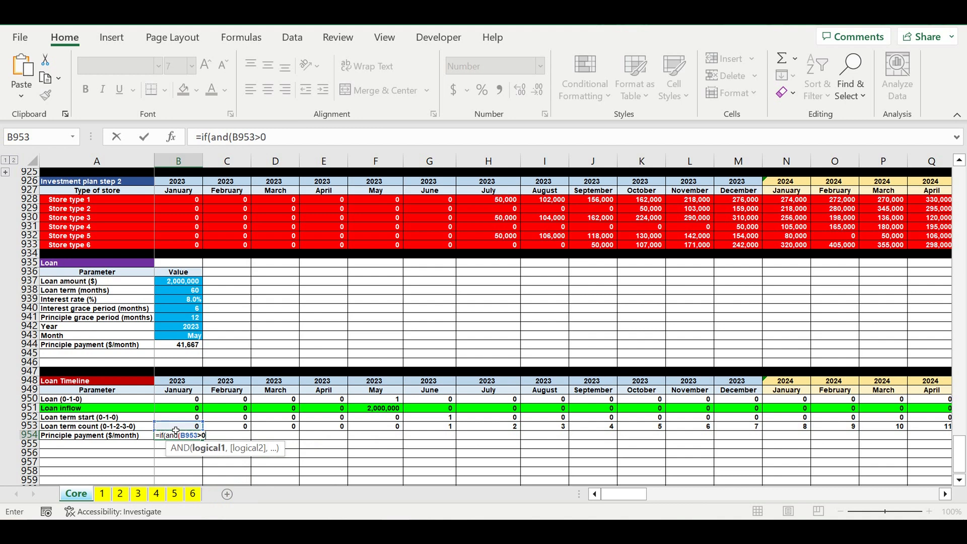
pyautogui.write(',')
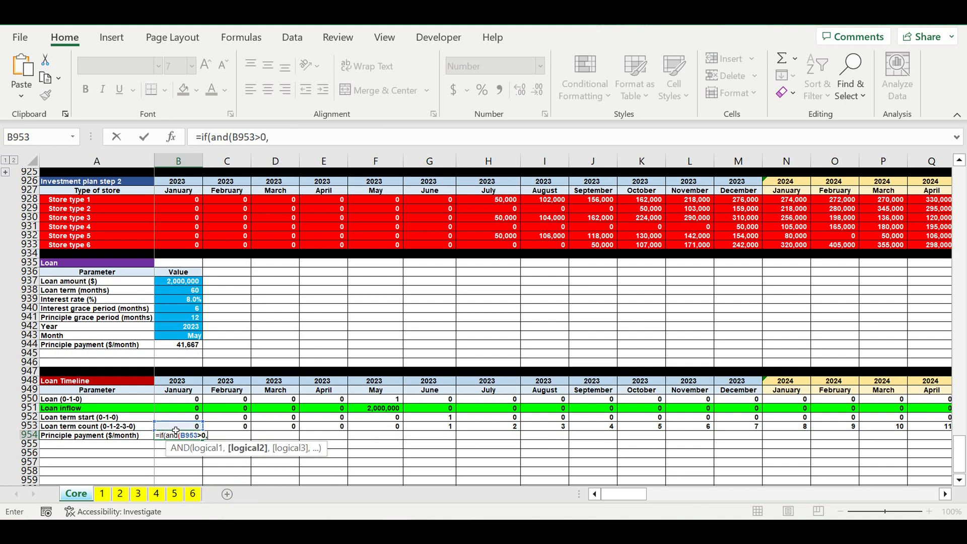
pyautogui.click(175, 427)
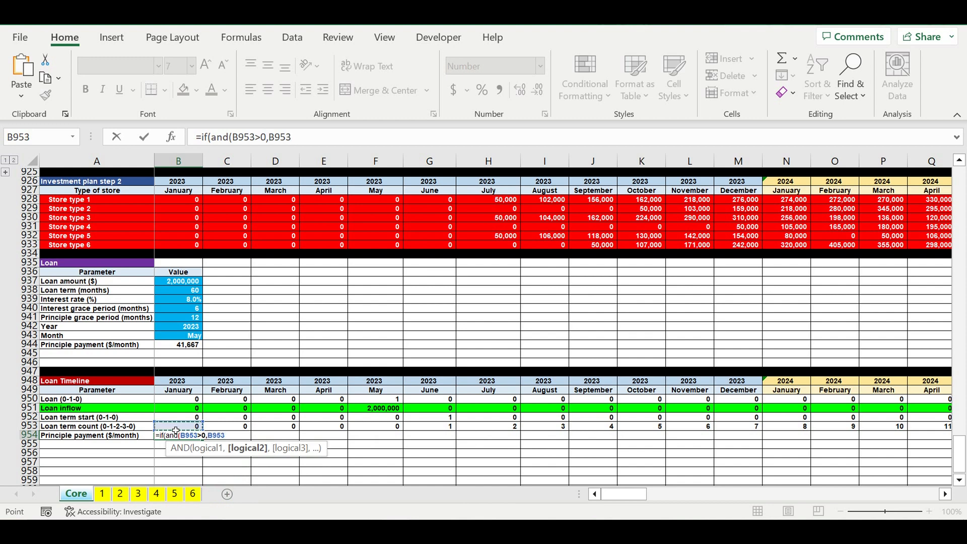
pyautogui.write('>')
pyautogui.click(172, 321)
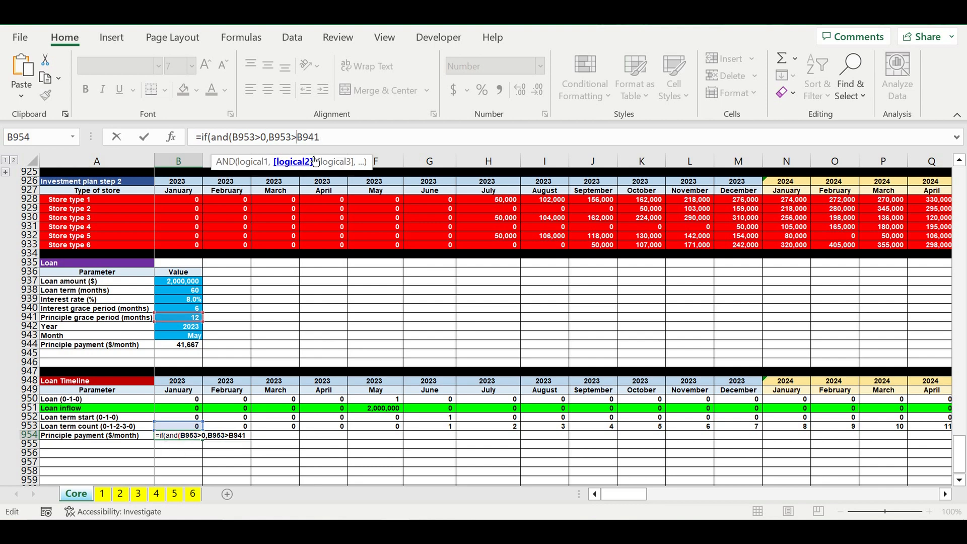
pyautogui.write('$B')
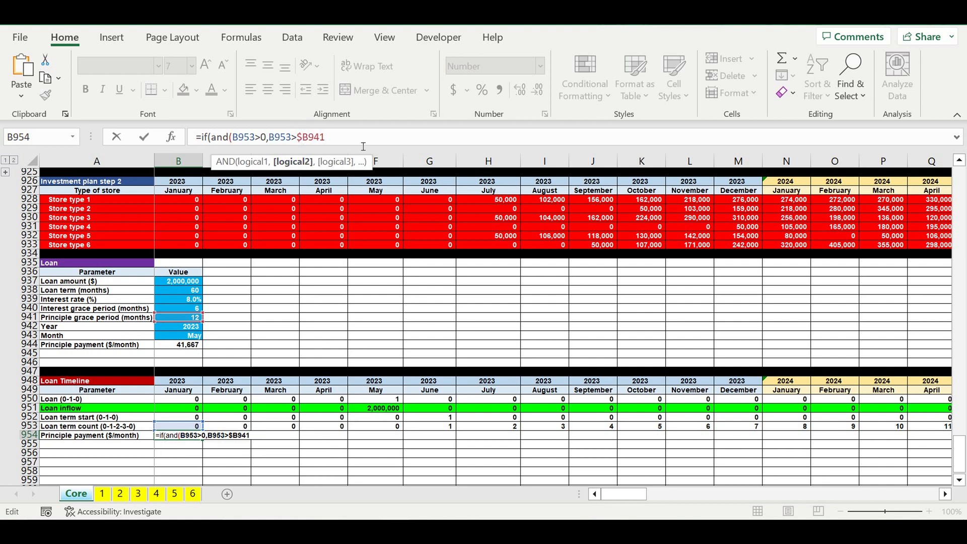
pyautogui.write('$941),')
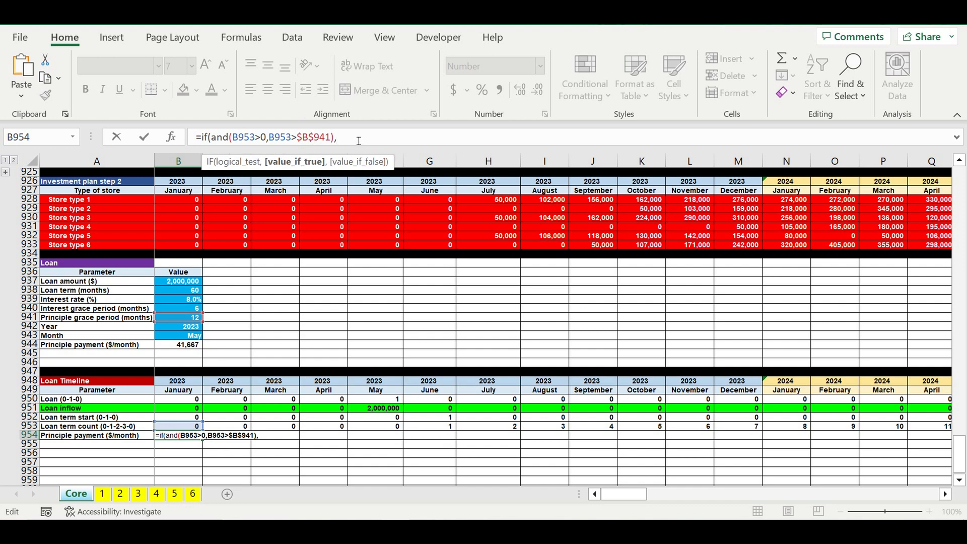
pyautogui.click(192, 346)
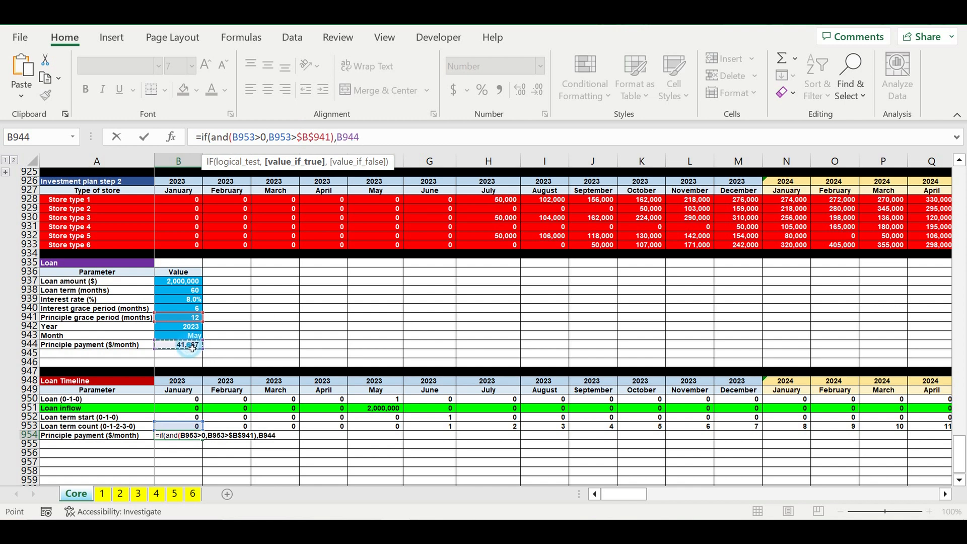
pyautogui.click(360, 145)
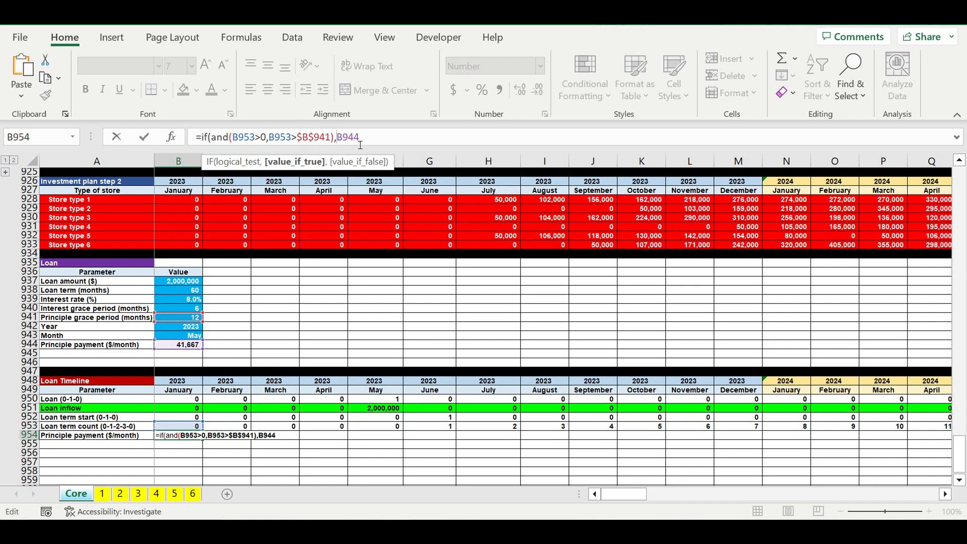
pyautogui.write('$B$944.')
pyautogui.press('BackSpace')
pyautogui.write(',0)')
pyautogui.press('Return')
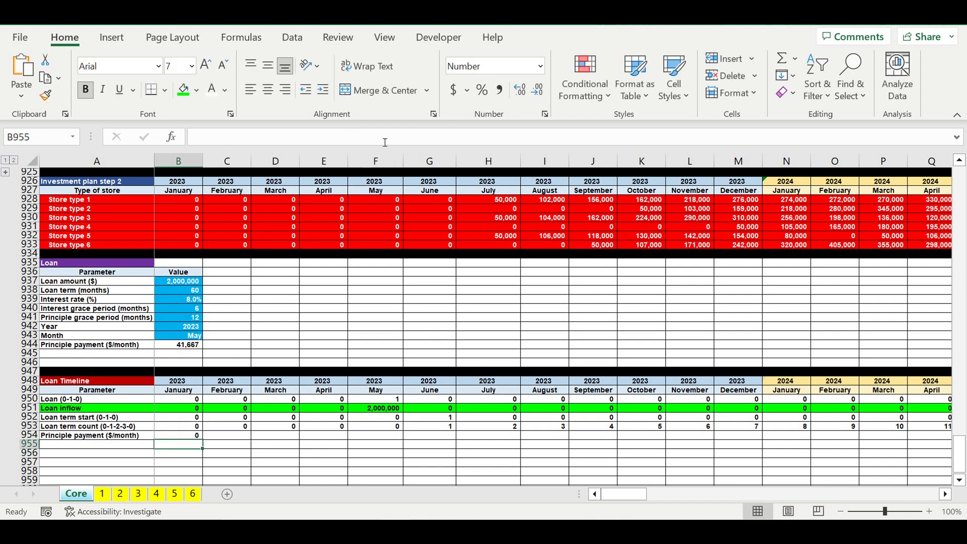
# - Copy the B954 principle payment formula across row 954 through November 2024 in column X
pyautogui.click(181, 436)
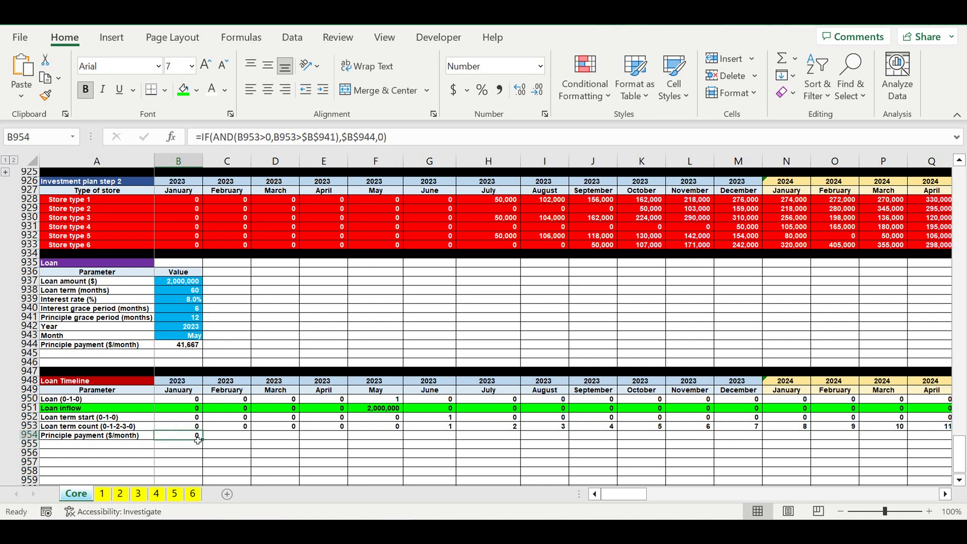
pyautogui.moveTo(201, 439); pyautogui.dragTo(860, 450)
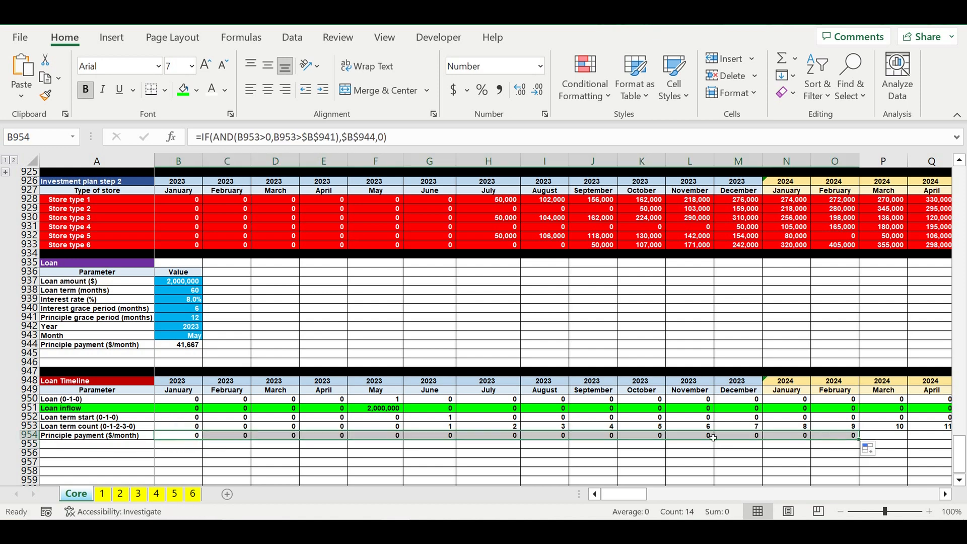
pyautogui.click(945, 494)
pyautogui.click(945, 494)
pyautogui.click(945, 494)
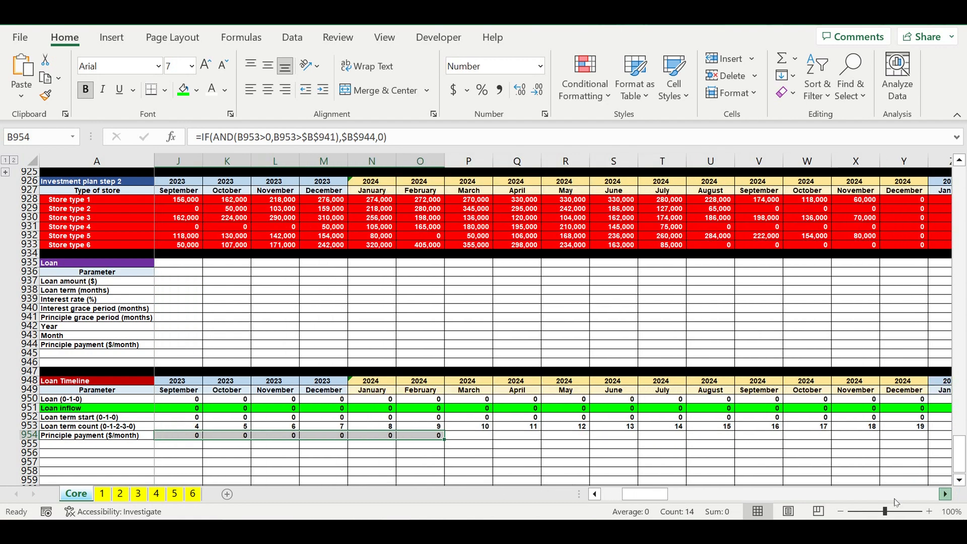
pyautogui.moveTo(444, 440); pyautogui.dragTo(864, 452)
pyautogui.click(776, 454)
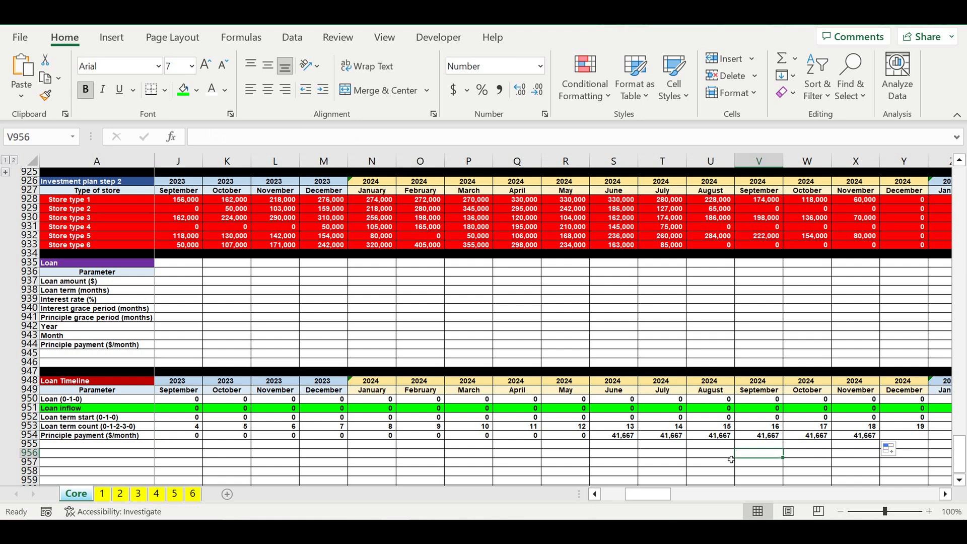
# - Check the payment start against term count month 12, and extend the formula from S954 through December 2032 in DQ954
pyautogui.click(572, 431)
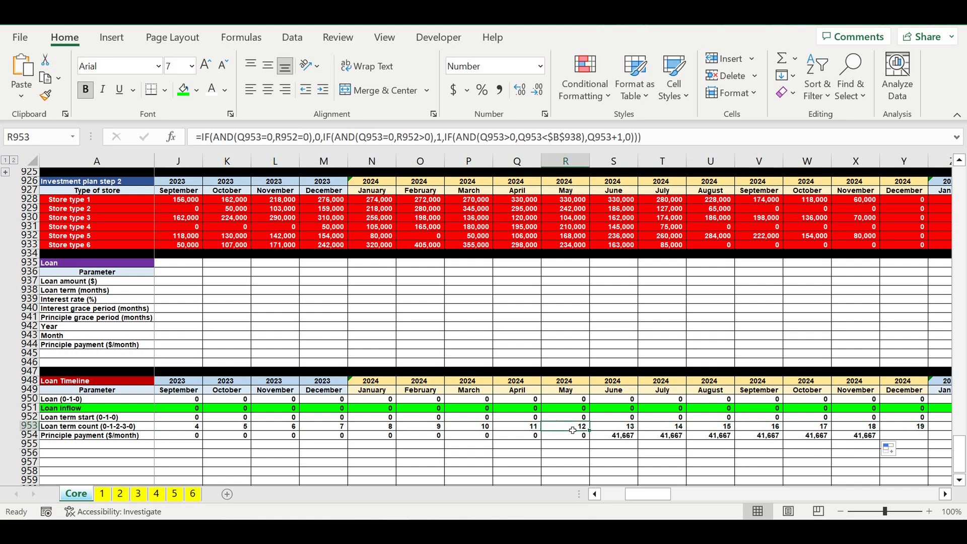
pyautogui.click(615, 438)
pyautogui.click(572, 430)
pyautogui.click(628, 437)
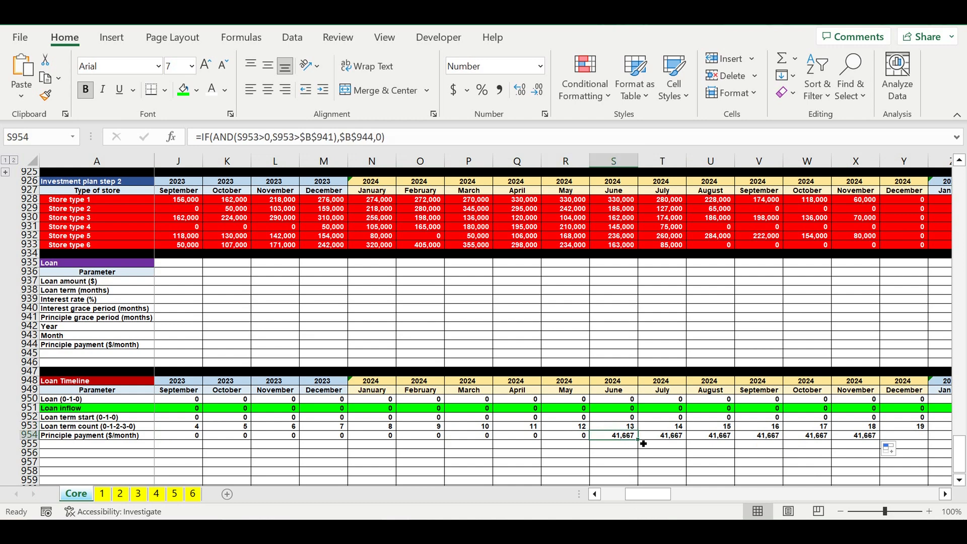
pyautogui.moveTo(643, 443); pyautogui.dragTo(728, 466)
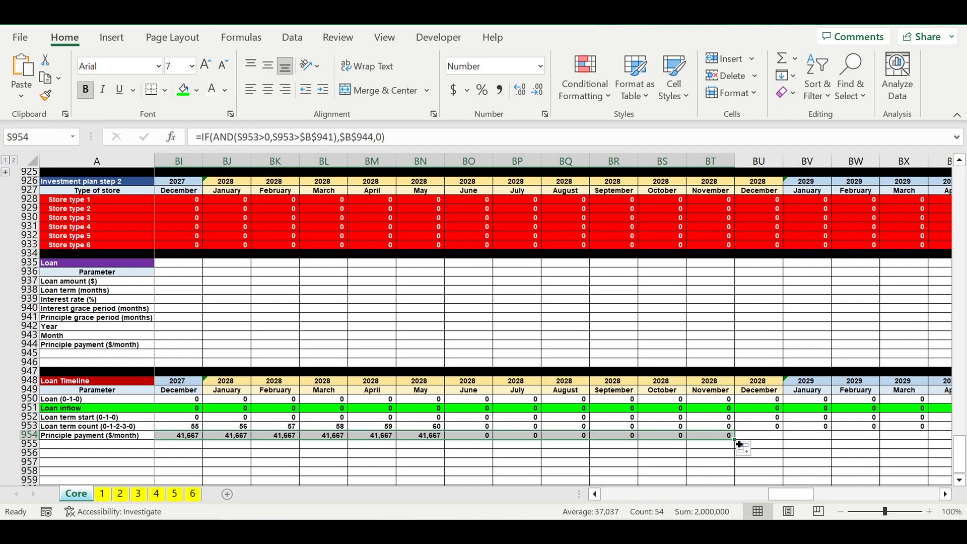
pyautogui.moveTo(739, 444); pyautogui.dragTo(828, 450)
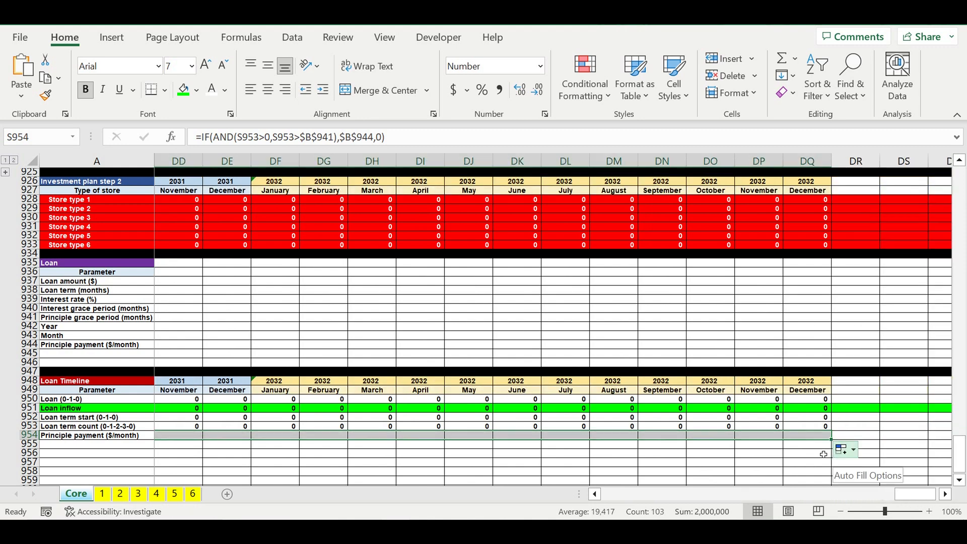
pyautogui.click(675, 453)
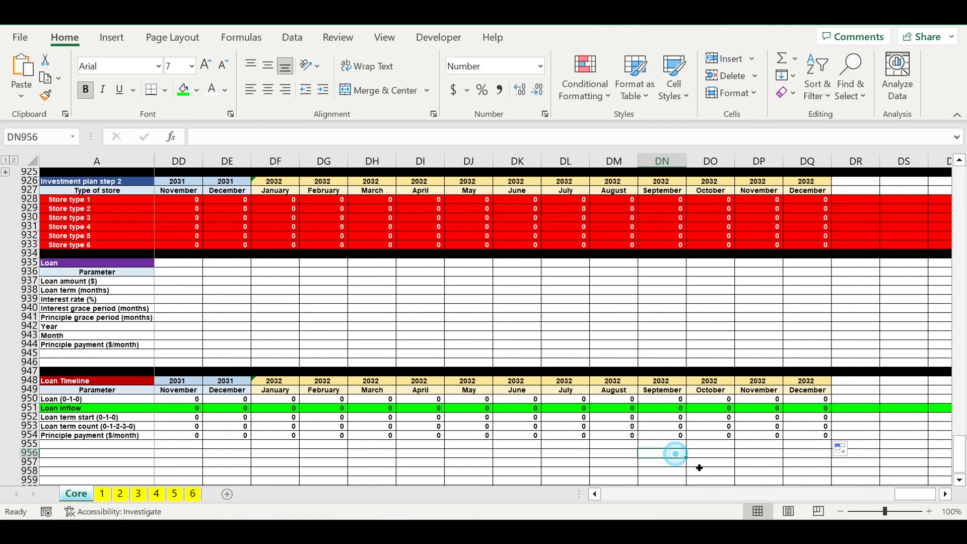
# - Fill the entire Principle payment row 954 with the standard red color
pyautogui.moveTo(924, 496); pyautogui.dragTo(501, 492)
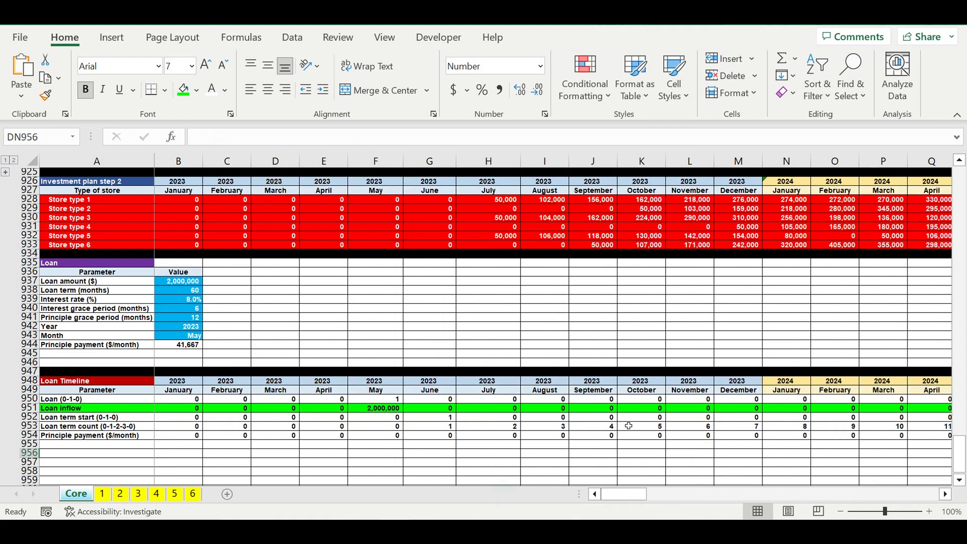
pyautogui.click(683, 452)
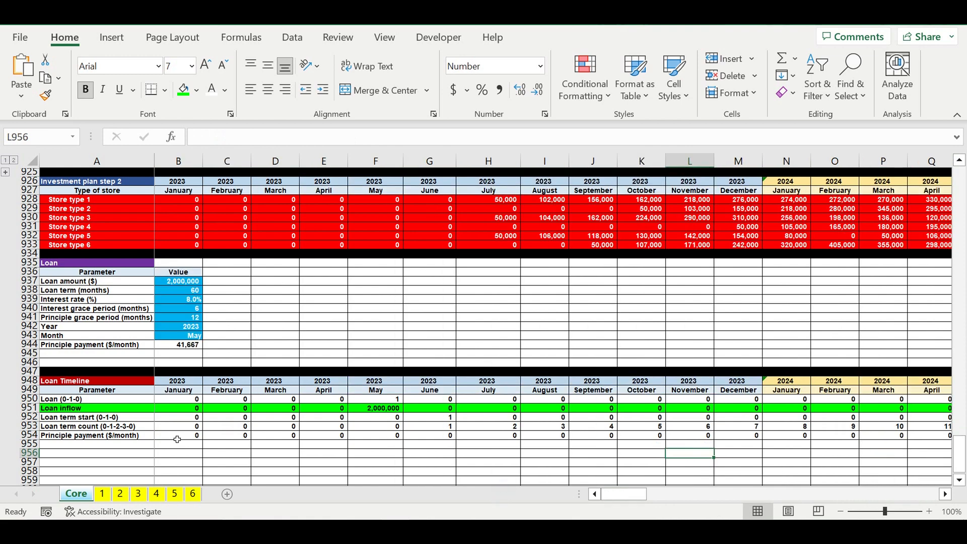
pyautogui.click(29, 434)
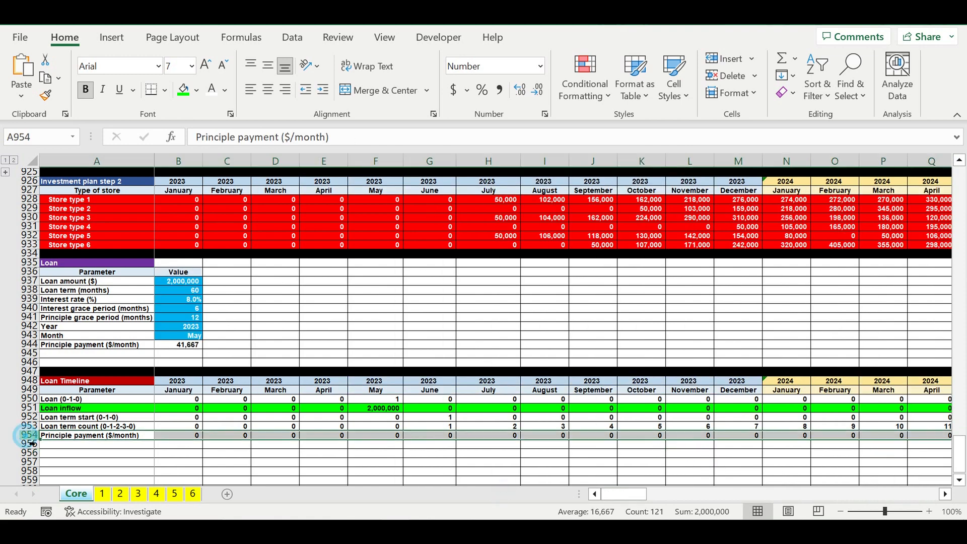
pyautogui.click(196, 90)
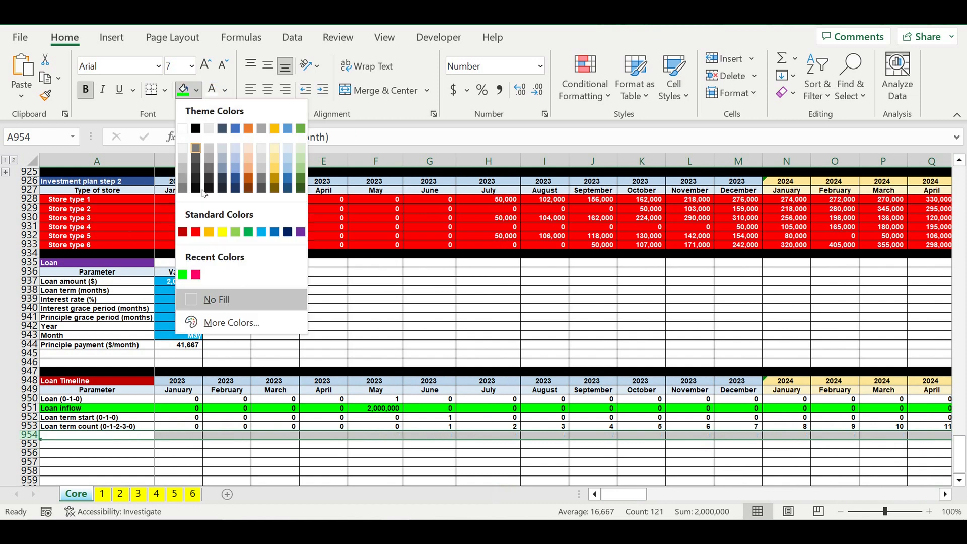
pyautogui.click(195, 232)
pyautogui.click(539, 461)
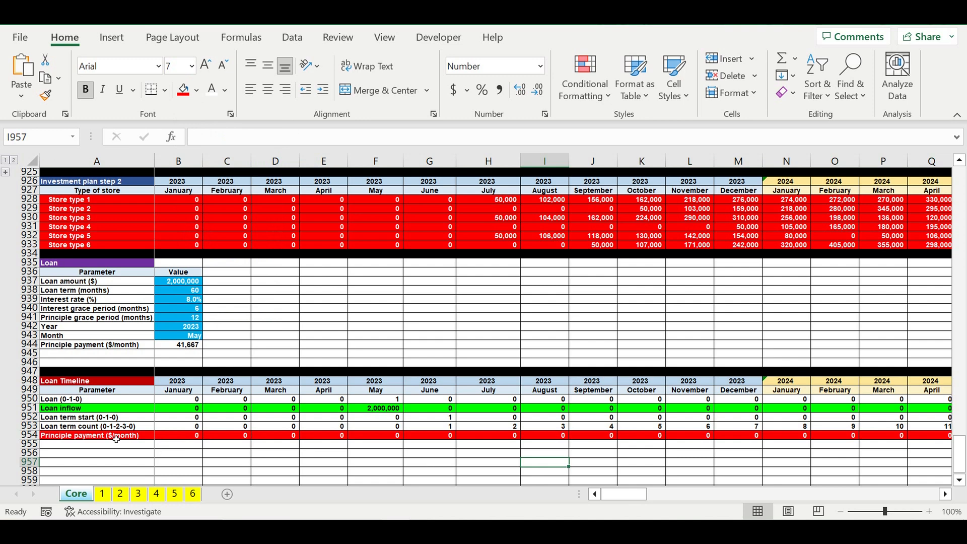
# - Label A955 in the Loan Timeline as "Principle at any given moment"
pyautogui.moveTo(630, 495); pyautogui.dragTo(520, 457)
pyautogui.click(202, 302)
pyautogui.scroll(-1, 201, 304)
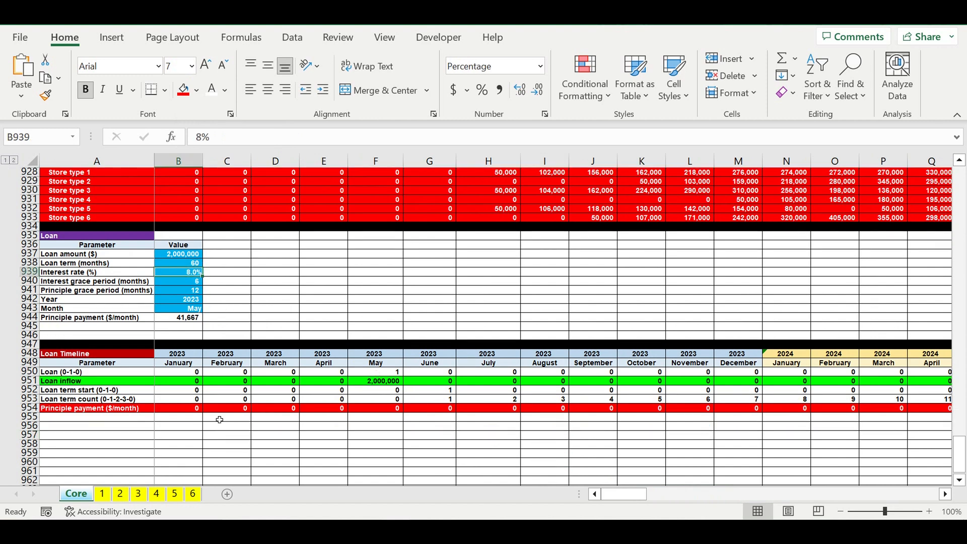
pyautogui.click(136, 418)
pyautogui.write('Principle at a')
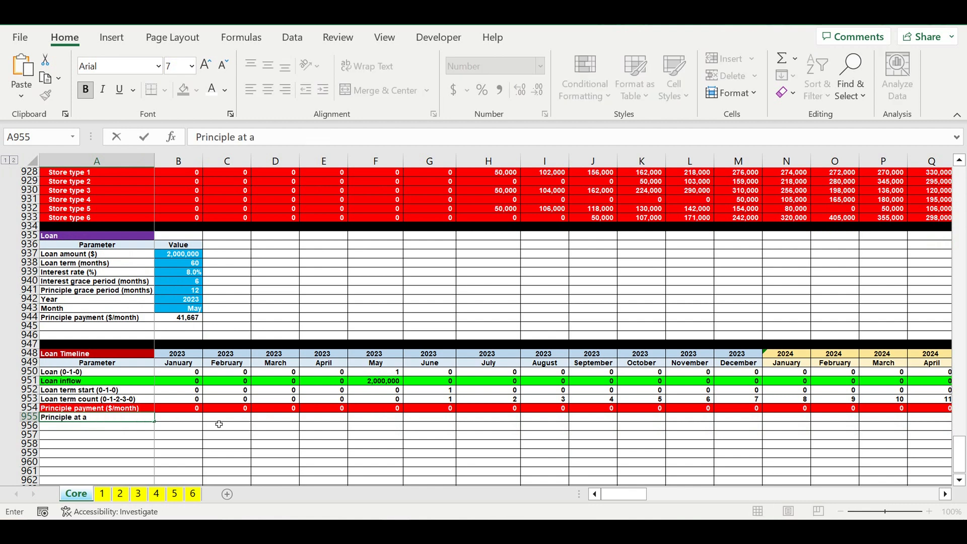
pyautogui.write('ny given moment')
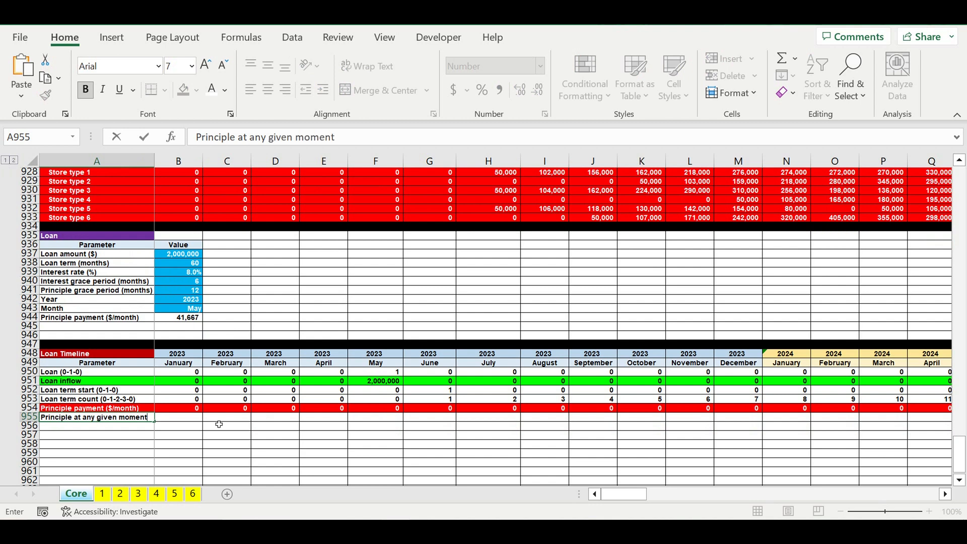
pyautogui.press('Return')
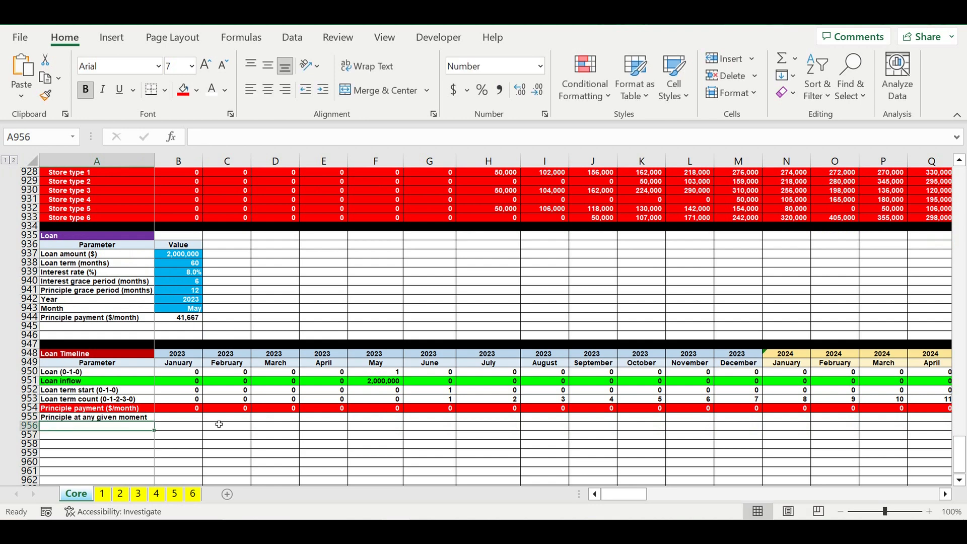
# - Set the January 2023 principle in B955 equal to that month's loan inflow with =B951
pyautogui.click(167, 419)
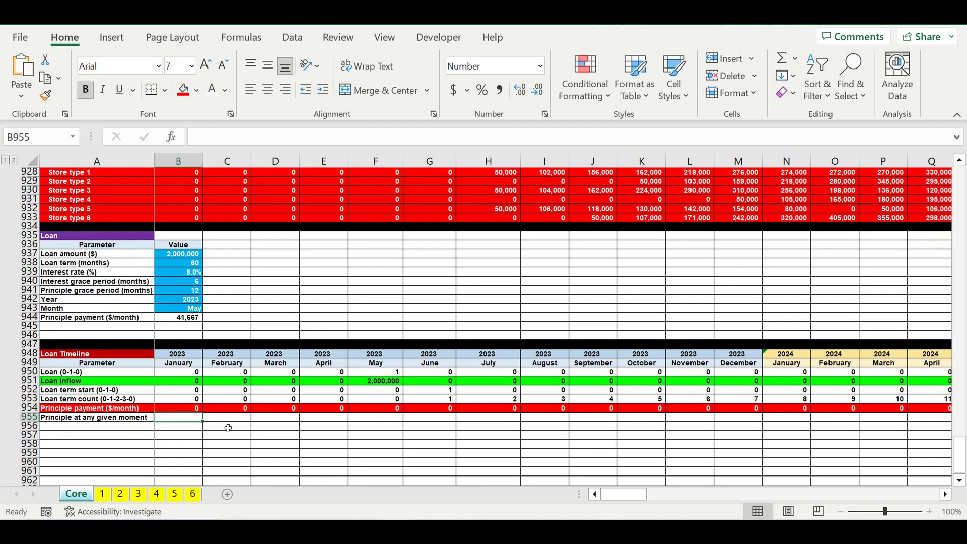
pyautogui.write('=')
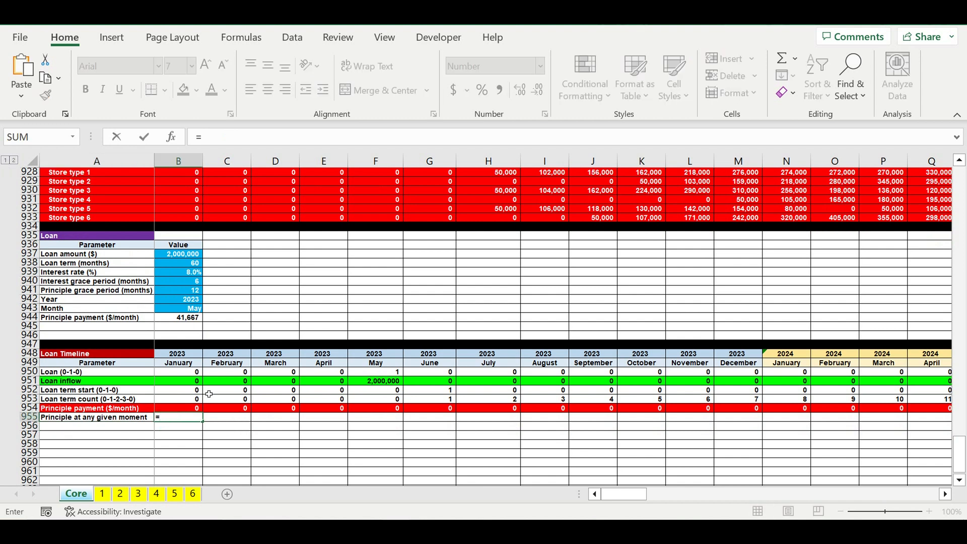
pyautogui.click(173, 383)
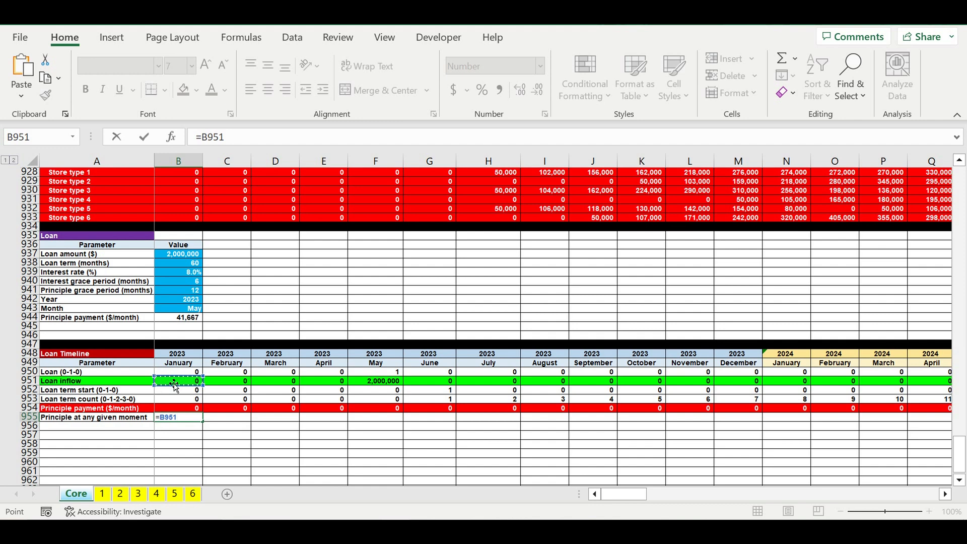
pyautogui.press('Return')
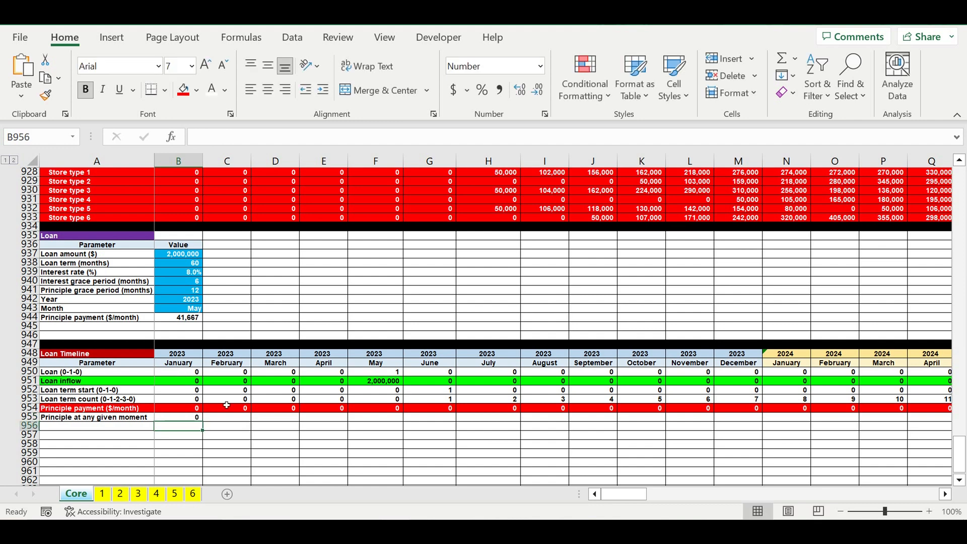
pyautogui.click(182, 417)
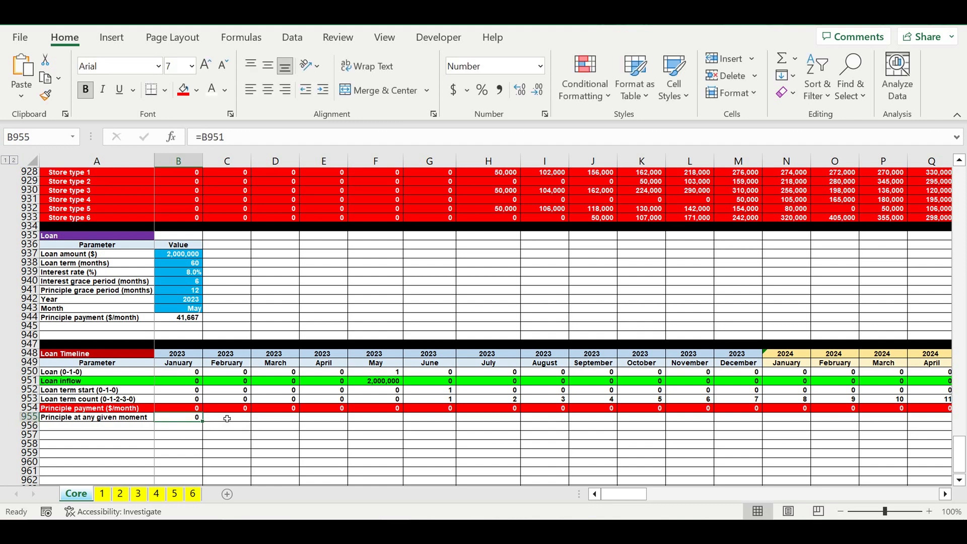
# - Calculate the February 2023 principle in C955 with =B955+C951-B954
pyautogui.click(226, 417)
pyautogui.write('=')
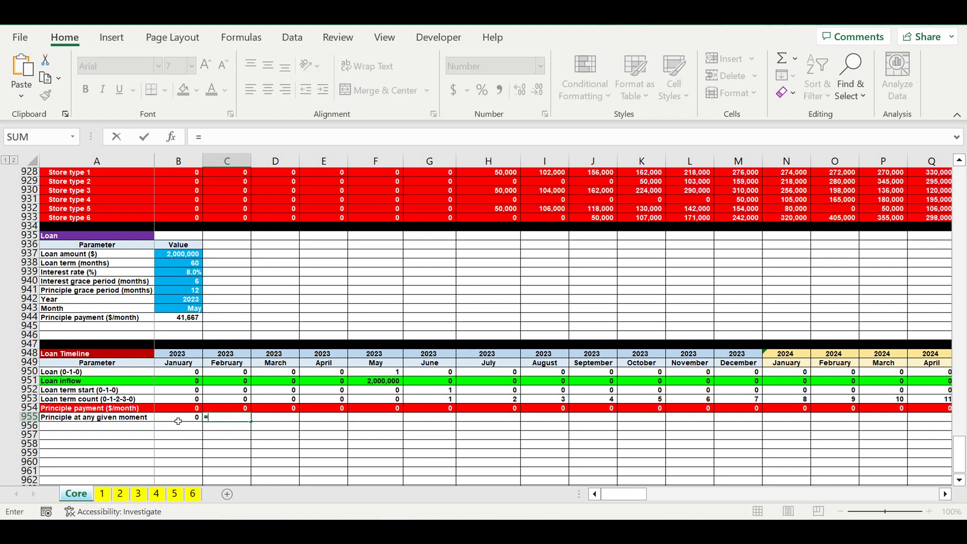
pyautogui.click(178, 418)
pyautogui.write('+')
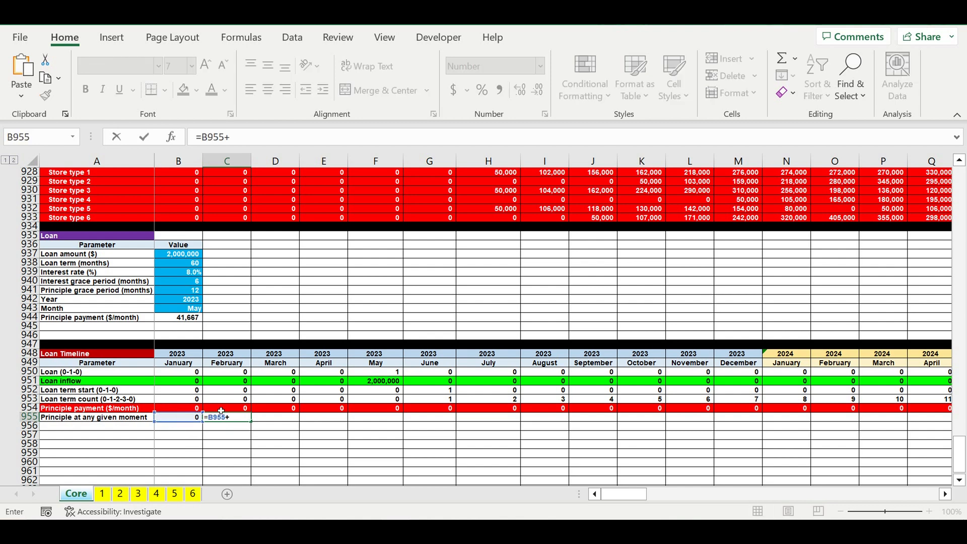
pyautogui.click(229, 382)
pyautogui.write('-')
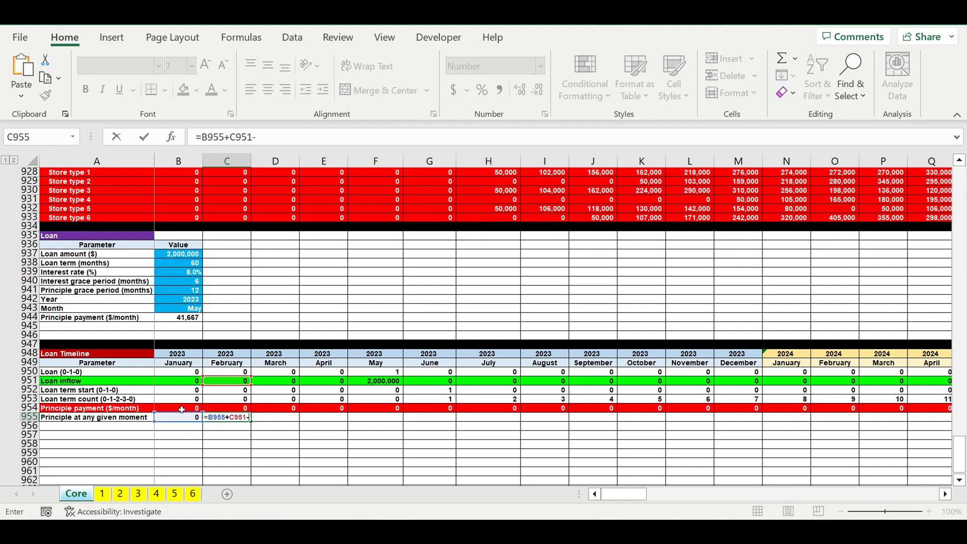
pyautogui.click(182, 409)
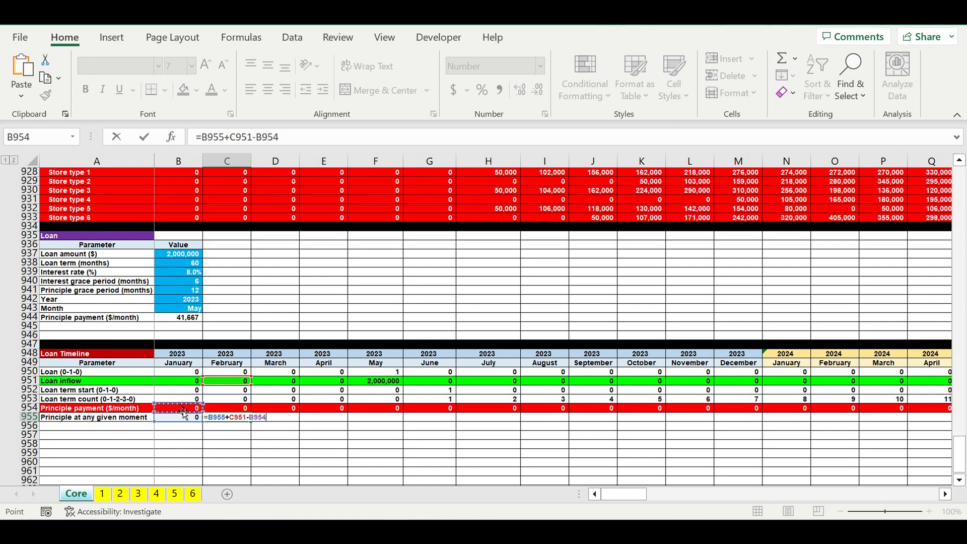
pyautogui.press('Return')
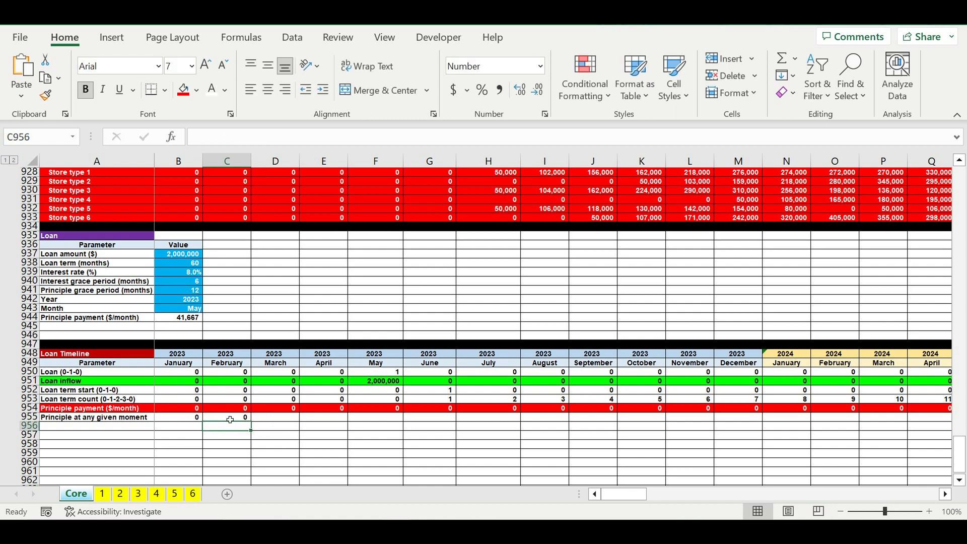
# - Copy the C955 formula across row 955 through September 2028 in BR955, and check the balances around the last payment month
pyautogui.click(236, 420)
pyautogui.moveTo(250, 422); pyautogui.dragTo(844, 432)
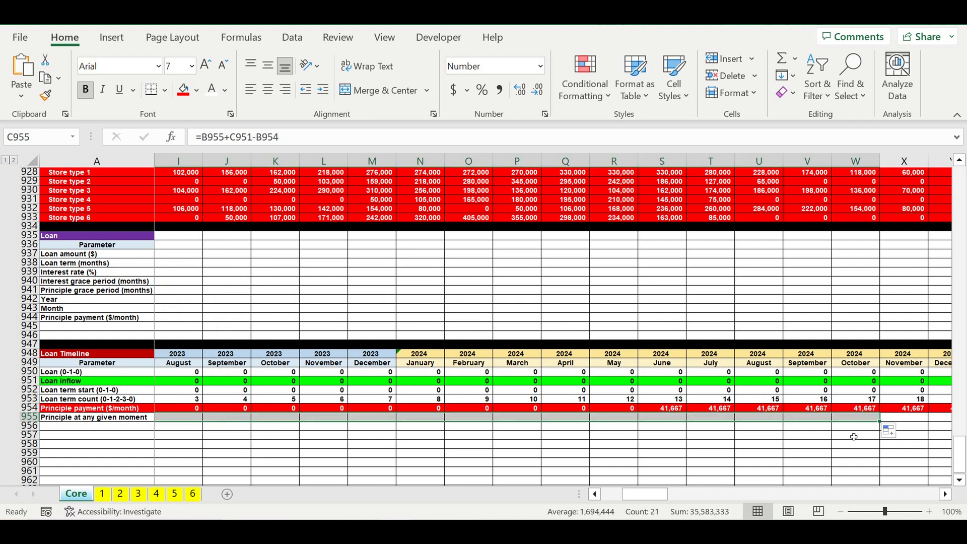
pyautogui.click(700, 445)
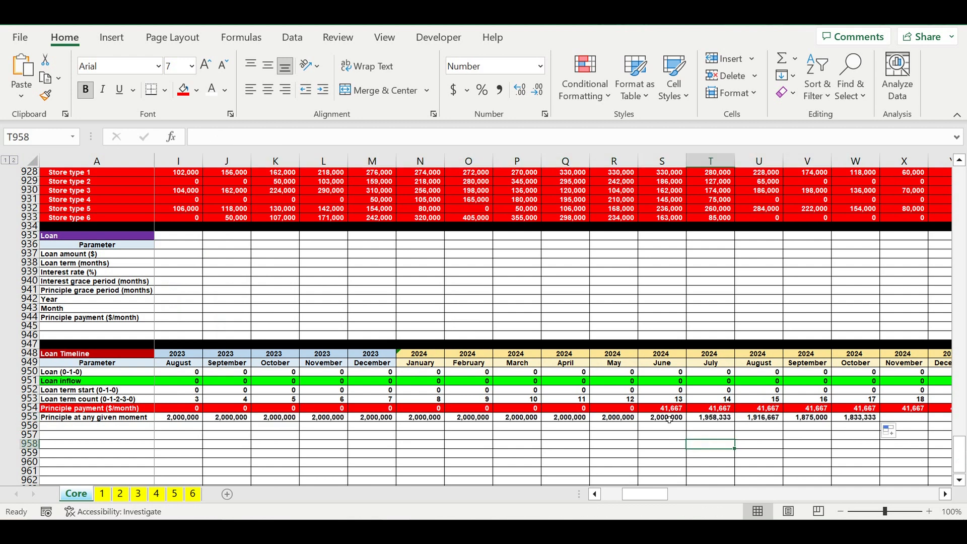
pyautogui.click(668, 419)
pyautogui.moveTo(686, 422); pyautogui.dragTo(725, 425)
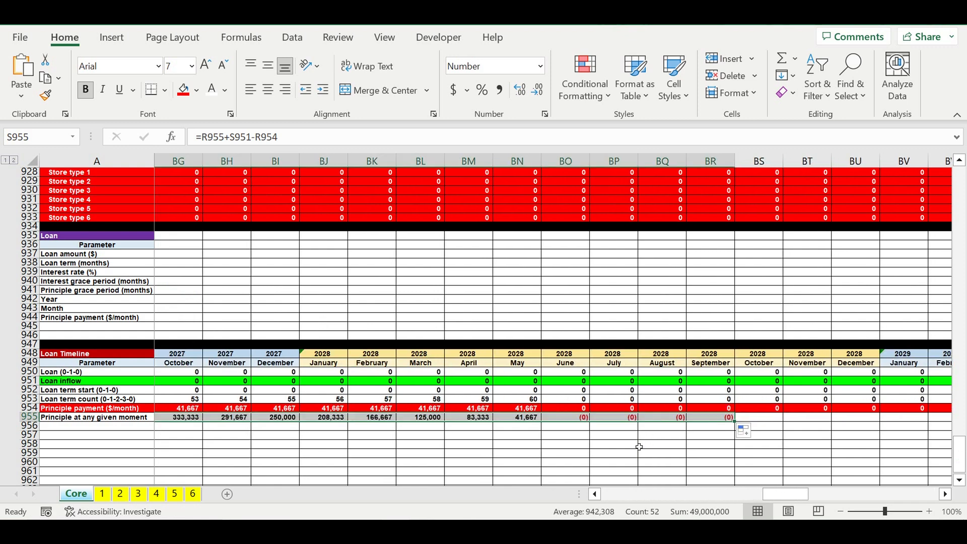
pyautogui.click(632, 444)
pyautogui.click(523, 418)
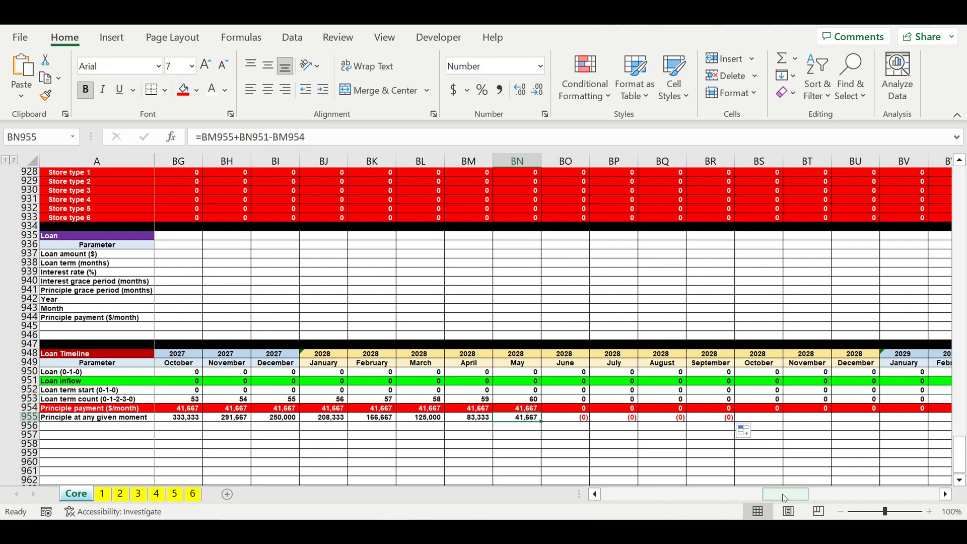
pyautogui.click(525, 418)
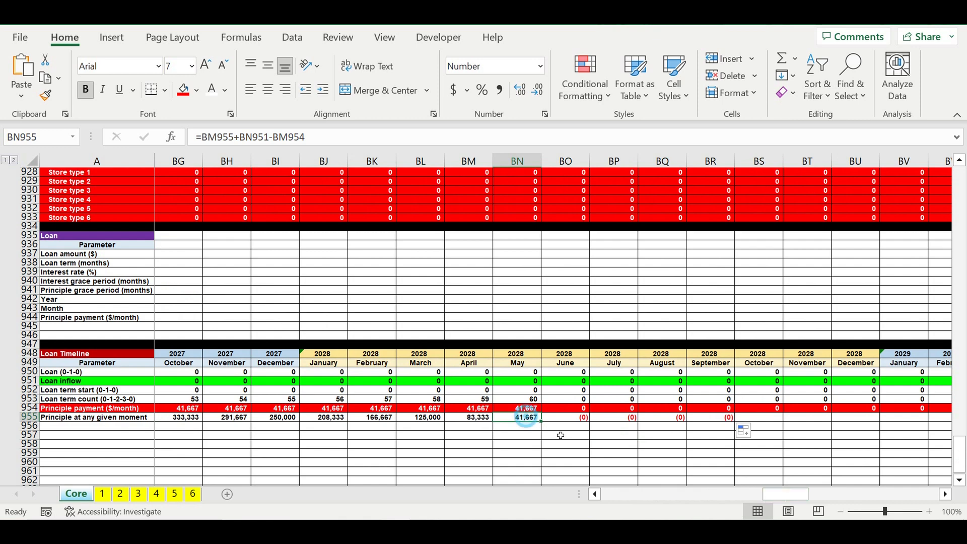
pyautogui.click(567, 417)
pyautogui.moveTo(782, 496); pyautogui.dragTo(382, 511)
pyautogui.click(504, 418)
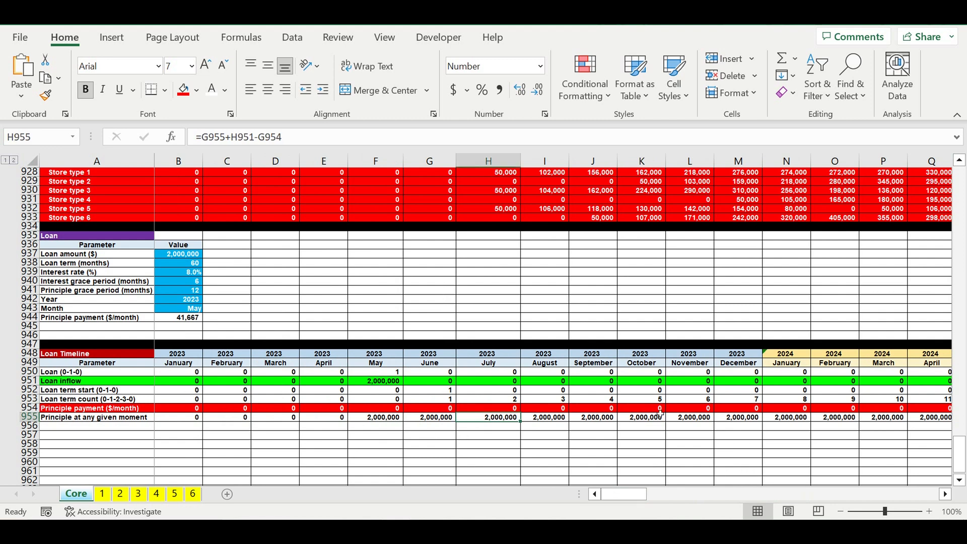
pyautogui.click(192, 417)
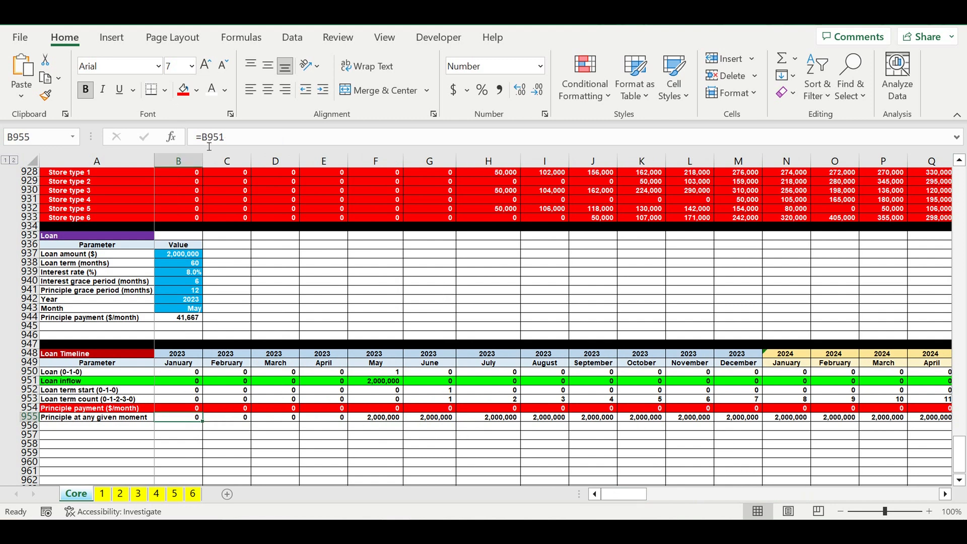
# - Change the C955 formula to =IF(B955+C951-B954<0,0,B955+C951-B954) so negative balances return zero
pyautogui.click(234, 421)
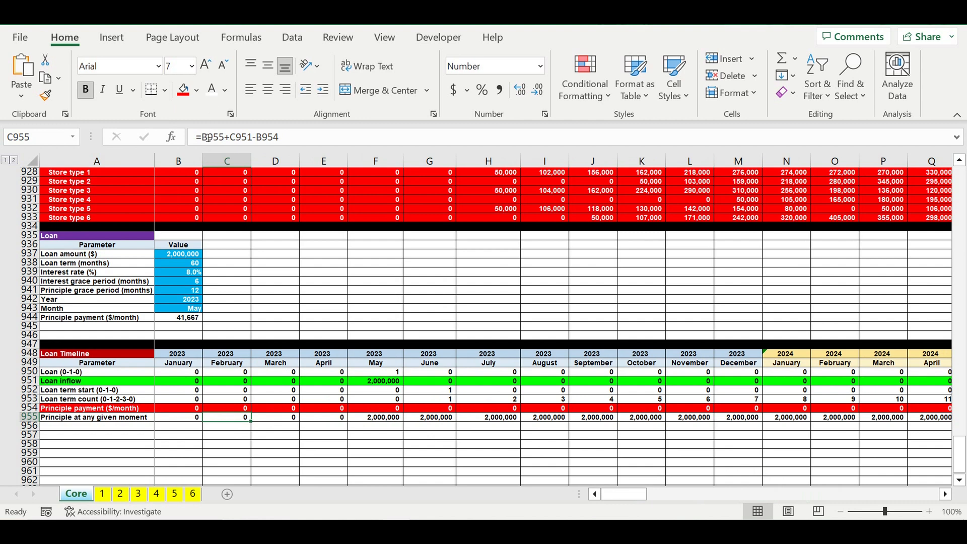
pyautogui.click(208, 139)
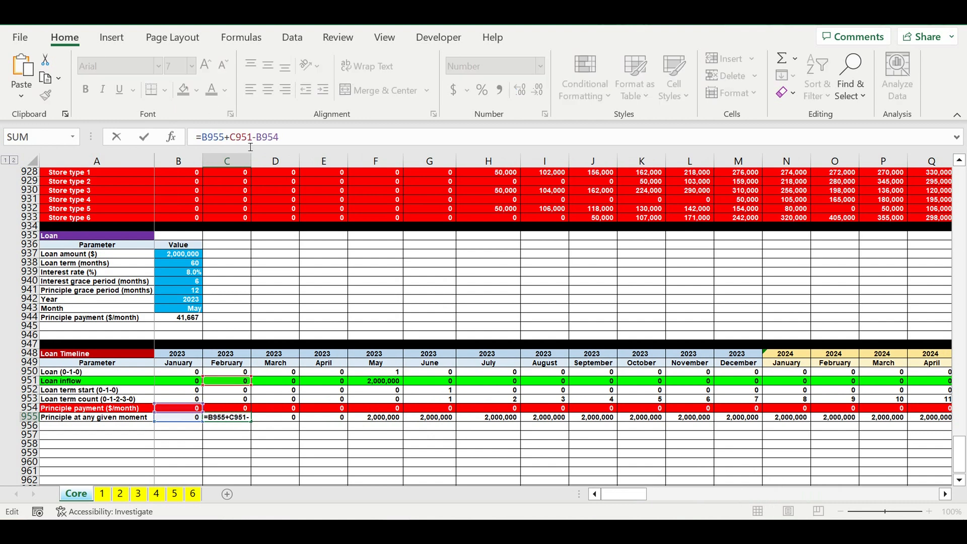
pyautogui.write('if')
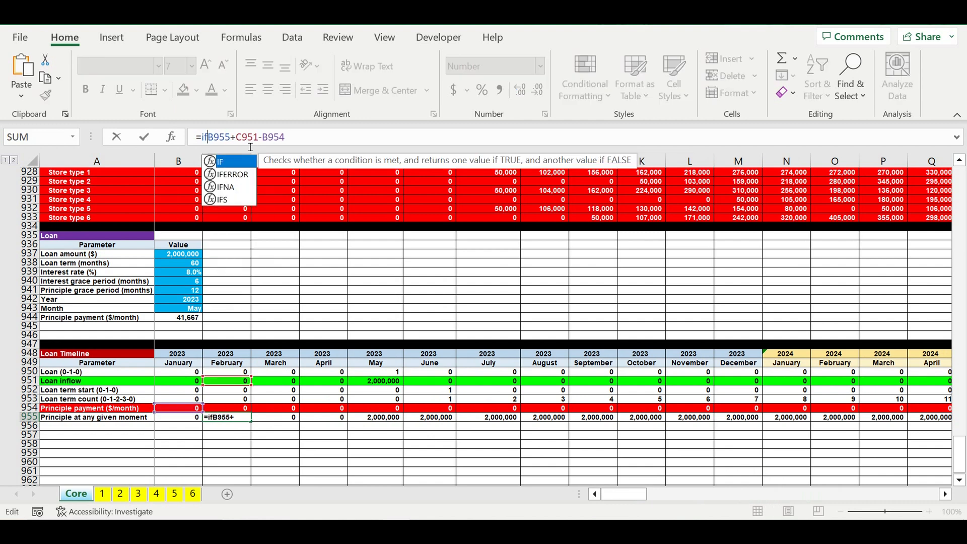
pyautogui.write('(')
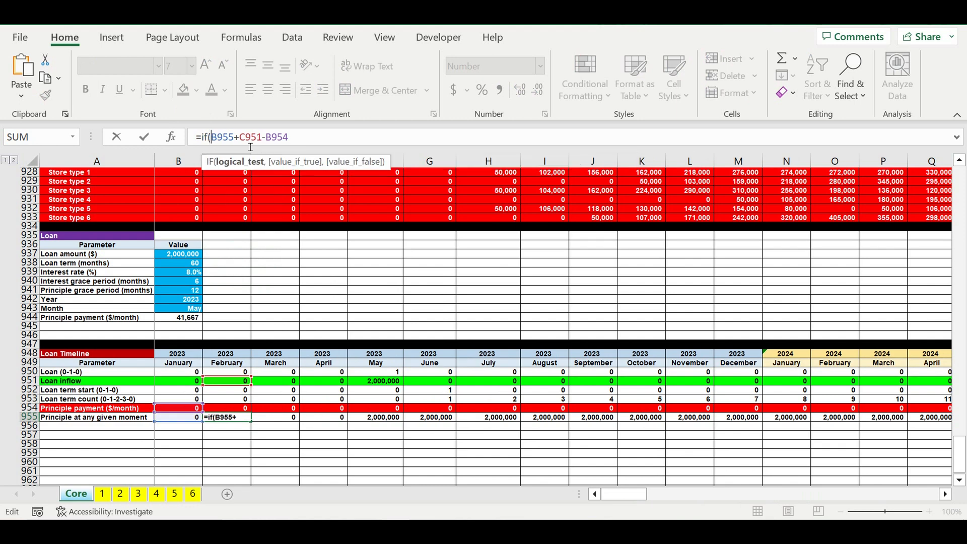
pyautogui.click(312, 142)
pyautogui.write('<0,')
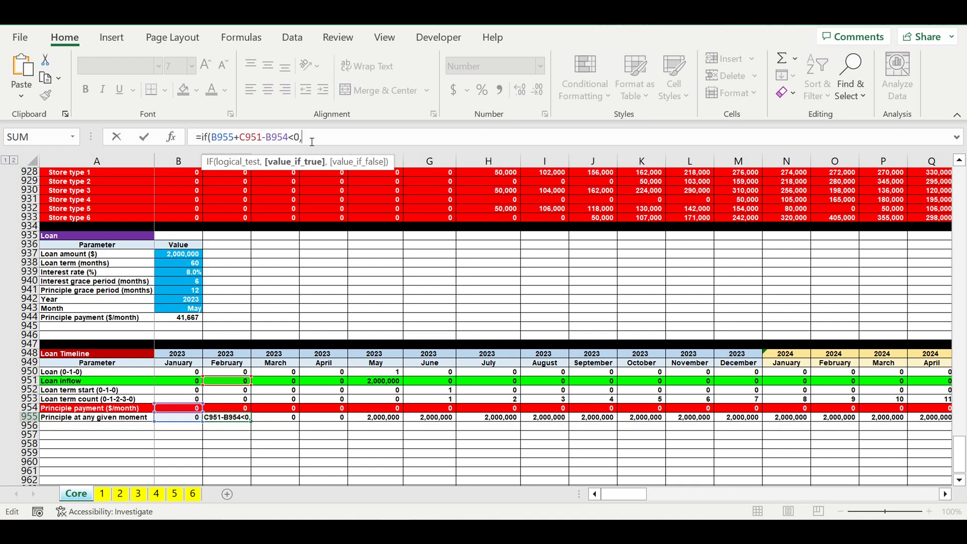
pyautogui.write('0,')
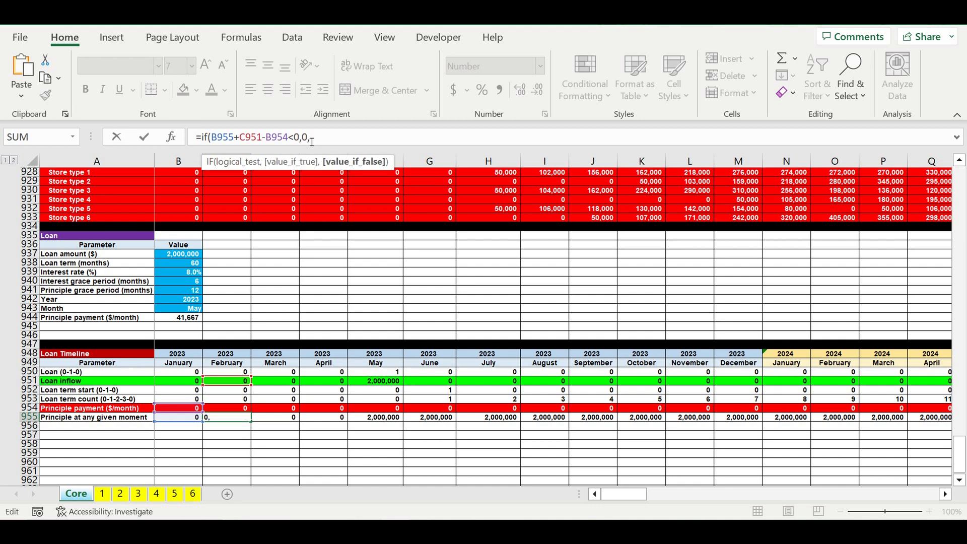
pyautogui.moveTo(211, 137); pyautogui.dragTo(288, 137)
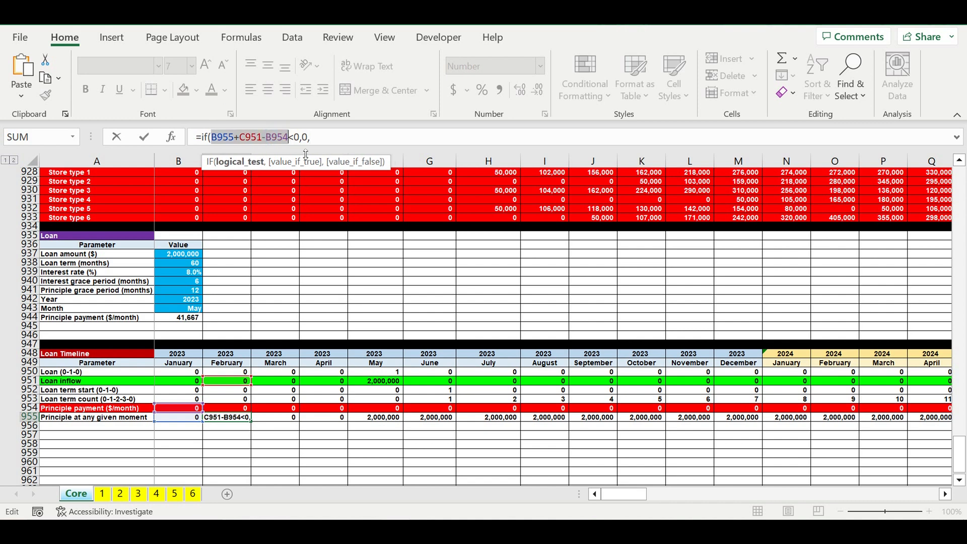
pyautogui.hotkey('ctrl', 'c')
pyautogui.click(312, 136)
pyautogui.hotkey('ctrl', 'v')
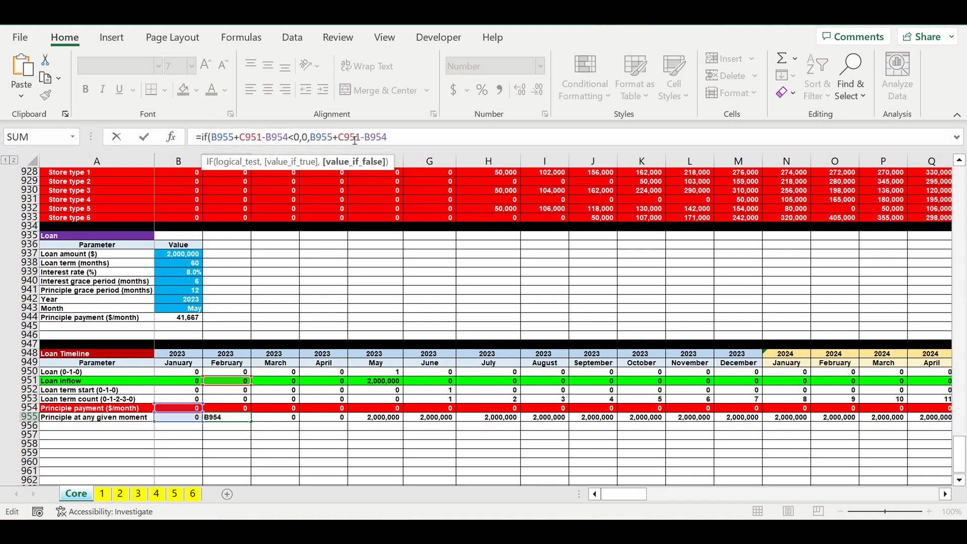
pyautogui.press('Return')
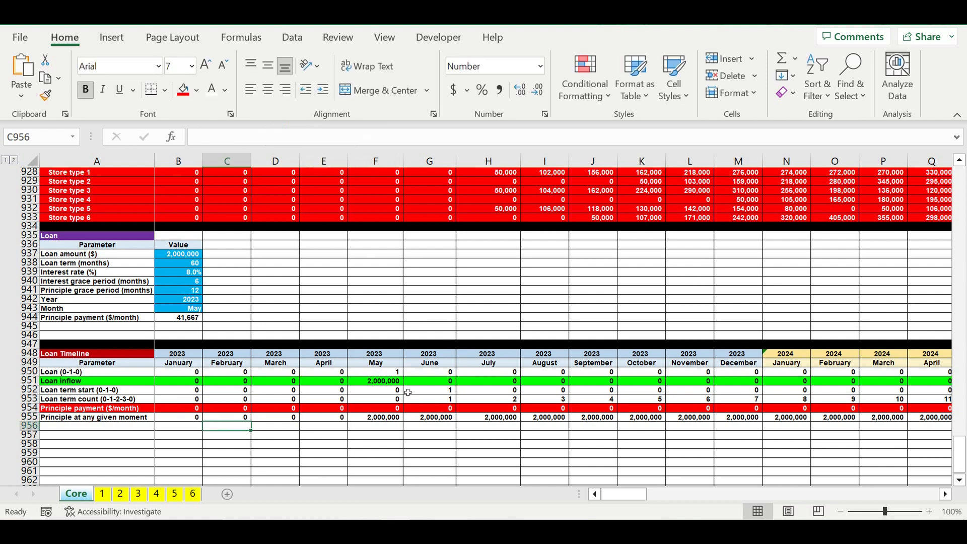
# - Copy the revised C955 formula across row 955 through December 2032 in DQ955
pyautogui.click(234, 419)
pyautogui.moveTo(251, 422); pyautogui.dragTo(906, 439)
pyautogui.click(441, 420)
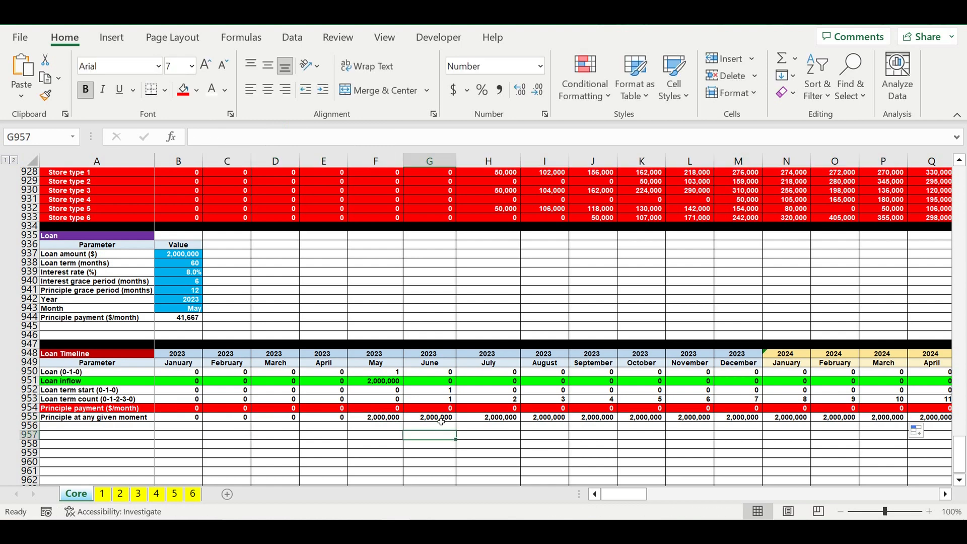
pyautogui.moveTo(462, 419); pyautogui.dragTo(738, 431)
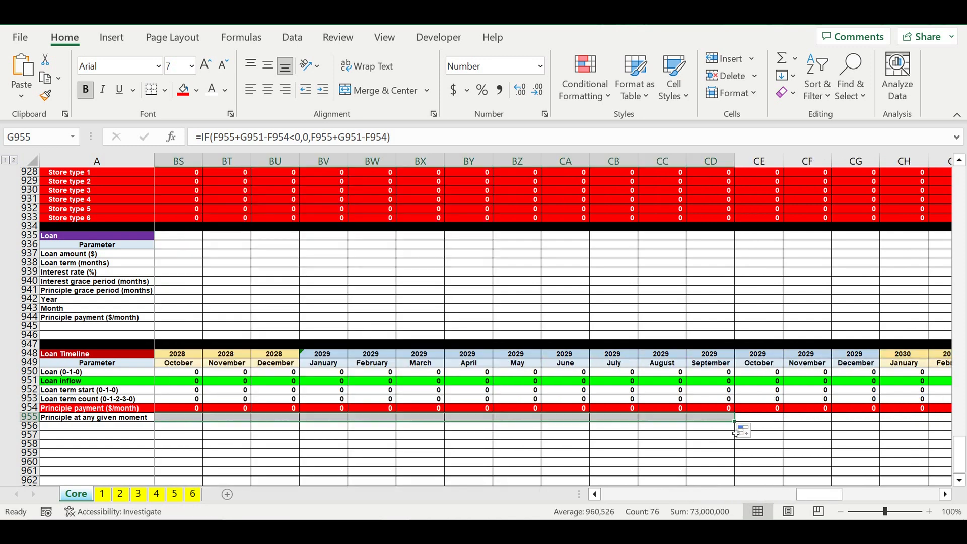
pyautogui.click(614, 417)
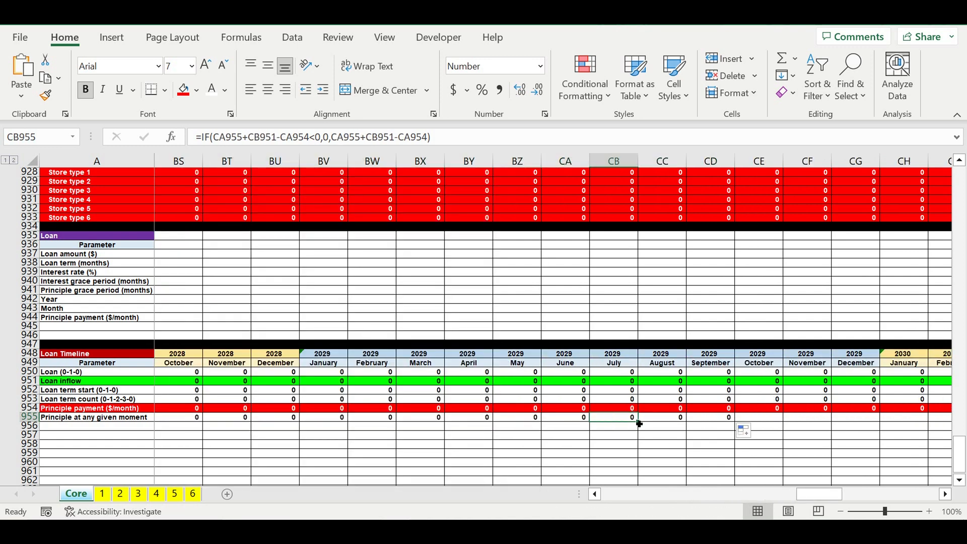
pyautogui.moveTo(638, 421); pyautogui.dragTo(754, 456)
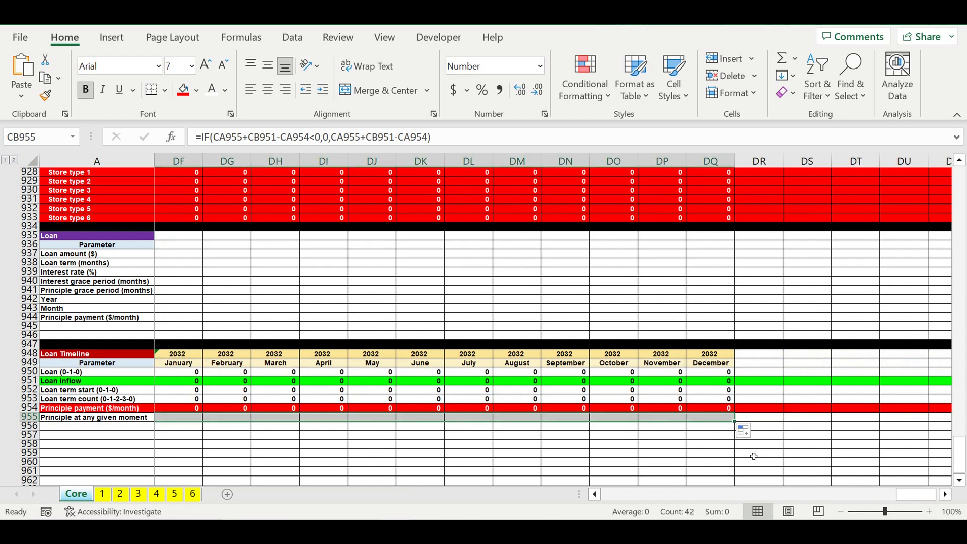
pyautogui.moveTo(893, 497); pyautogui.dragTo(308, 497)
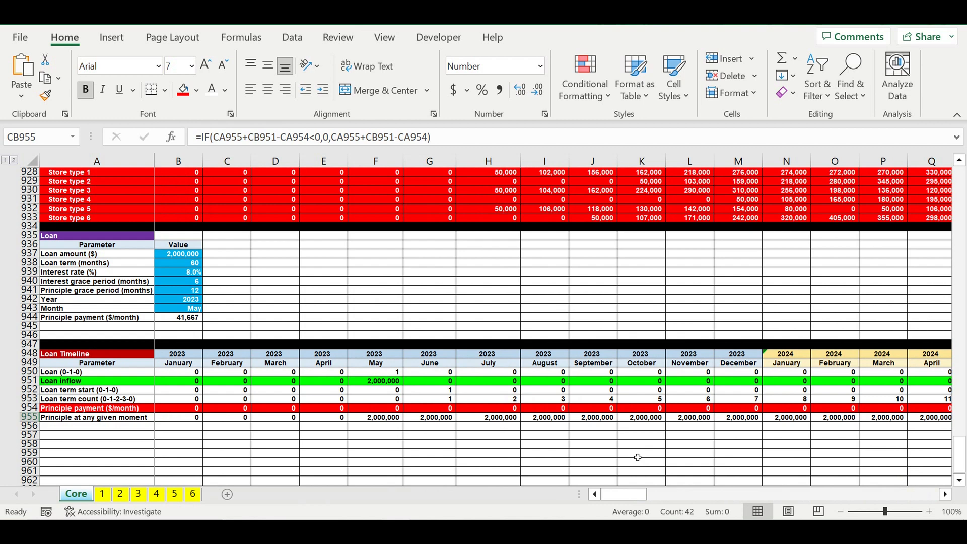
# - Test a principle grace period of 0 months in B941, check the June 2023 payment in G954, and restore the 12 months
pyautogui.click(637, 457)
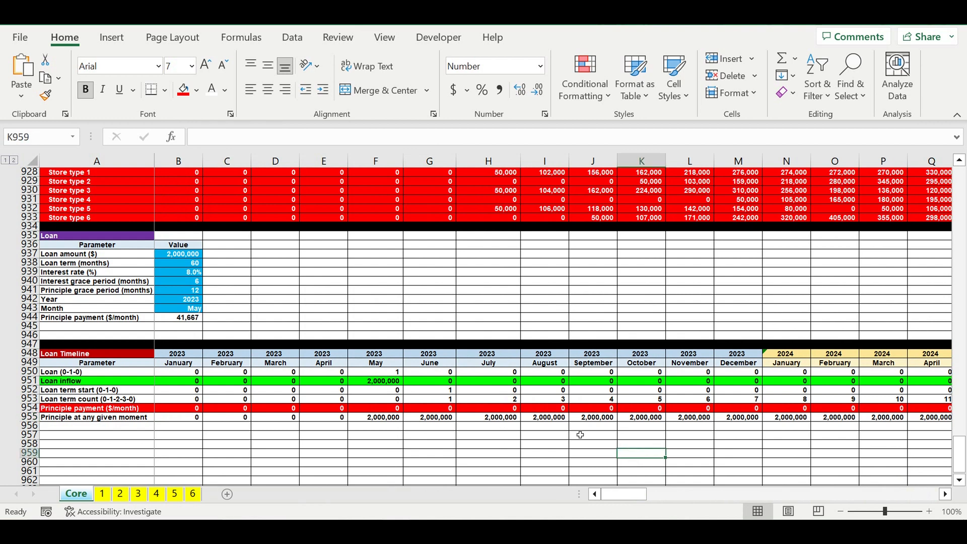
pyautogui.click(184, 291)
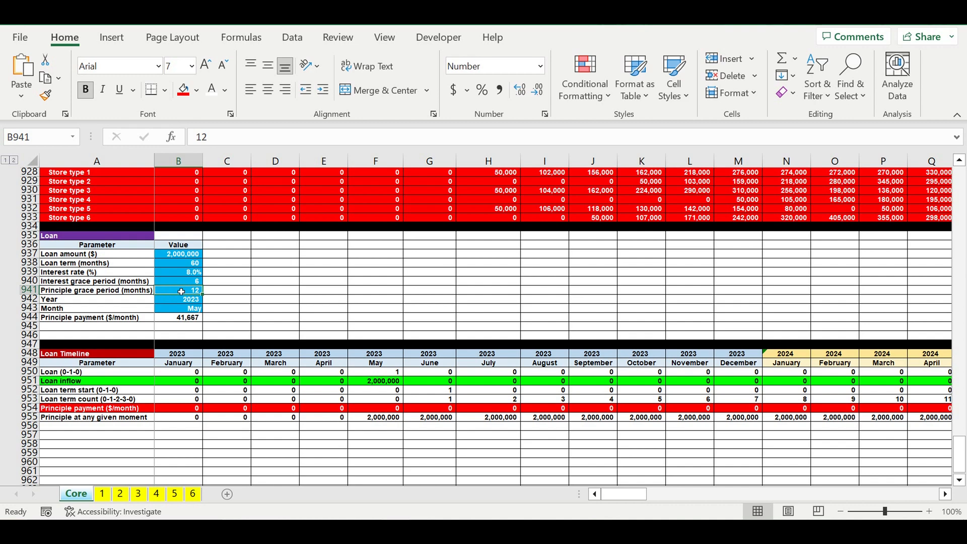
pyautogui.write('0')
pyautogui.press('Return')
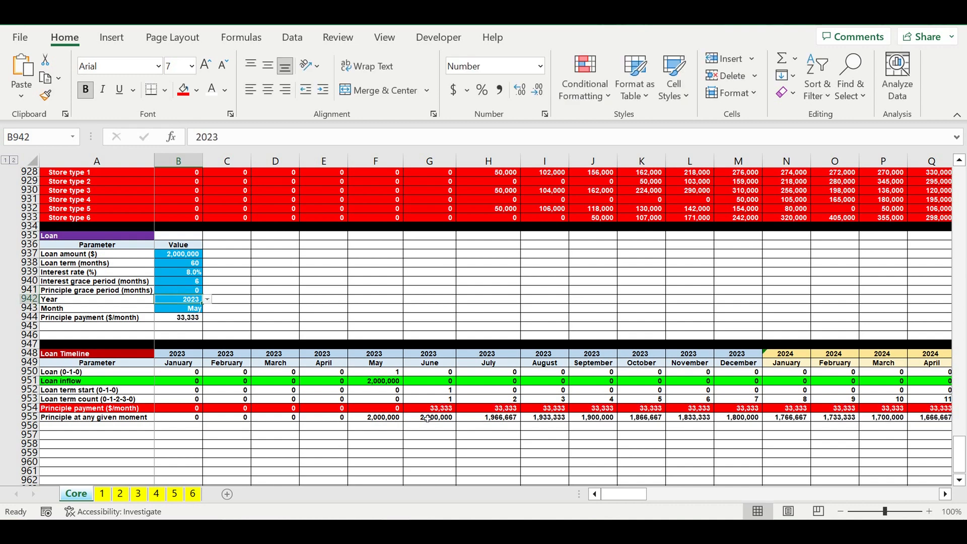
pyautogui.click(438, 409)
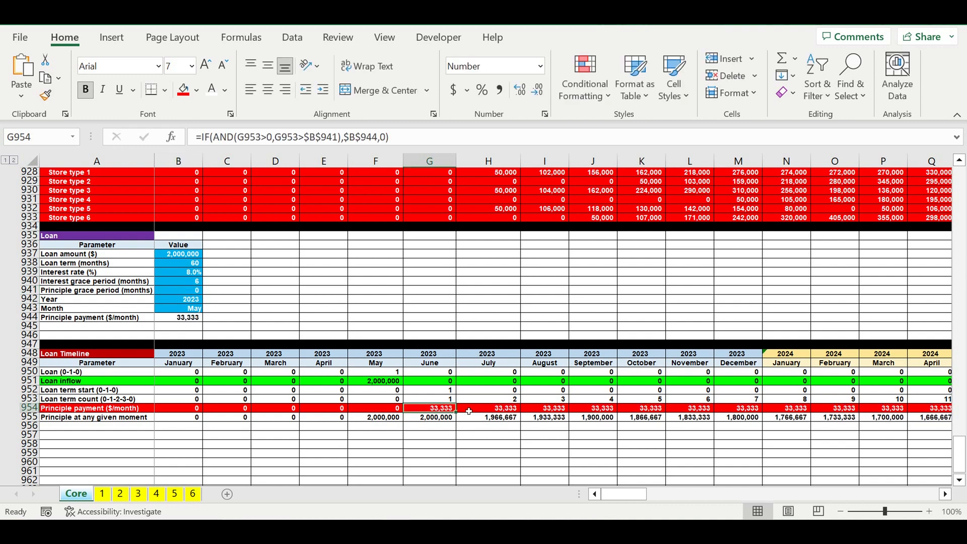
pyautogui.click(176, 289)
pyautogui.write('12')
pyautogui.press('Return')
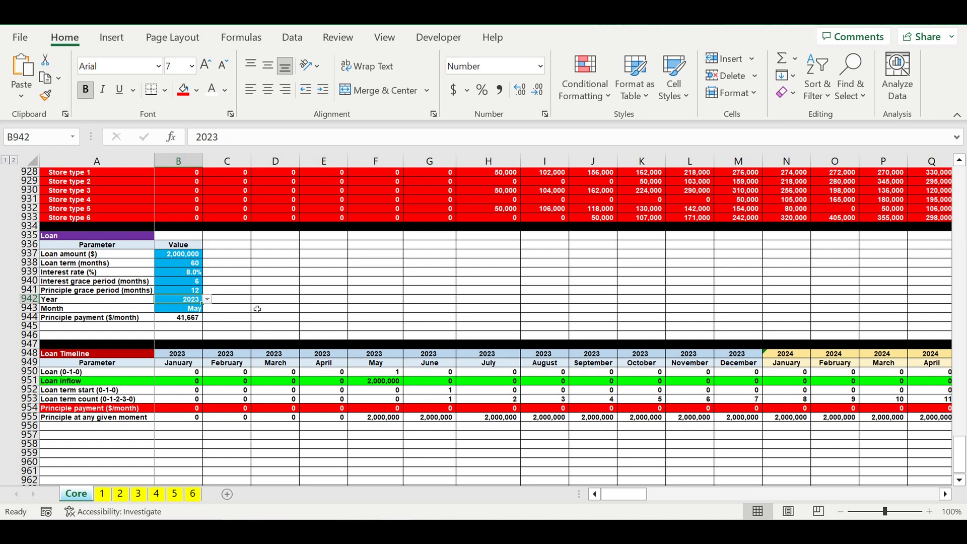
# - Label A956 as "Interest paments (step 1)" below the principle row of the Loan Timeline
pyautogui.click(143, 427)
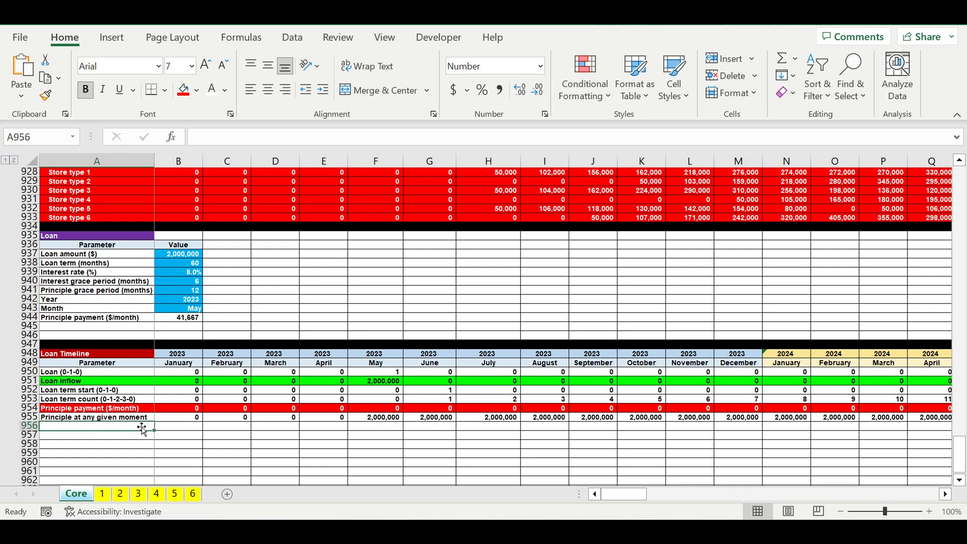
pyautogui.write('Interest')
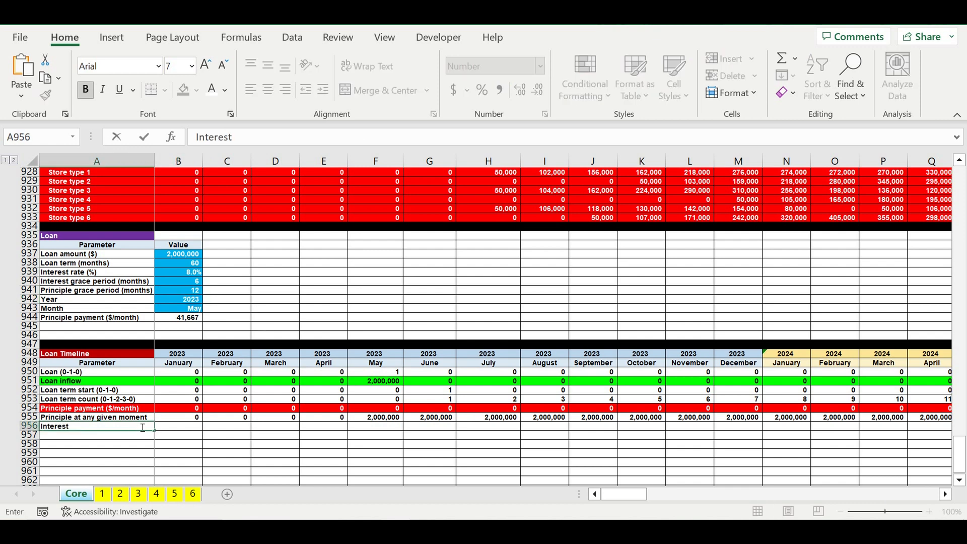
pyautogui.write(' paments (step 1)')
pyautogui.press('Return')
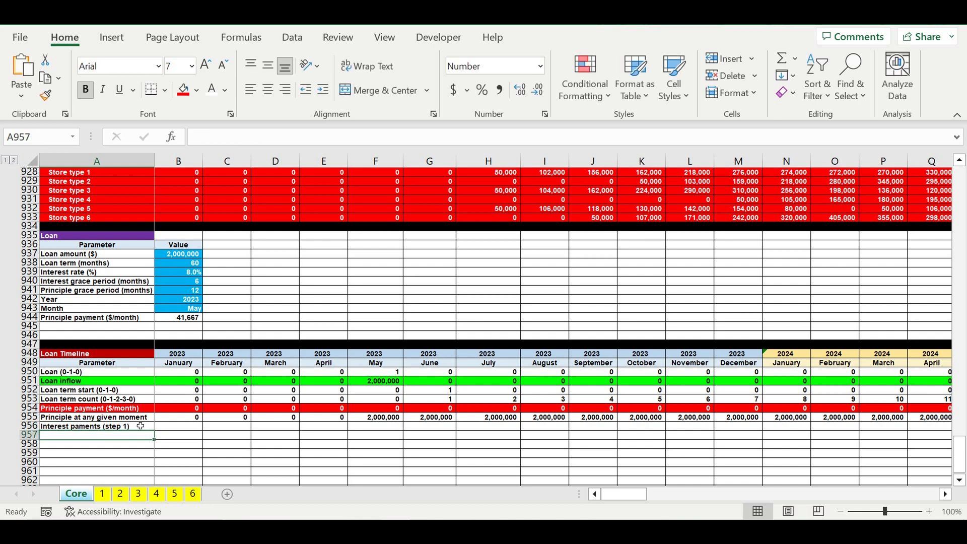
# - Begin an IF formula in B956 with the condition AND(B953>0,B953>$B$940), locking the interest grace period reference
pyautogui.click(173, 426)
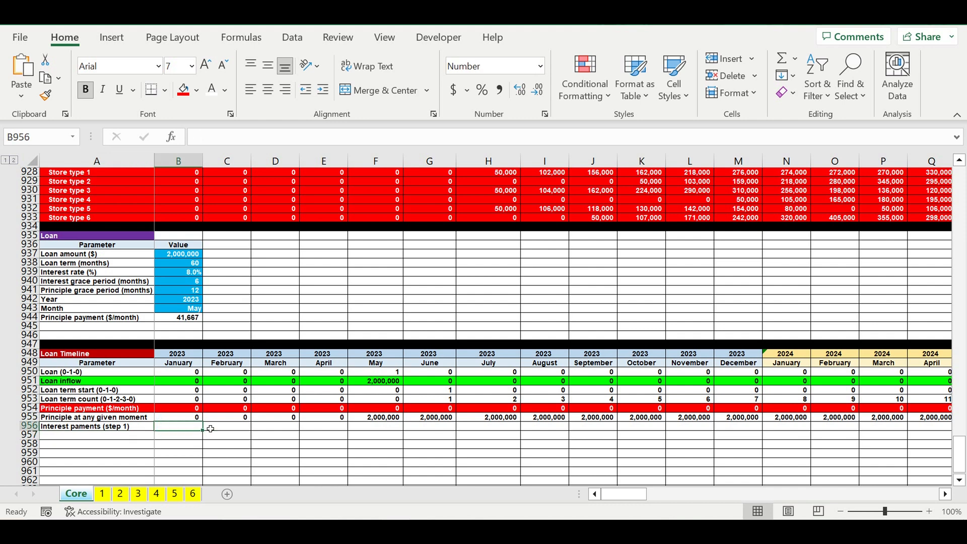
pyautogui.press('F2')
pyautogui.write('=if(and(')
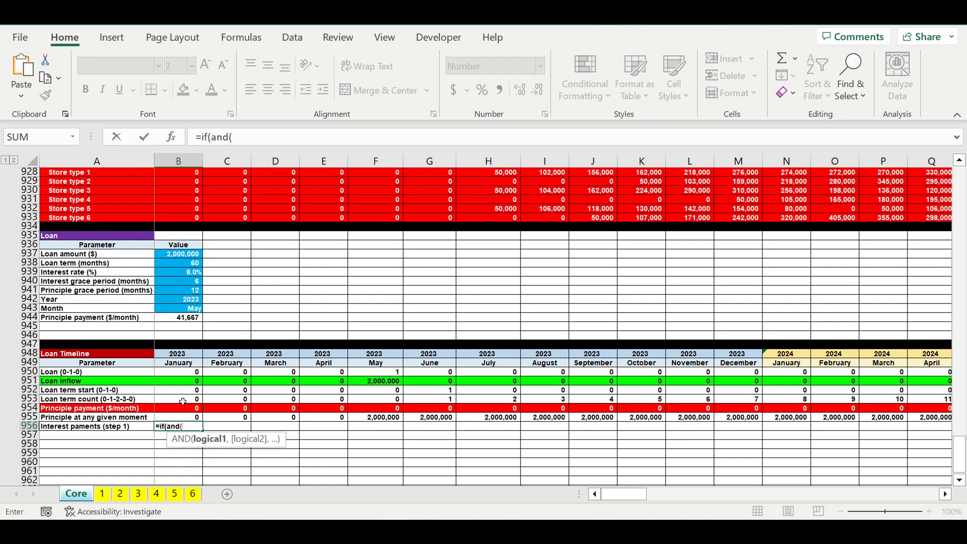
pyautogui.click(178, 401)
pyautogui.write('>0,')
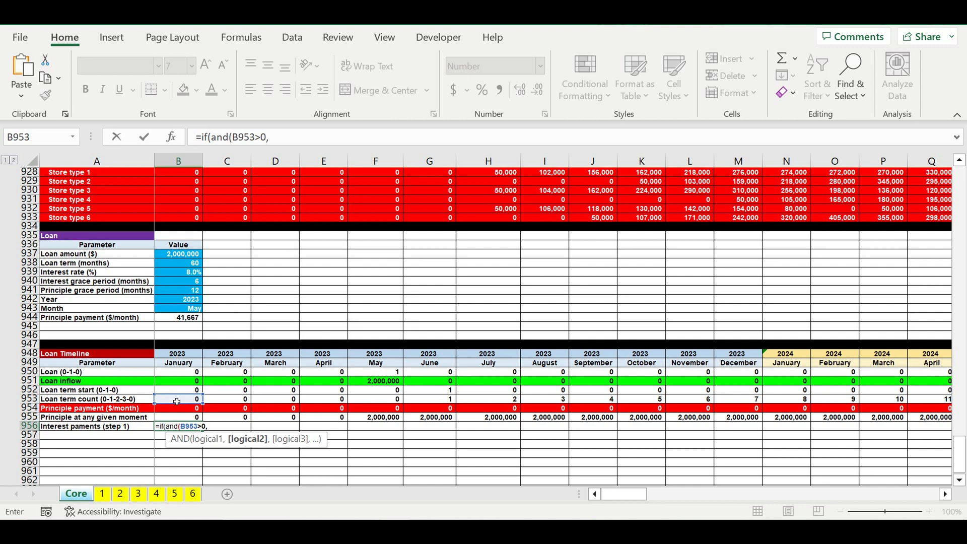
pyautogui.click(177, 401)
pyautogui.write('>')
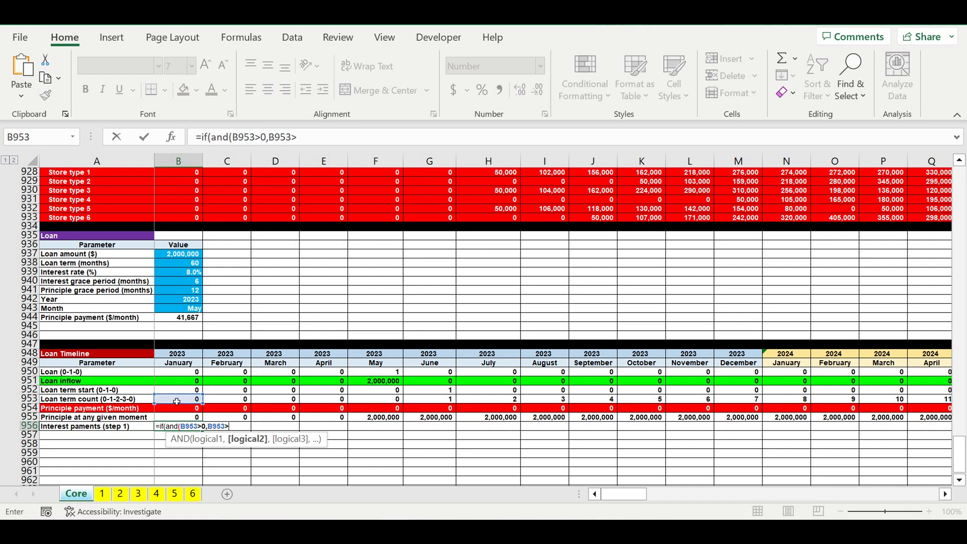
pyautogui.click(178, 283)
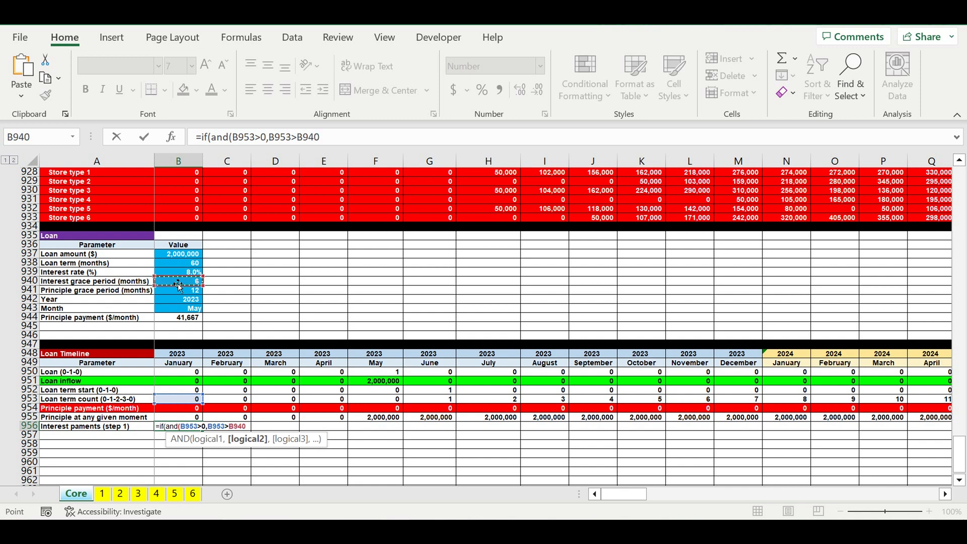
pyautogui.click(298, 137)
pyautogui.write('$')
pyautogui.click(309, 137)
pyautogui.write('$')
pyautogui.click(346, 141)
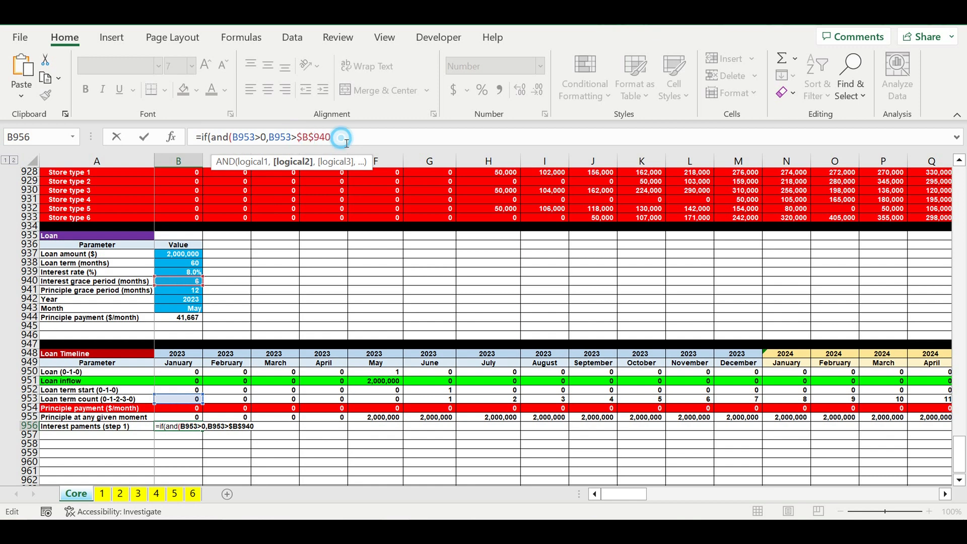
pyautogui.write('),')
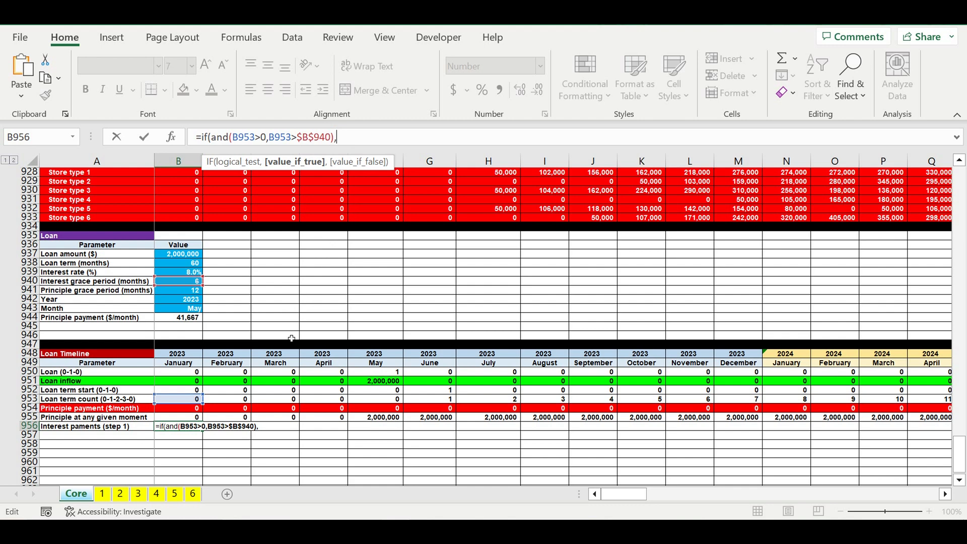
# - Complete the B956 formula to return B955*$B$939/12 when the condition holds and 0 otherwise
pyautogui.click(179, 418)
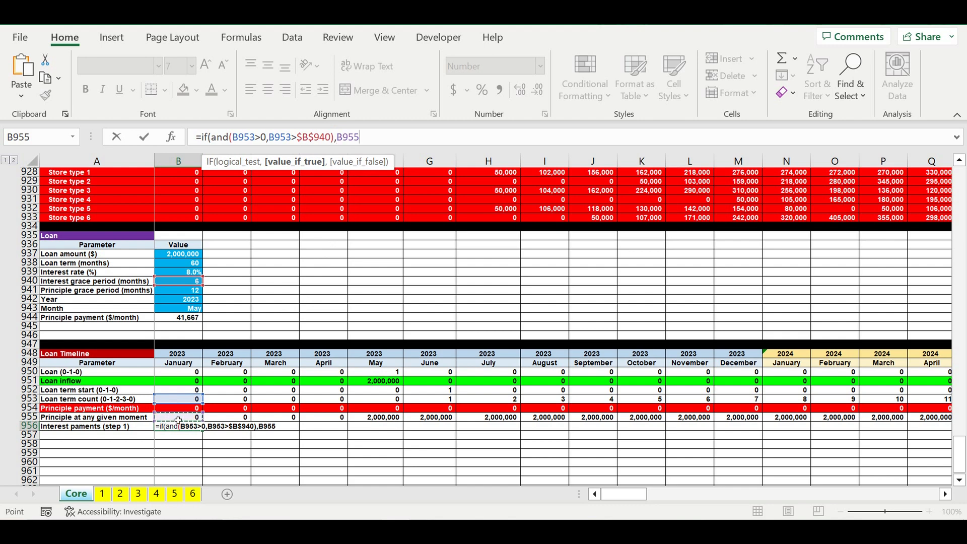
pyautogui.write('*')
pyautogui.click(176, 273)
pyautogui.click(371, 137)
pyautogui.write('$B$939')
pyautogui.press('Right')
pyautogui.write('$')
pyautogui.click(433, 139)
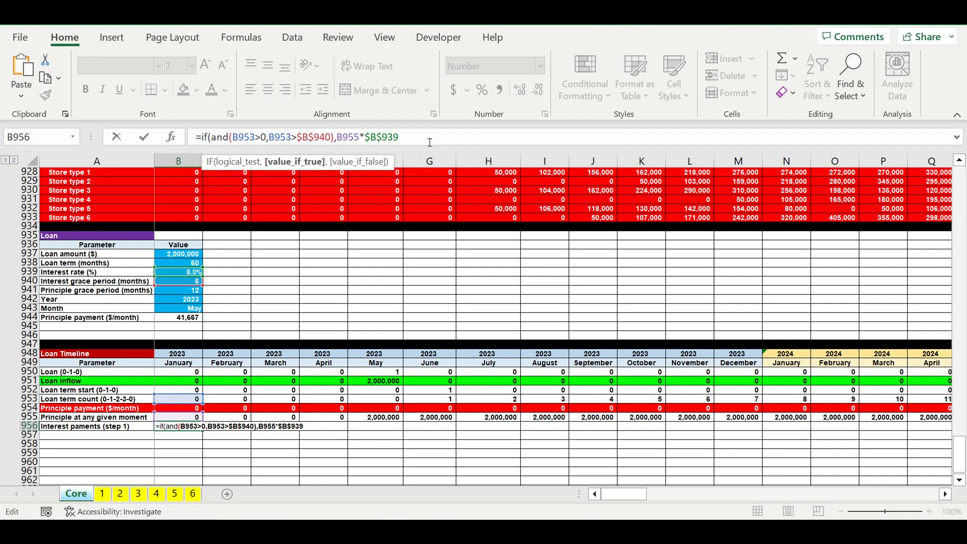
pyautogui.write('/12,0)')
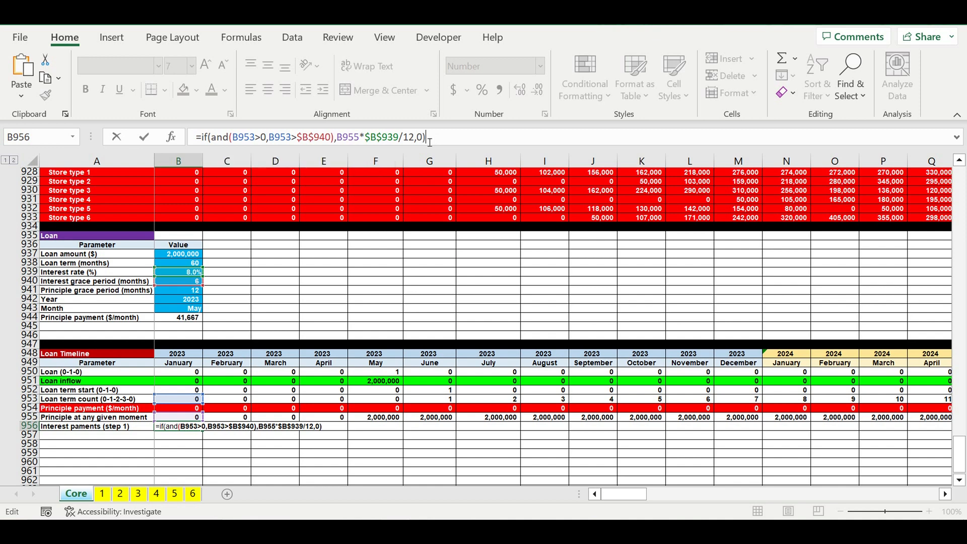
pyautogui.press('Return')
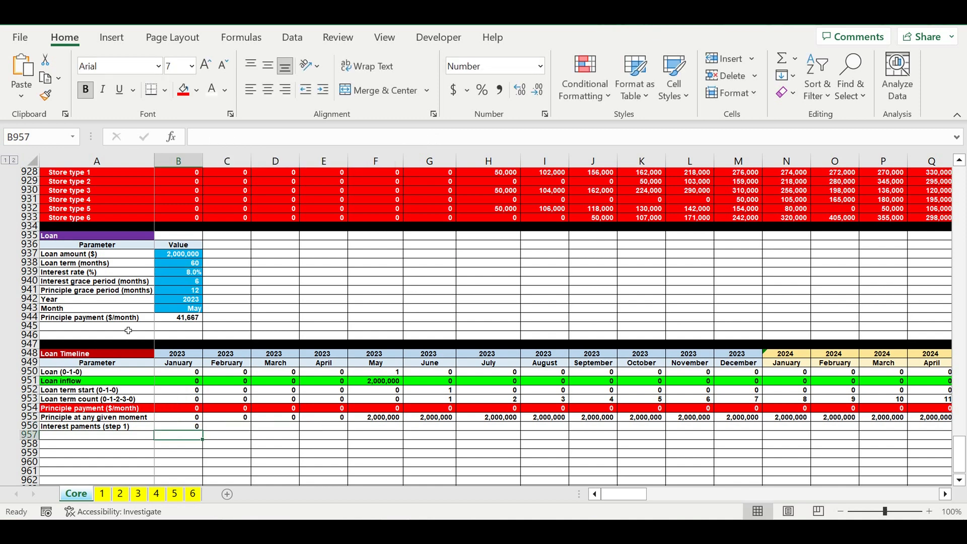
# - Copy the B956 interest formula across row 956 through February 2024 in O956
pyautogui.click(184, 427)
pyautogui.moveTo(202, 430); pyautogui.dragTo(846, 432)
pyautogui.click(798, 453)
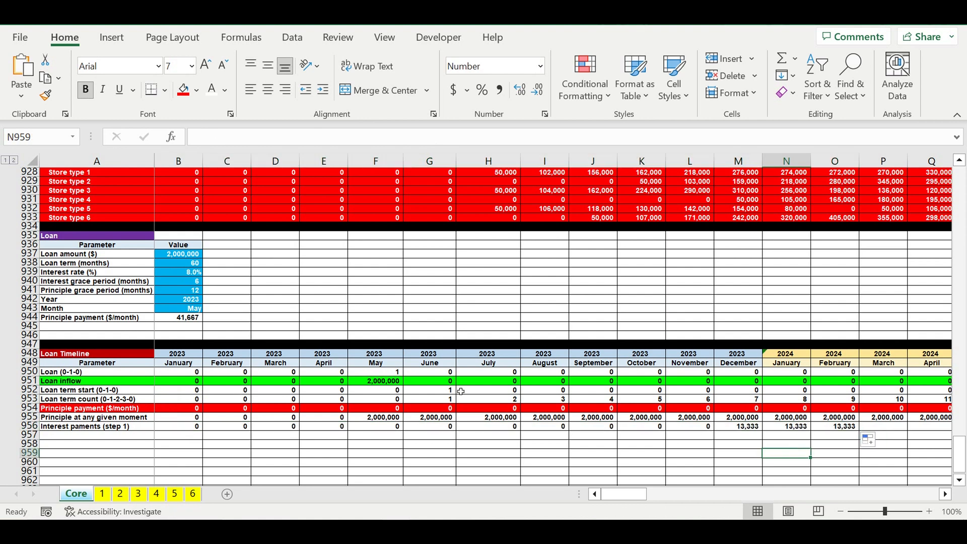
# - Check the December 2023 interest formula in M956 against the term counts in G953:L953 and the principle in M955
pyautogui.moveTo(437, 402); pyautogui.dragTo(684, 403)
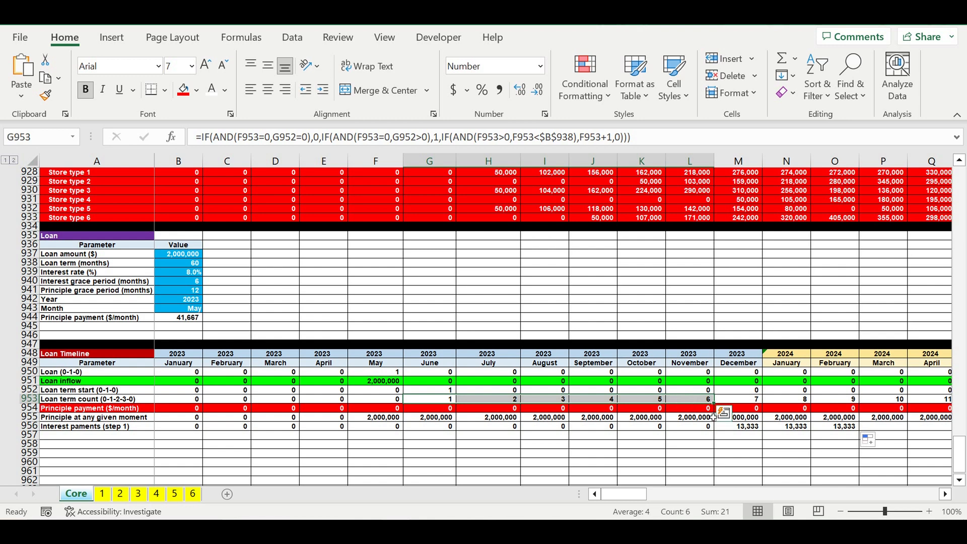
pyautogui.click(755, 428)
pyautogui.click(750, 418)
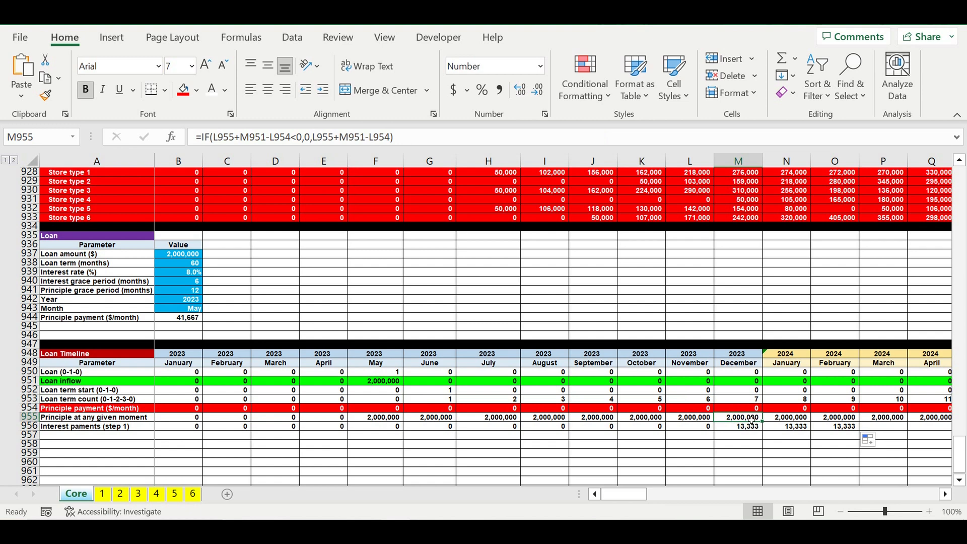
pyautogui.click(747, 428)
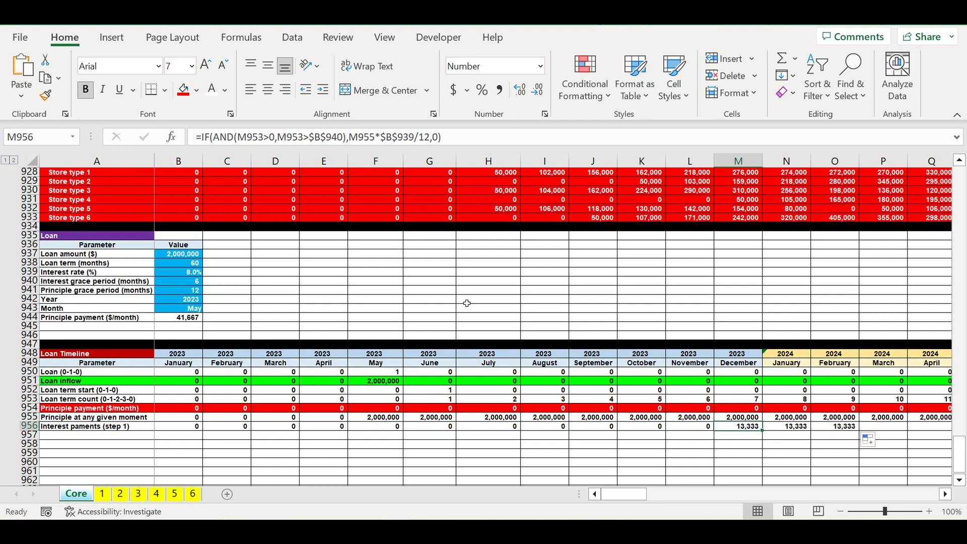
pyautogui.doubleClick(748, 428)
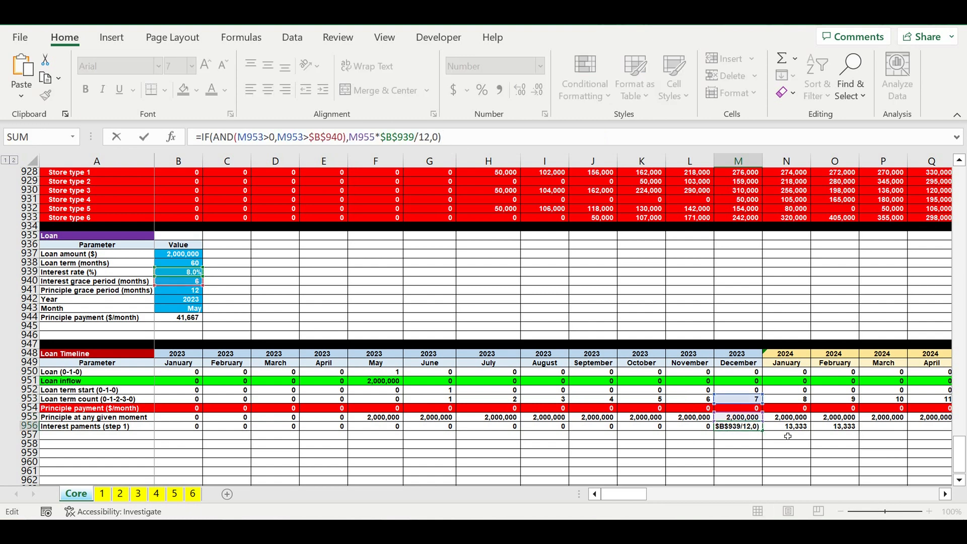
pyautogui.press('Return')
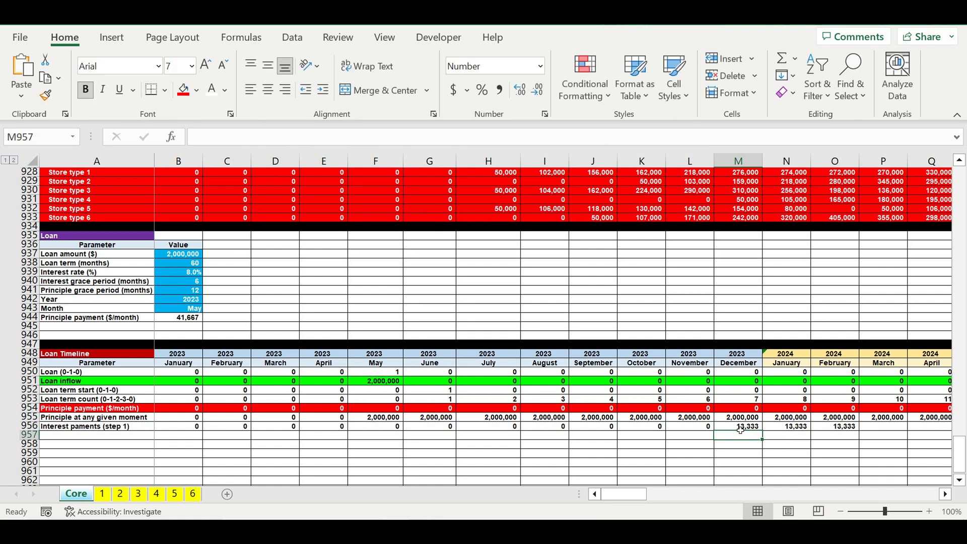
# - Copy the M956 interest formula across row 956 through December 2032 in DQ956
pyautogui.click(739, 429)
pyautogui.moveTo(761, 431); pyautogui.dragTo(298, 429)
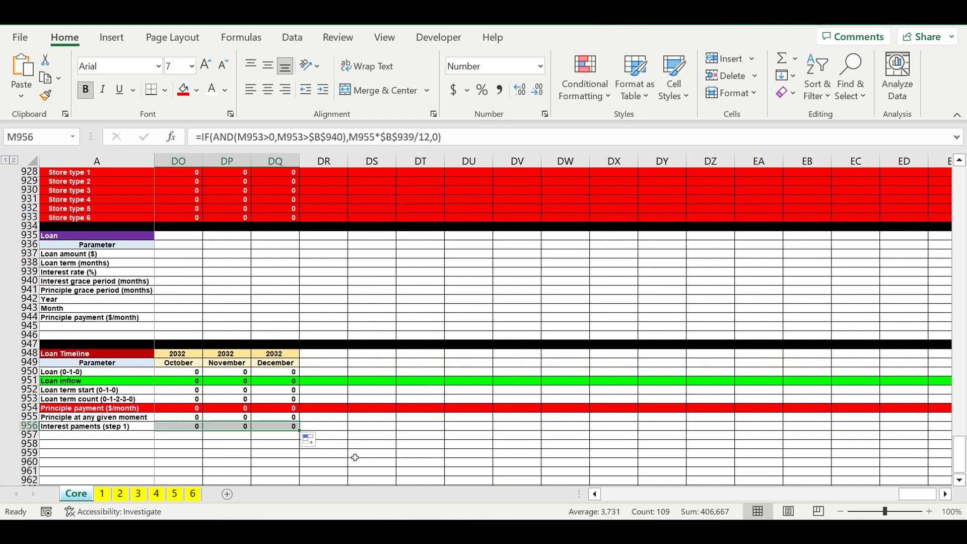
# - Fill DR956 with yellow and total the interest row there with =SUM(B956:DQ956)
pyautogui.click(333, 427)
pyautogui.click(196, 89)
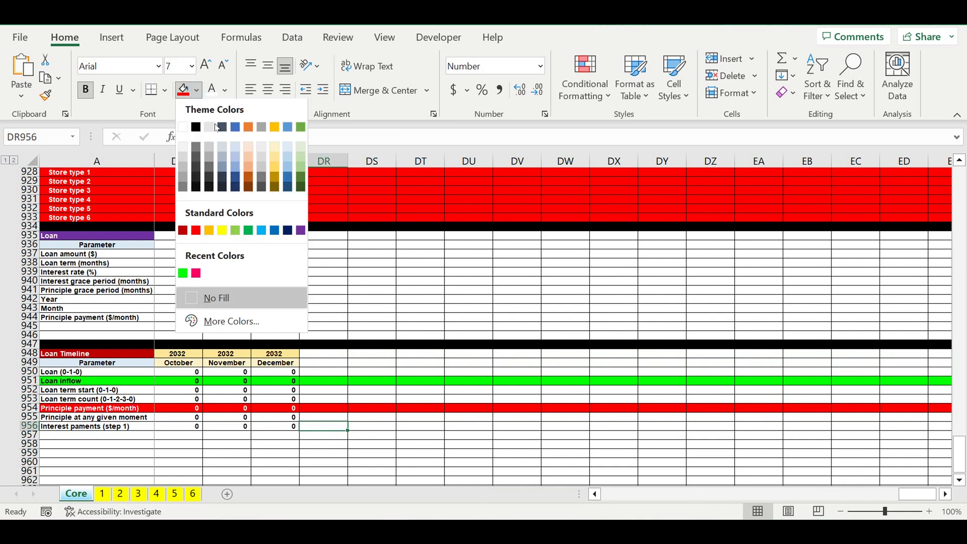
pyautogui.click(222, 231)
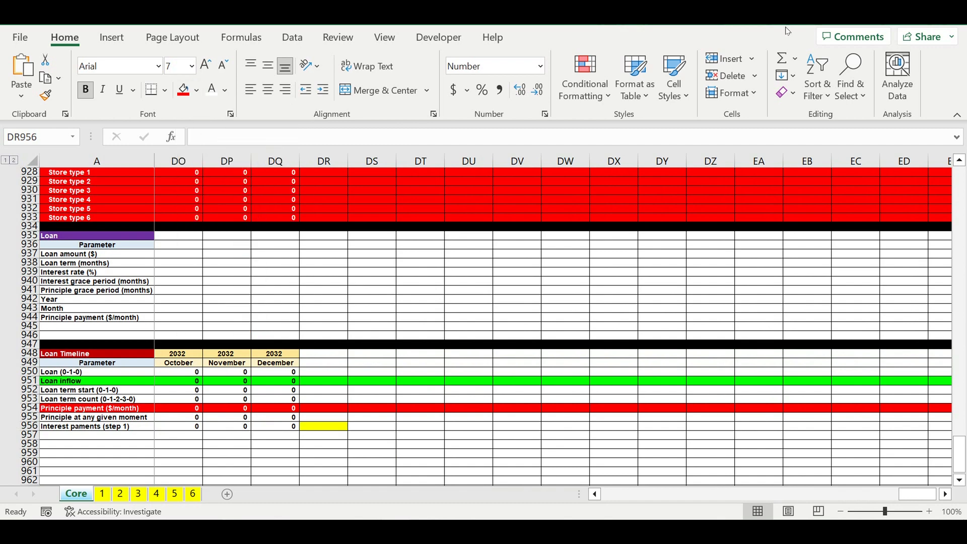
pyautogui.click(781, 58)
pyautogui.moveTo(917, 494); pyautogui.dragTo(624, 494)
pyautogui.press('Return')
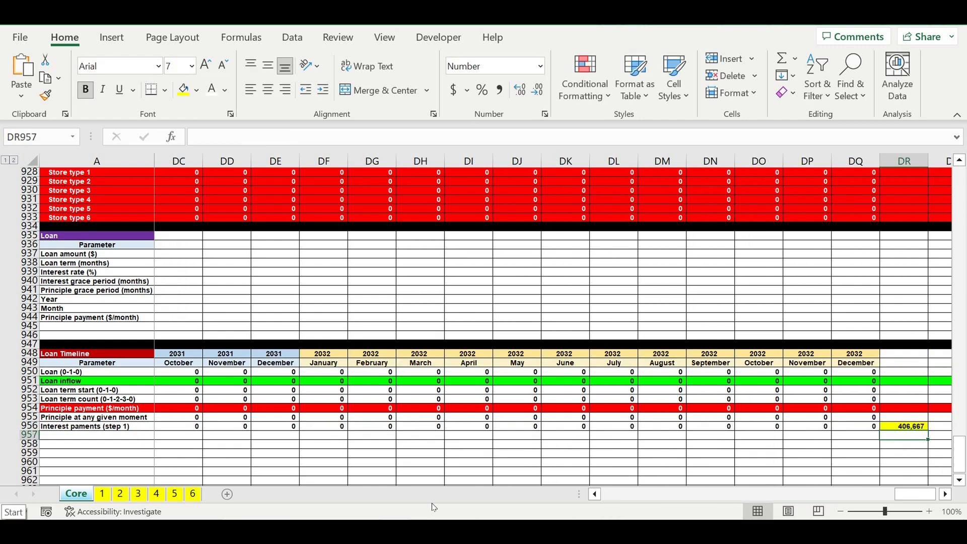
pyautogui.click(899, 427)
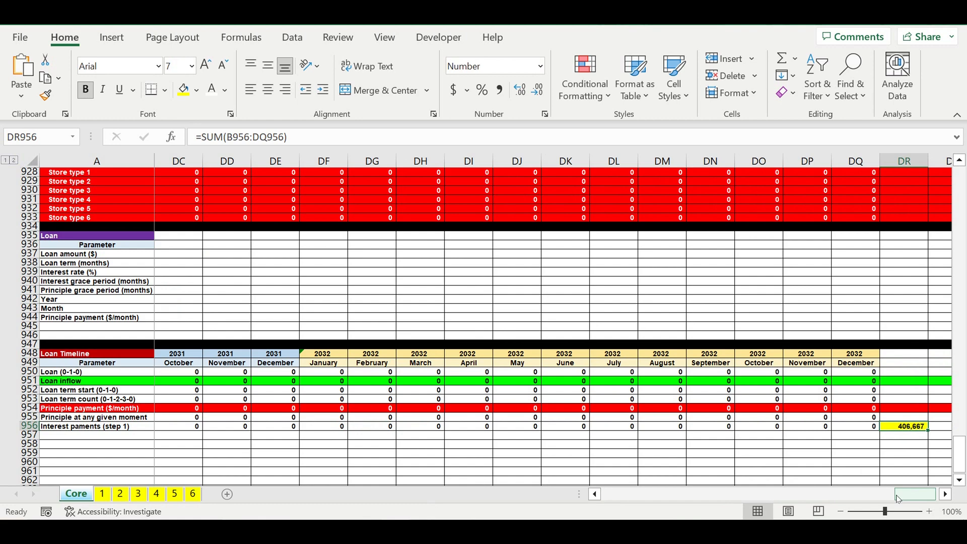
# - Label A957 as "Amount of interest payments" below the step 1 interest row
pyautogui.moveTo(918, 498); pyautogui.dragTo(624, 496)
pyautogui.click(76, 437)
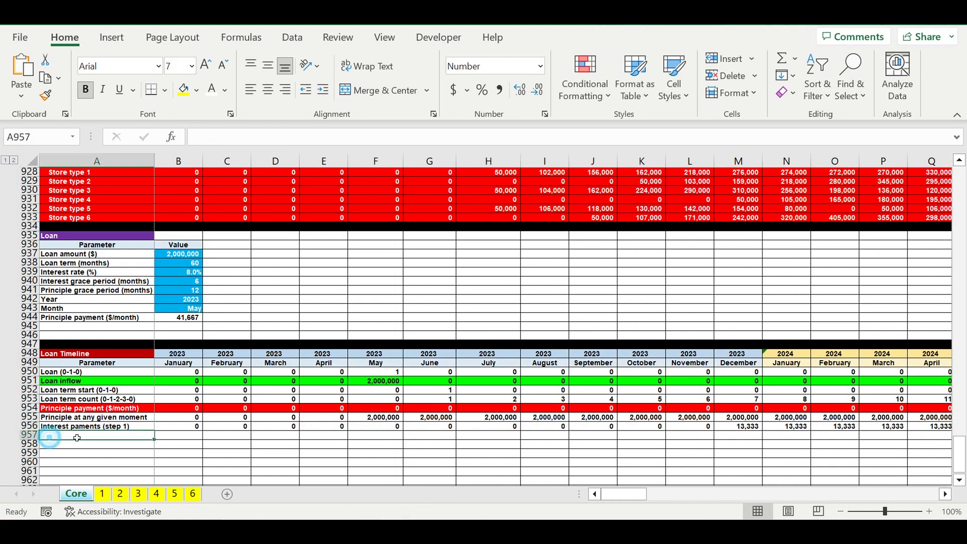
pyautogui.write('Amoun')
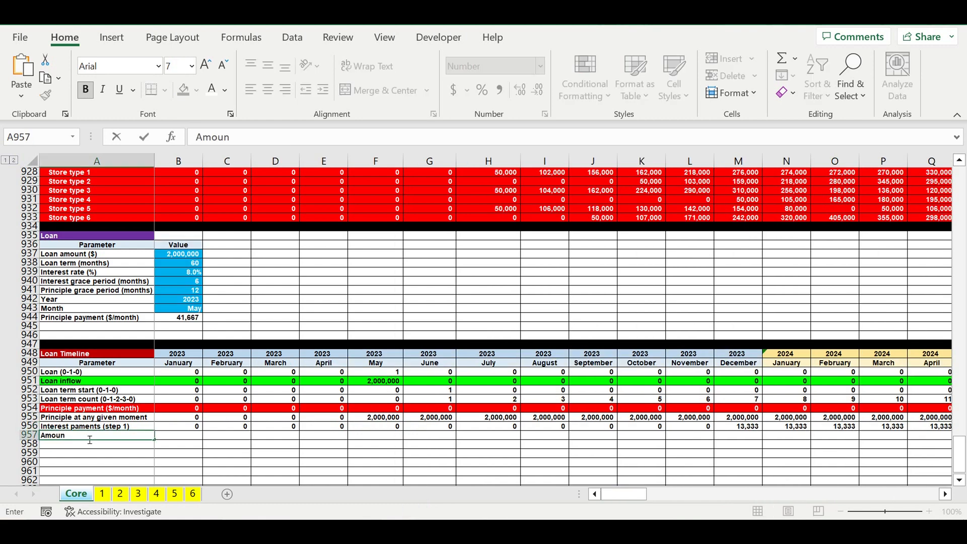
pyautogui.write('t of interest payments')
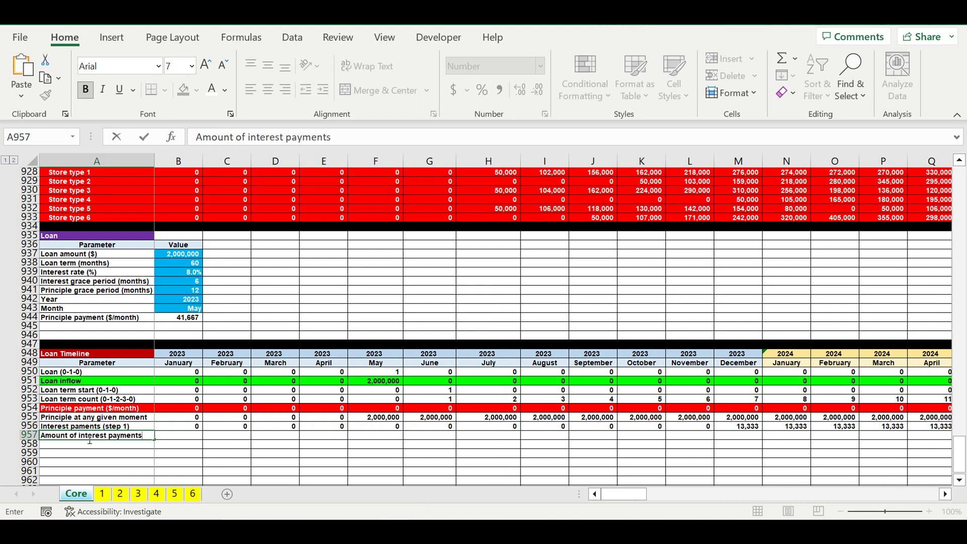
pyautogui.press('Return')
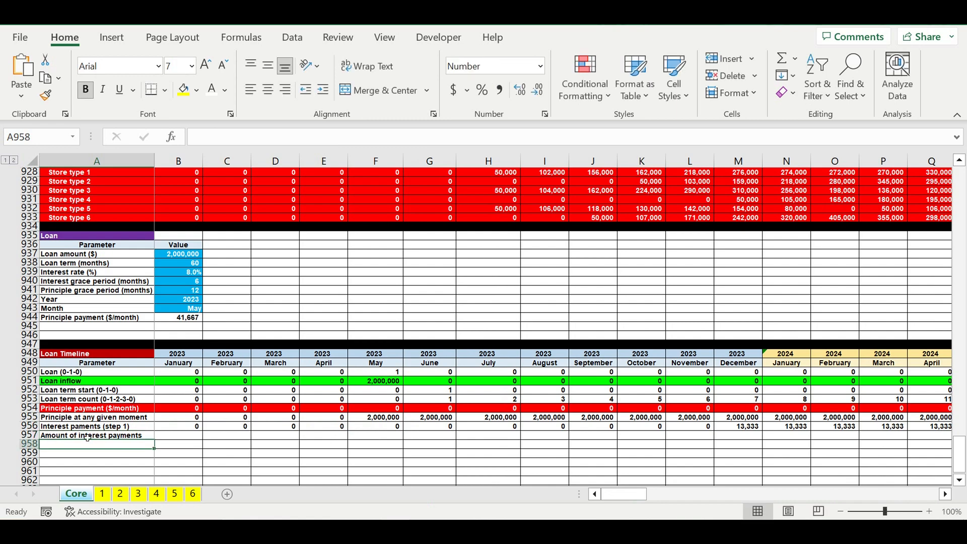
# - Enter =IF(B956>0,1,0) in B957 to flag January 2023 when its step 1 interest is above zero
pyautogui.click(178, 439)
pyautogui.write('=if')
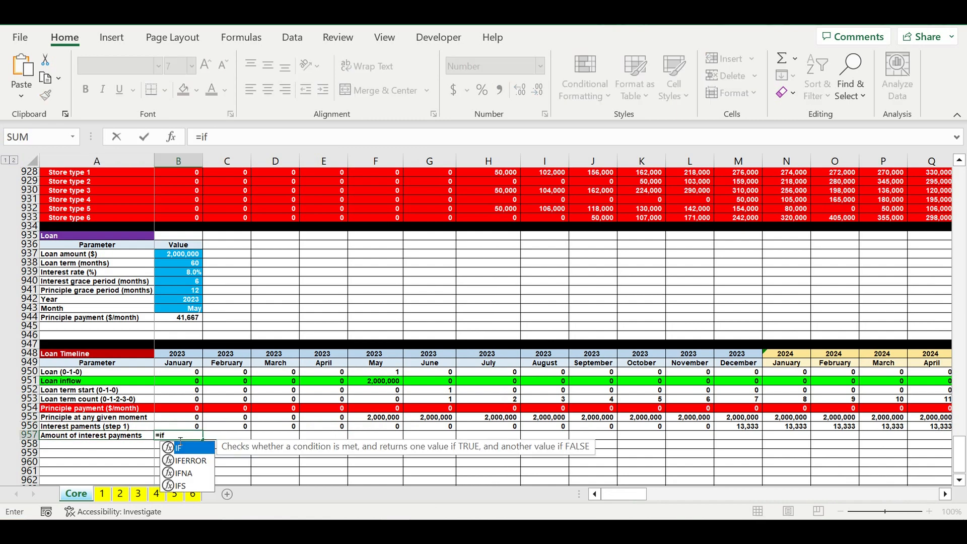
pyautogui.write('(')
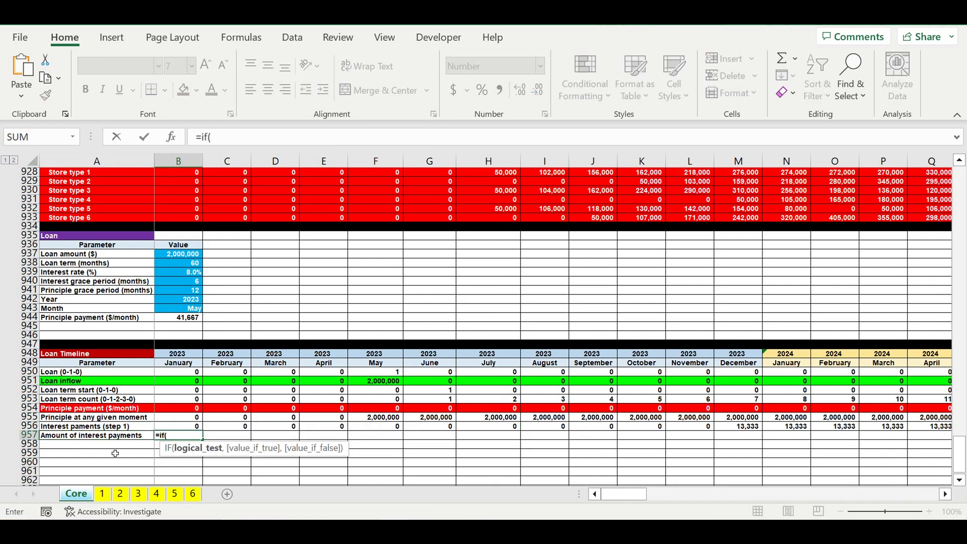
pyautogui.click(177, 427)
pyautogui.write('>0')
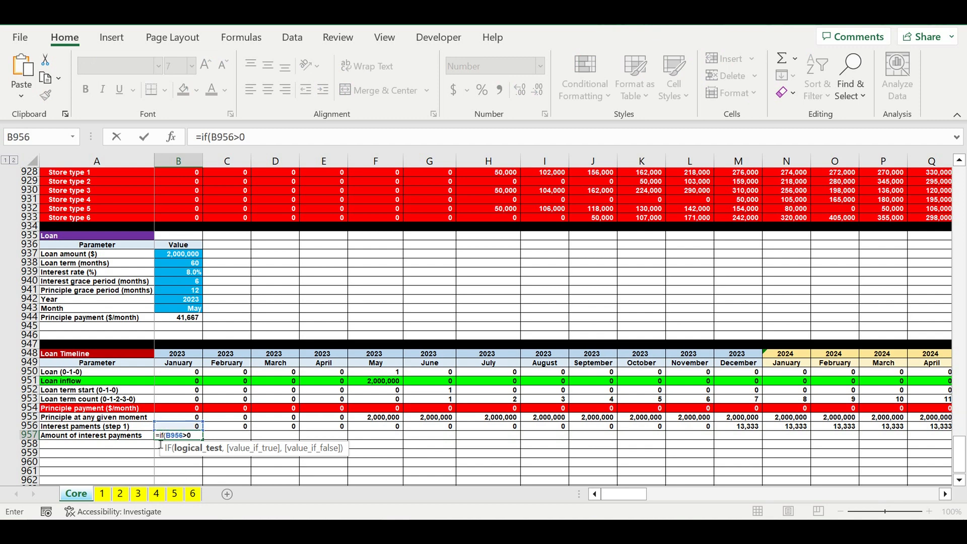
pyautogui.write(',1,0')
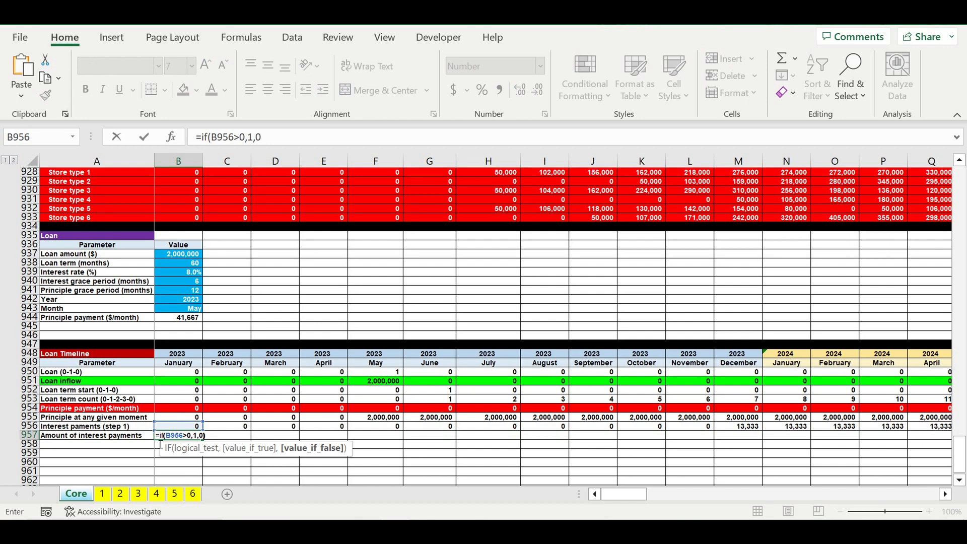
pyautogui.press('Return')
# - Copy the B957 flag formula across row 957 through DQ957 and total the row in DR957 with =SUM(B957:DQ957)
pyautogui.click(201, 436)
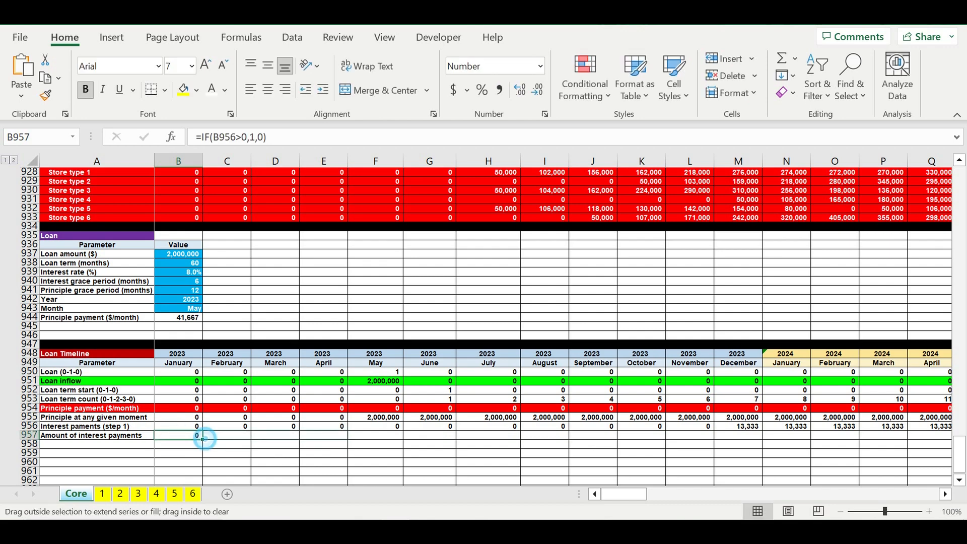
pyautogui.moveTo(202, 439); pyautogui.dragTo(828, 436)
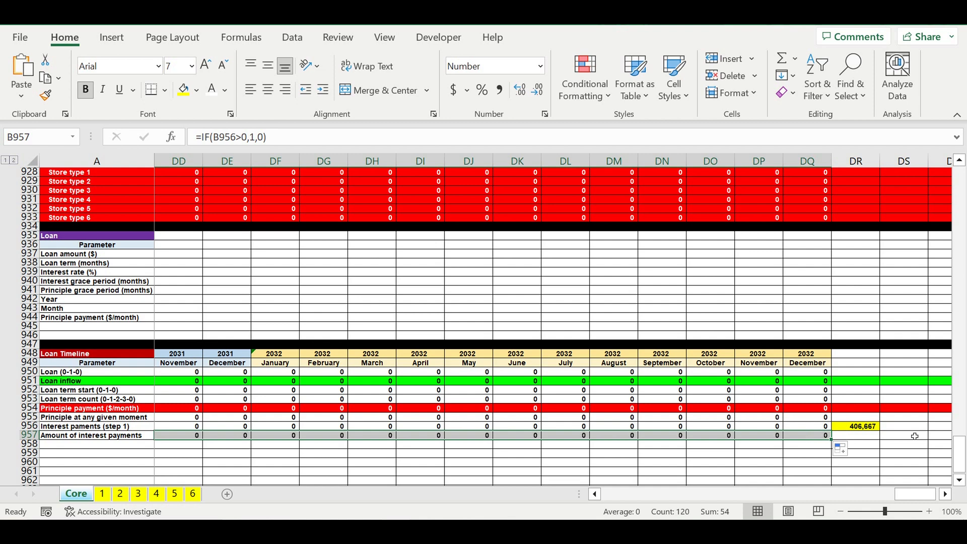
pyautogui.click(874, 428)
pyautogui.moveTo(881, 432); pyautogui.dragTo(862, 439)
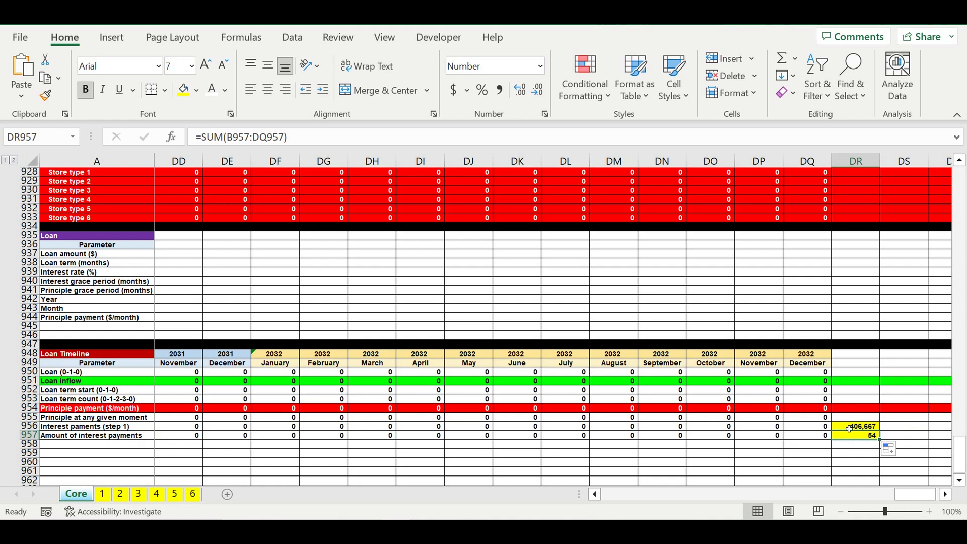
pyautogui.click(849, 428)
pyautogui.click(863, 437)
# - Copy the A944 label into A945 of the Loan parameters and reword it as "Interest payment ($/month)"
pyautogui.moveTo(914, 494); pyautogui.dragTo(566, 509)
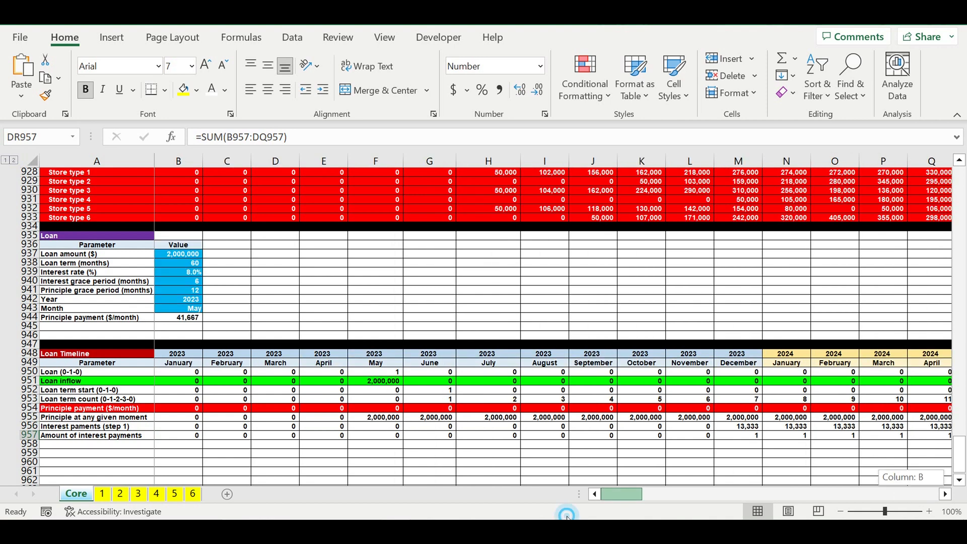
pyautogui.click(65, 317)
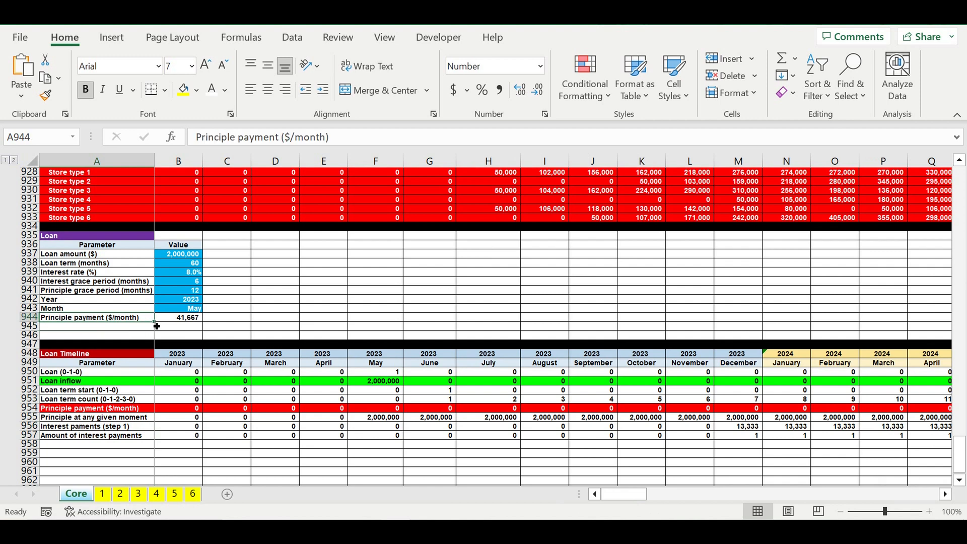
pyautogui.moveTo(154, 322); pyautogui.dragTo(157, 333)
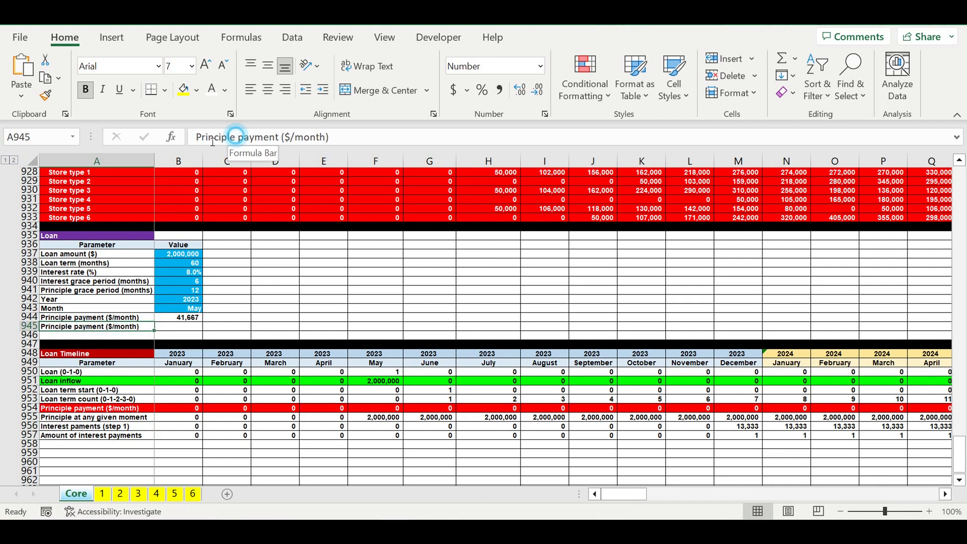
pyautogui.doubleClick(211, 142)
pyautogui.write('Interest')
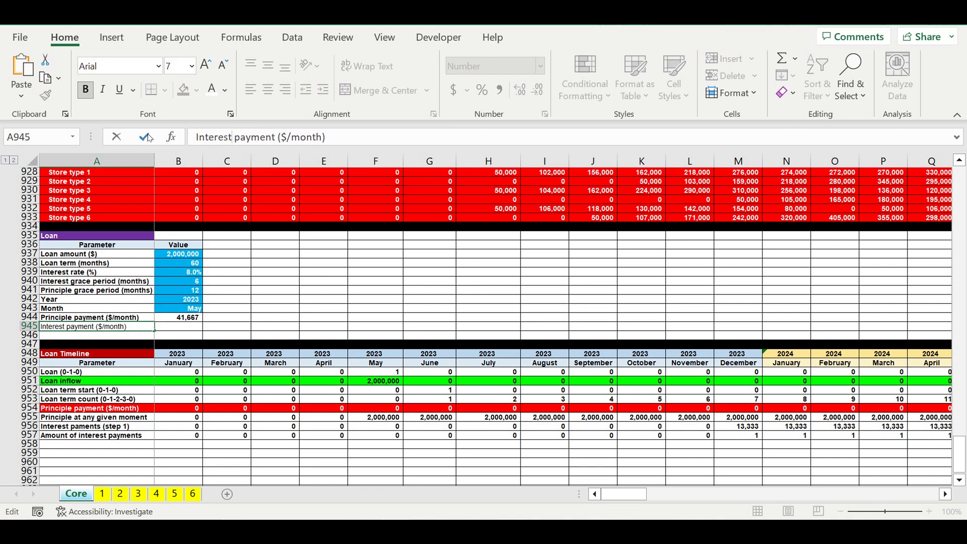
pyautogui.press('Return')
# - Calculate the monthly interest payment in B945 as =DR956/DR957, total interest divided by the number of payments
pyautogui.click(187, 326)
pyautogui.write('=')
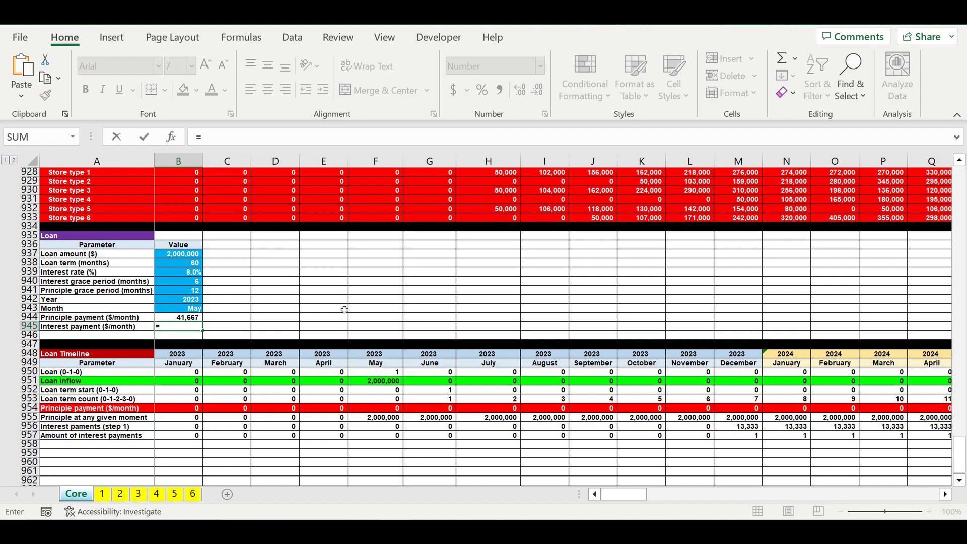
pyautogui.moveTo(625, 494); pyautogui.dragTo(913, 494)
pyautogui.click(927, 426)
pyautogui.write('/')
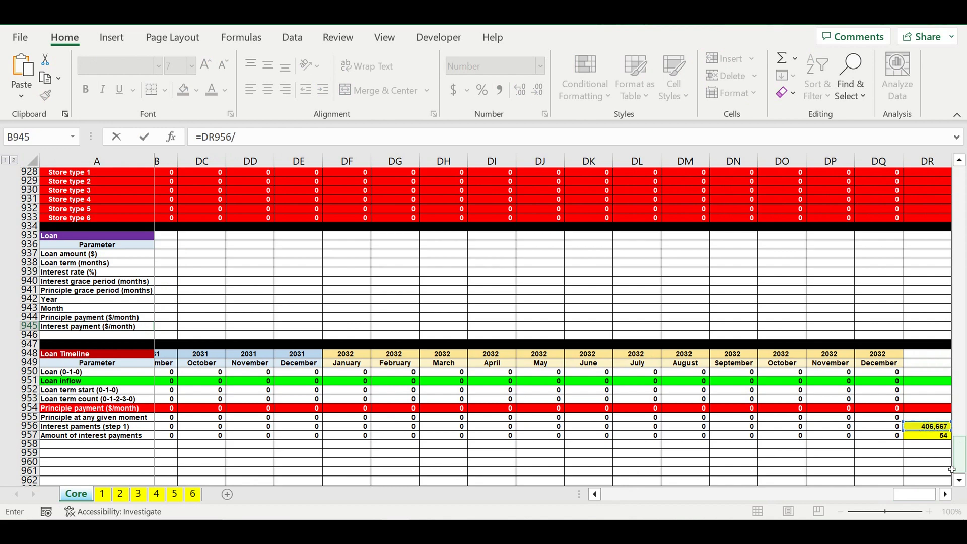
pyautogui.click(930, 439)
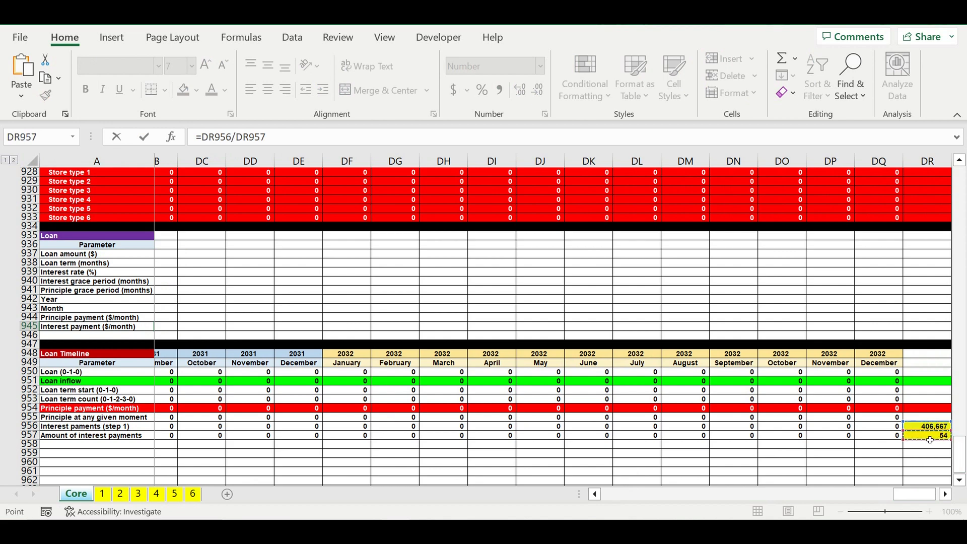
pyautogui.press('Return')
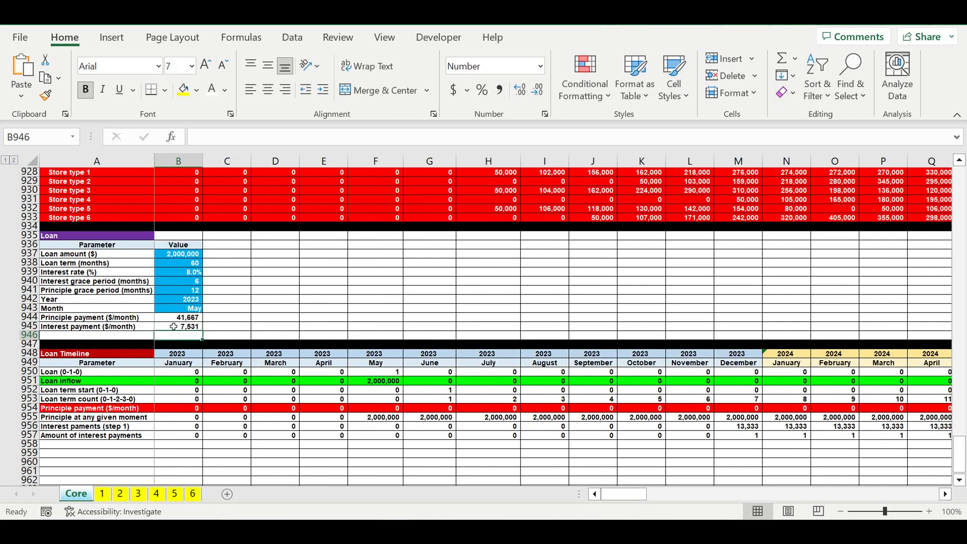
pyautogui.click(175, 327)
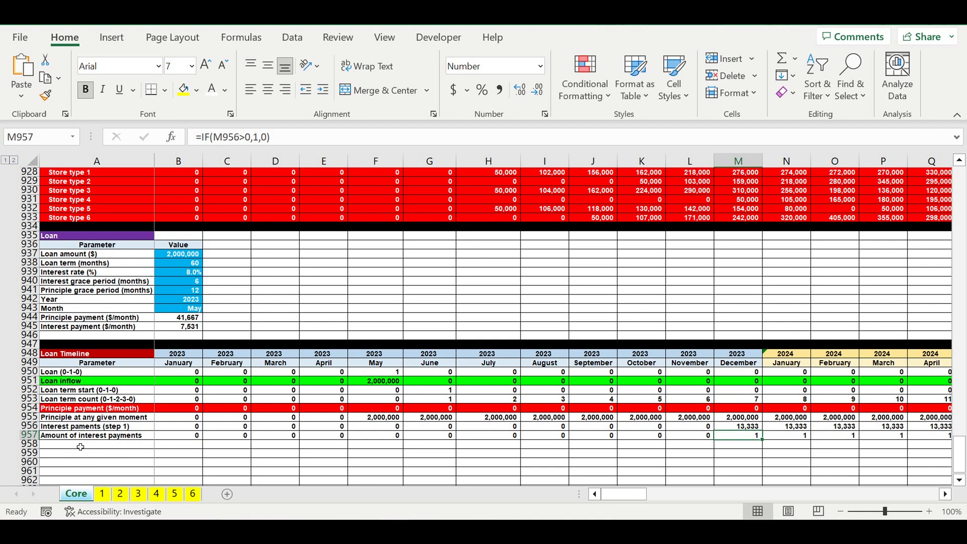
# - Label A958 as "Interest payments" below the amount of interest payments row
pyautogui.click(80, 446)
pyautogui.write('Int')
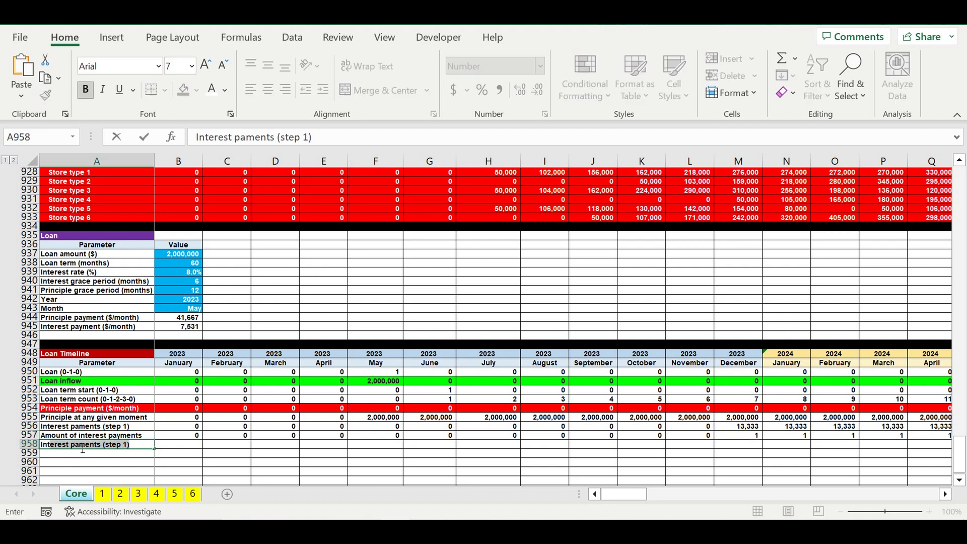
pyautogui.write('erest pay')
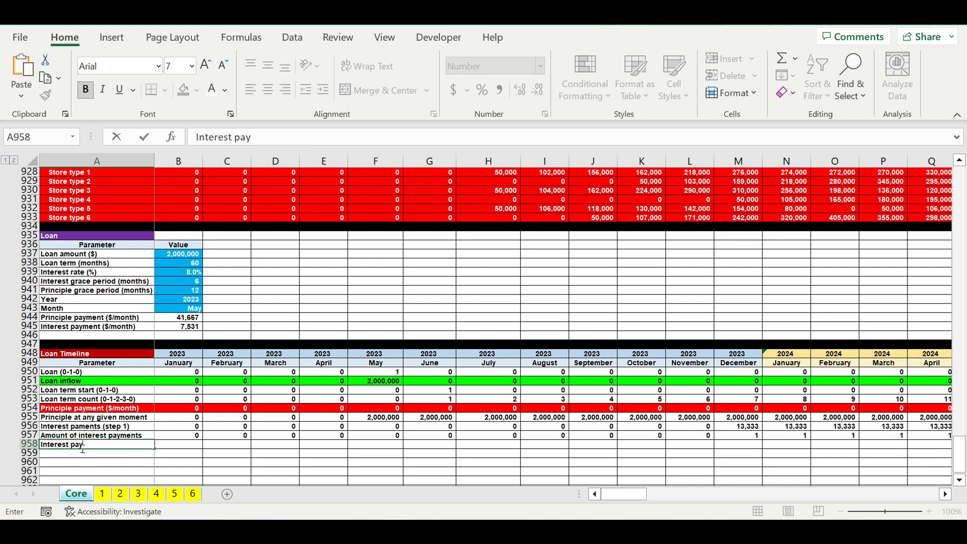
pyautogui.write('ments')
pyautogui.press('Return')
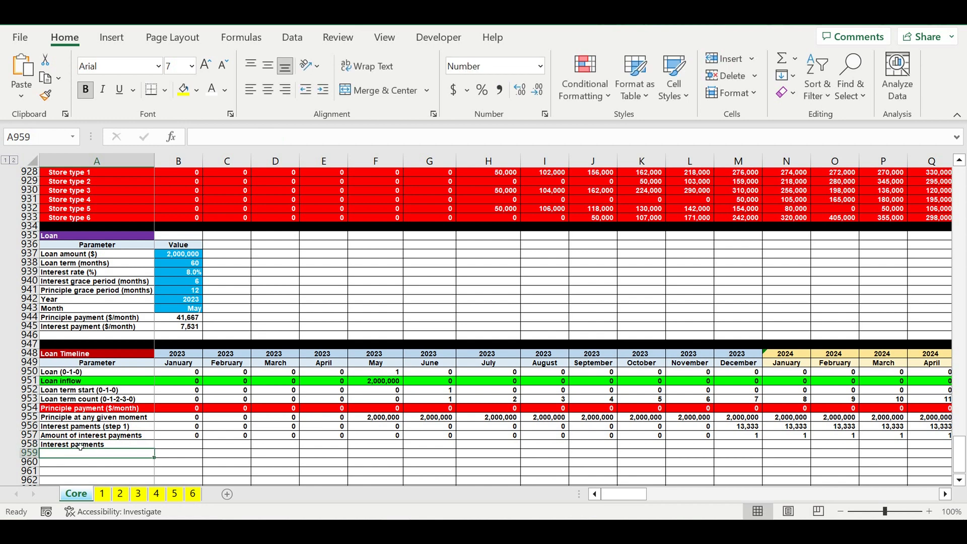
# - Enter =IF(B957=1,$B$945,0) in B958 for the January 2023 interest payment, with the B945 reference locked
pyautogui.click(178, 446)
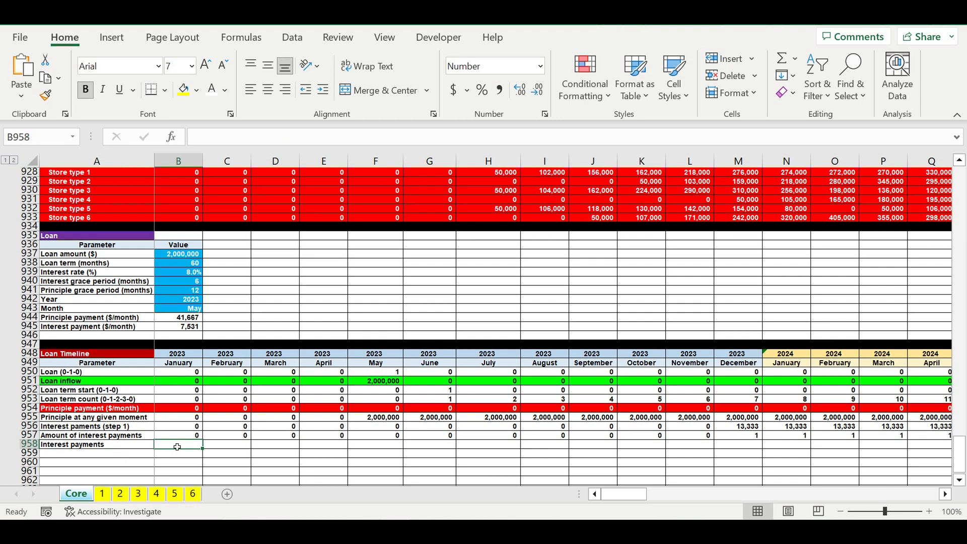
pyautogui.write('=if(')
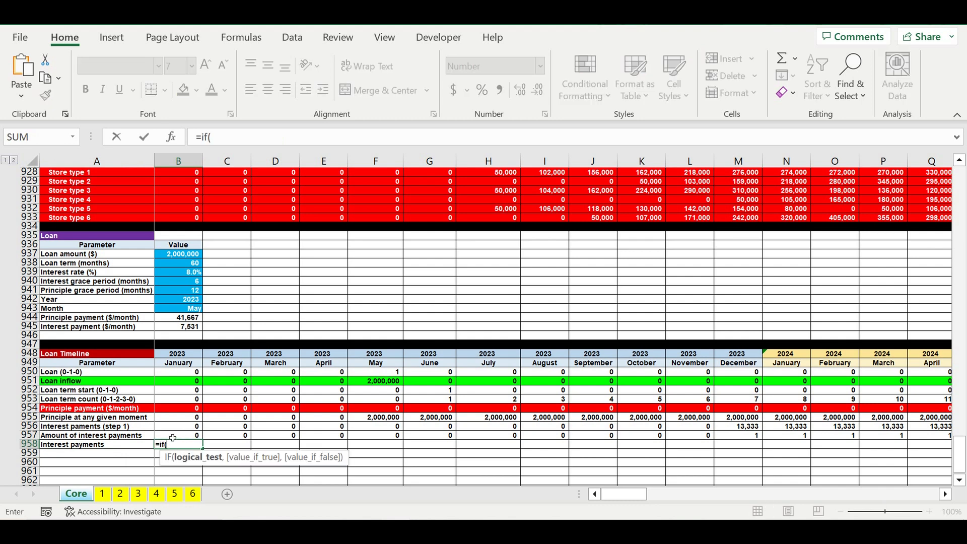
pyautogui.click(172, 438)
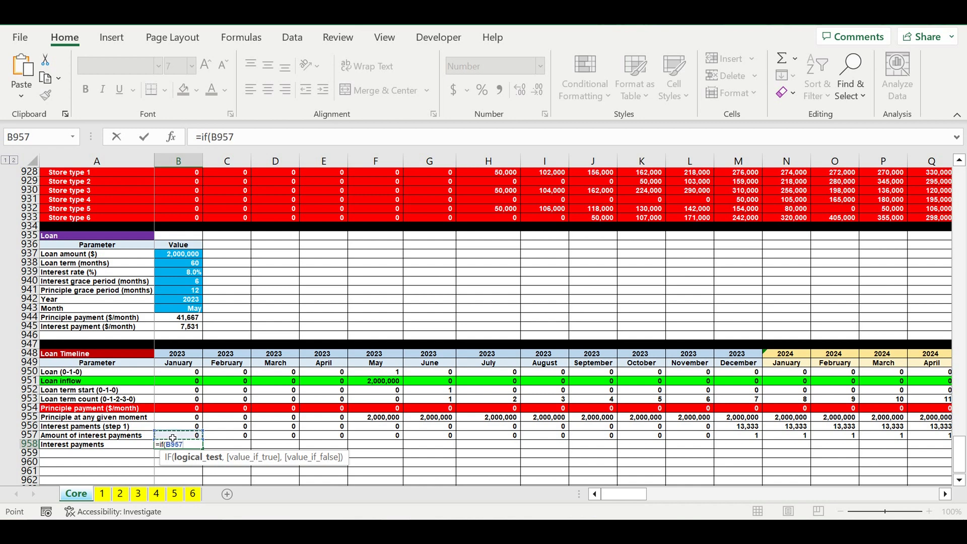
pyautogui.write('=1,')
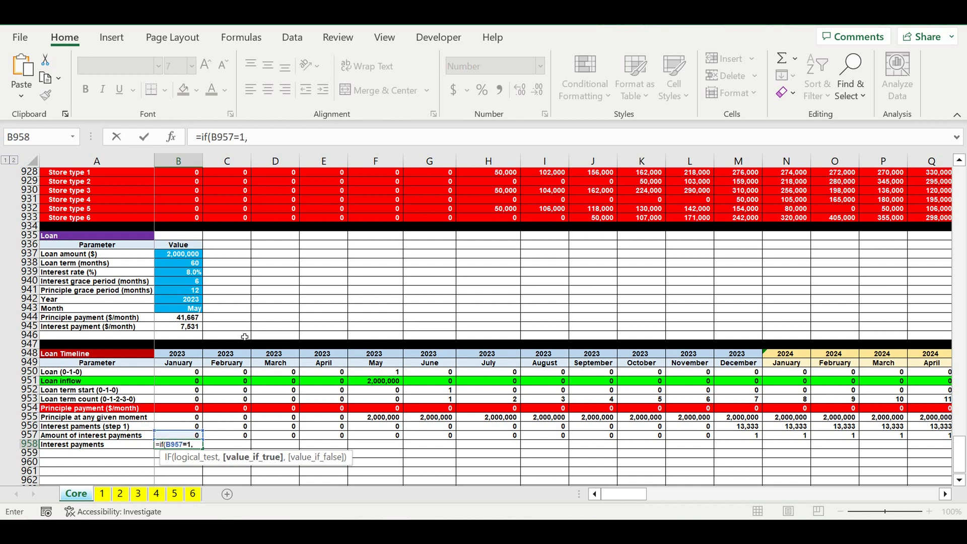
pyautogui.click(176, 329)
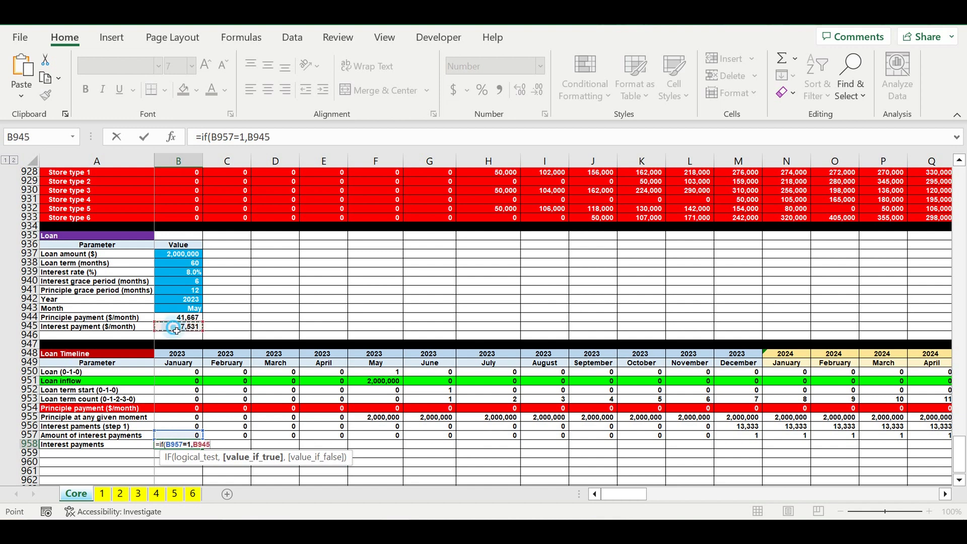
pyautogui.click(262, 143)
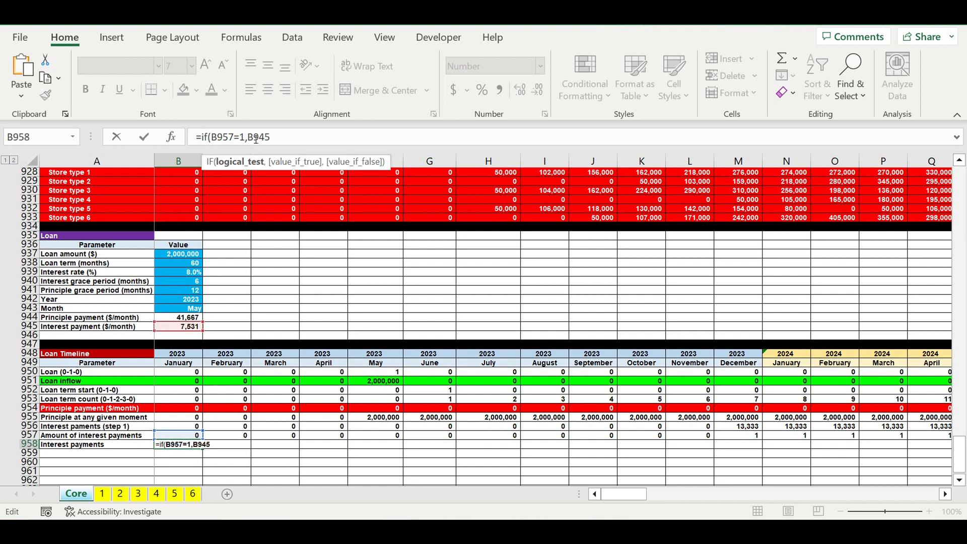
pyautogui.press('Right')
pyautogui.write('$')
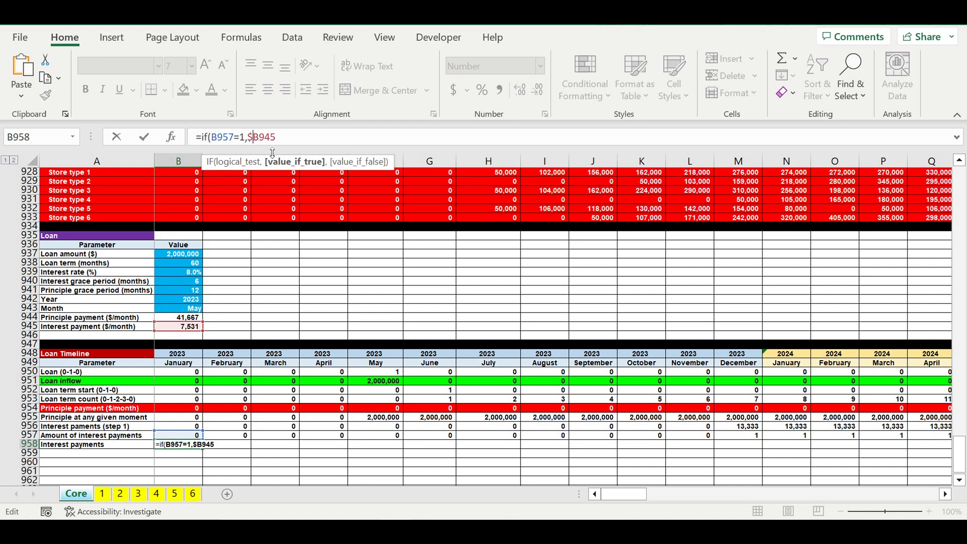
pyautogui.press('Right')
pyautogui.write('$')
pyautogui.press('End')
pyautogui.write('.')
pyautogui.press('Return')
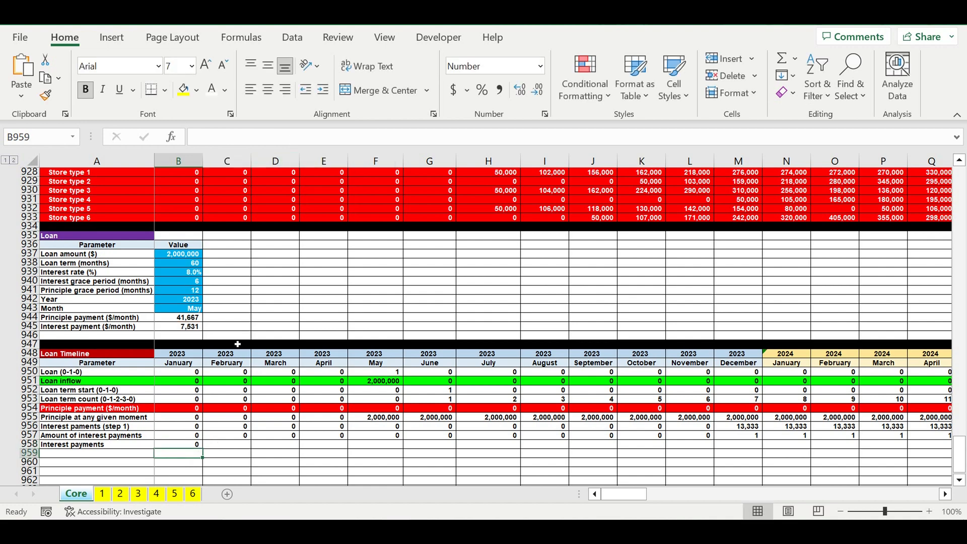
# - Copy the B958 interest payment formula across row 958 through December 2032 in DQ958
pyautogui.click(186, 443)
pyautogui.moveTo(203, 448); pyautogui.dragTo(878, 446)
pyautogui.moveTo(942, 446); pyautogui.dragTo(856, 452)
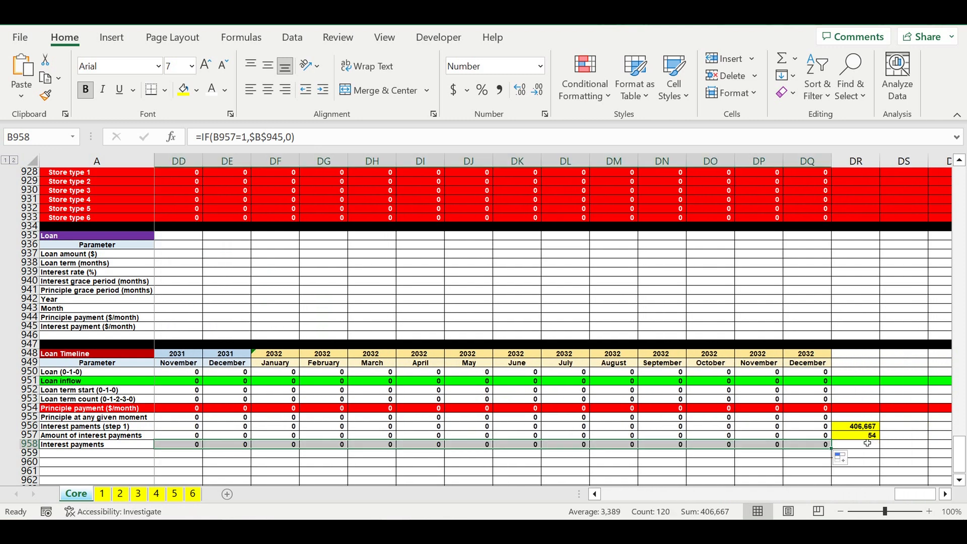
# - Total the interest payments row in DR958 with =SUM(B958:DQ958) to compare it with DR956, and clear the cell again
pyautogui.click(865, 435)
pyautogui.moveTo(879, 439); pyautogui.dragTo(877, 453)
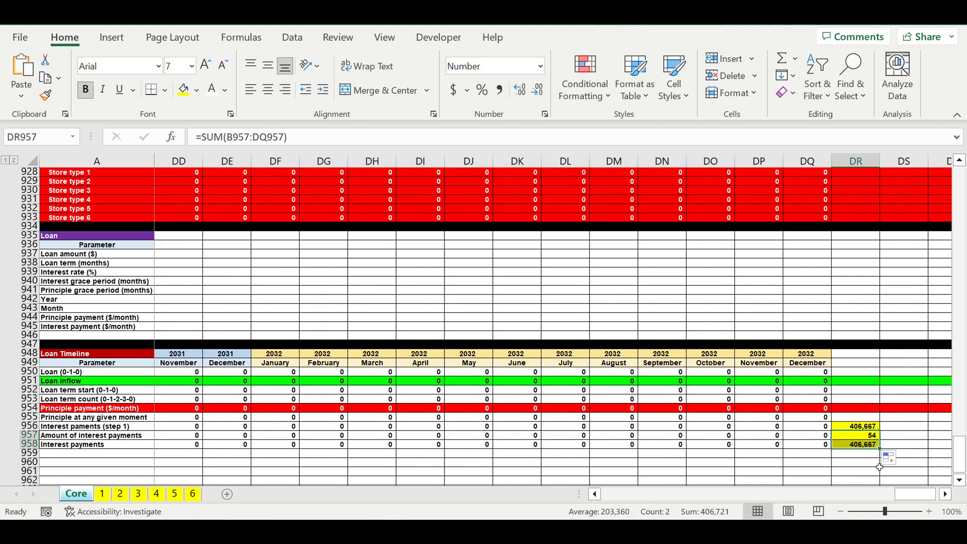
pyautogui.click(858, 446)
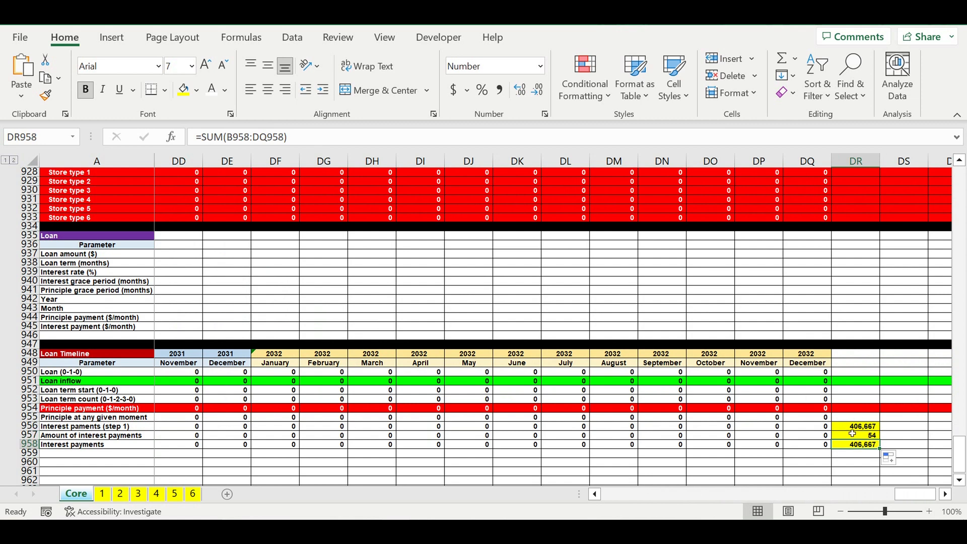
pyautogui.click(903, 444)
pyautogui.moveTo(929, 451); pyautogui.dragTo(871, 449)
pyautogui.click(856, 471)
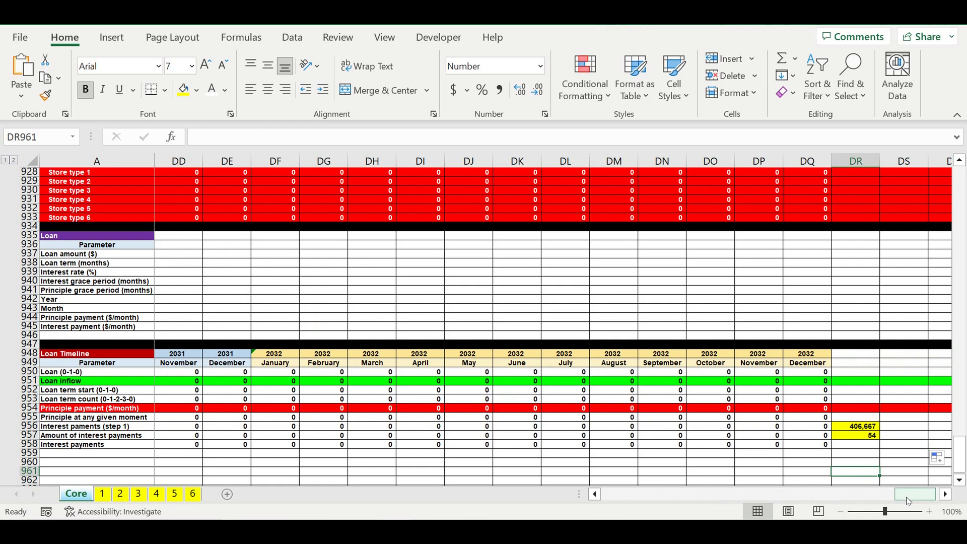
# - Fill the whole Interest payments row 958 with standard red
pyautogui.moveTo(908, 496); pyautogui.dragTo(615, 495)
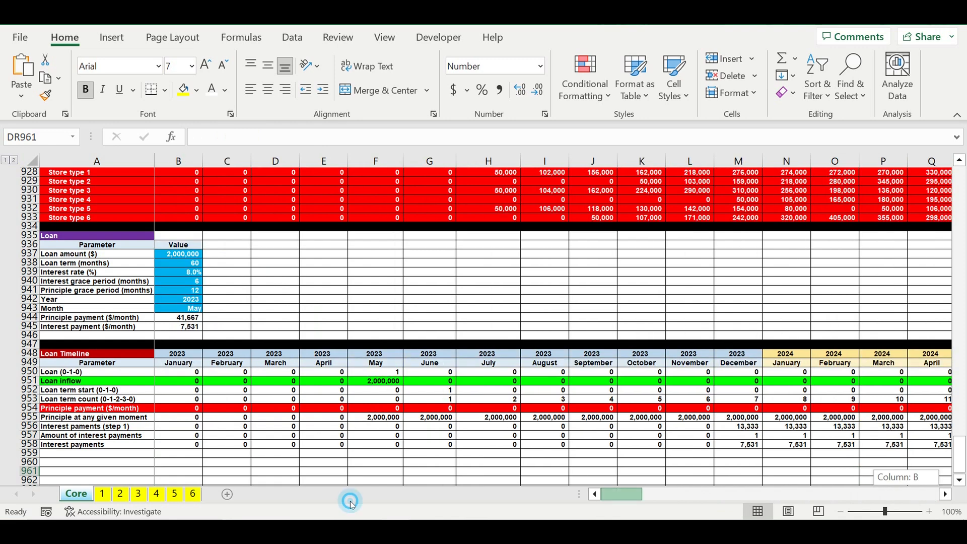
pyautogui.click(29, 445)
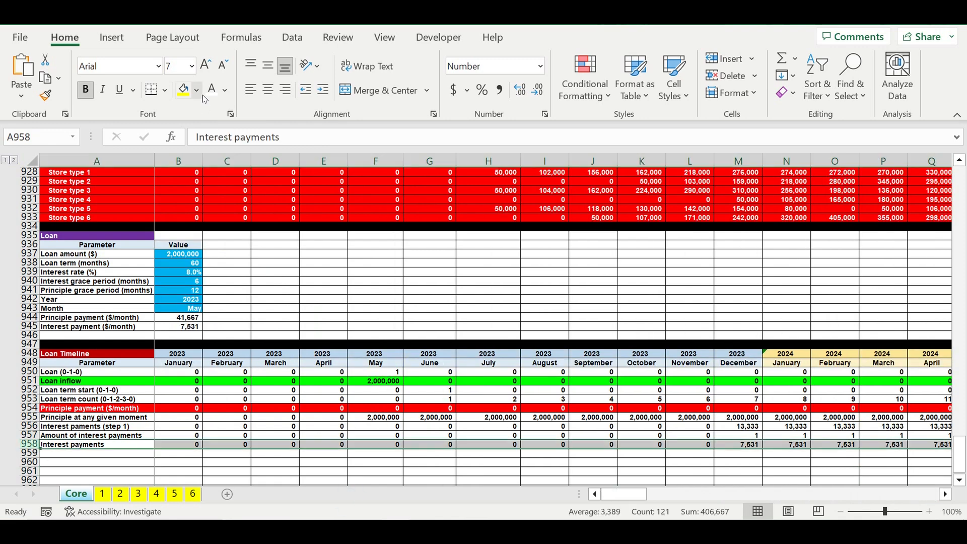
pyautogui.click(198, 90)
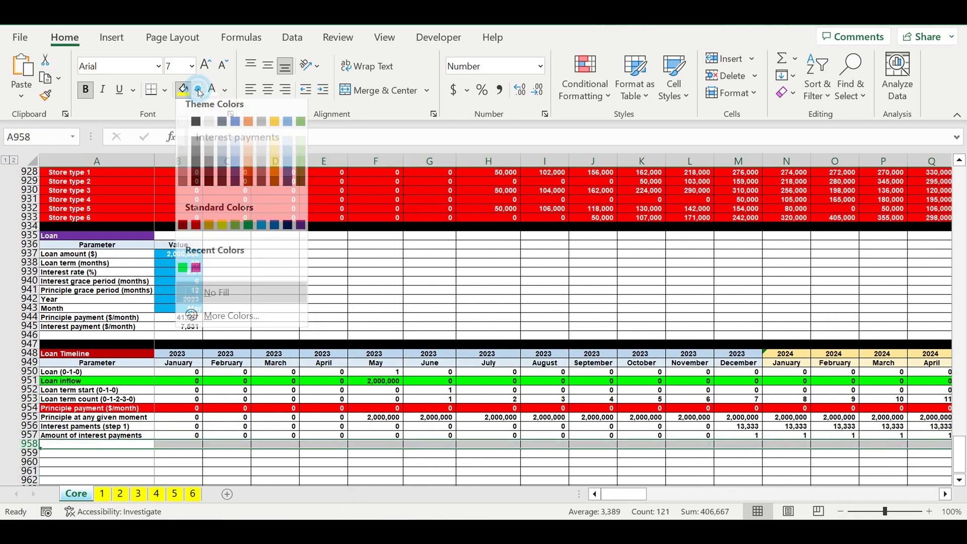
pyautogui.click(195, 225)
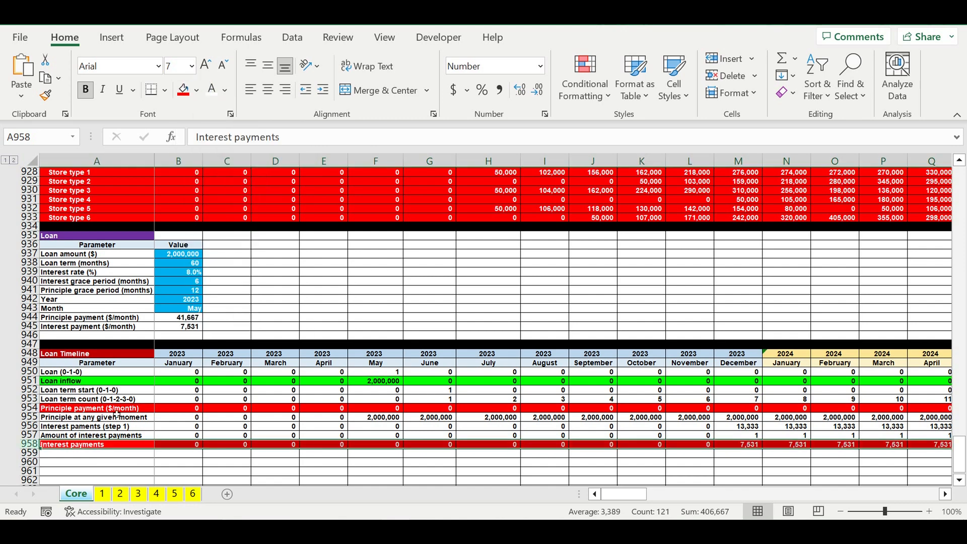
# - Fill the whole empty row 959 below the Interest payments row with black
pyautogui.click(28, 452)
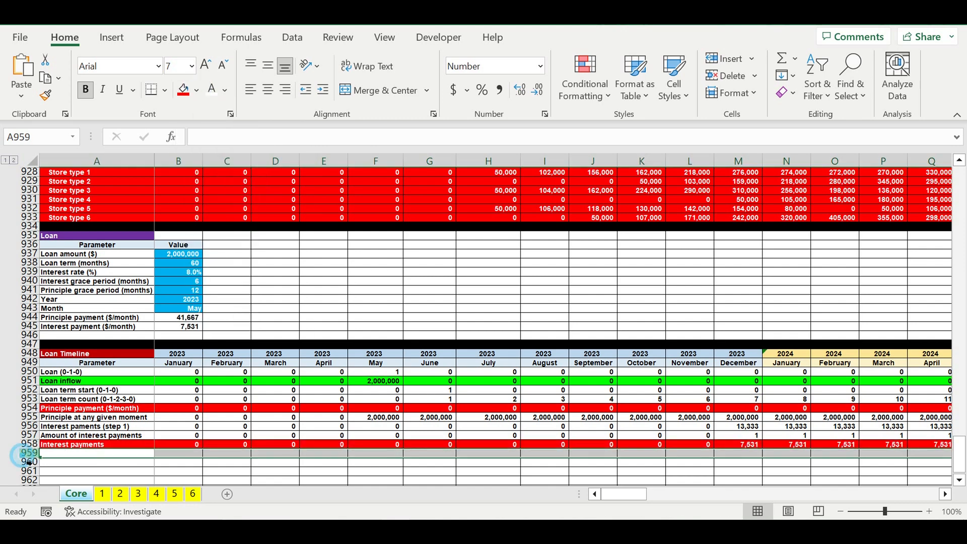
pyautogui.click(200, 92)
pyautogui.click(196, 128)
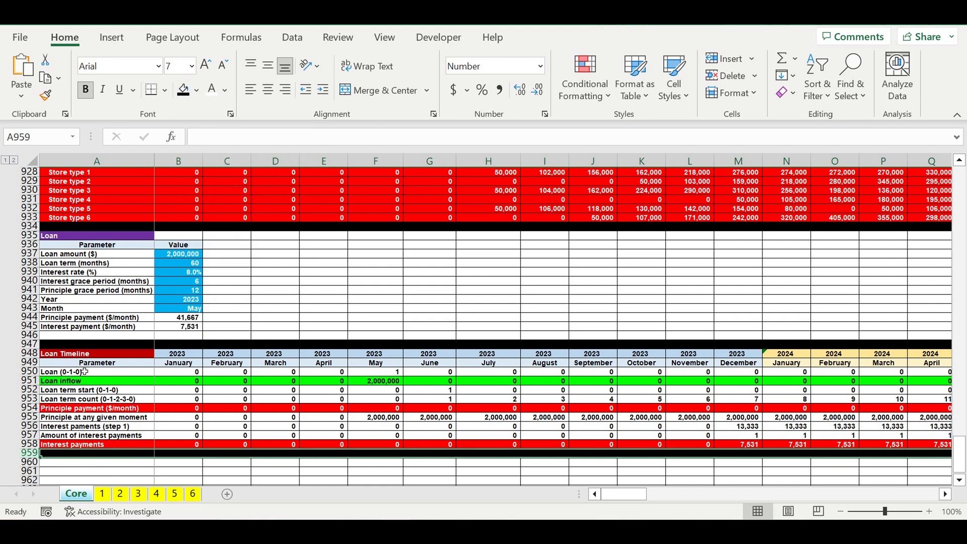
# - Increase the indent of the Loan Timeline parameter labels in A950:A958 by one level
pyautogui.moveTo(83, 372); pyautogui.dragTo(83, 445)
pyautogui.click(323, 90)
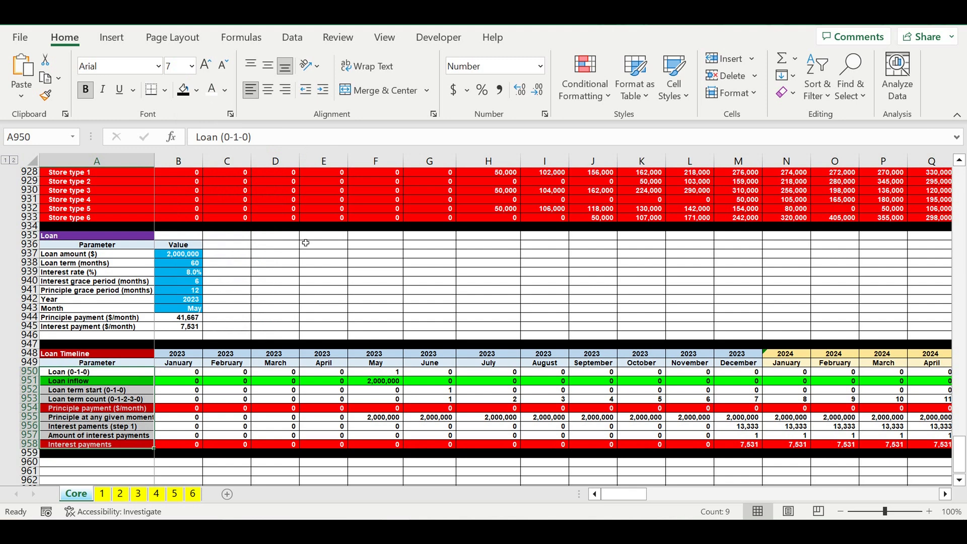
pyautogui.click(275, 299)
# - Set the loan Month in B943 to February and check the Loan inflow row
pyautogui.click(178, 308)
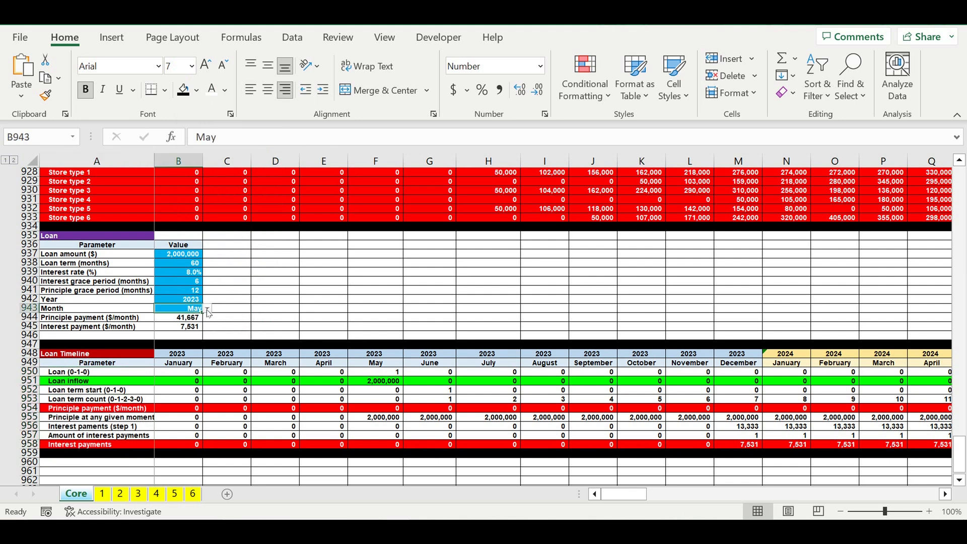
pyautogui.click(207, 309)
pyautogui.scroll(2, 204, 322)
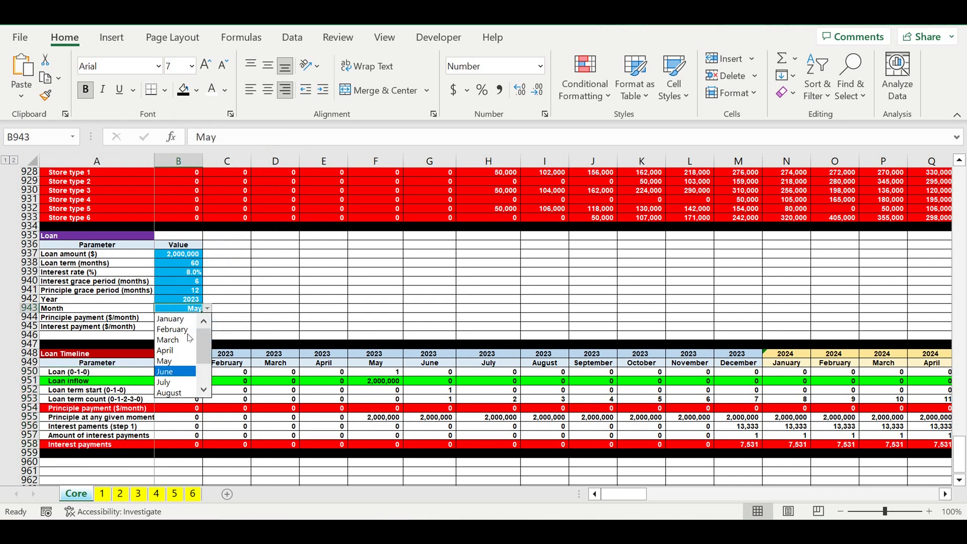
pyautogui.click(179, 330)
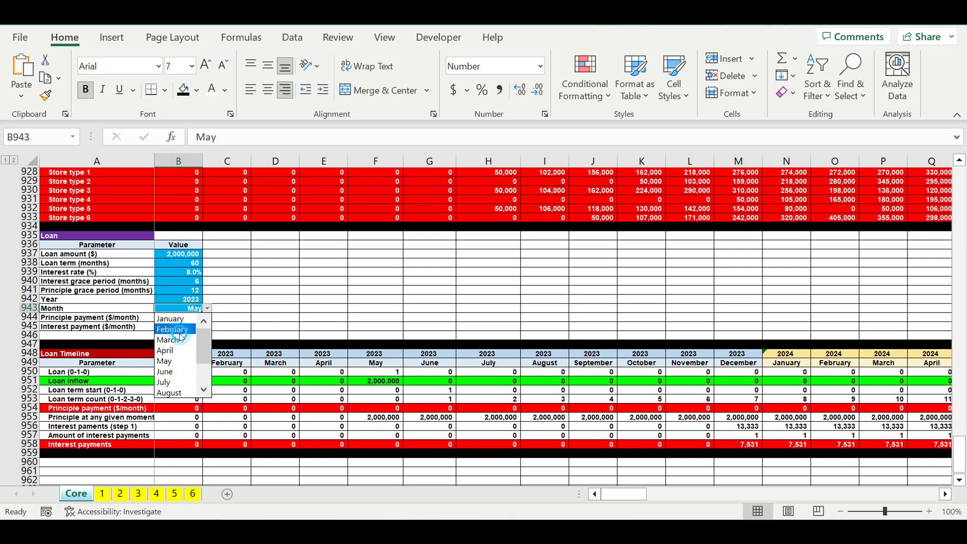
pyautogui.click(227, 380)
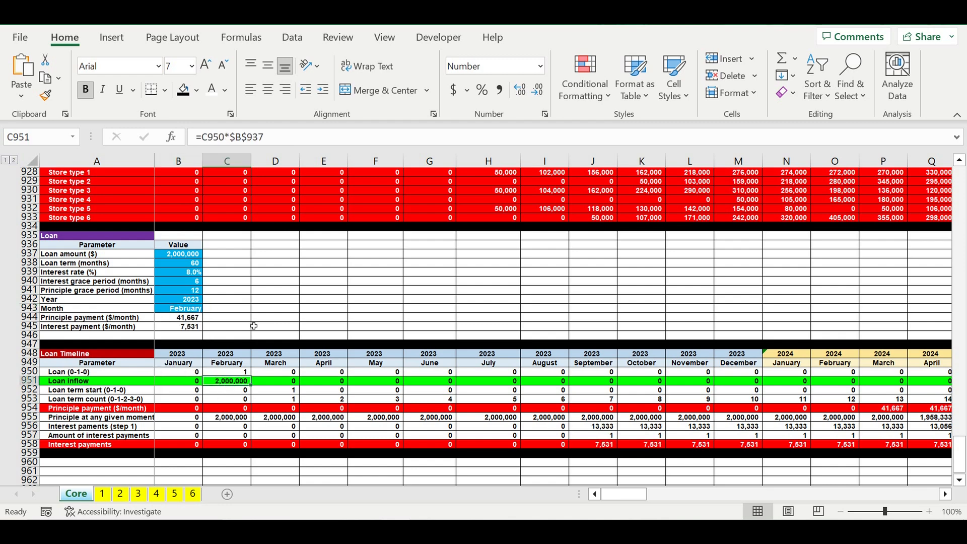
# - Set both the interest and principle grace periods in B940 and B941 to 0 months and check the principle payment row
pyautogui.click(186, 283)
pyautogui.write('0')
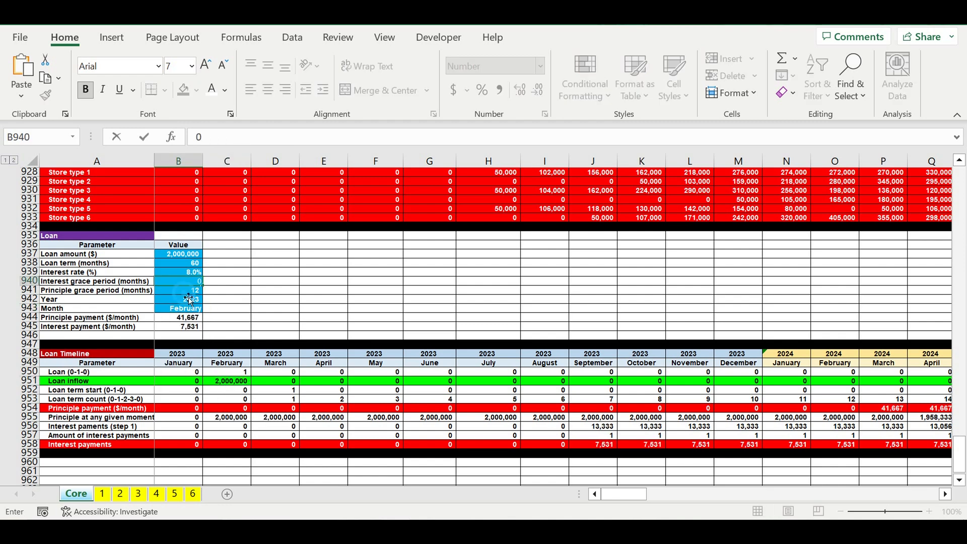
pyautogui.press('Return')
pyautogui.write('12')
pyautogui.write('0')
pyautogui.click(263, 300)
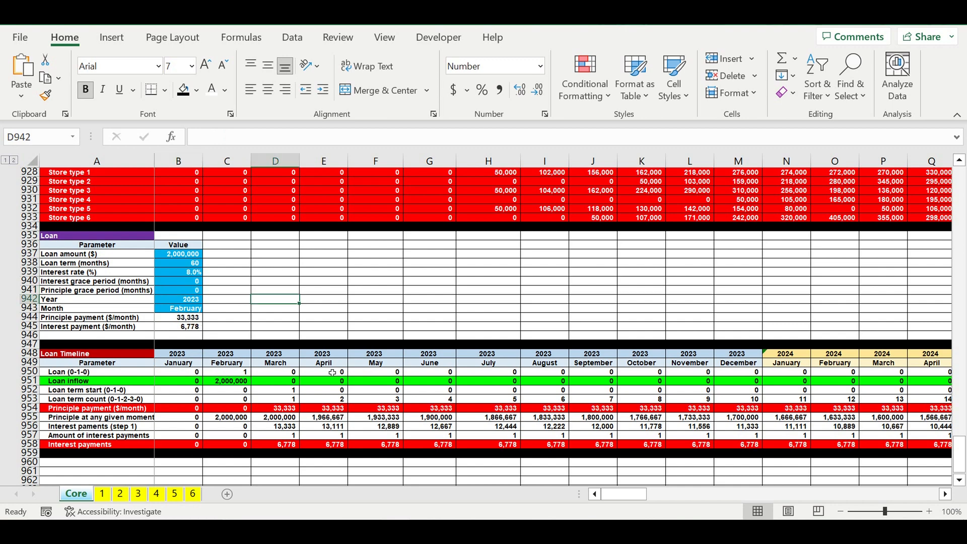
pyautogui.click(288, 410)
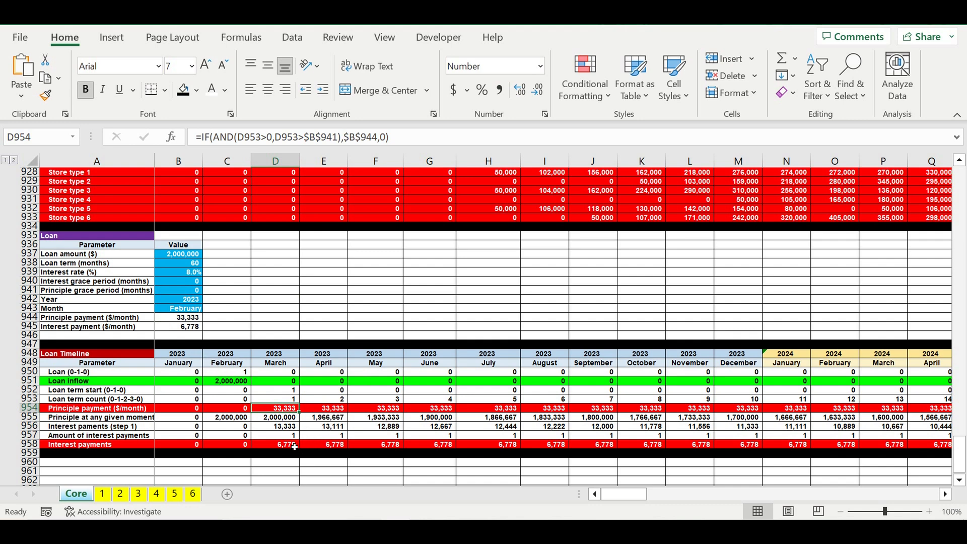
# - Try loan terms of 36 and 48 months in B938 to test the principle and interest payment rows
pyautogui.click(175, 264)
pyautogui.write('36')
pyautogui.press('Return')
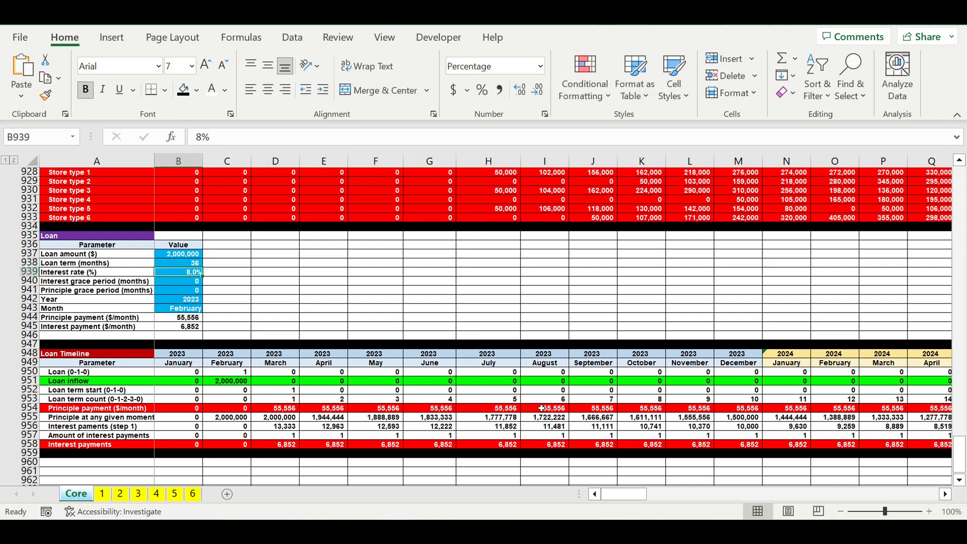
pyautogui.click(541, 408)
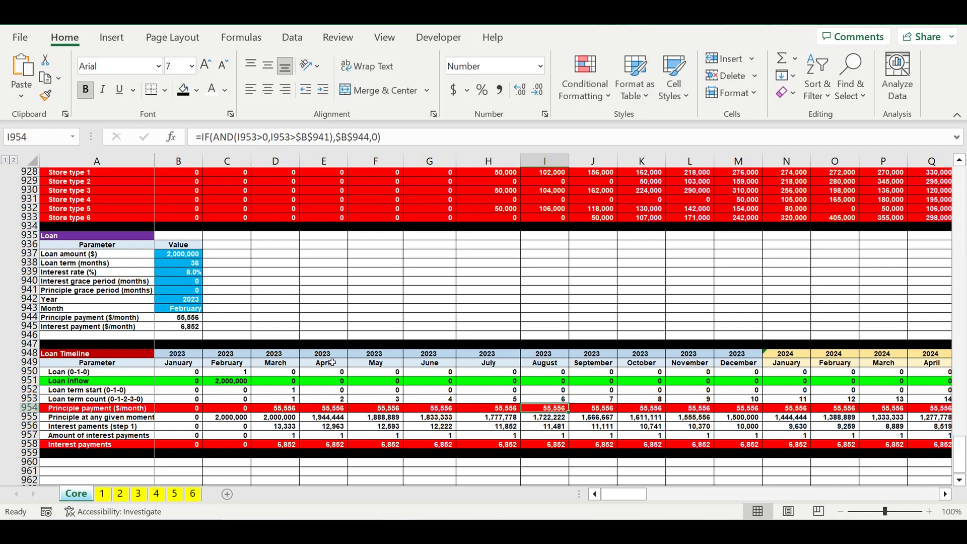
pyautogui.click(184, 264)
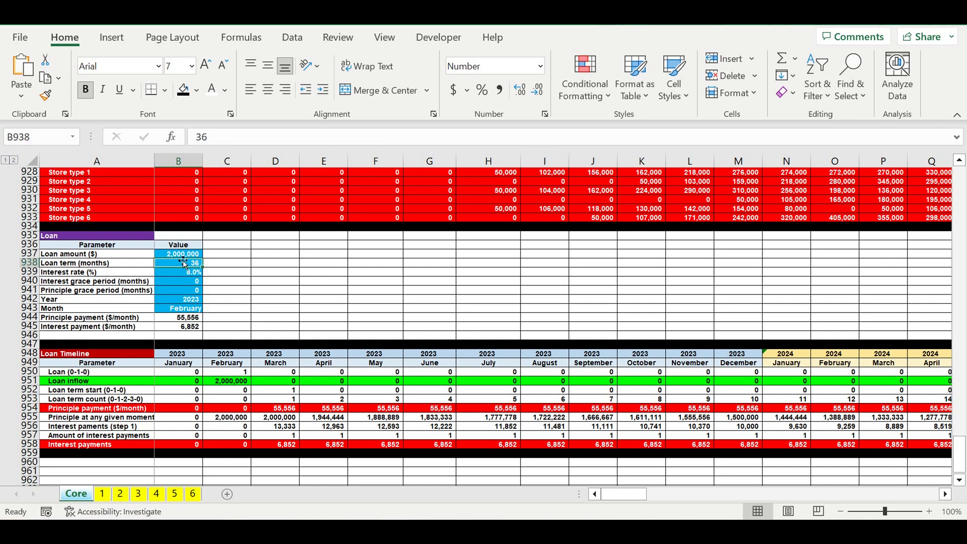
pyautogui.write('48')
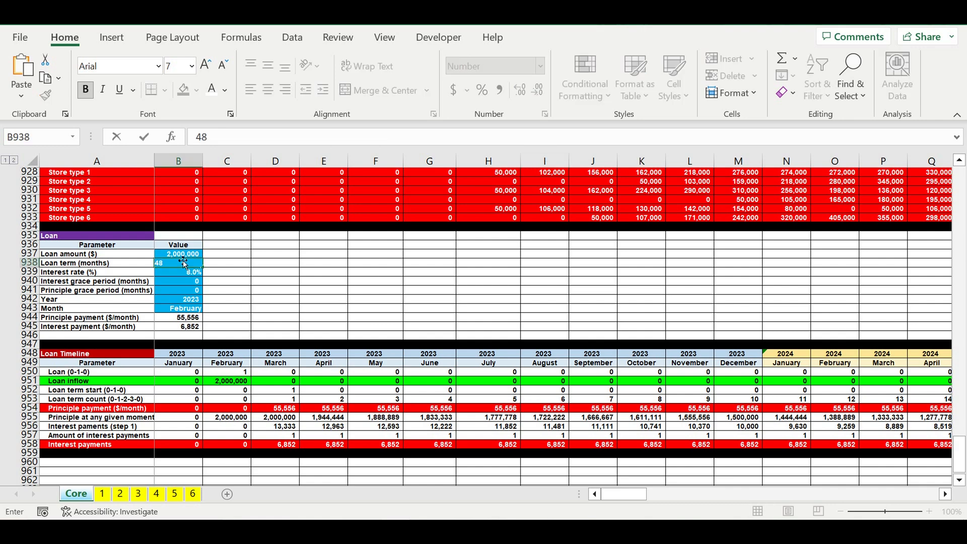
pyautogui.press('Return')
# - Set the loan term in B938 to 72 months
pyautogui.click(183, 265)
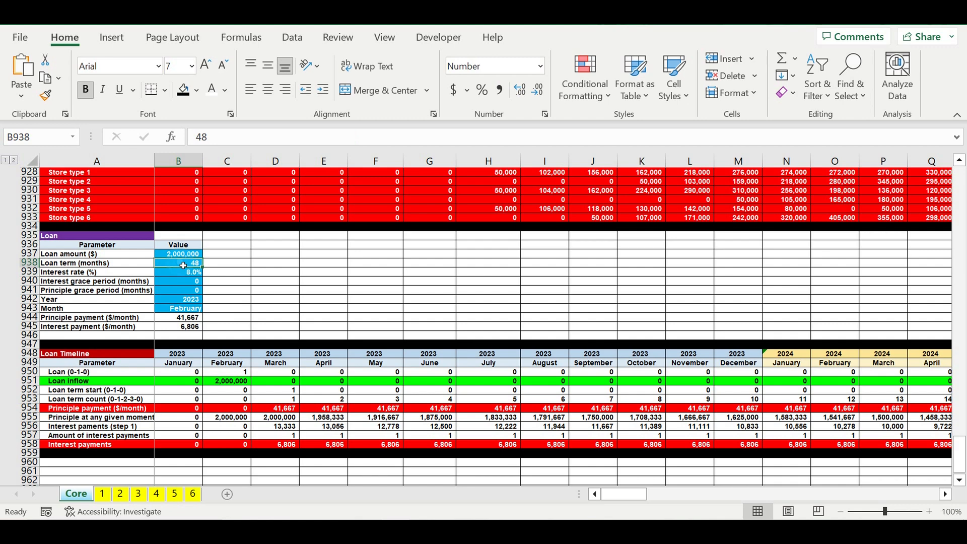
pyautogui.write('72')
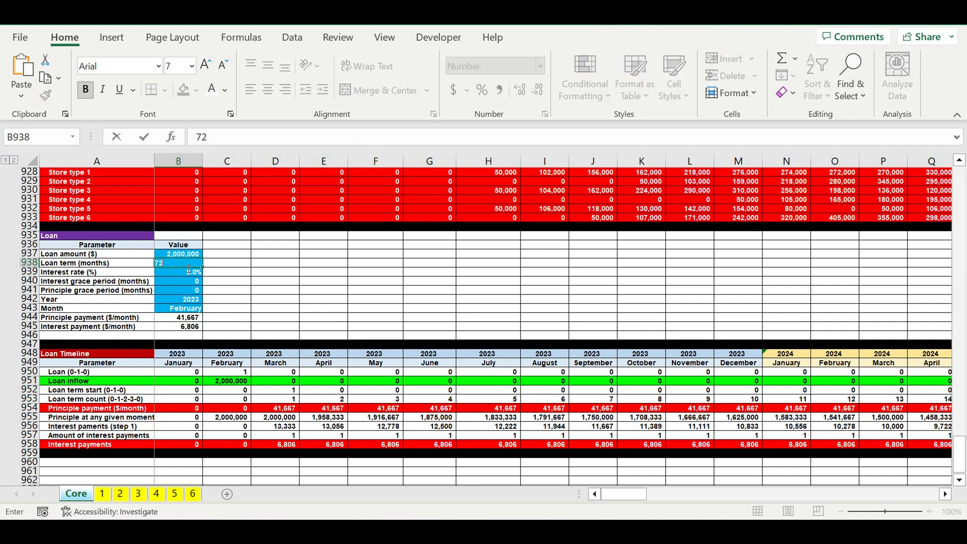
pyautogui.press('Return')
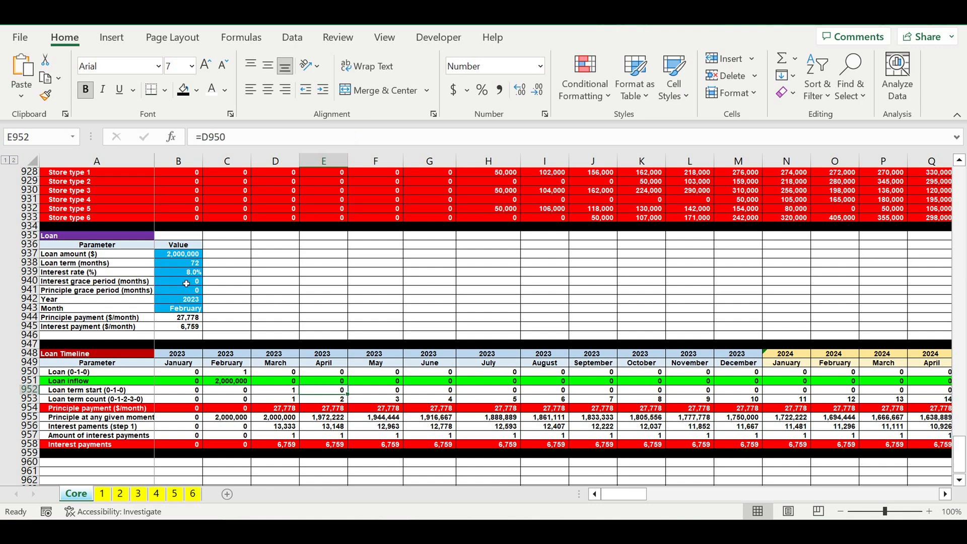
# - Set the principle grace period in B941 to 36 months and check its effect along the Loan Timeline
pyautogui.click(173, 291)
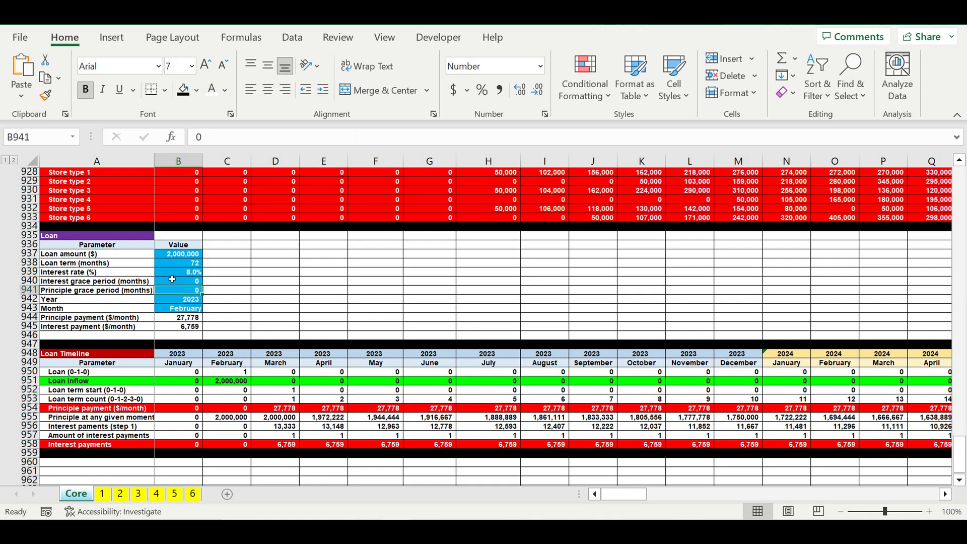
pyautogui.write('36')
pyautogui.press('Return')
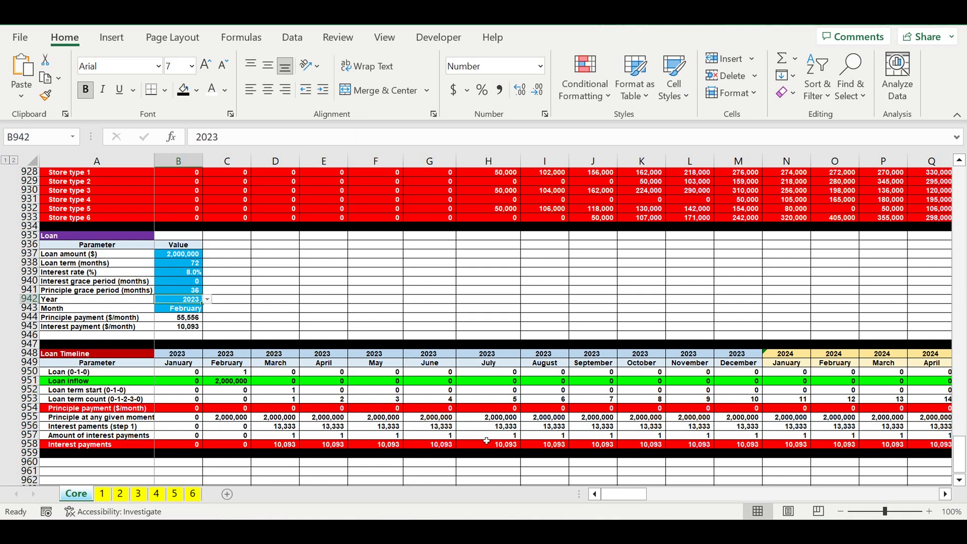
pyautogui.click(474, 403)
pyautogui.moveTo(639, 494)
pyautogui.mouseDown()
pyautogui.moveTo(855, 488)
pyautogui.moveTo(626, 489)
pyautogui.mouseUp()
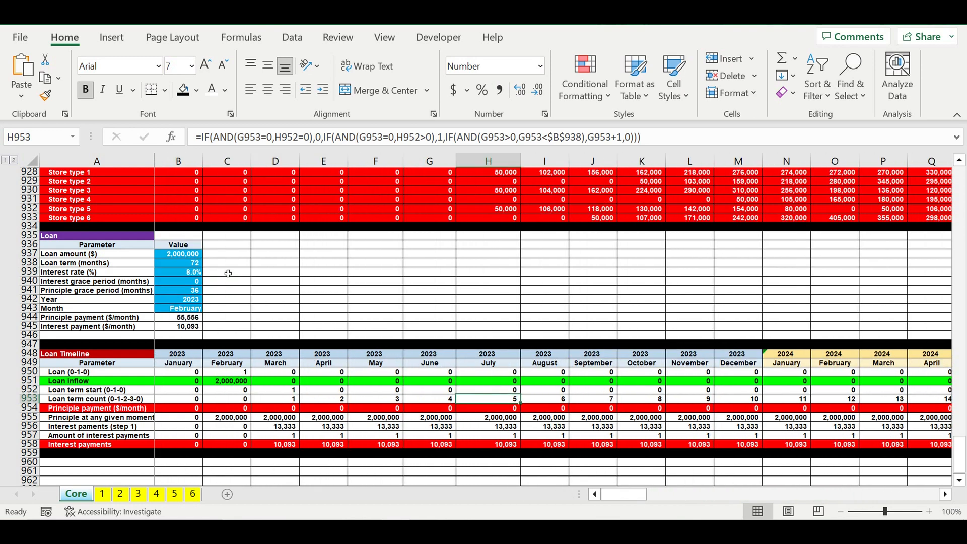
# - Set the interest grace period in B940 to 6 months and check the Loan Timeline's interest rows
pyautogui.click(181, 282)
pyautogui.write('6')
pyautogui.press('Return')
pyautogui.click(641, 381)
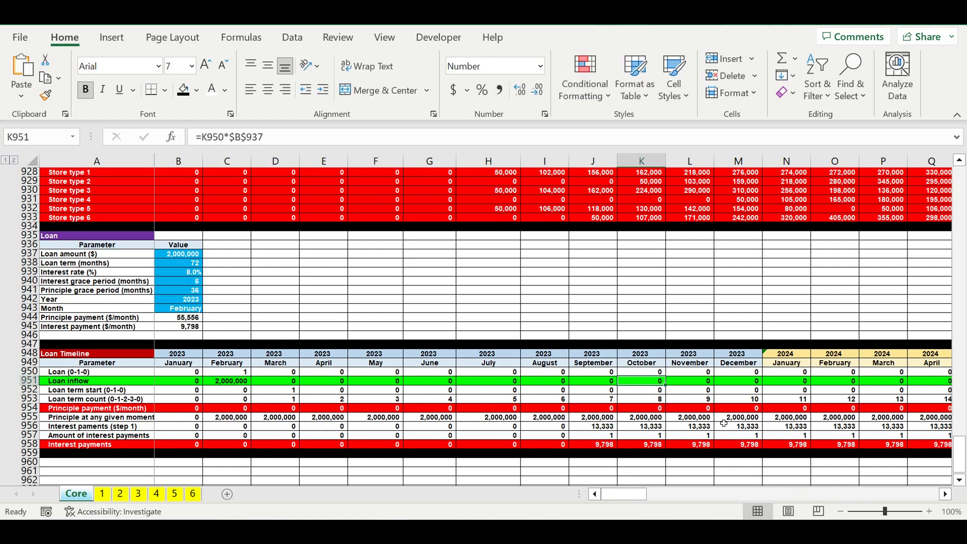
pyautogui.click(695, 435)
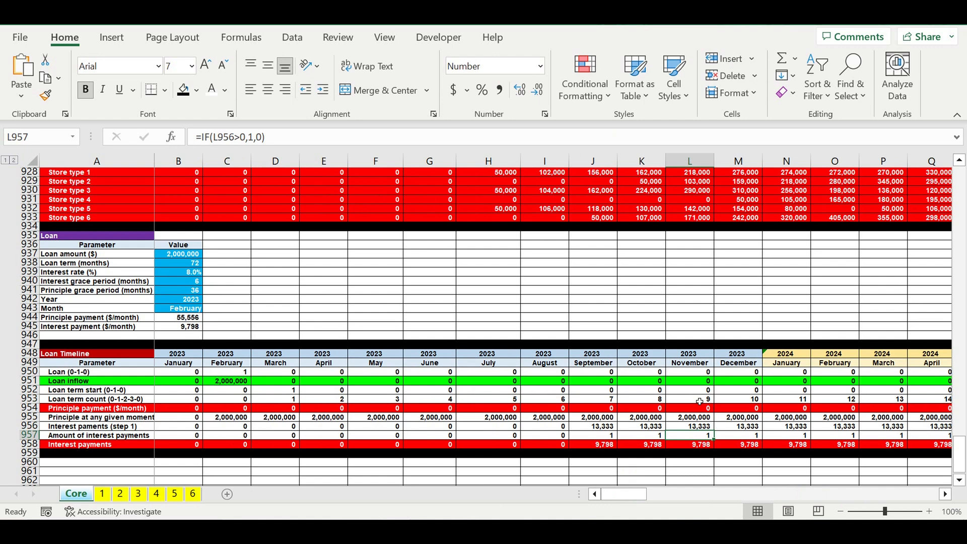
# - Delete the empty row 946 between the loan parameters and the black separator row
pyautogui.click(29, 335)
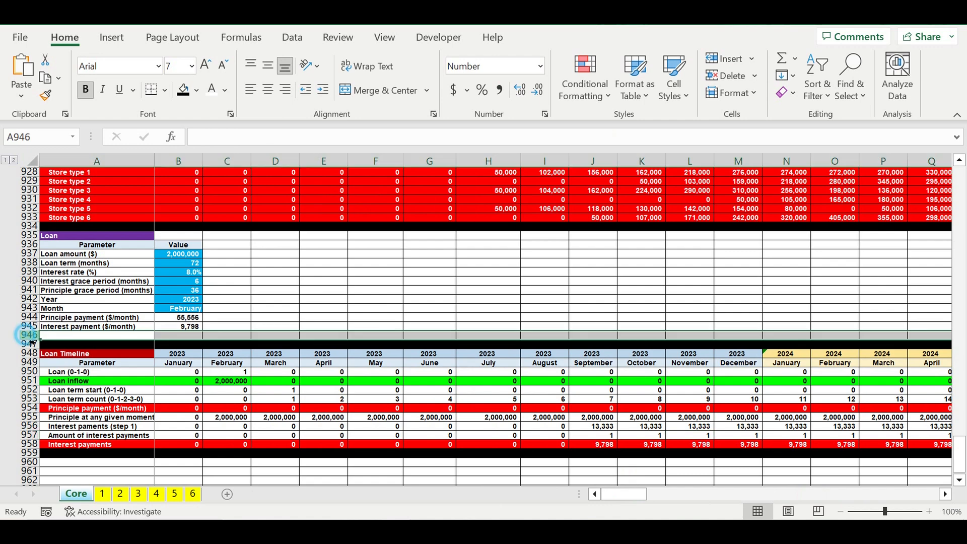
pyautogui.rightClick(28, 335)
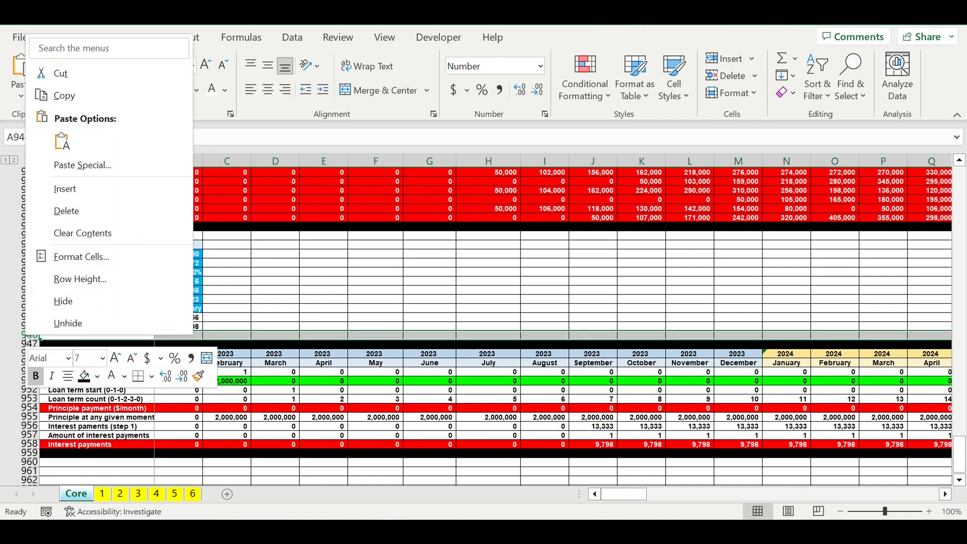
pyautogui.click(70, 211)
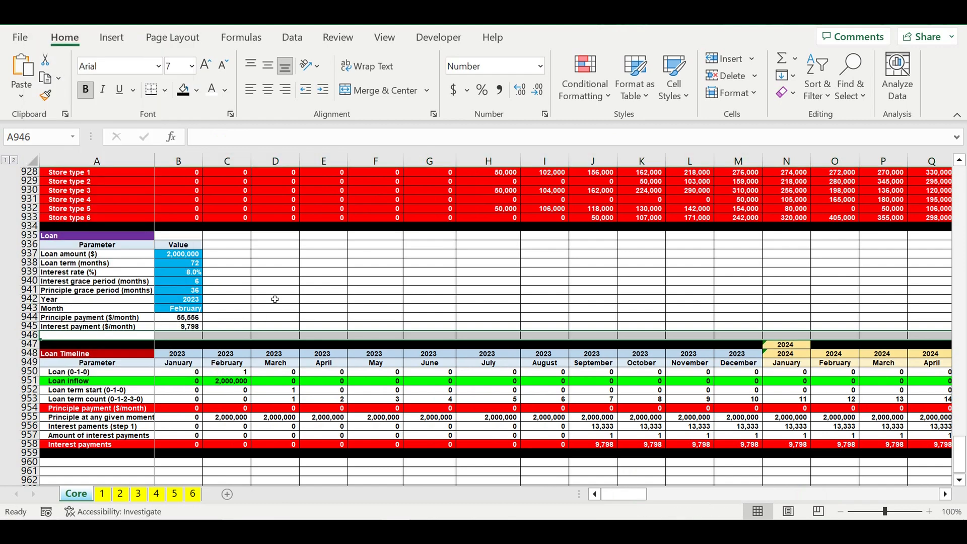
# - Indent the loan parameter labels in A937:A945 by one level and autofit the width of column A
pyautogui.moveTo(99, 254); pyautogui.dragTo(94, 327)
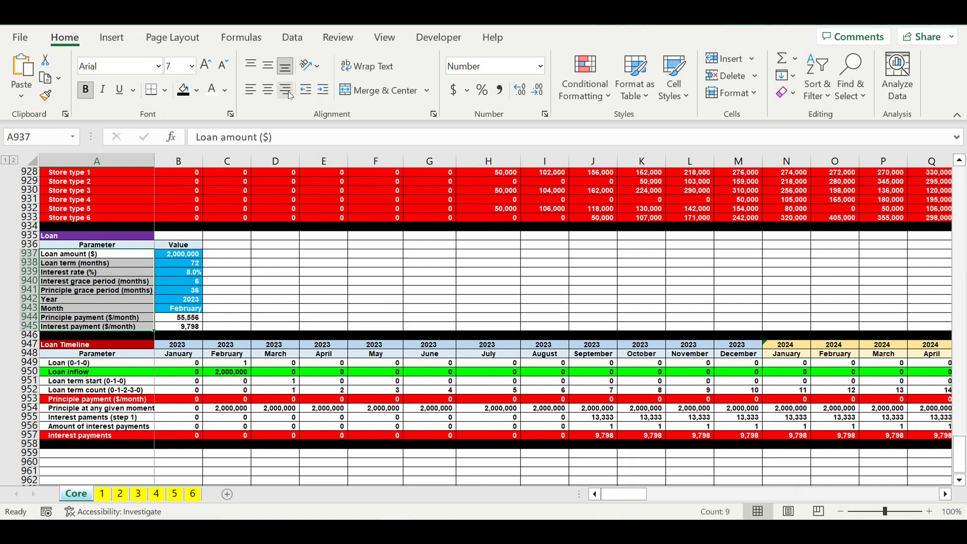
pyautogui.click(323, 90)
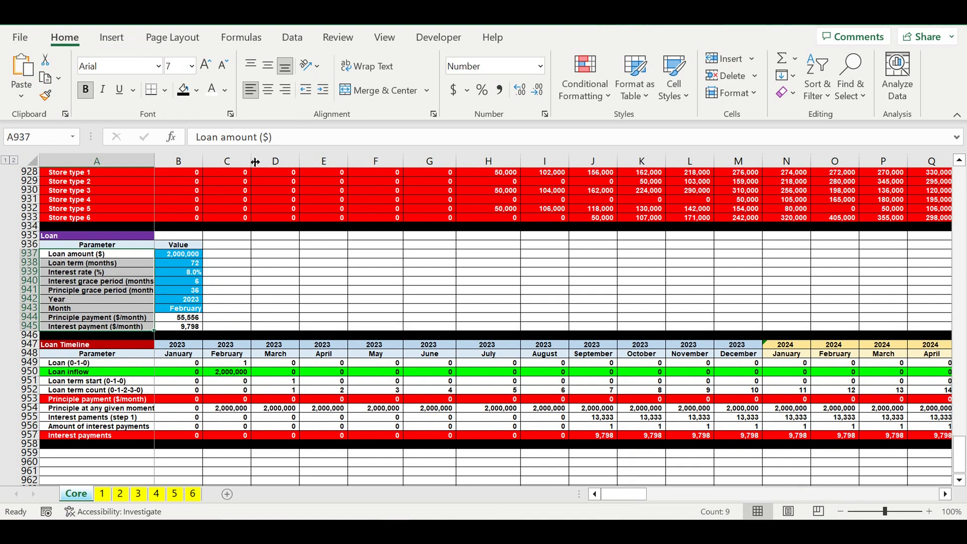
pyautogui.doubleClick(156, 163)
pyautogui.click(297, 282)
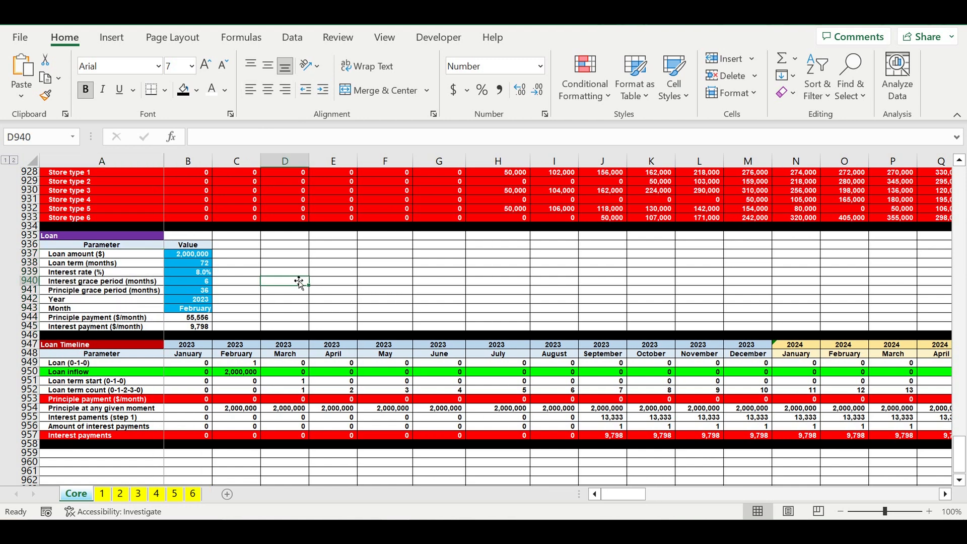
pyautogui.click(289, 313)
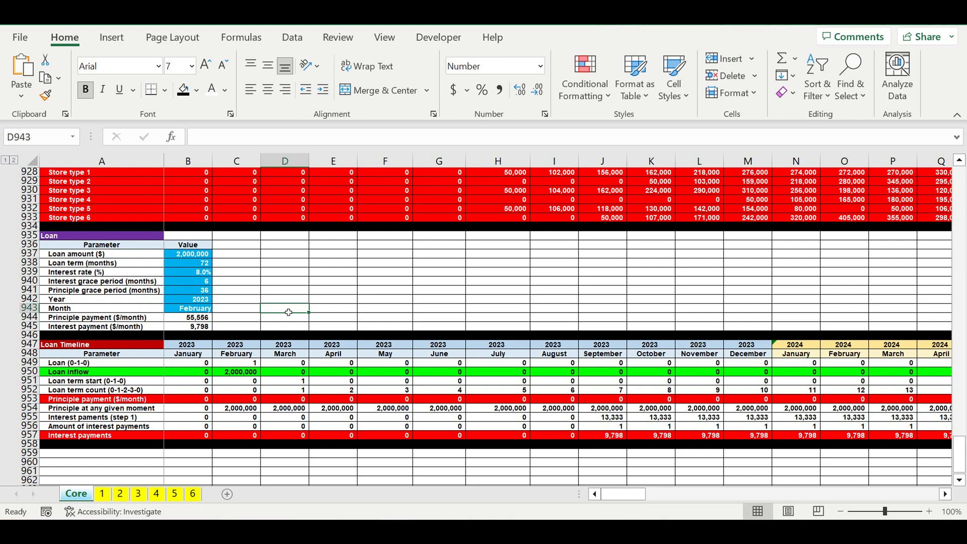